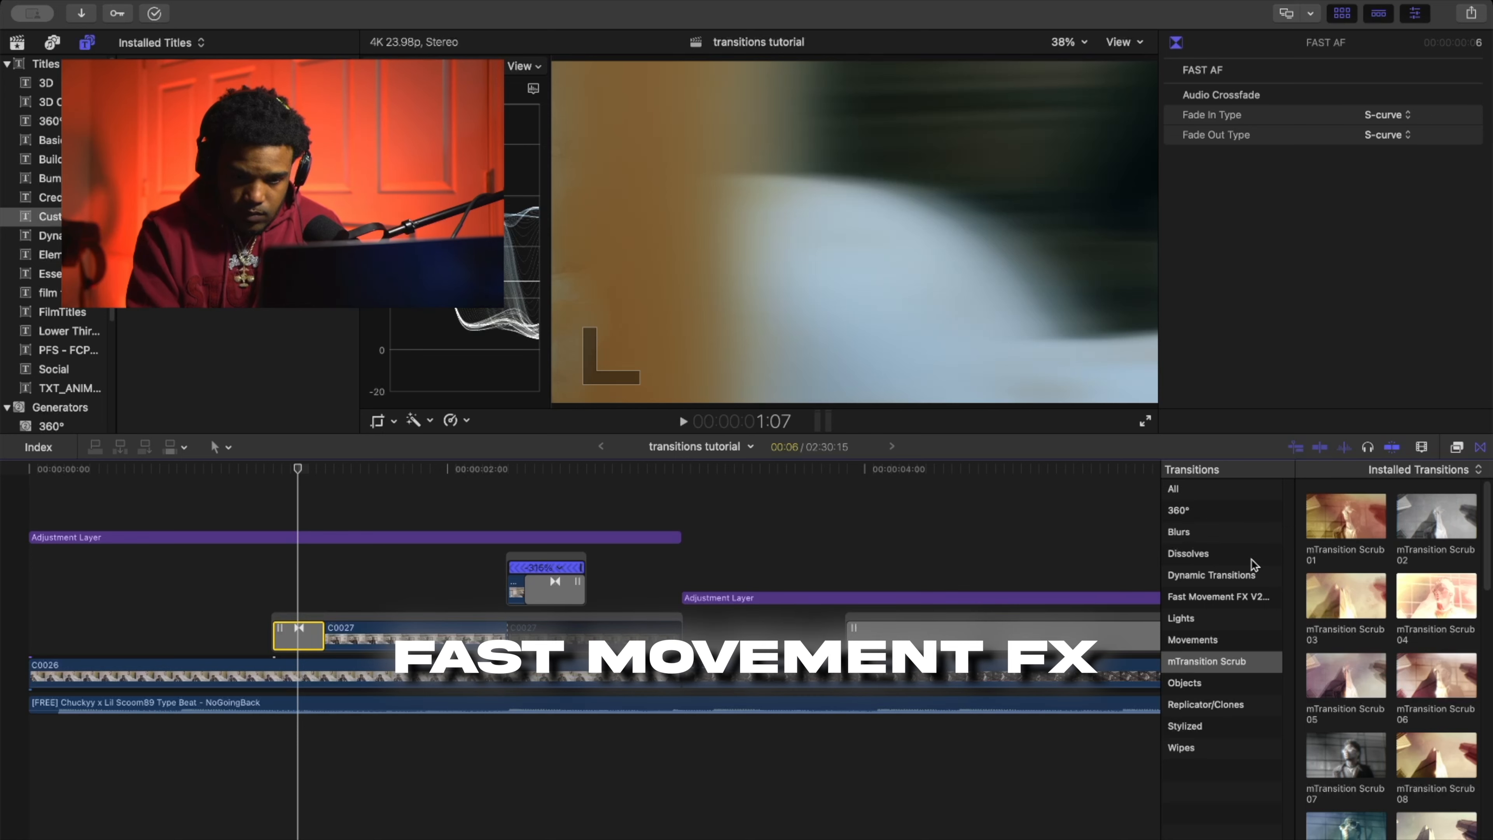
Replace the transition at the start of the connected C0027 clip with FAST AF from Fast Movement FX V2.
{"action": "left_click", "coordinate": [1254, 599]}
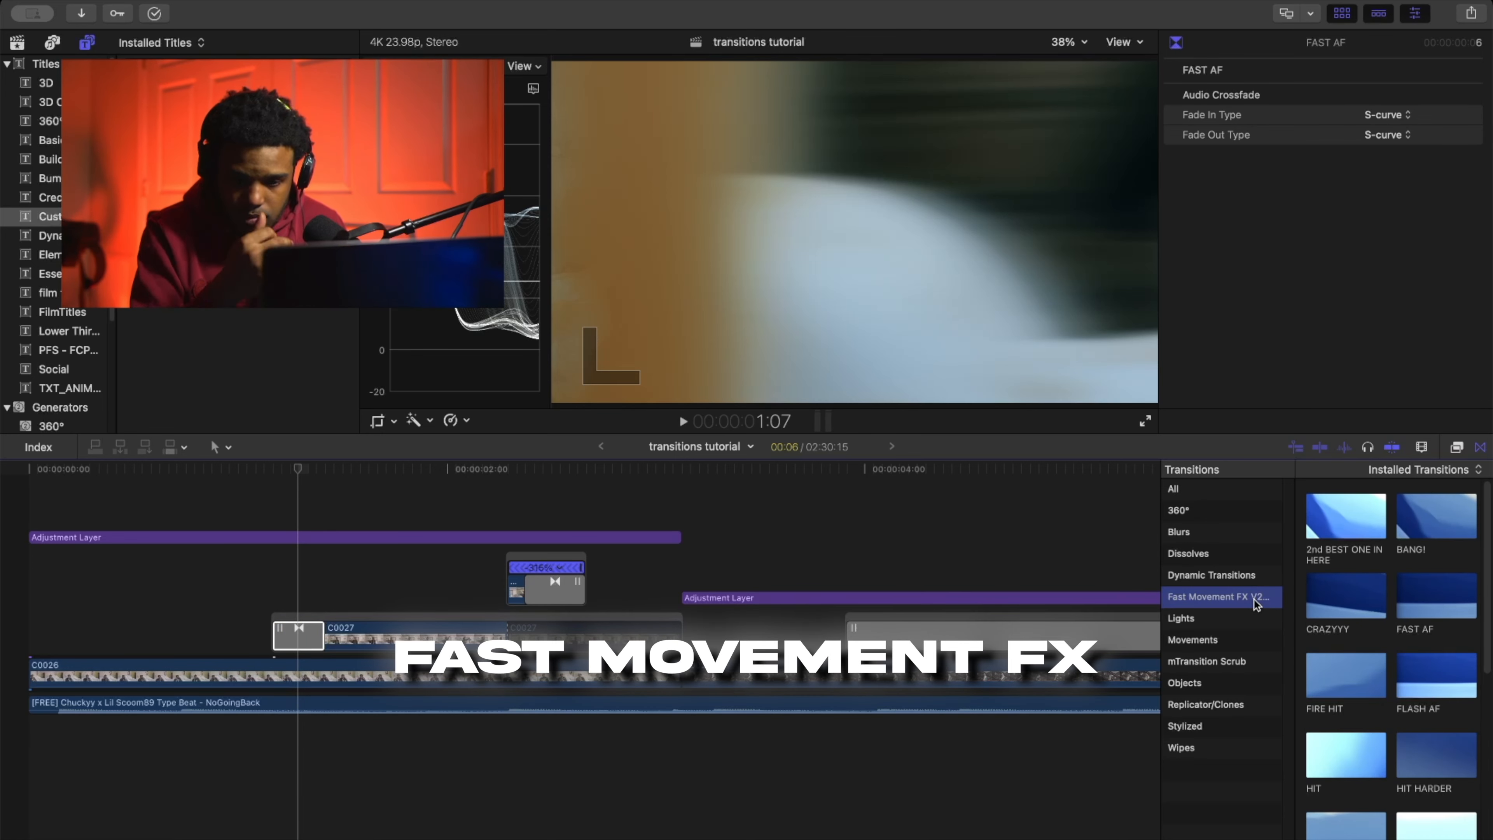
{"action": "left_click", "coordinate": [293, 641]}
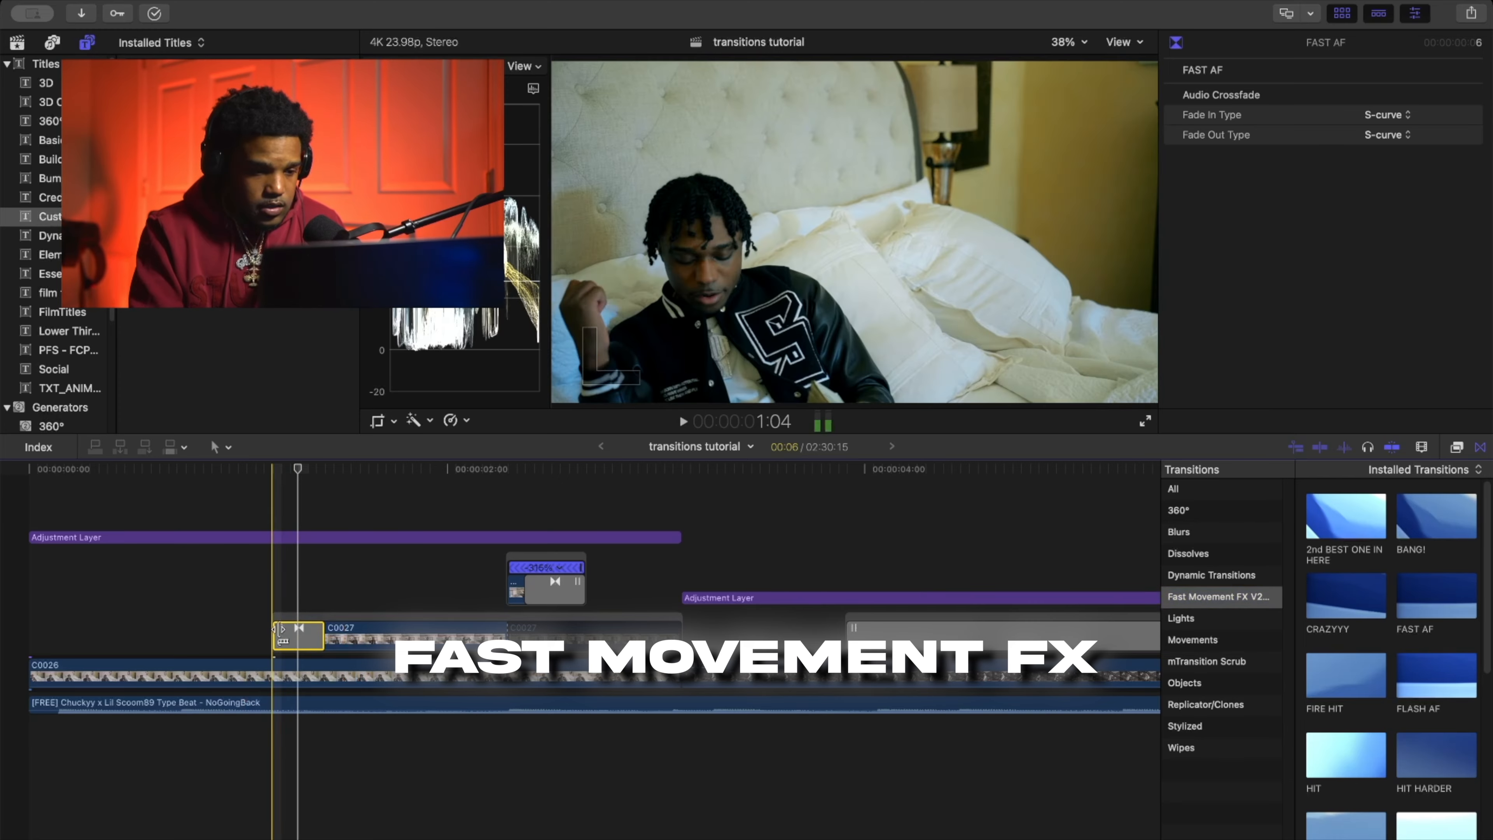
{"action": "key", "text": "Delete"}
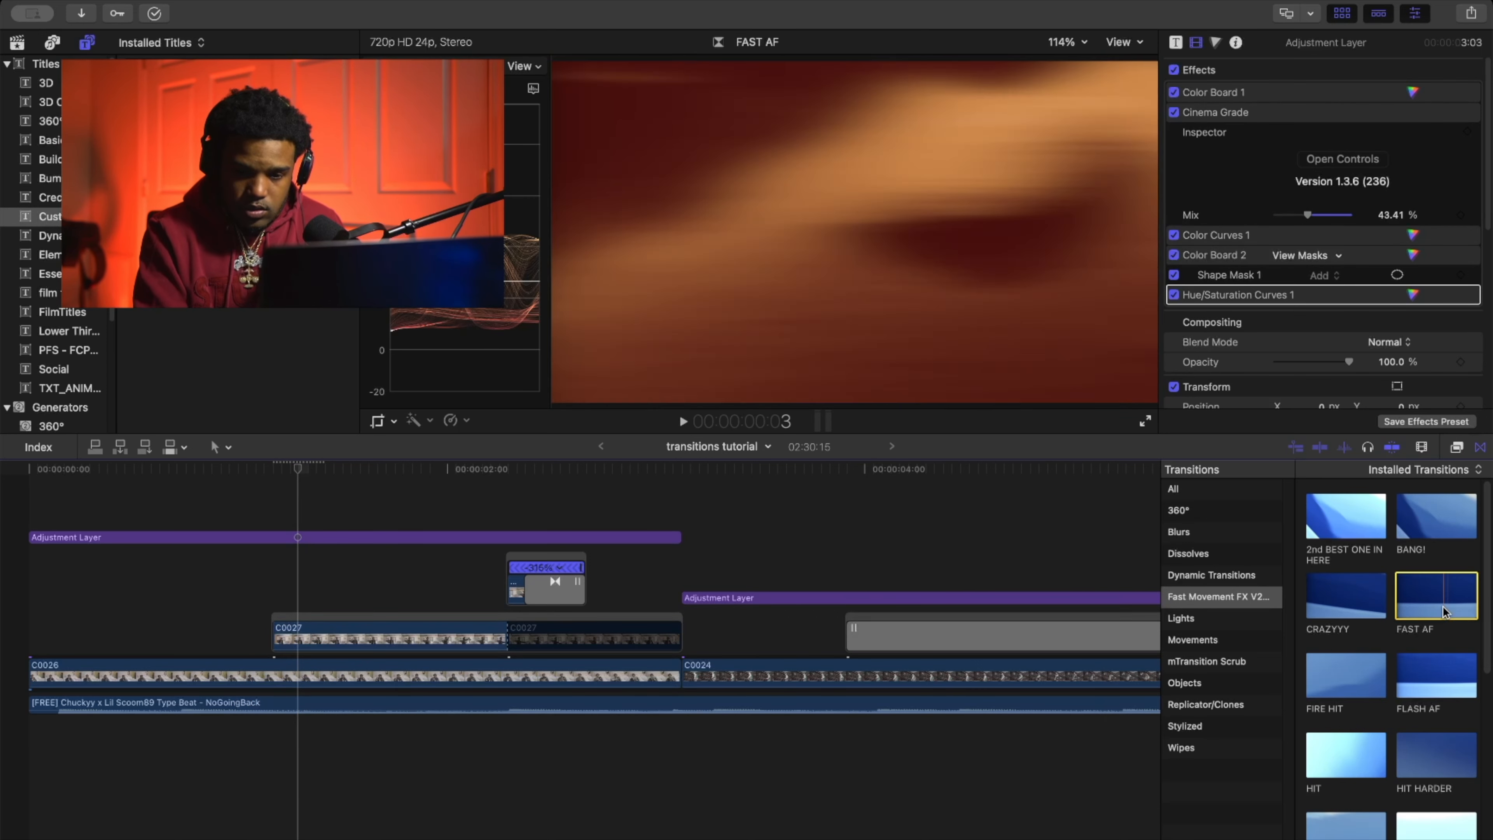
{"action": "left_click_drag", "start_coordinate": [1452, 601], "coordinate": [285, 627]}
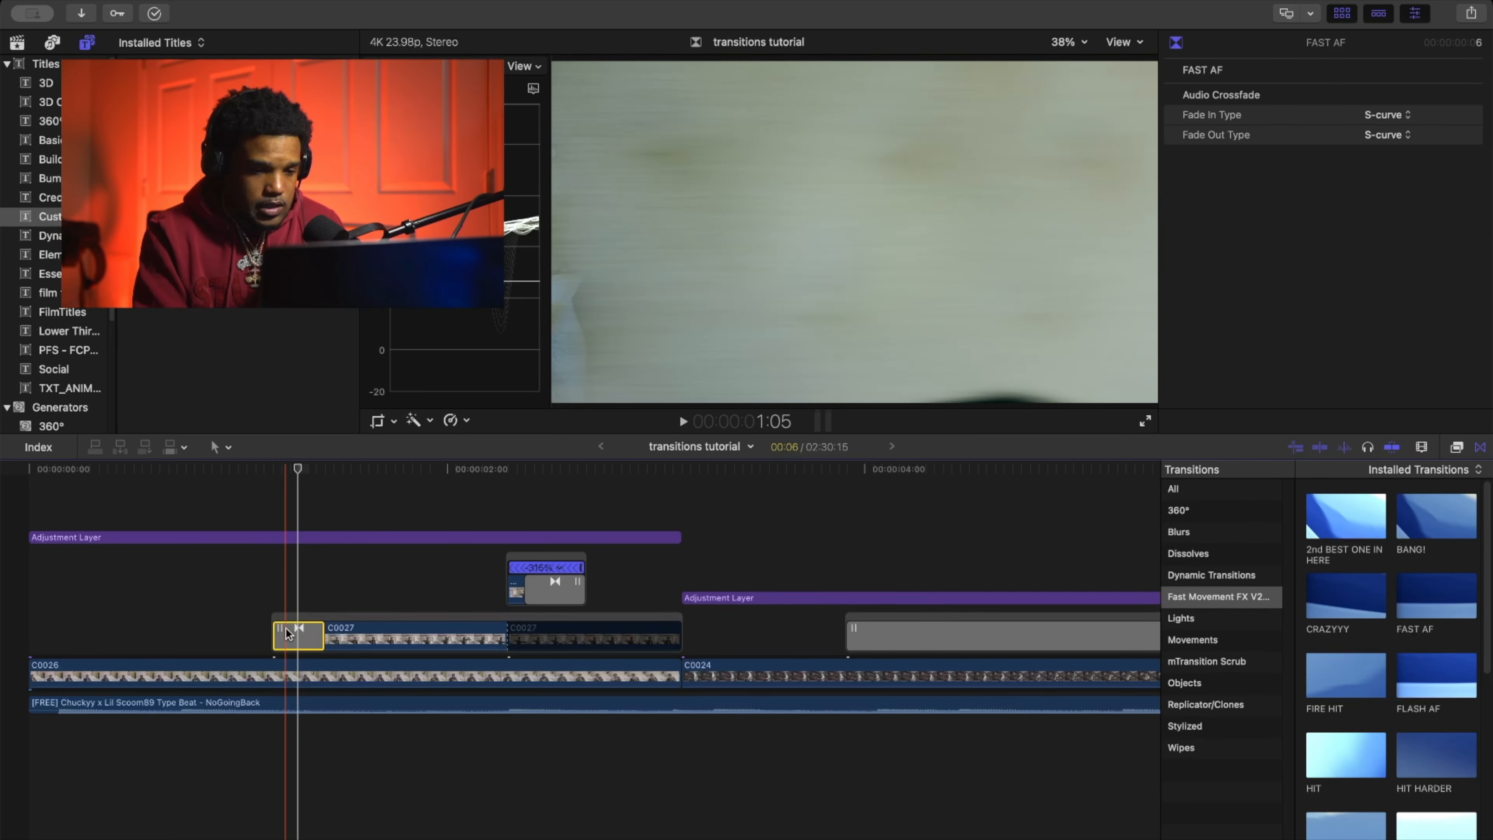
Delete the disabled second C0027 clip and play the sequence from the beginning through the reversed segment.
{"action": "left_click", "coordinate": [577, 635]}
{"action": "key", "text": "Delete"}
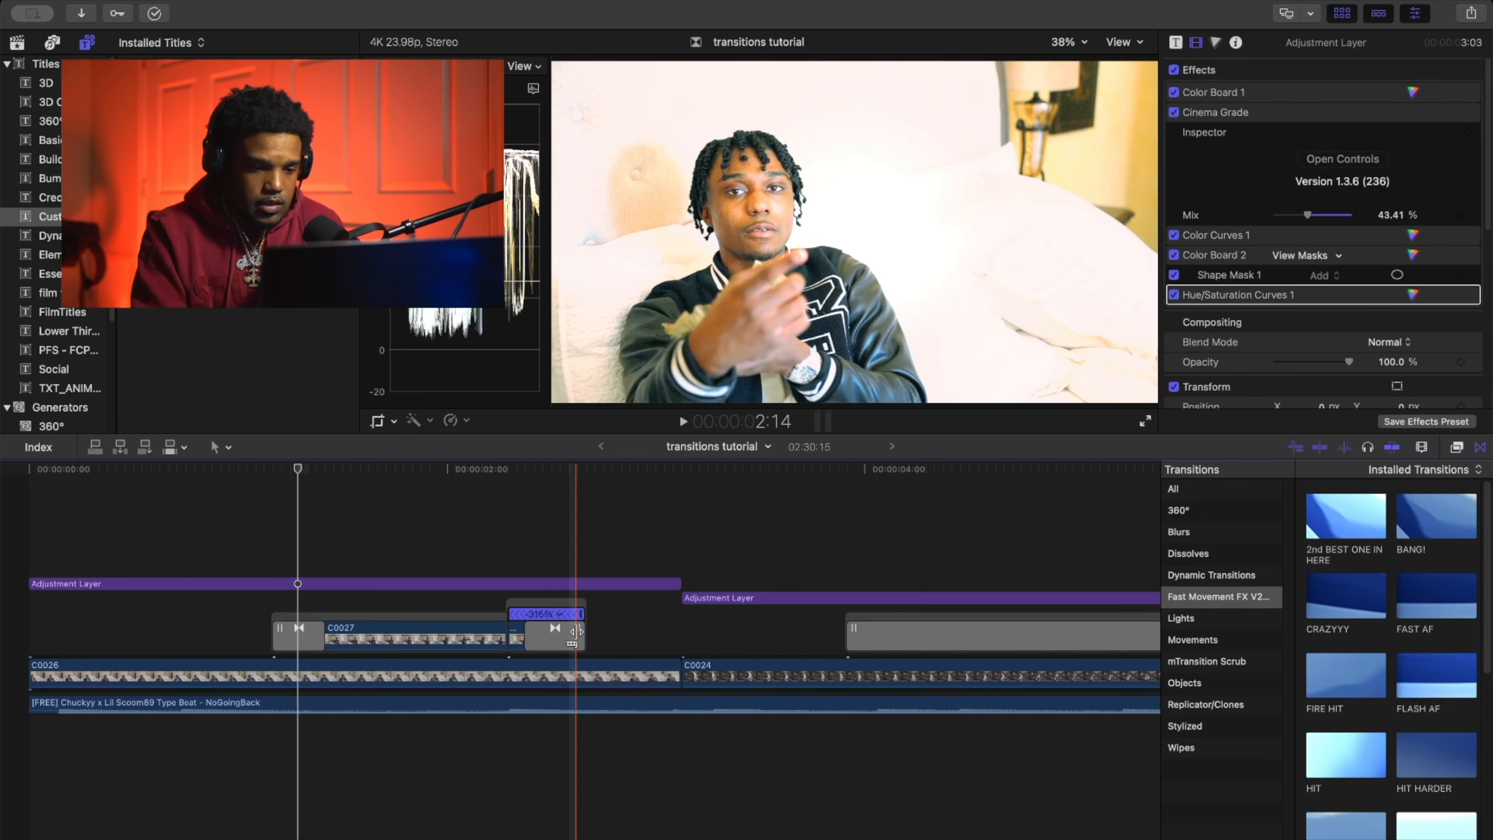
{"action": "key", "text": "space"}
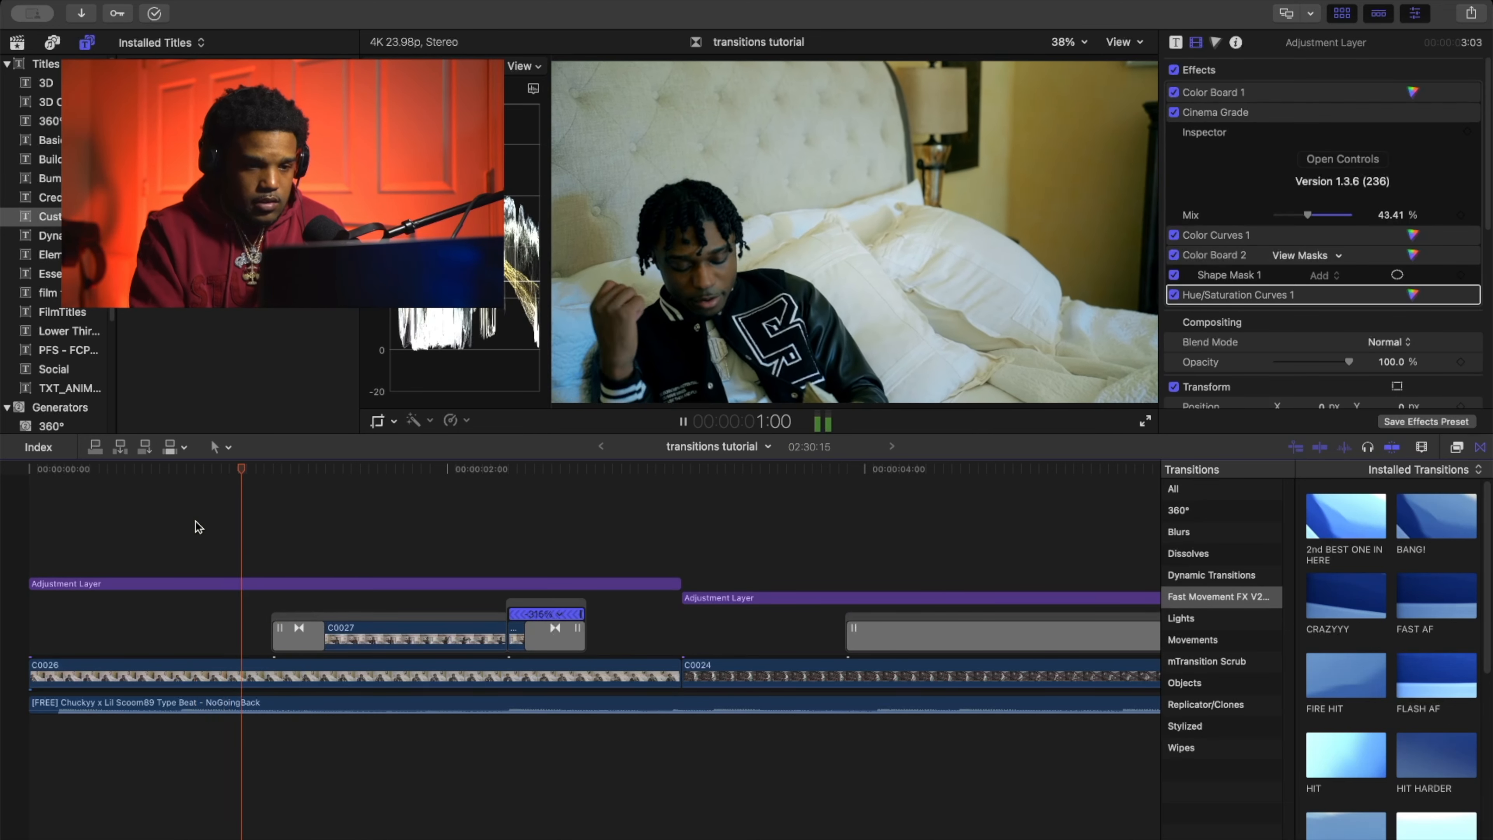
{"action": "key", "text": "Home"}
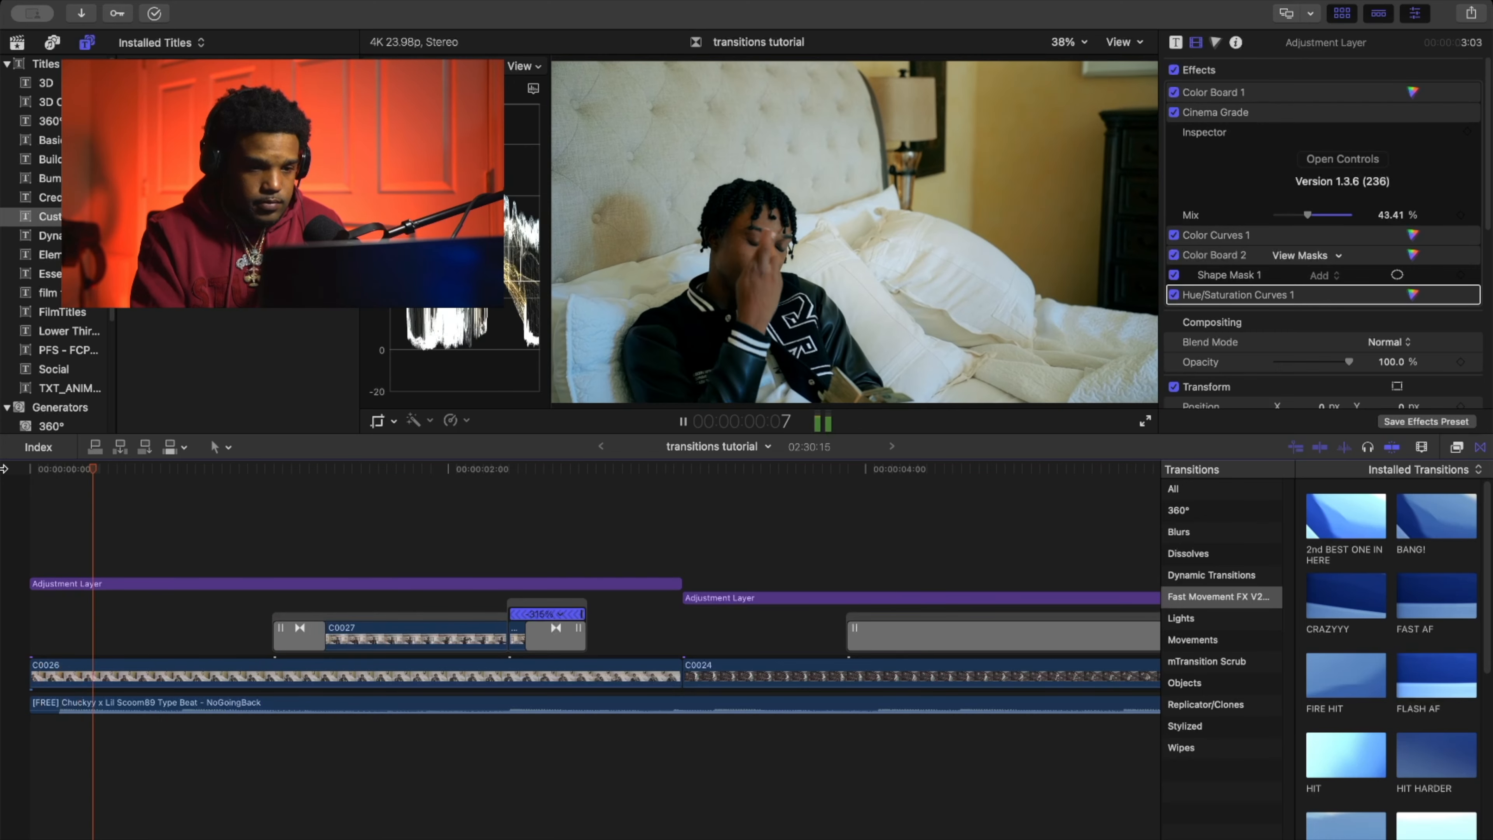
{"action": "key", "text": "space"}
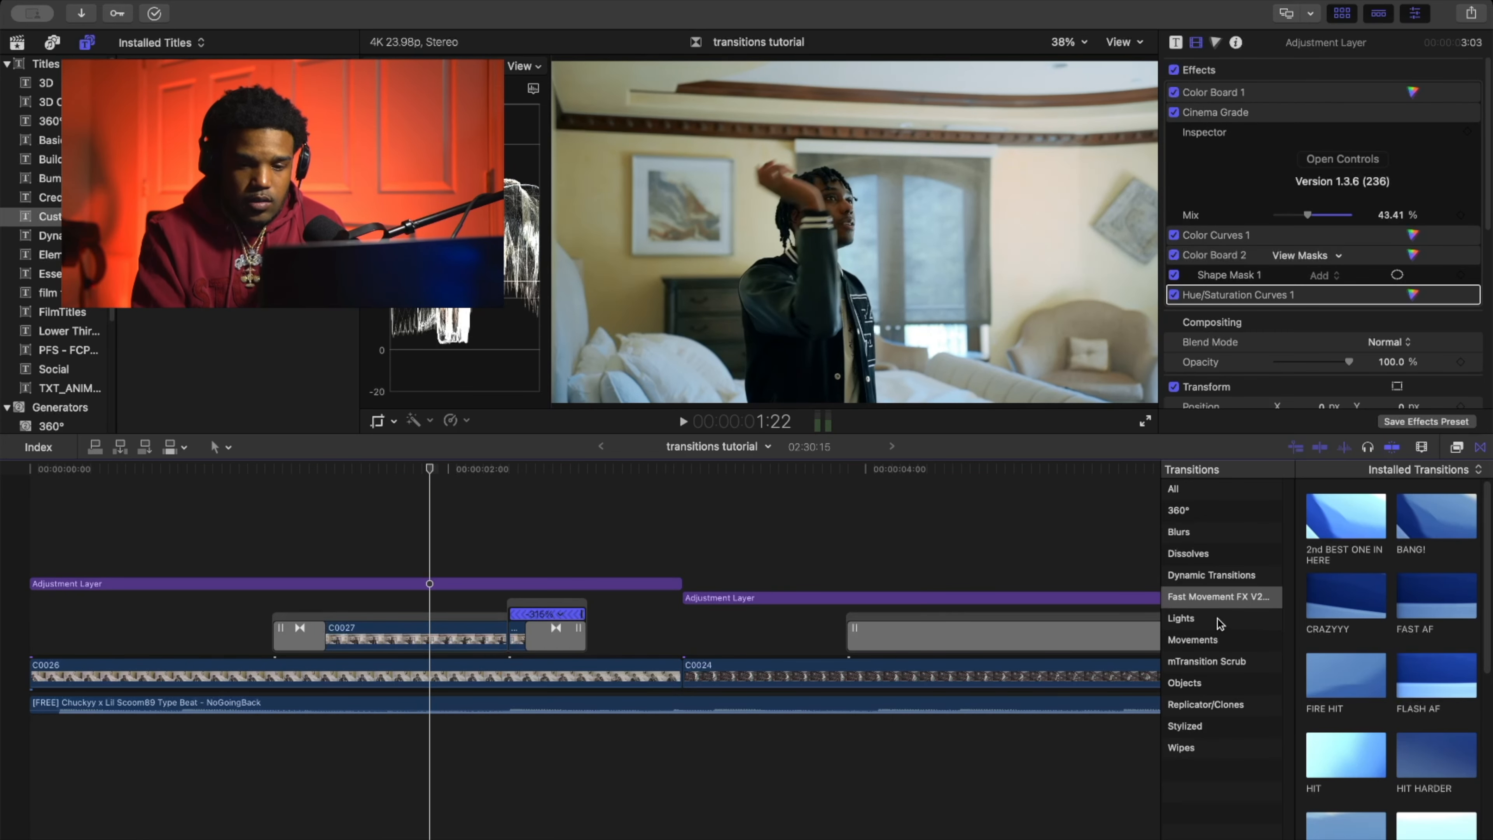
Try the HIT HARDER transition in place of FAST AF at the start of C0027, preview it and undo it.
{"action": "scroll", "coordinate": [1380, 623], "scroll_direction": "down", "scroll_amount": 2}
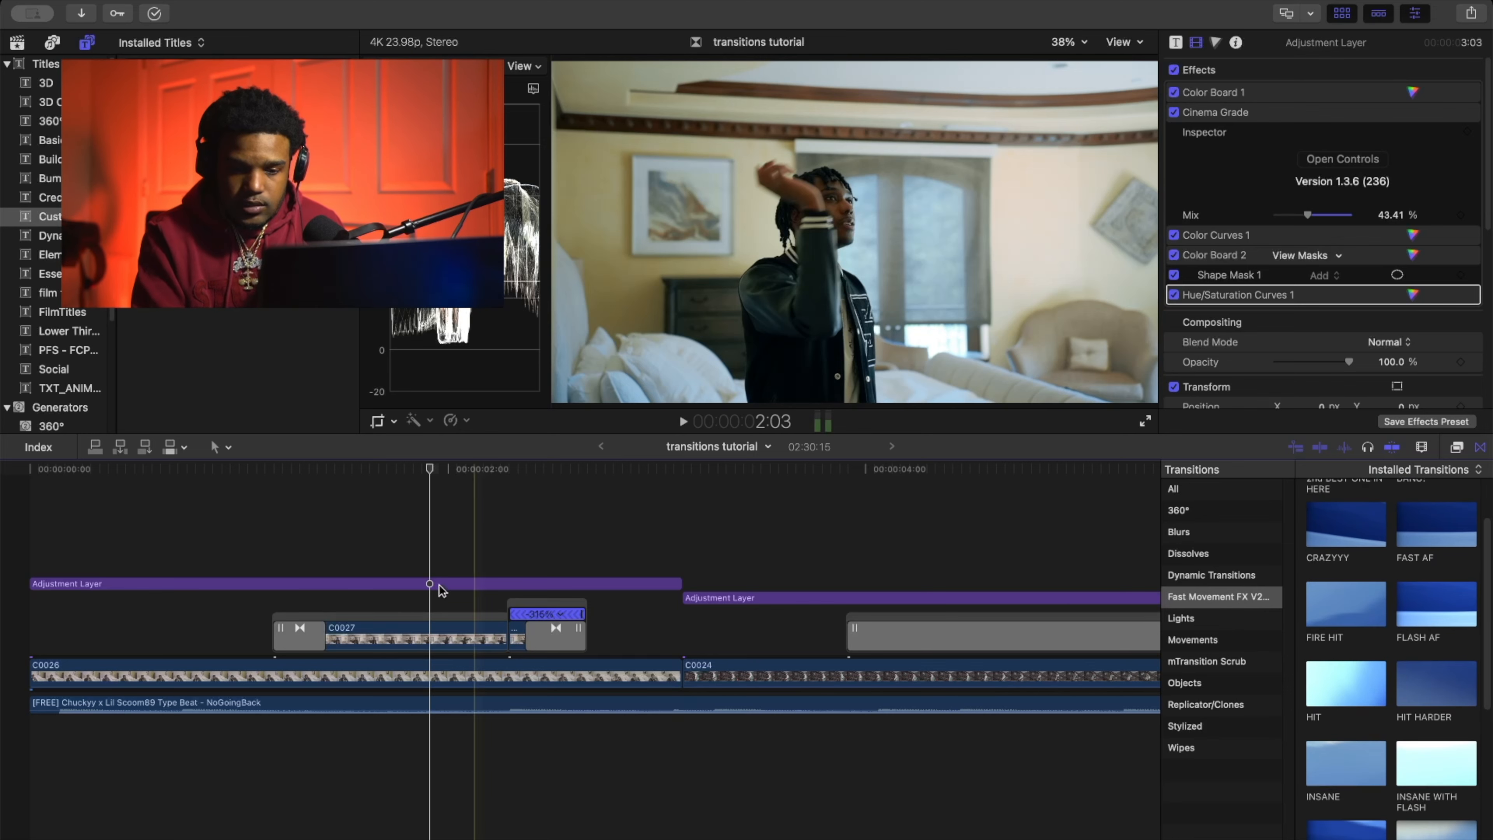
{"action": "left_click", "coordinate": [292, 646]}
{"action": "key", "text": "Delete"}
{"action": "left_click", "coordinate": [1449, 685]}
{"action": "left_click_drag", "start_coordinate": [1140, 656], "coordinate": [288, 638]}
{"action": "key", "text": "space"}
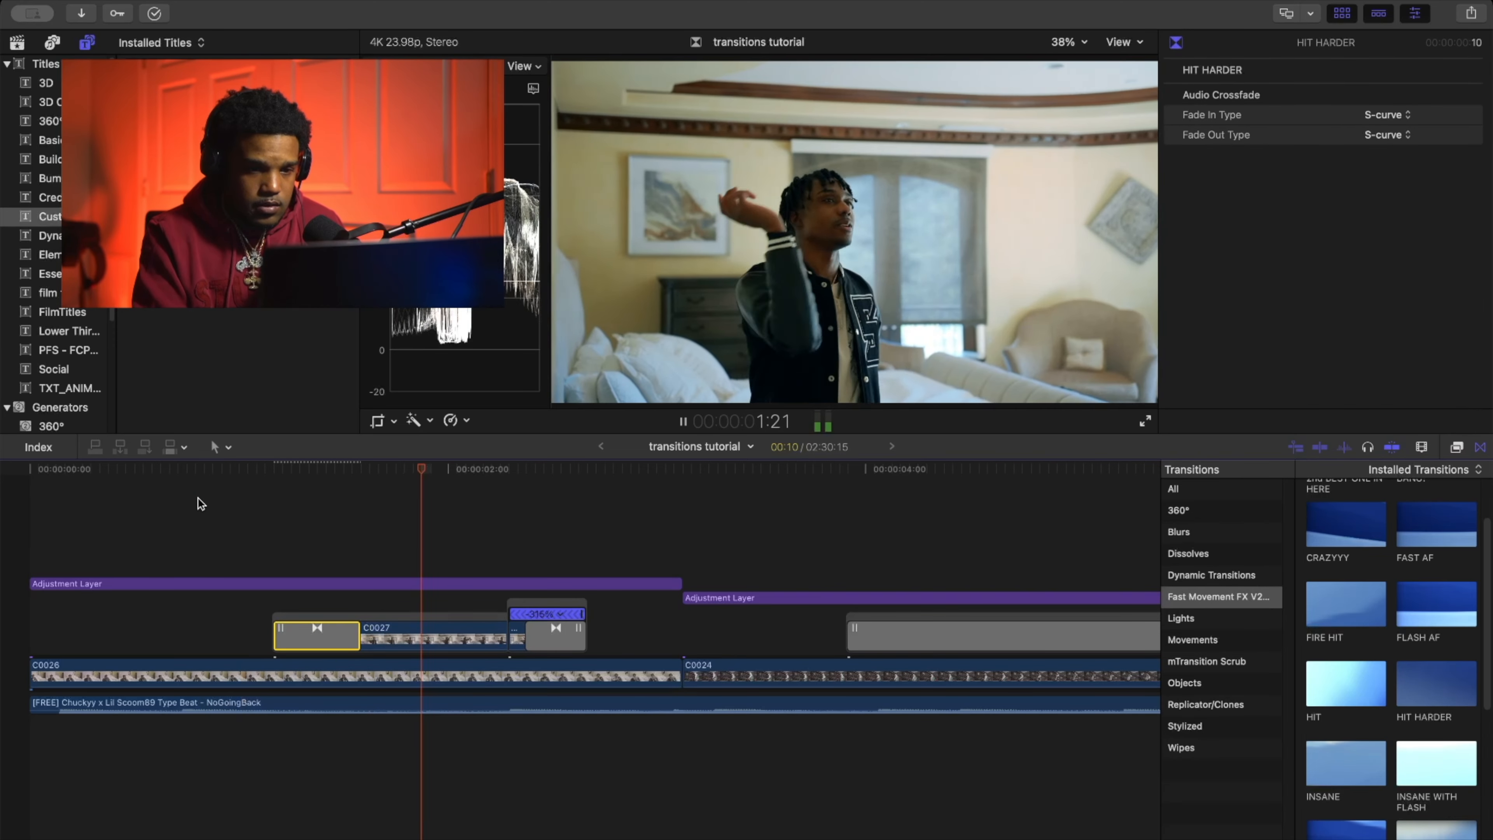
{"action": "key", "text": "space"}
{"action": "key", "text": "space"}
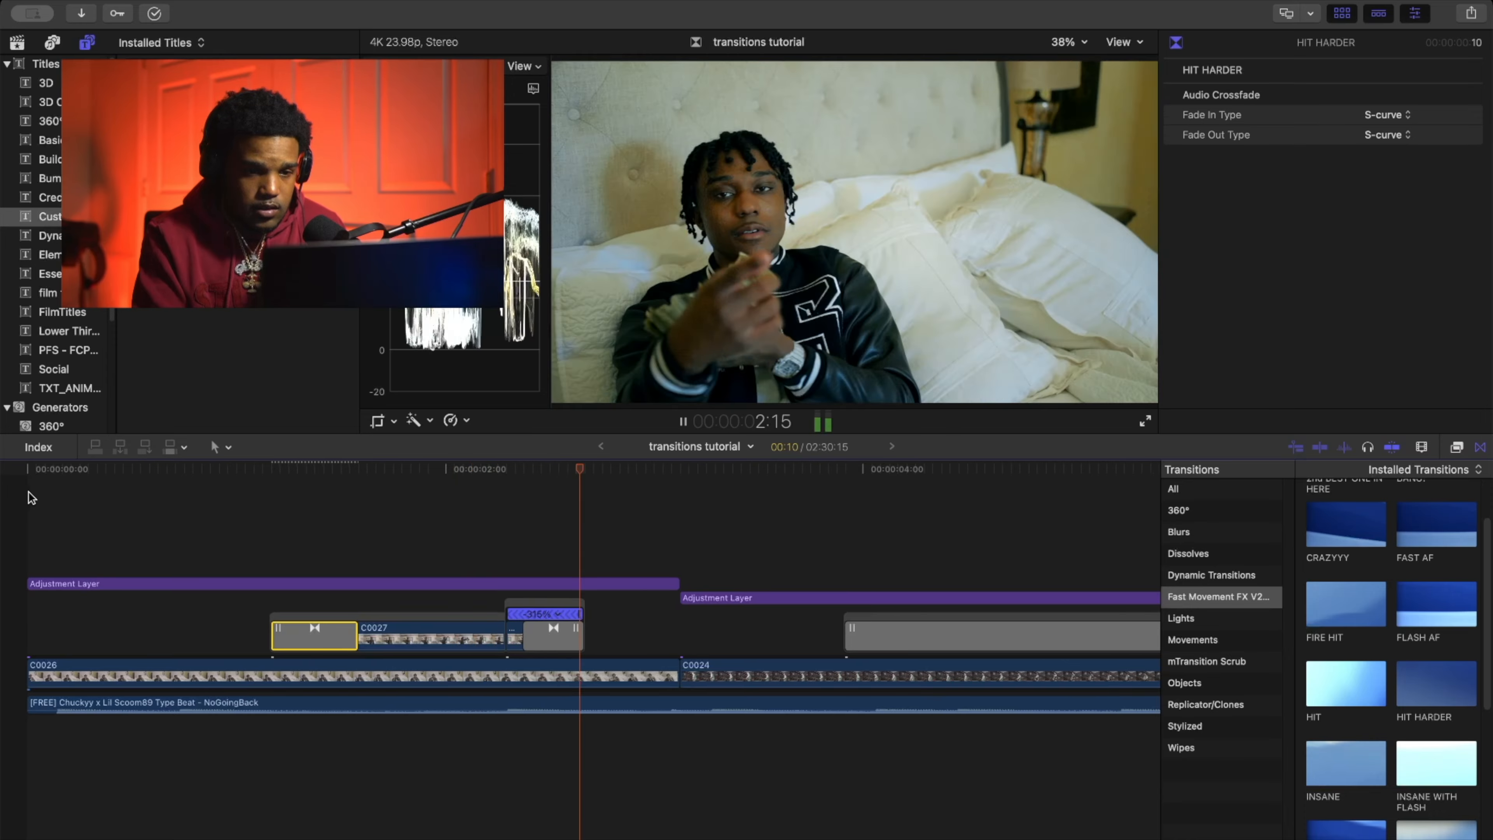
{"action": "key", "text": "space"}
{"action": "scroll", "coordinate": [32, 497], "scroll_direction": "left", "scroll_amount": 5}
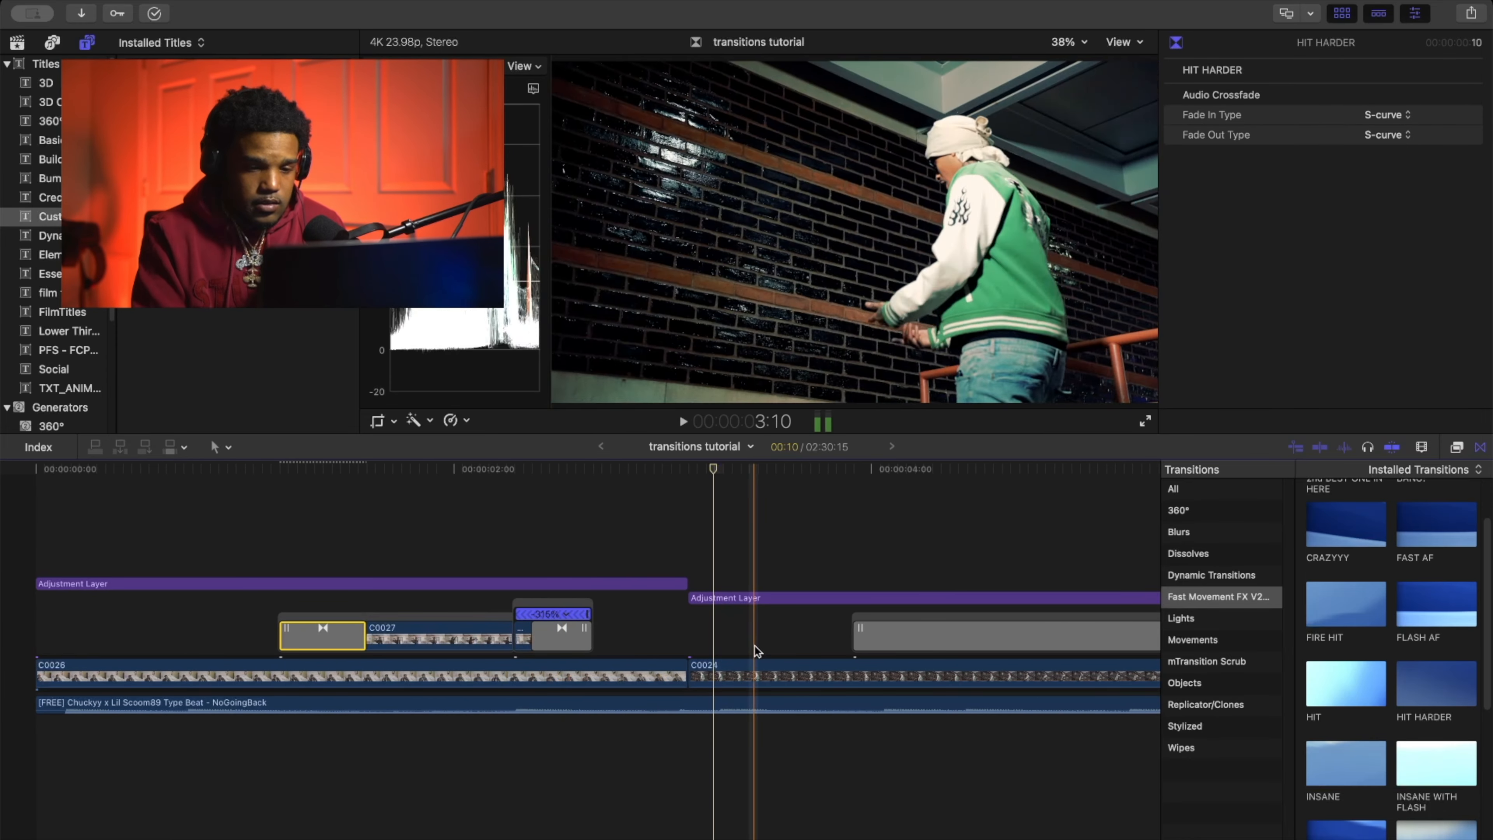
{"action": "key", "text": "super+z"}
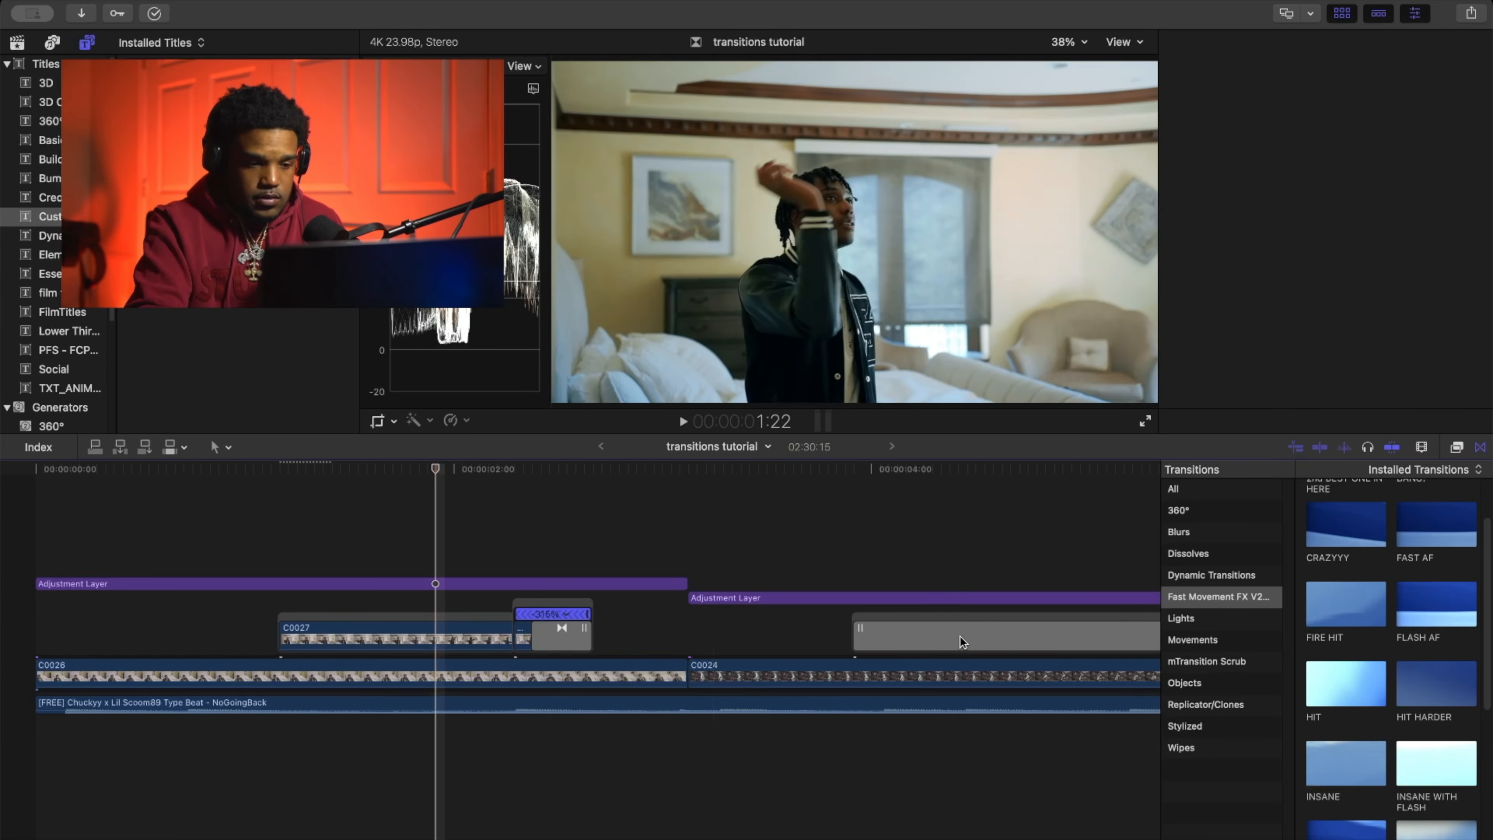
Try the INSANE transition at the start of the C0027 clip, preview it and undo it.
{"action": "left_click_drag", "start_coordinate": [1346, 762], "coordinate": [321, 635]}
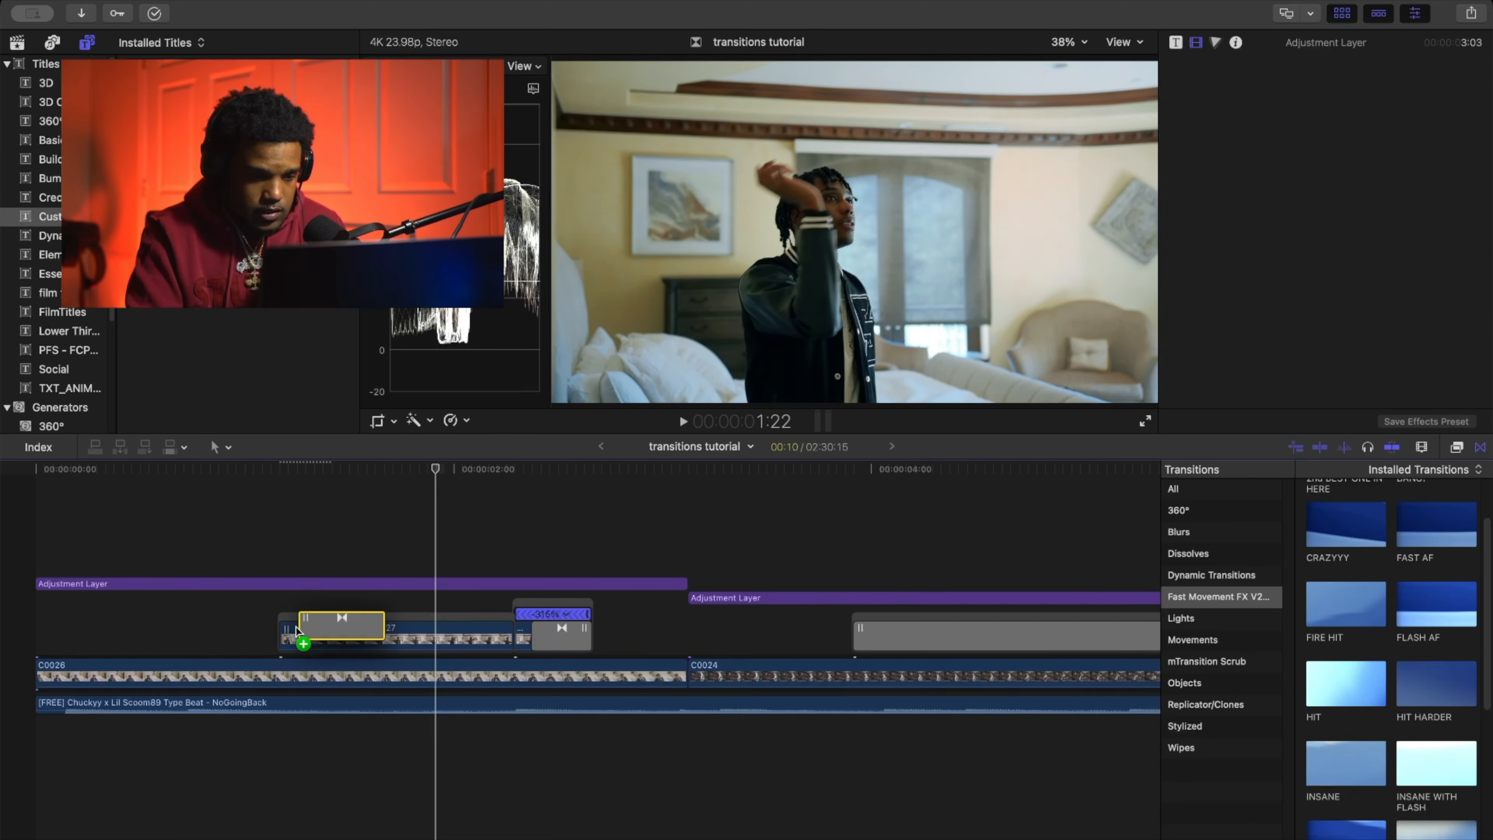
{"action": "key", "text": "space"}
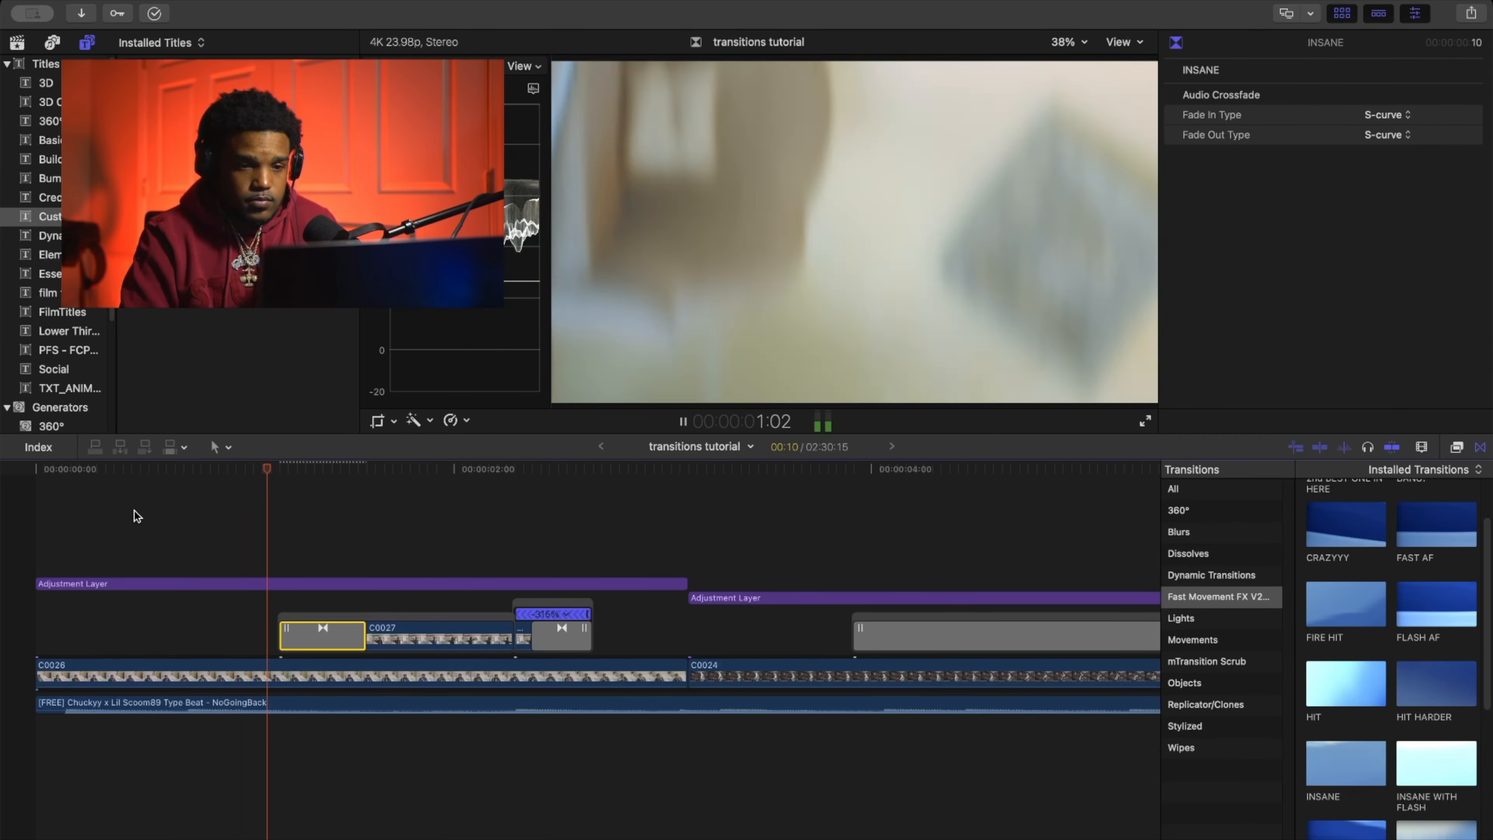
{"action": "key", "text": "space"}
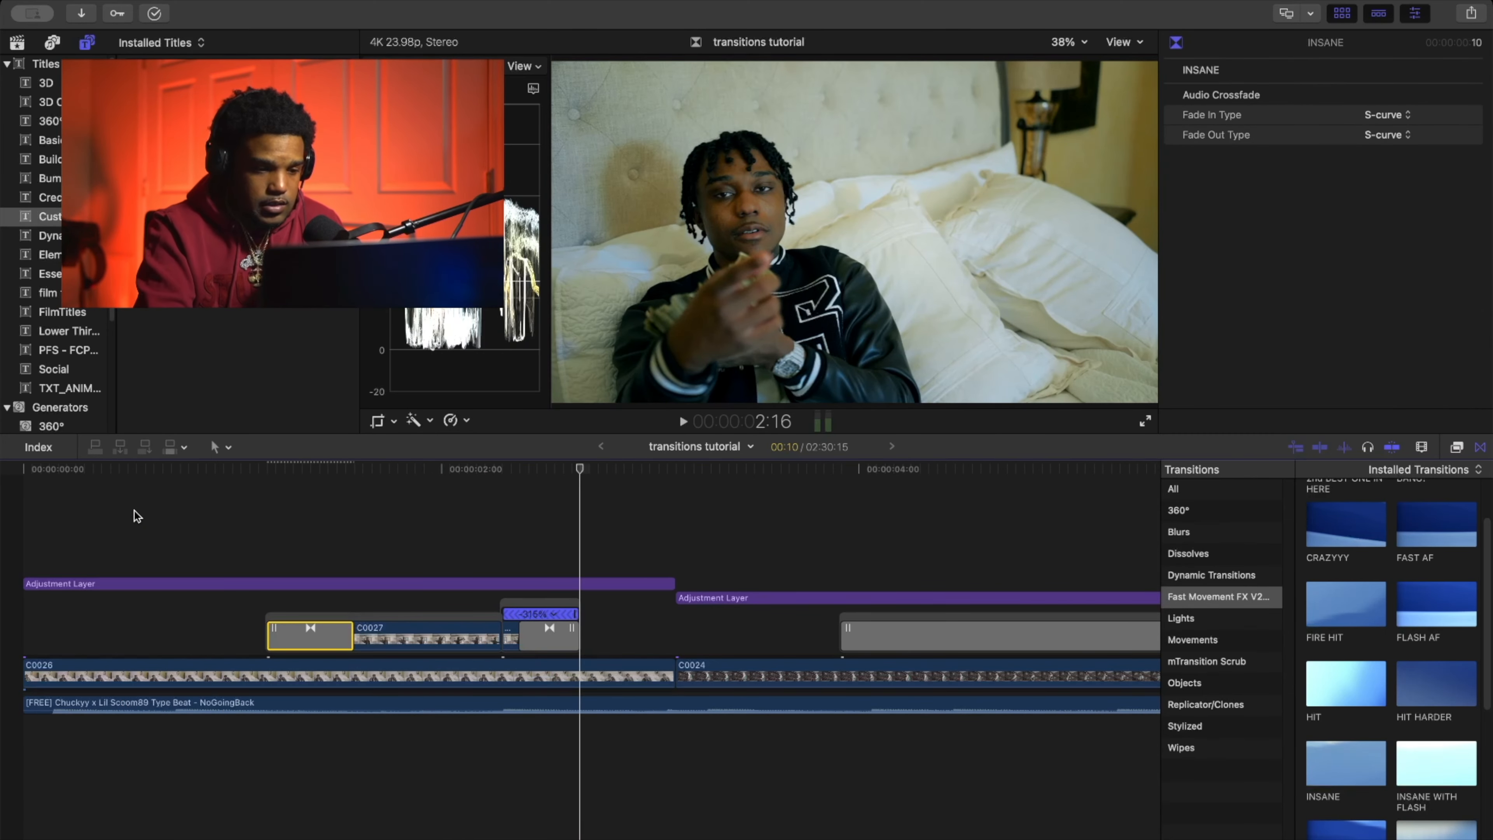
{"action": "key", "text": "super+z"}
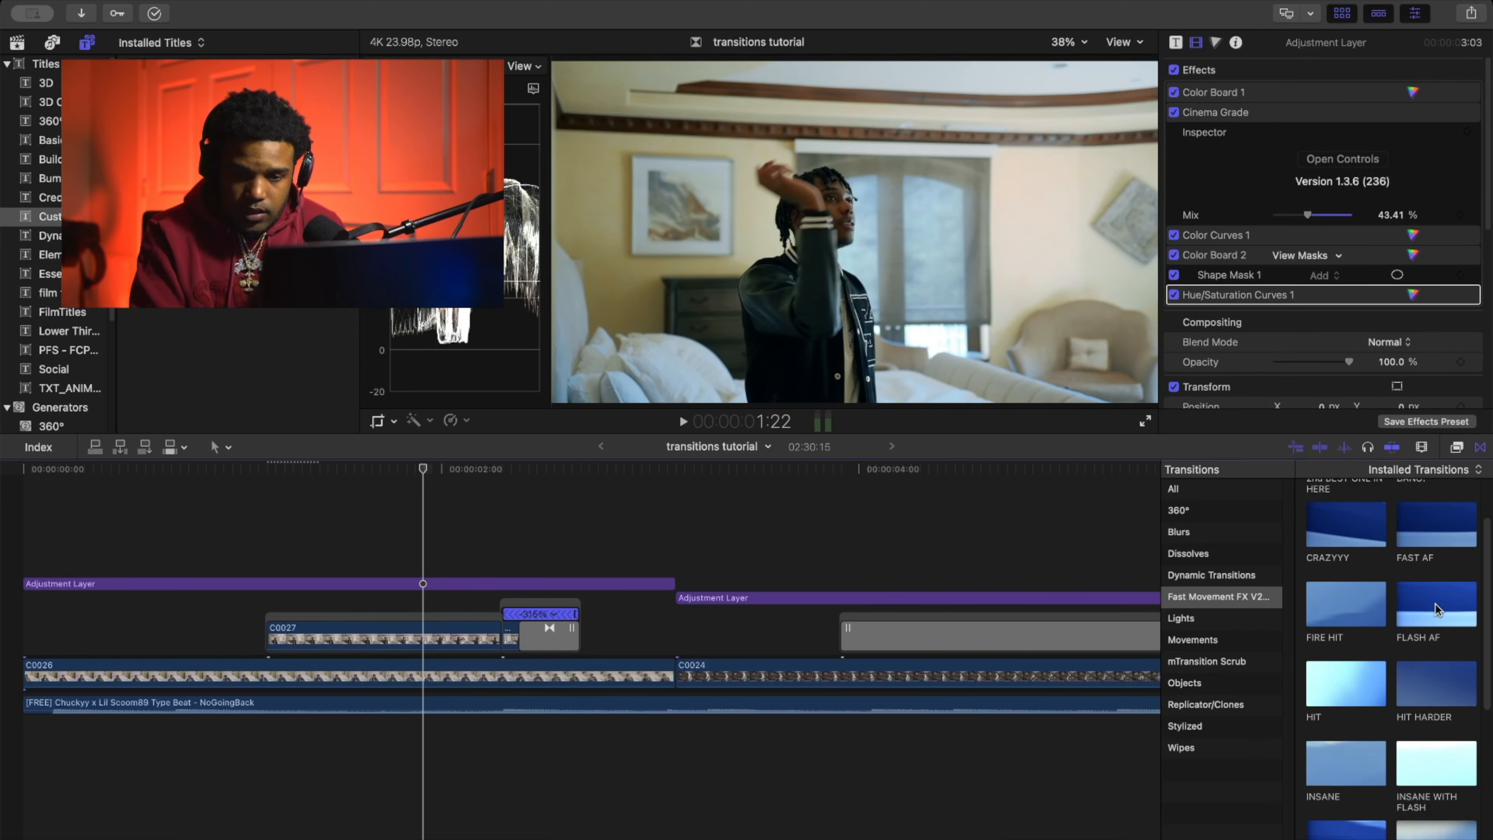
Apply the FAST AF transition to the start of the C0027 clip and play it back.
{"action": "left_click_drag", "start_coordinate": [1435, 523], "coordinate": [293, 635]}
{"action": "key", "text": "space"}
{"action": "key", "text": "space"}
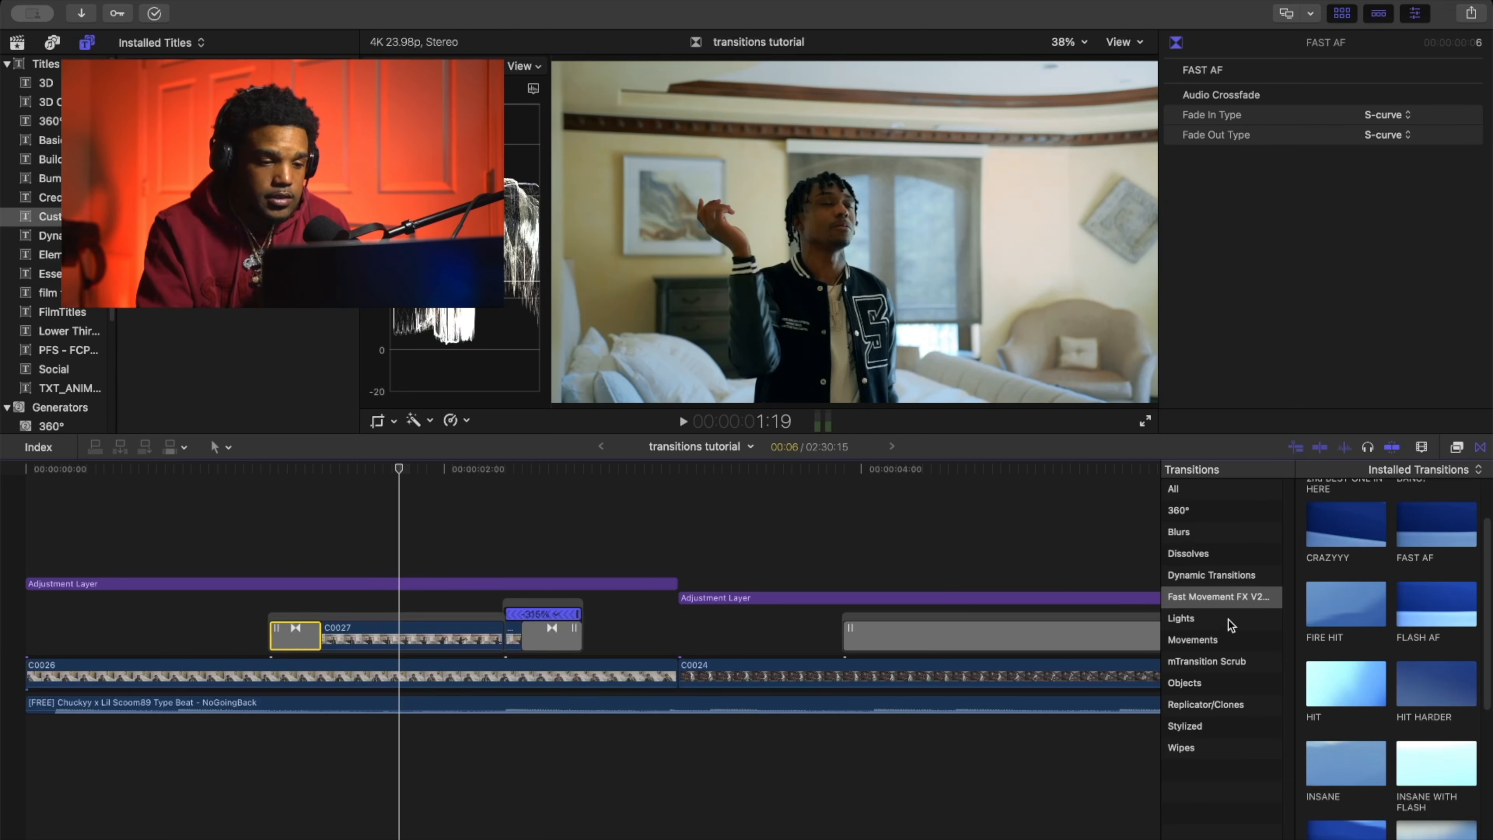
Play the C0027 clip and the reversed segment after it several times to examine the rewind motion.
{"action": "key", "text": "b"}
{"action": "left_click", "coordinate": [347, 469]}
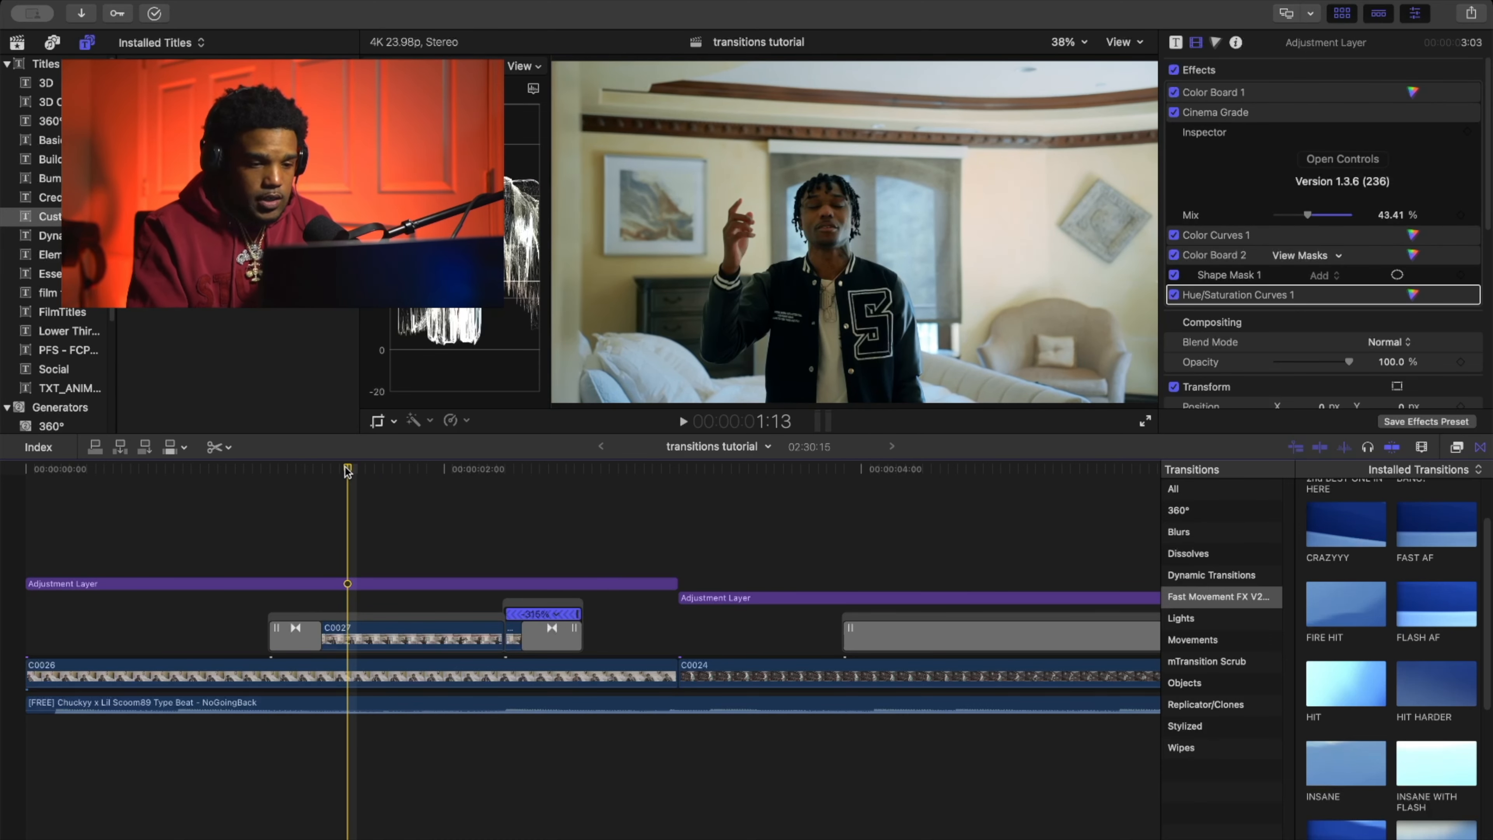
{"action": "key", "text": "space"}
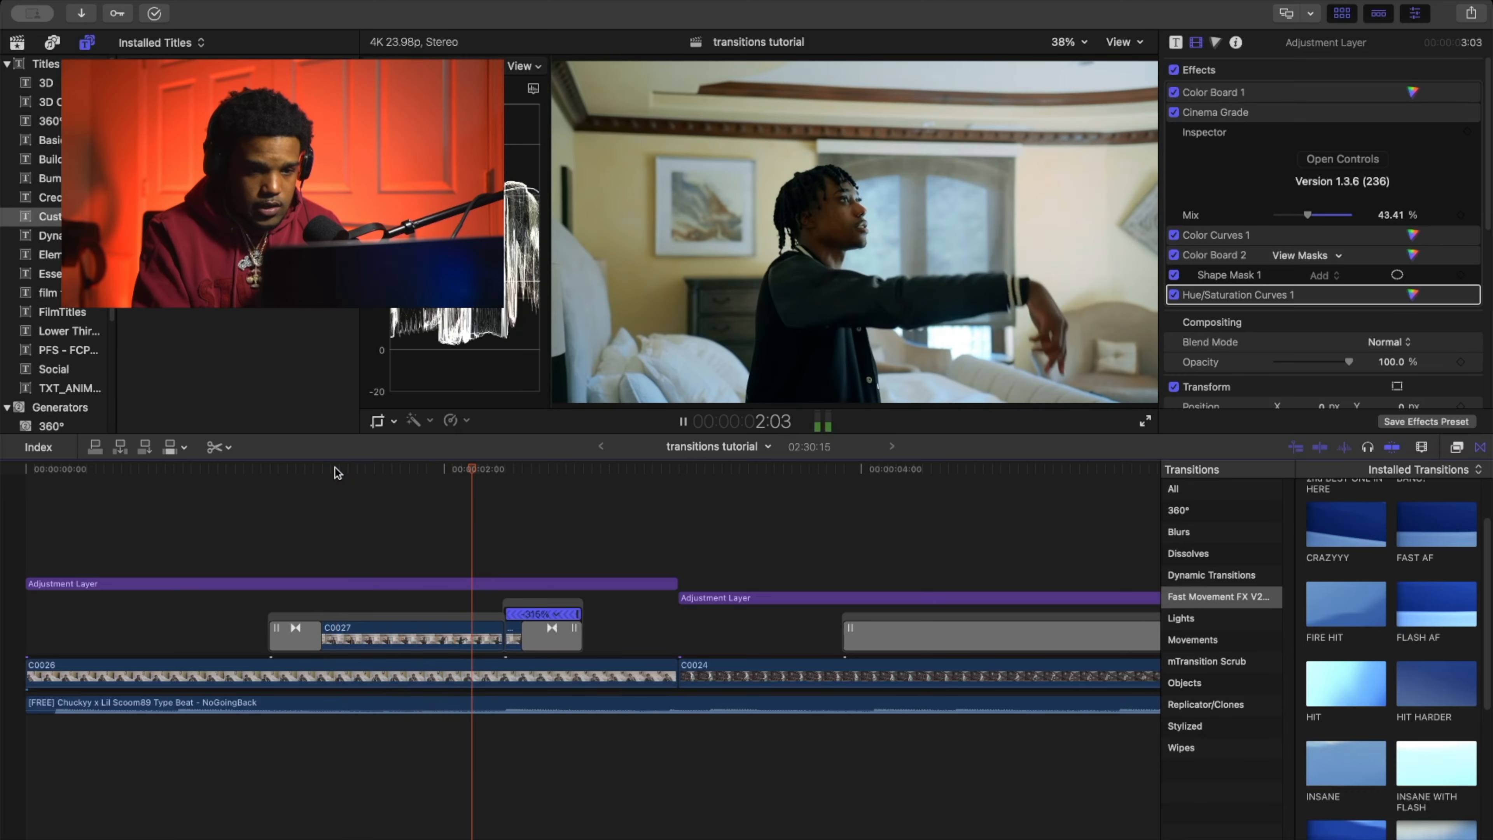
{"action": "scroll", "coordinate": [335, 468], "scroll_direction": "right", "scroll_amount": 2}
{"action": "left_click", "coordinate": [290, 466]}
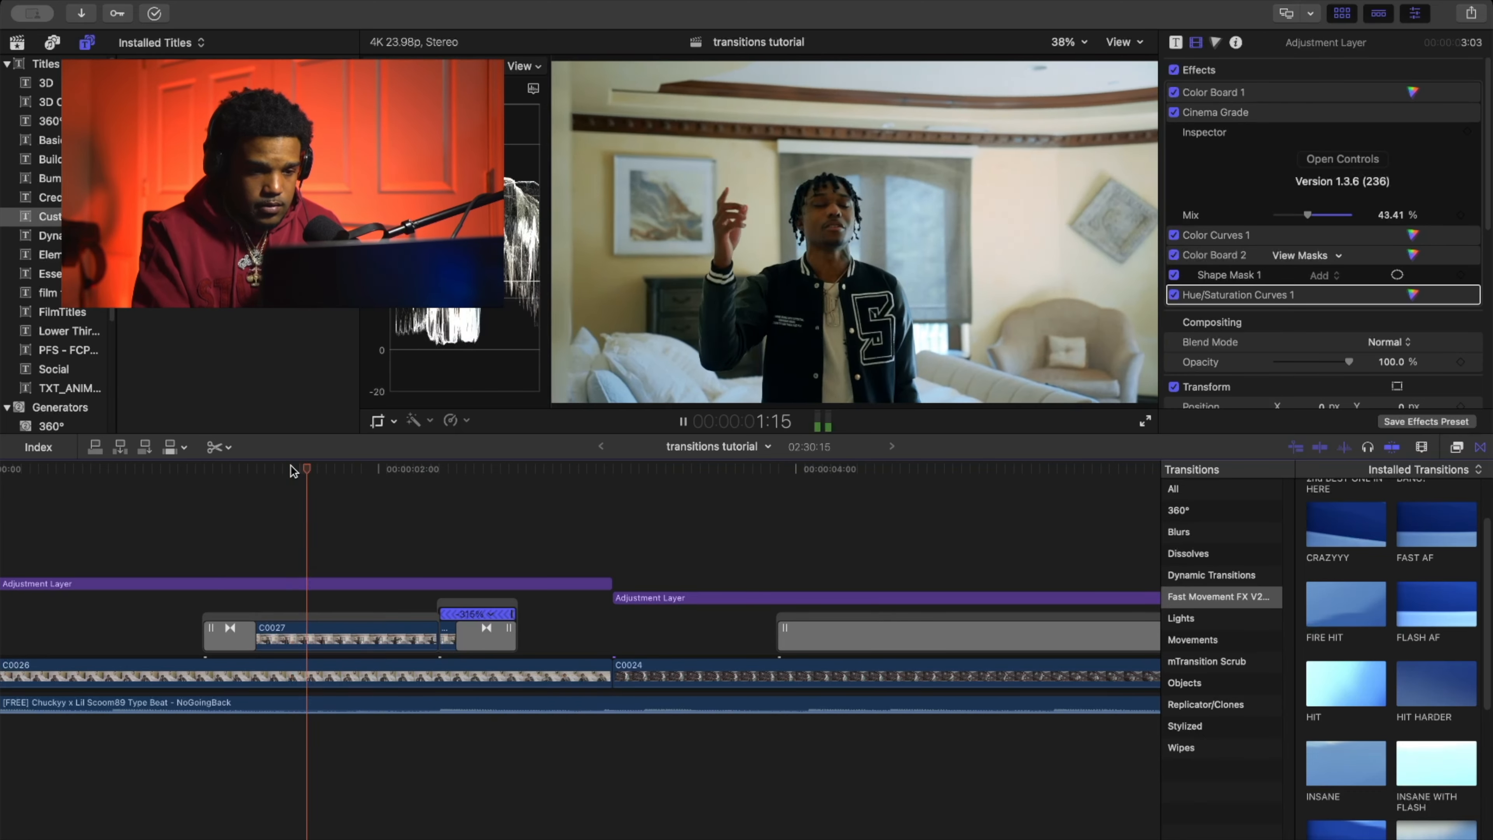
{"action": "key", "text": "space"}
{"action": "key", "text": "space"}
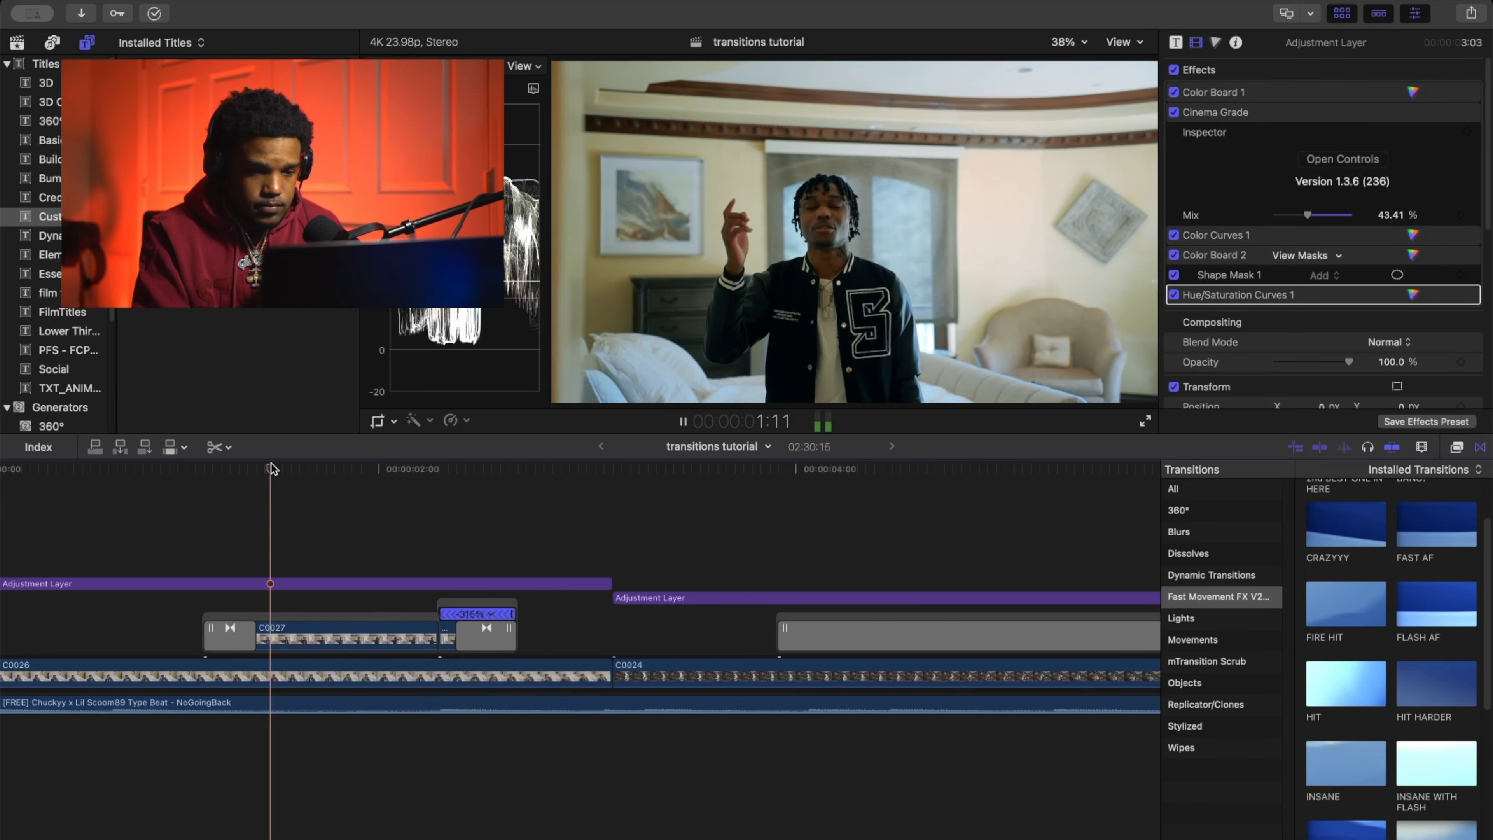
{"action": "key", "text": "space"}
{"action": "key", "text": "space"}
{"action": "key", "text": "space"}
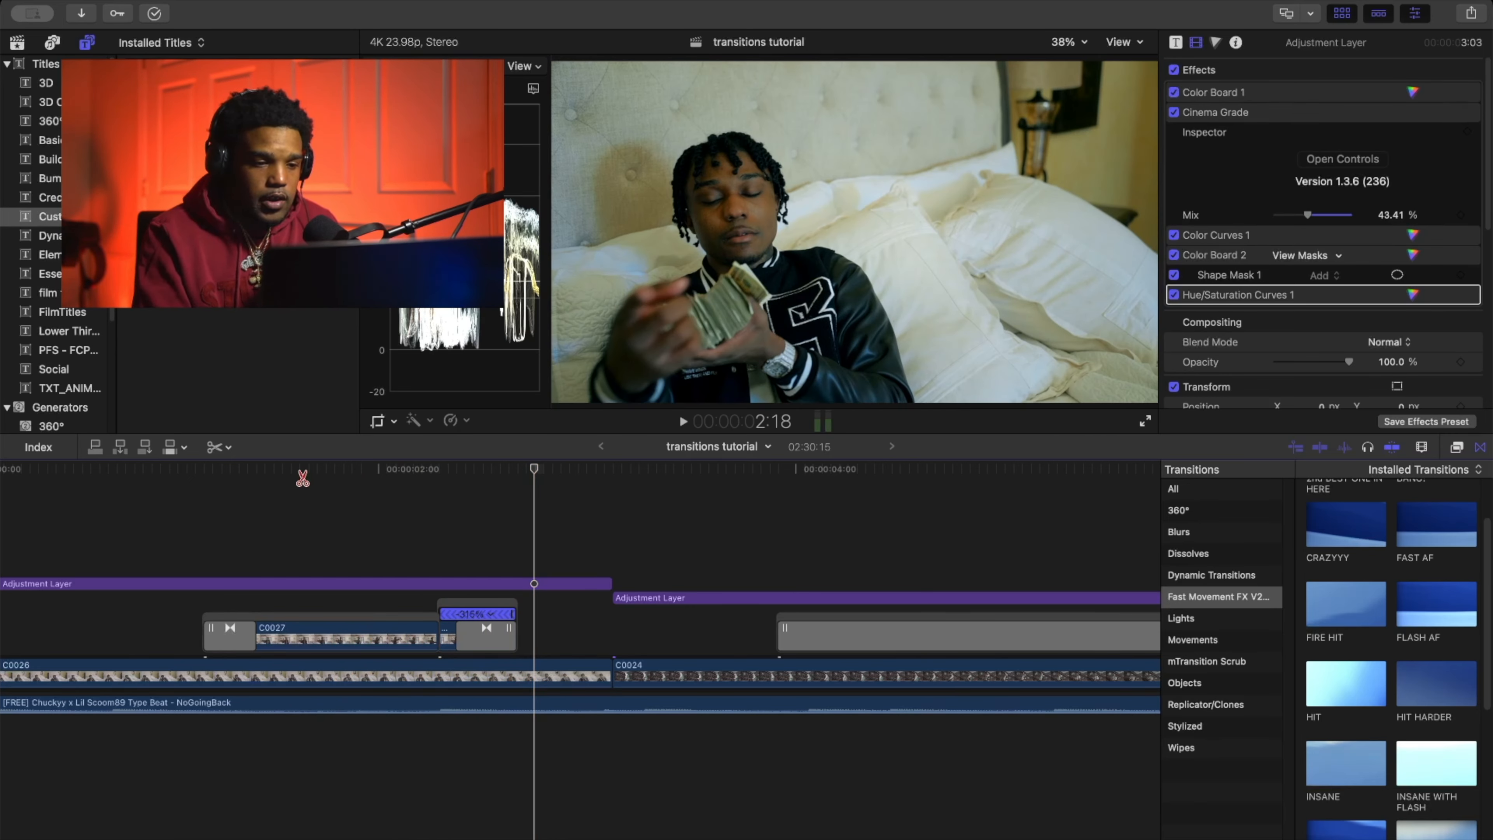
{"action": "key", "text": "space"}
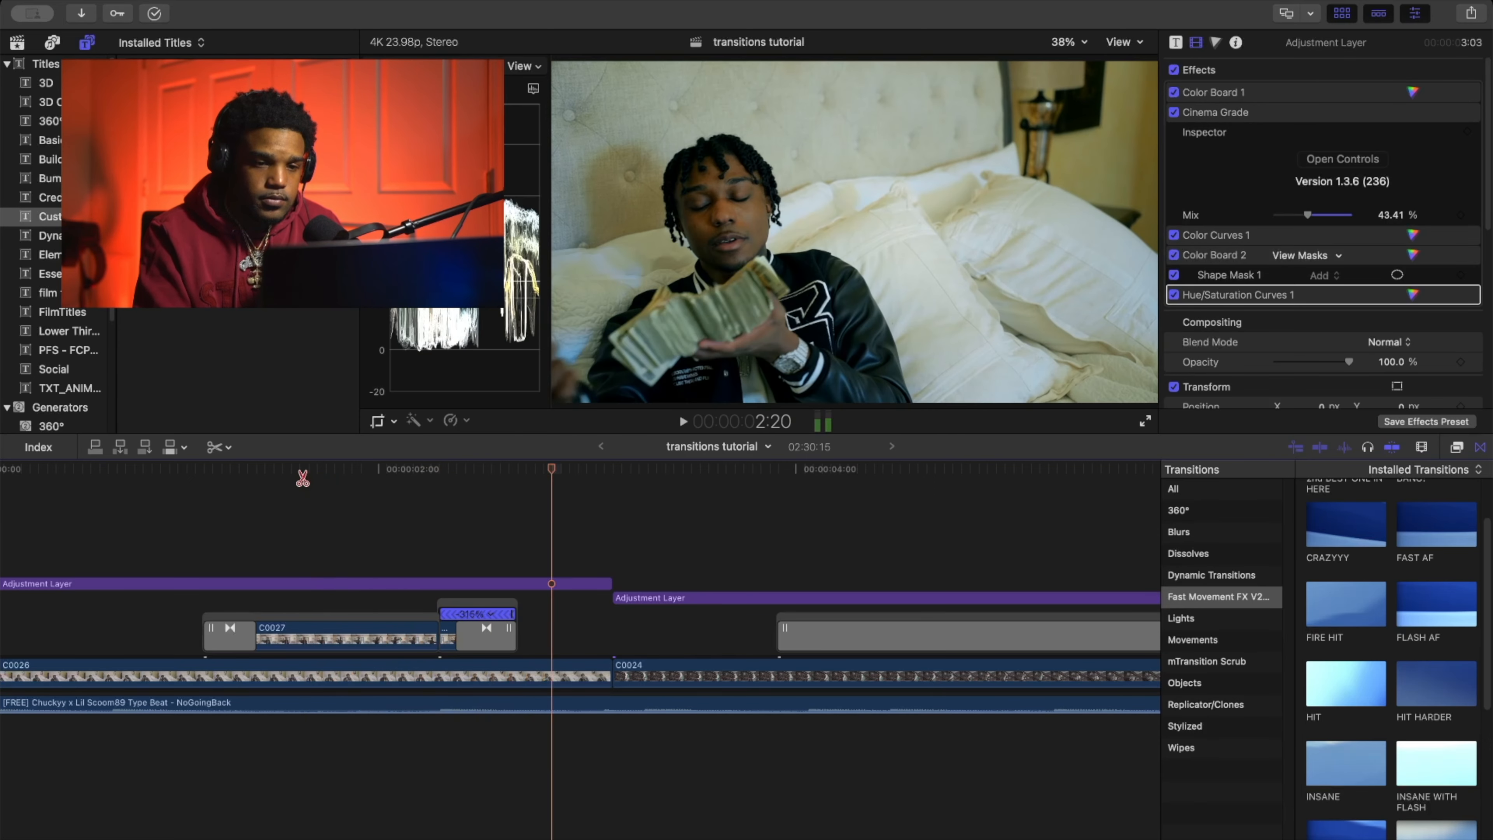
{"action": "left_click", "coordinate": [303, 474]}
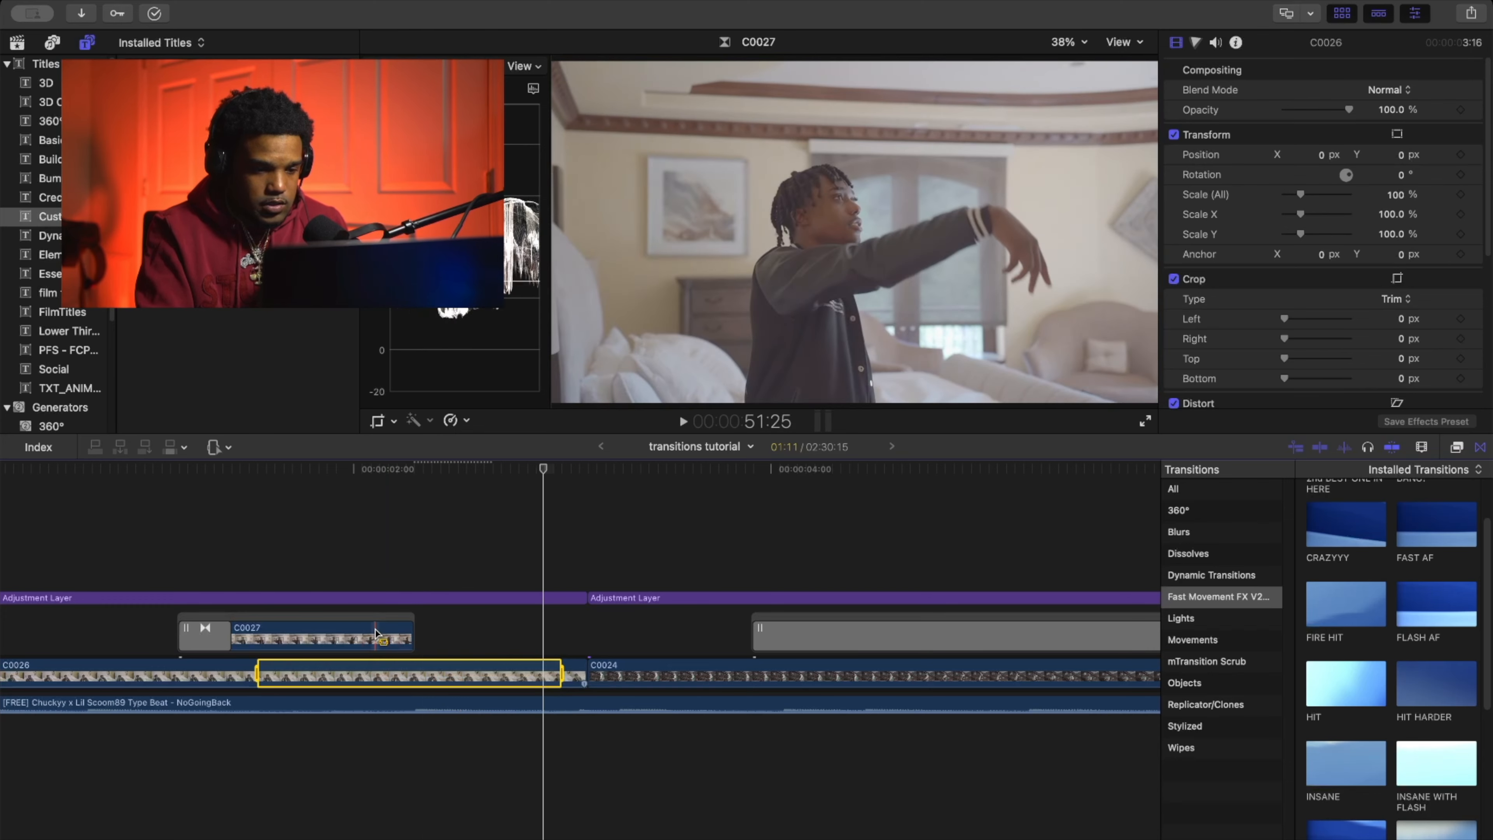
Return to the Select tool and play back the second half of the connected C0027 clip.
{"action": "key", "text": "a"}
{"action": "left_click_drag", "start_coordinate": [420, 637], "coordinate": [410, 669]}
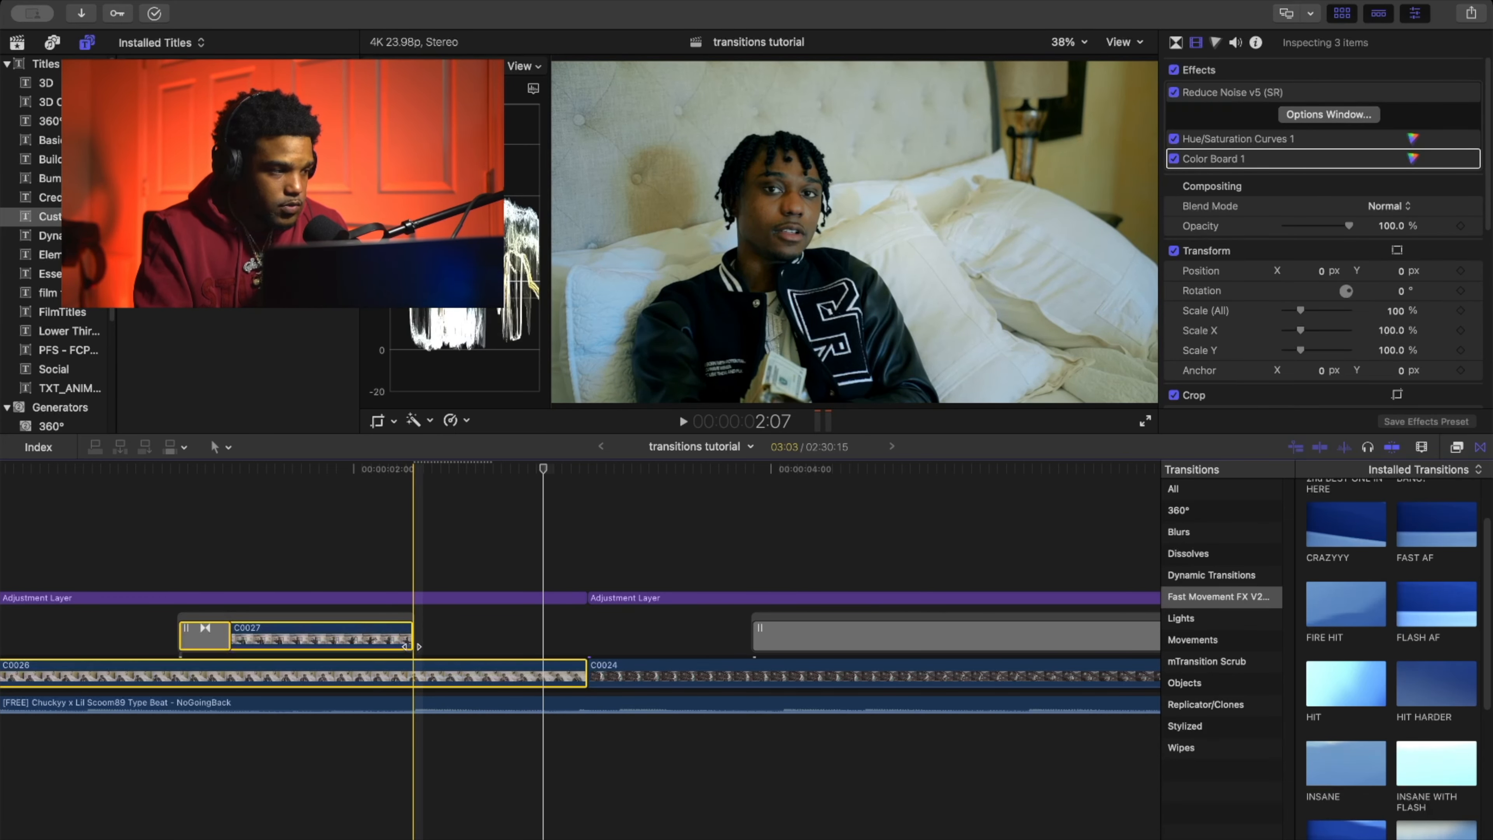
{"action": "left_click", "coordinate": [336, 550]}
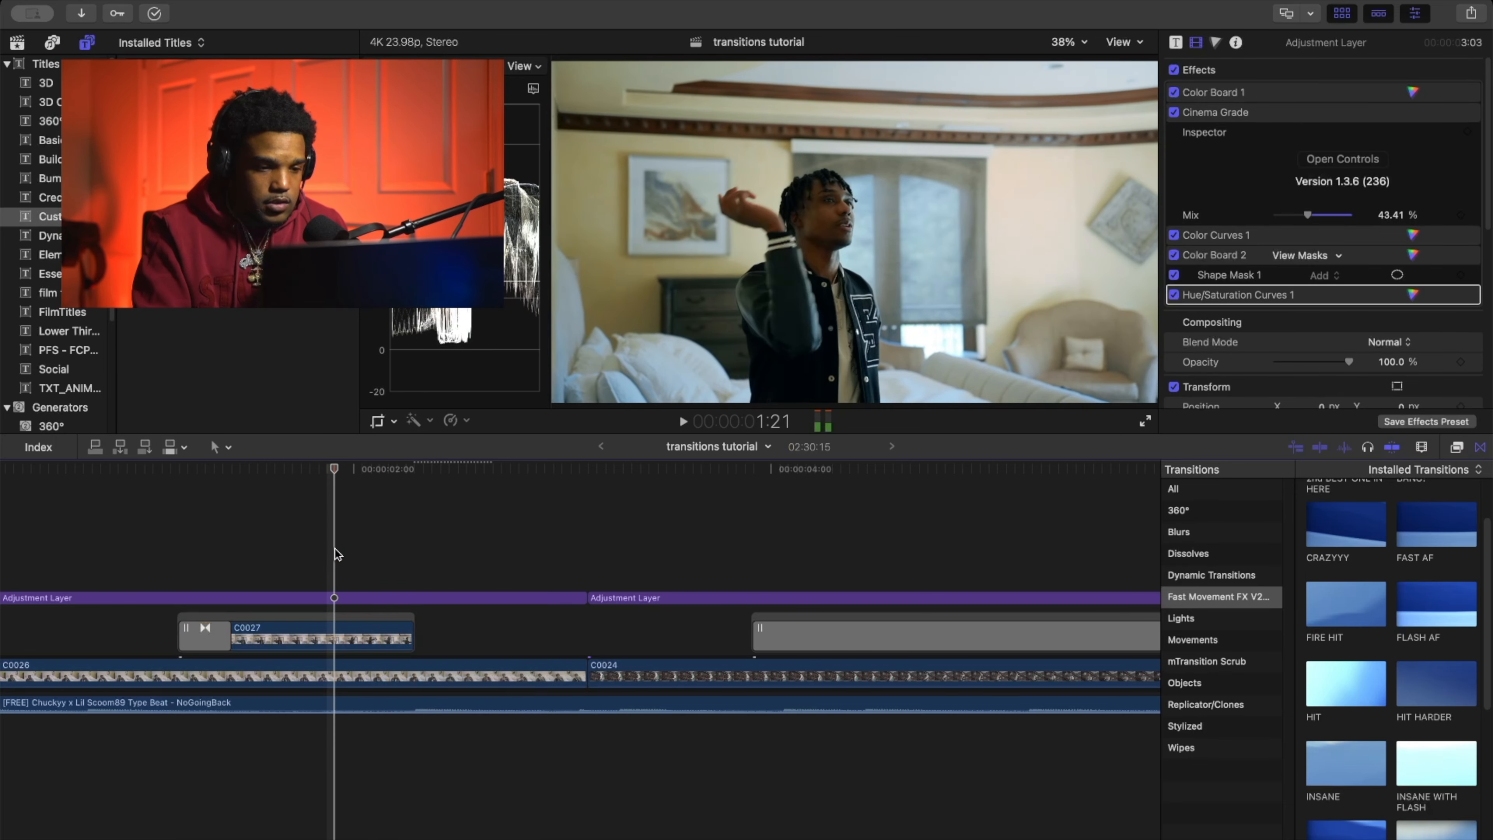
{"action": "key", "text": "space"}
{"action": "left_click", "coordinate": [266, 501]}
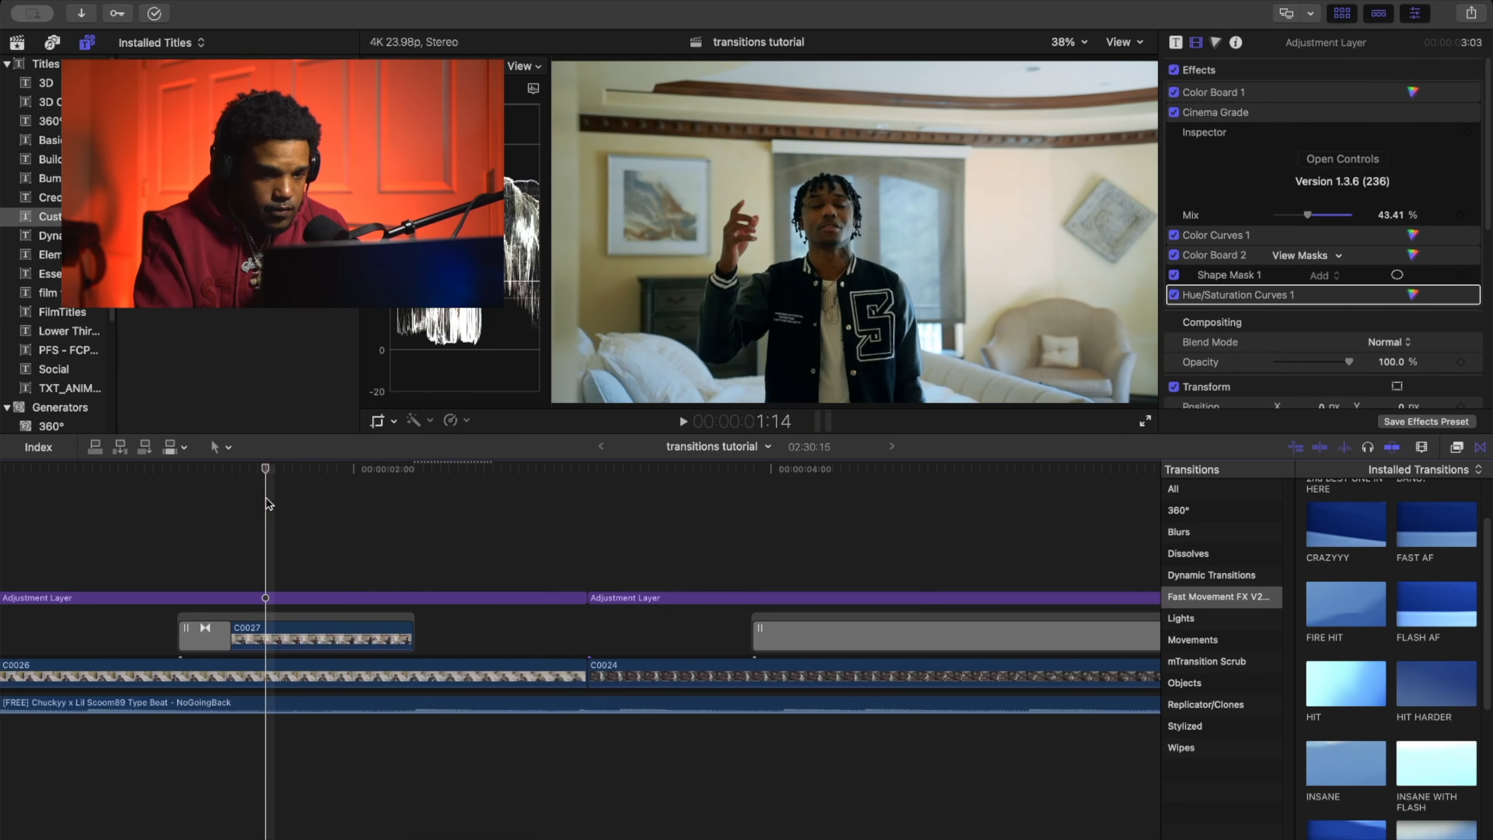
{"action": "key", "text": "space"}
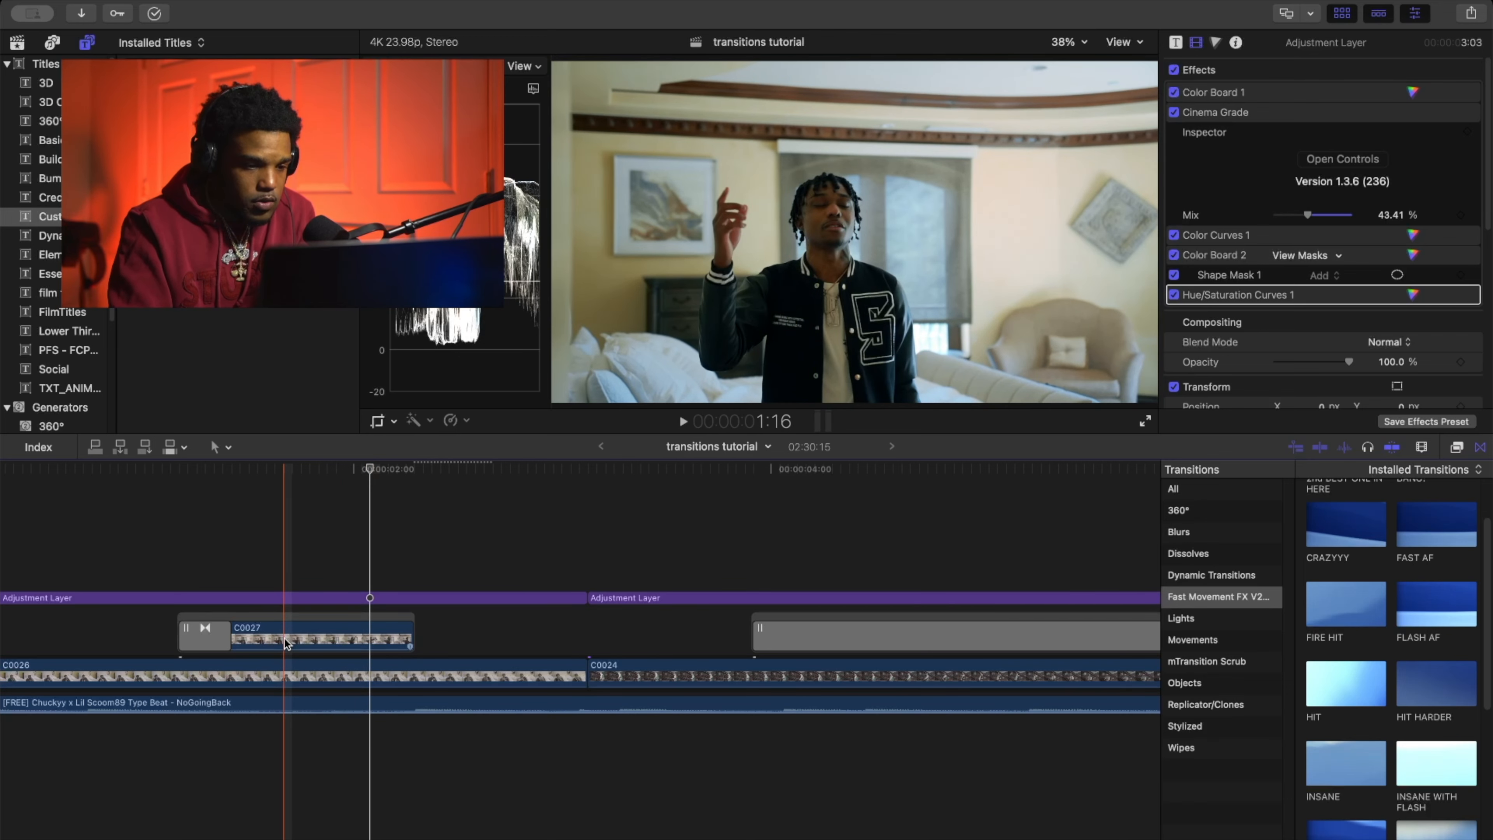
Duplicate the connected C0027 clip and place the copy directly after the original.
{"action": "left_click", "coordinate": [285, 642]}
{"action": "left_click_drag", "start_coordinate": [285, 643], "coordinate": [512, 631]}
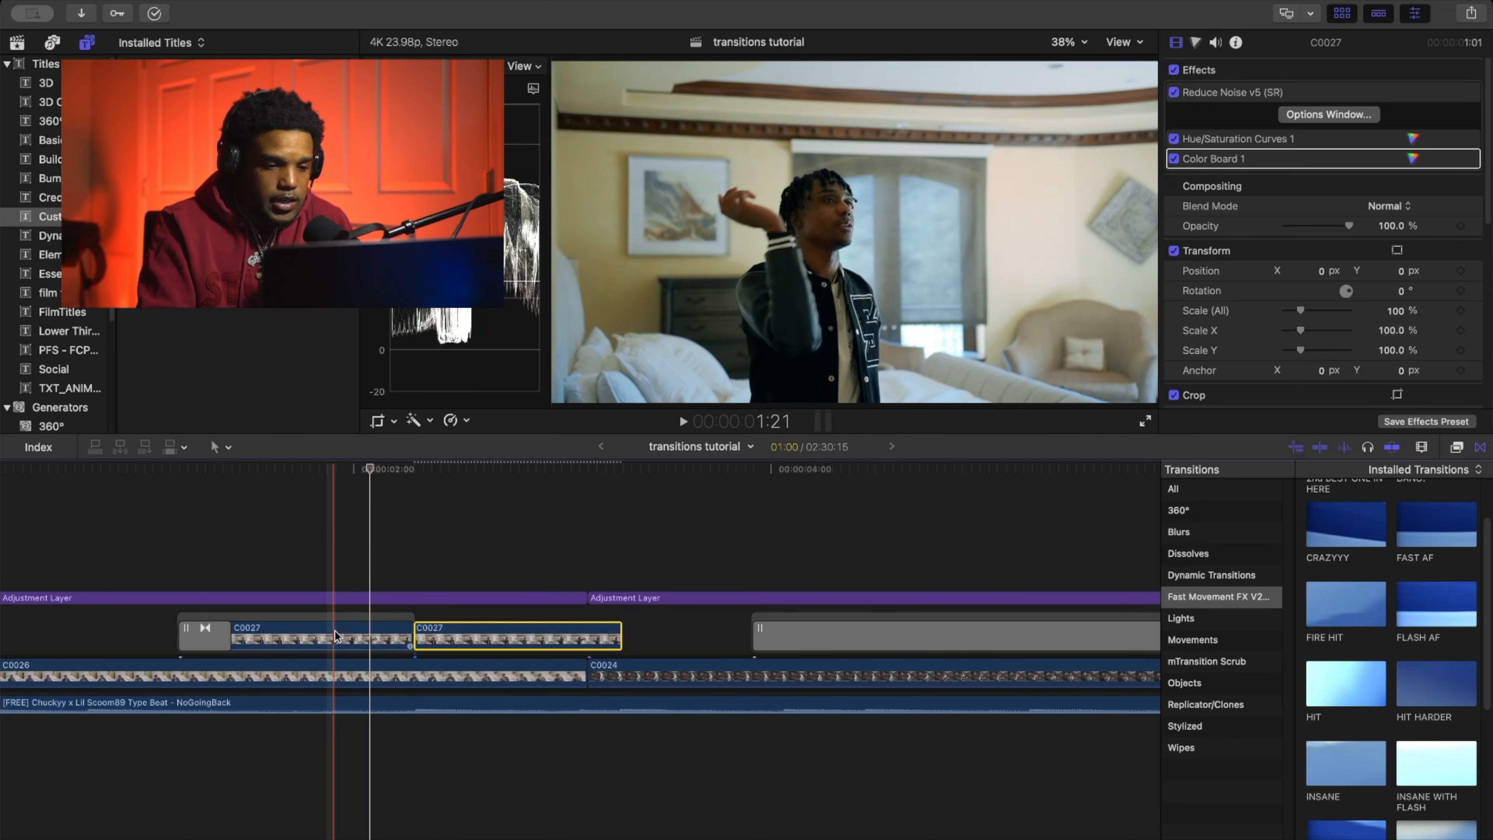
{"action": "right_click", "coordinate": [471, 645]}
{"action": "key", "text": "Escape"}
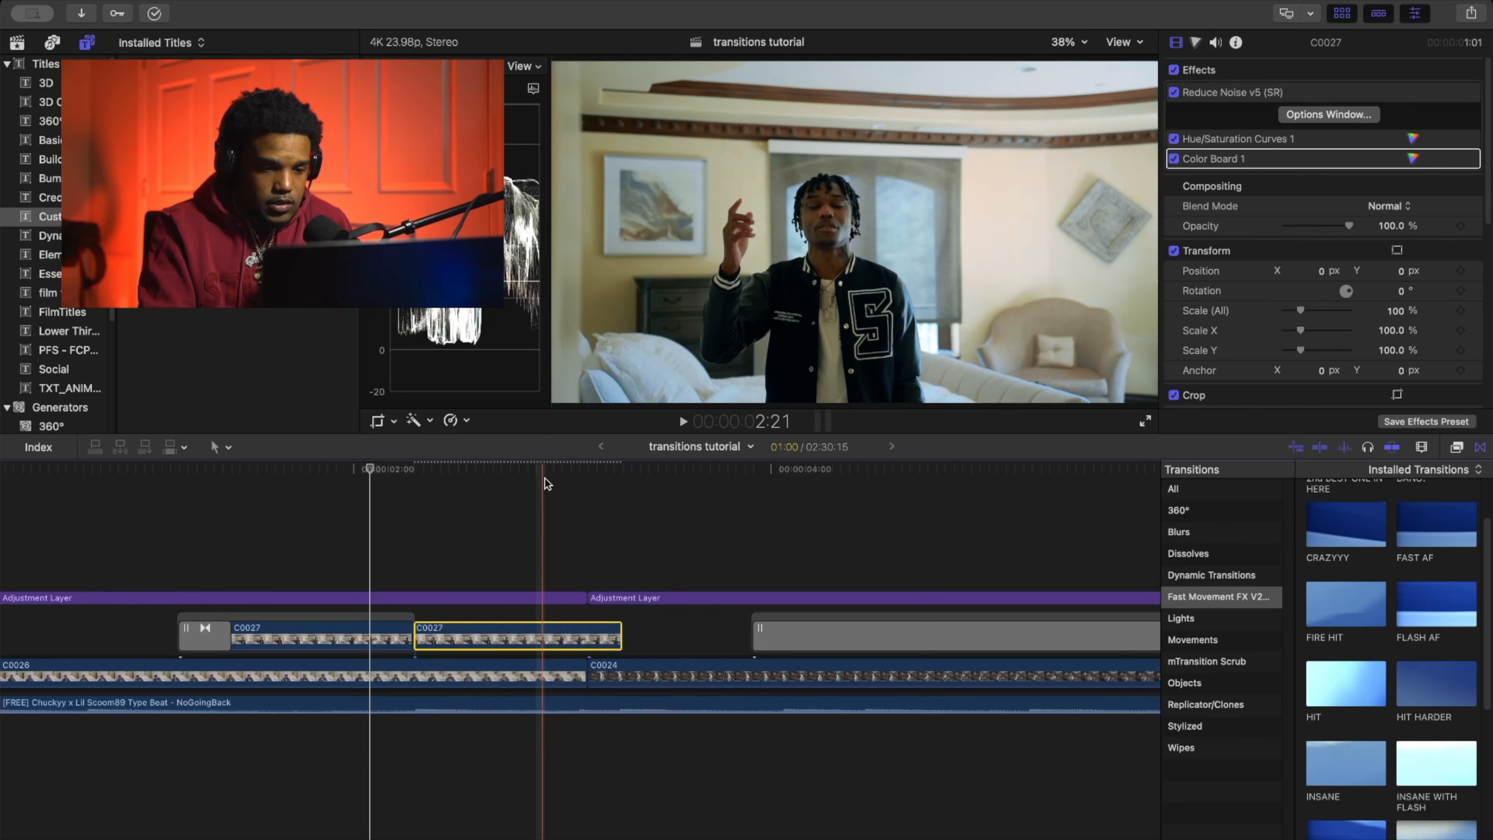
Reverse the duplicated C0027 clip, preview it, and retime it to about -263% speed.
{"action": "left_click", "coordinate": [467, 421]}
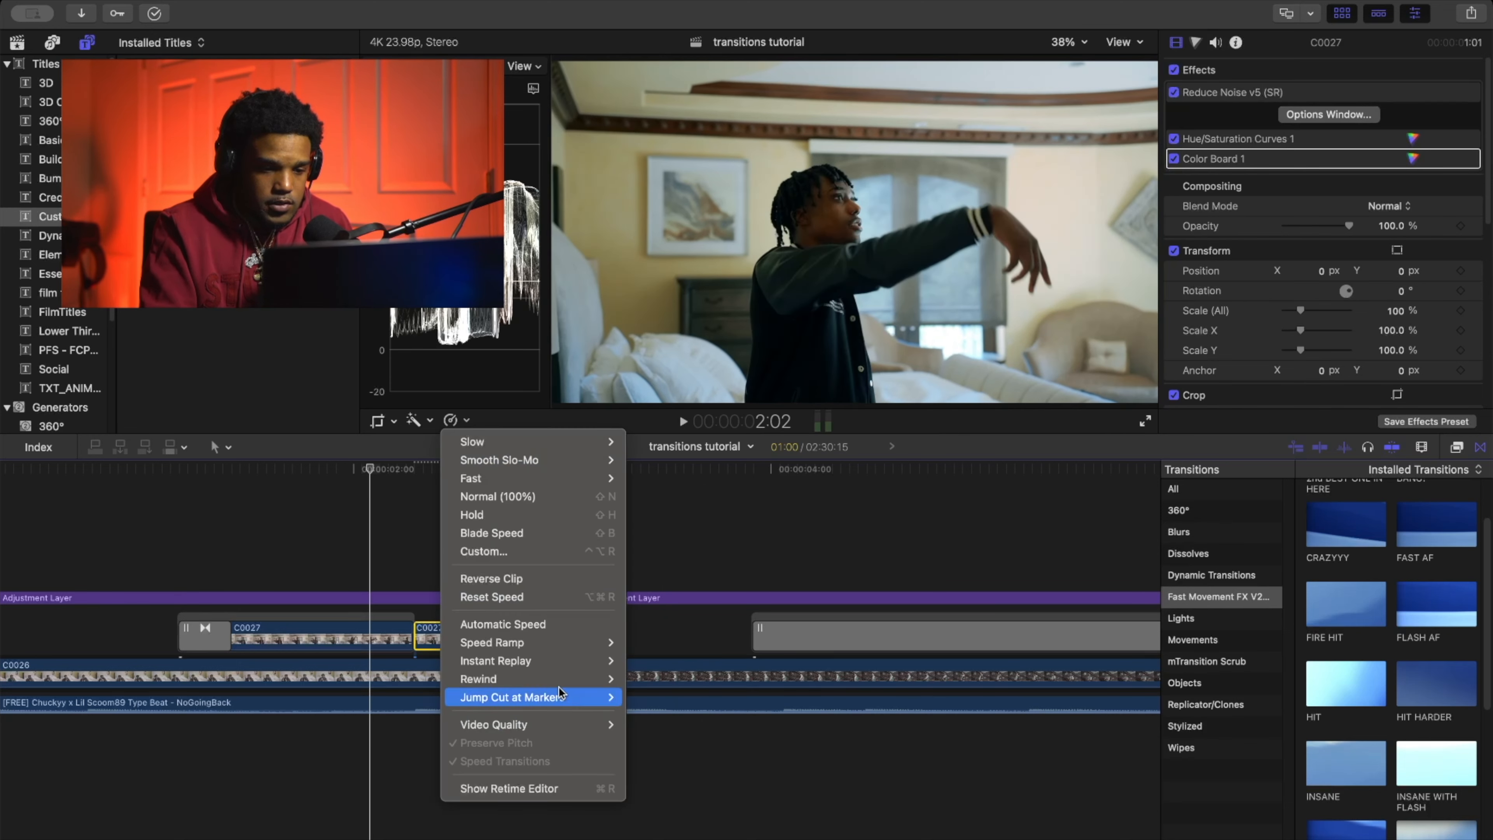
{"action": "left_click", "coordinate": [543, 580]}
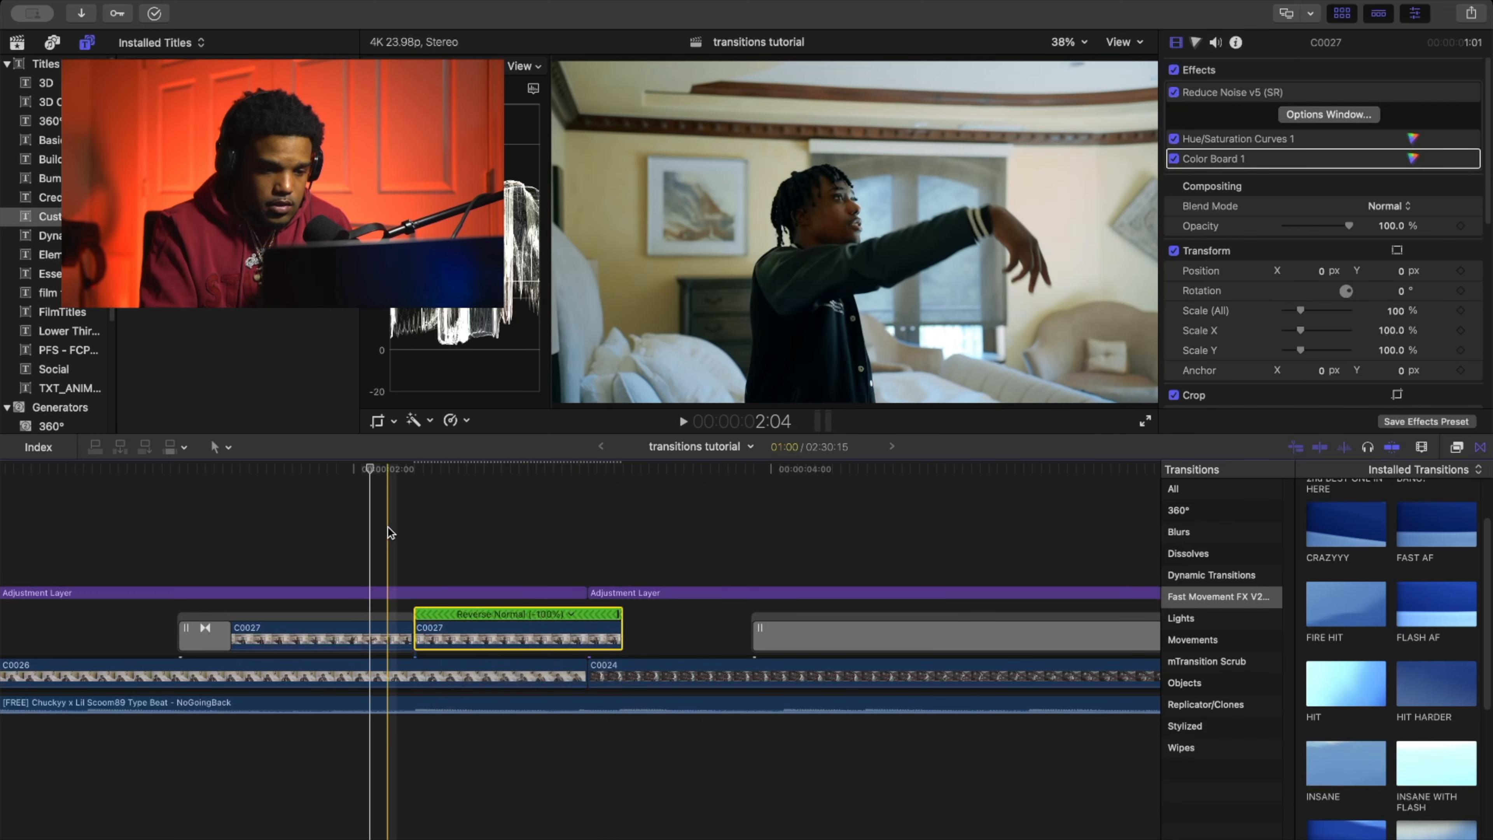
{"action": "key", "text": "space"}
{"action": "key", "text": "space"}
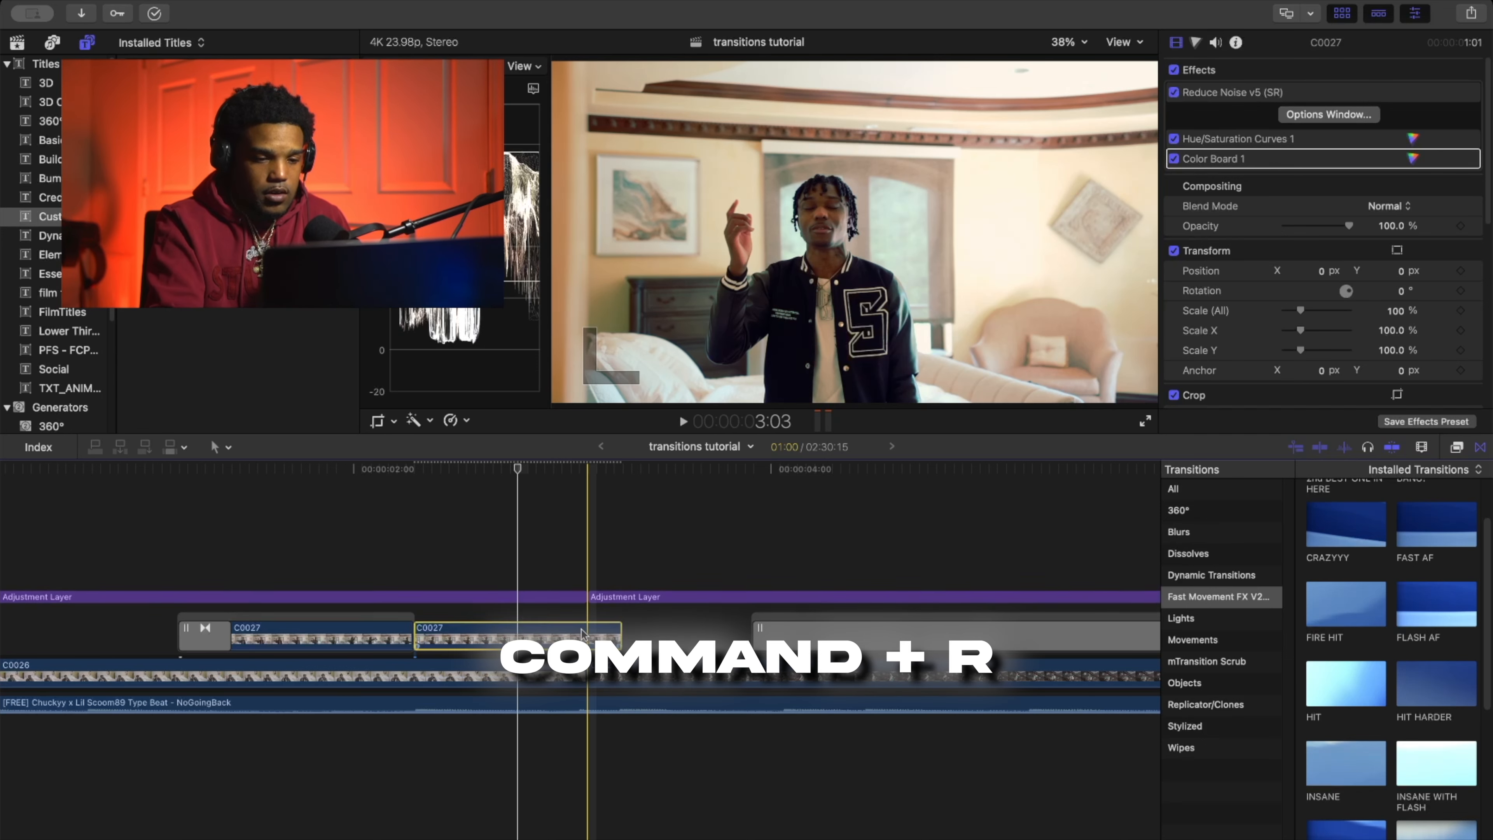
{"action": "left_click_drag", "start_coordinate": [620, 615], "coordinate": [497, 613]}
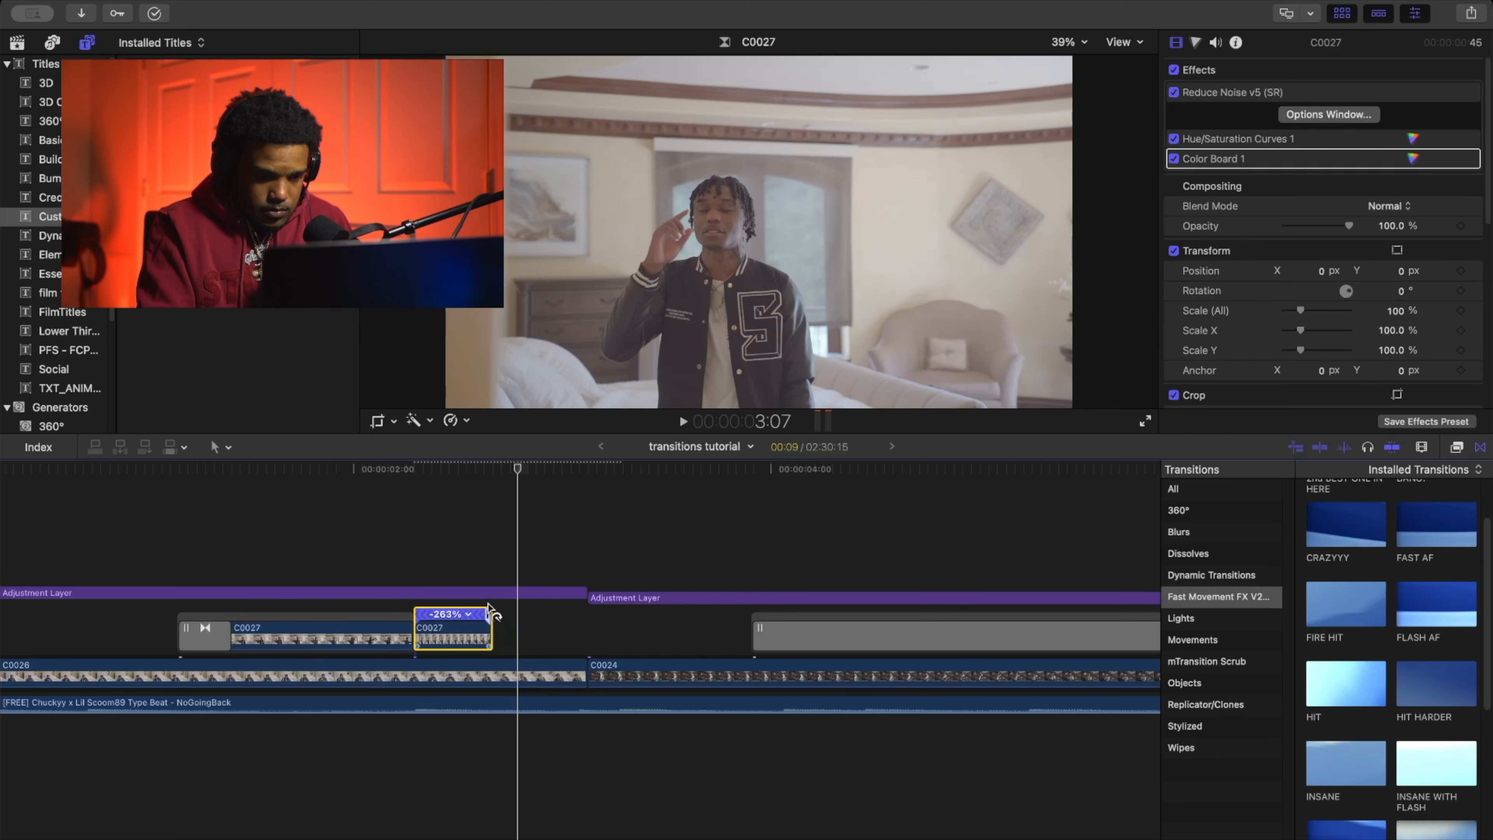
Play back the end of the retimed reversed C0027 clip to check how it cuts back to C0026.
{"action": "left_click_drag", "start_coordinate": [488, 612], "coordinate": [489, 612]}
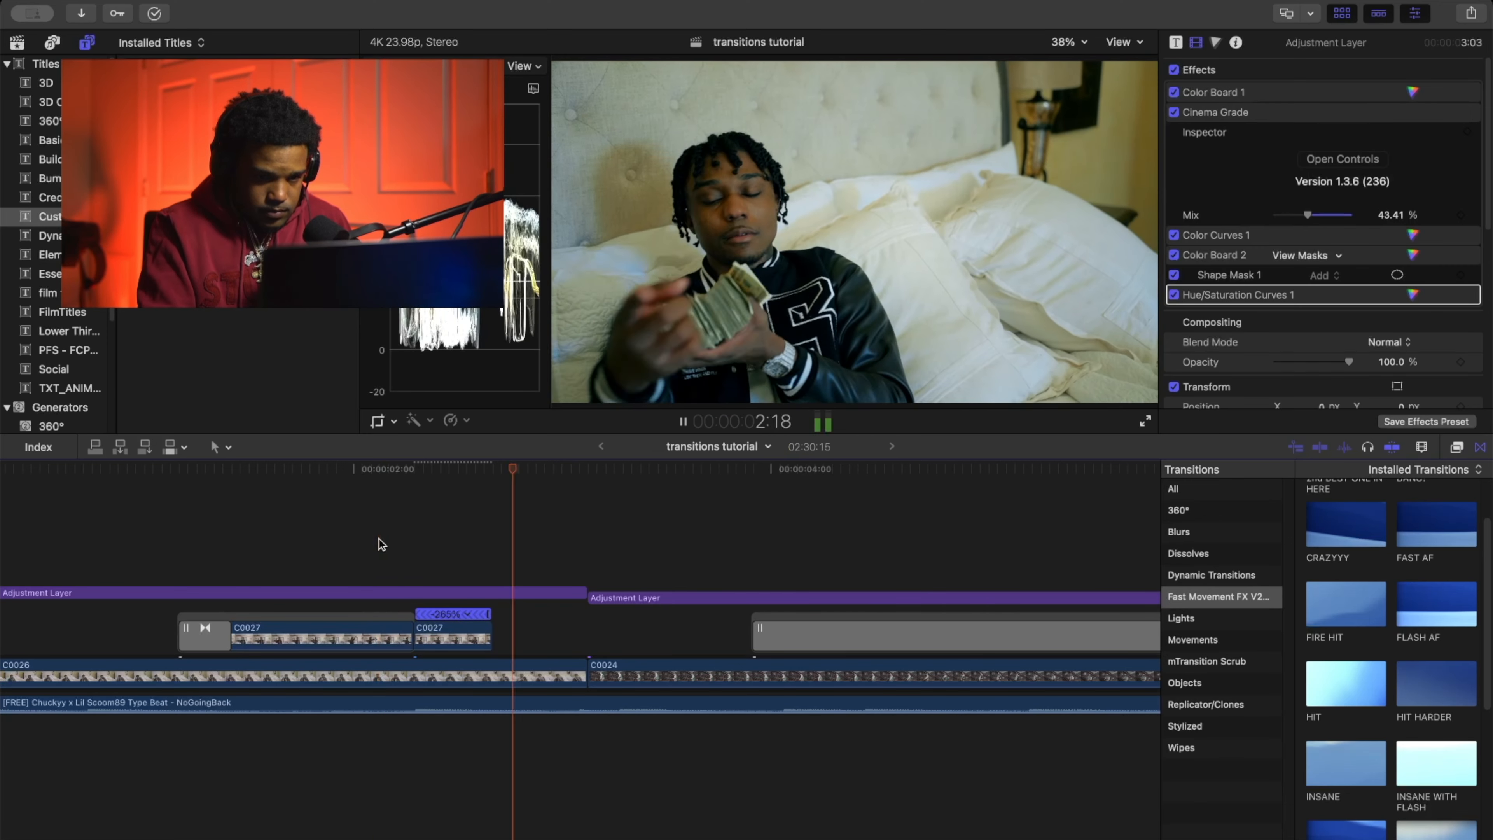
{"action": "key", "text": "space"}
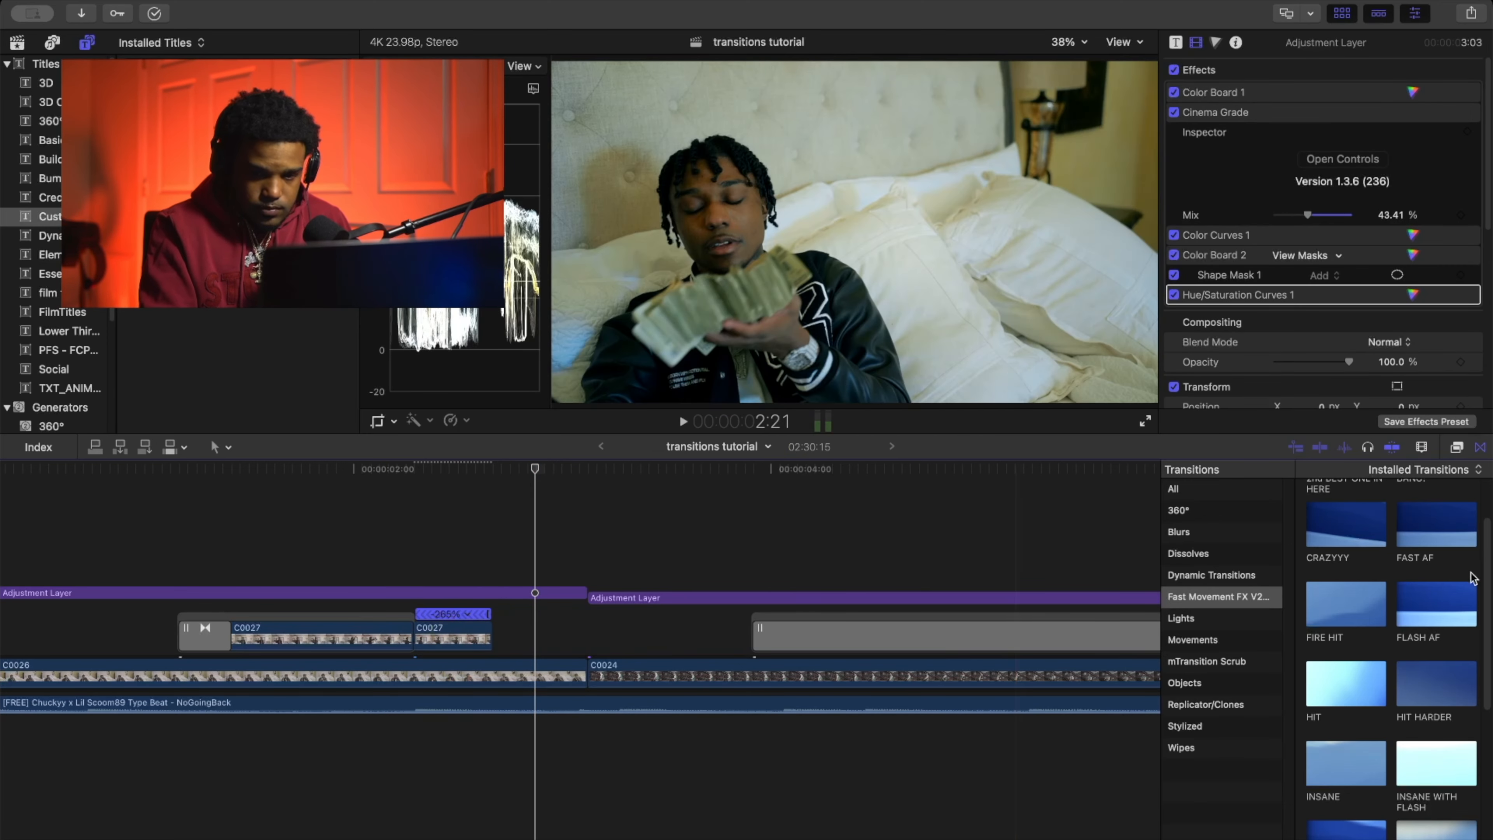
{"action": "left_click", "coordinate": [1480, 450]}
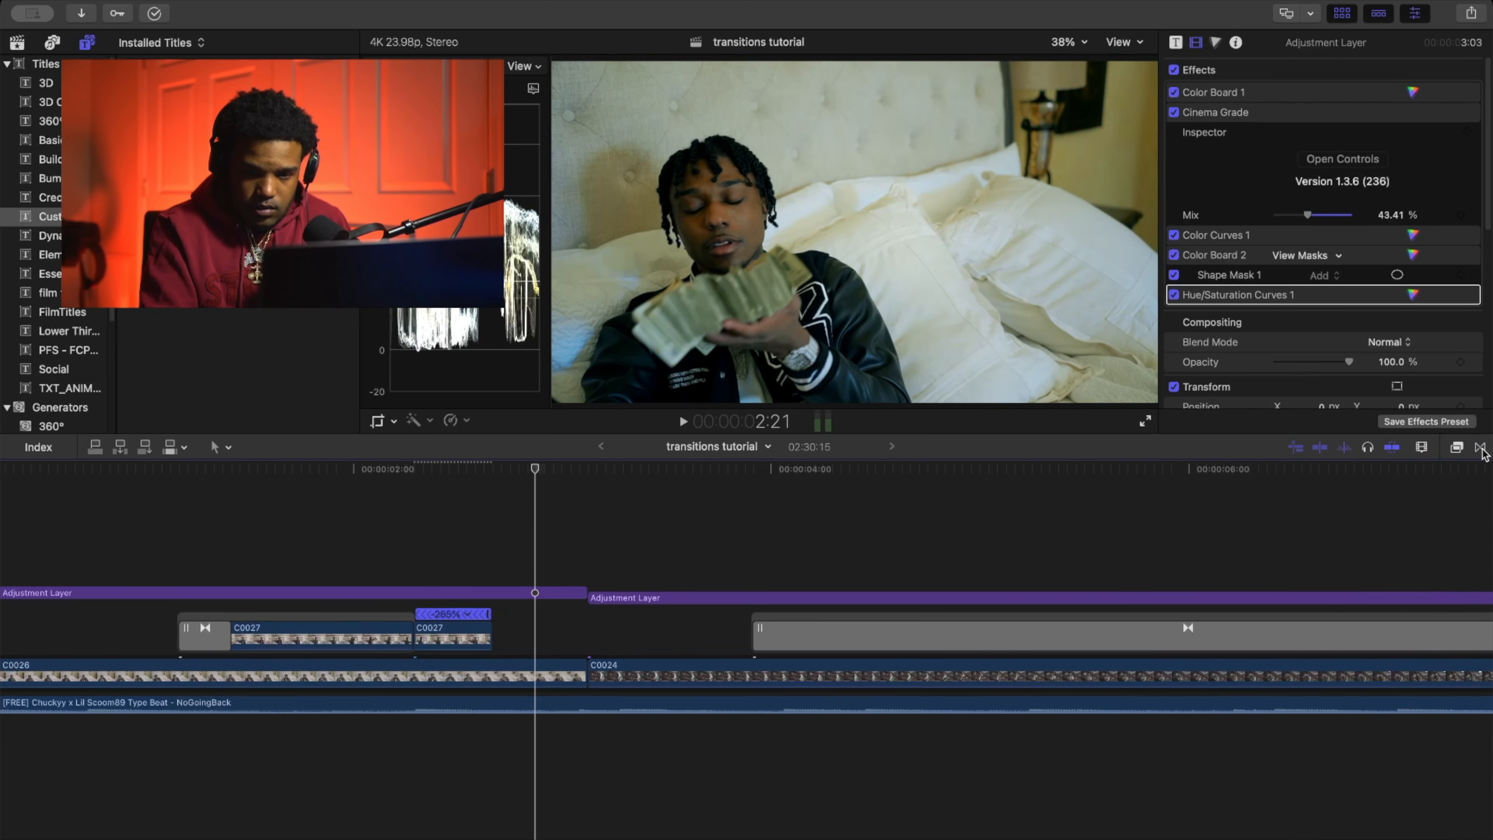
{"action": "left_click", "coordinate": [1480, 449]}
Add the Flash transition from Lights to the reversed C0027 clip, keeping it only at the clip's end.
{"action": "left_click", "coordinate": [1217, 620]}
{"action": "left_click_drag", "start_coordinate": [1411, 529], "coordinate": [428, 630]}
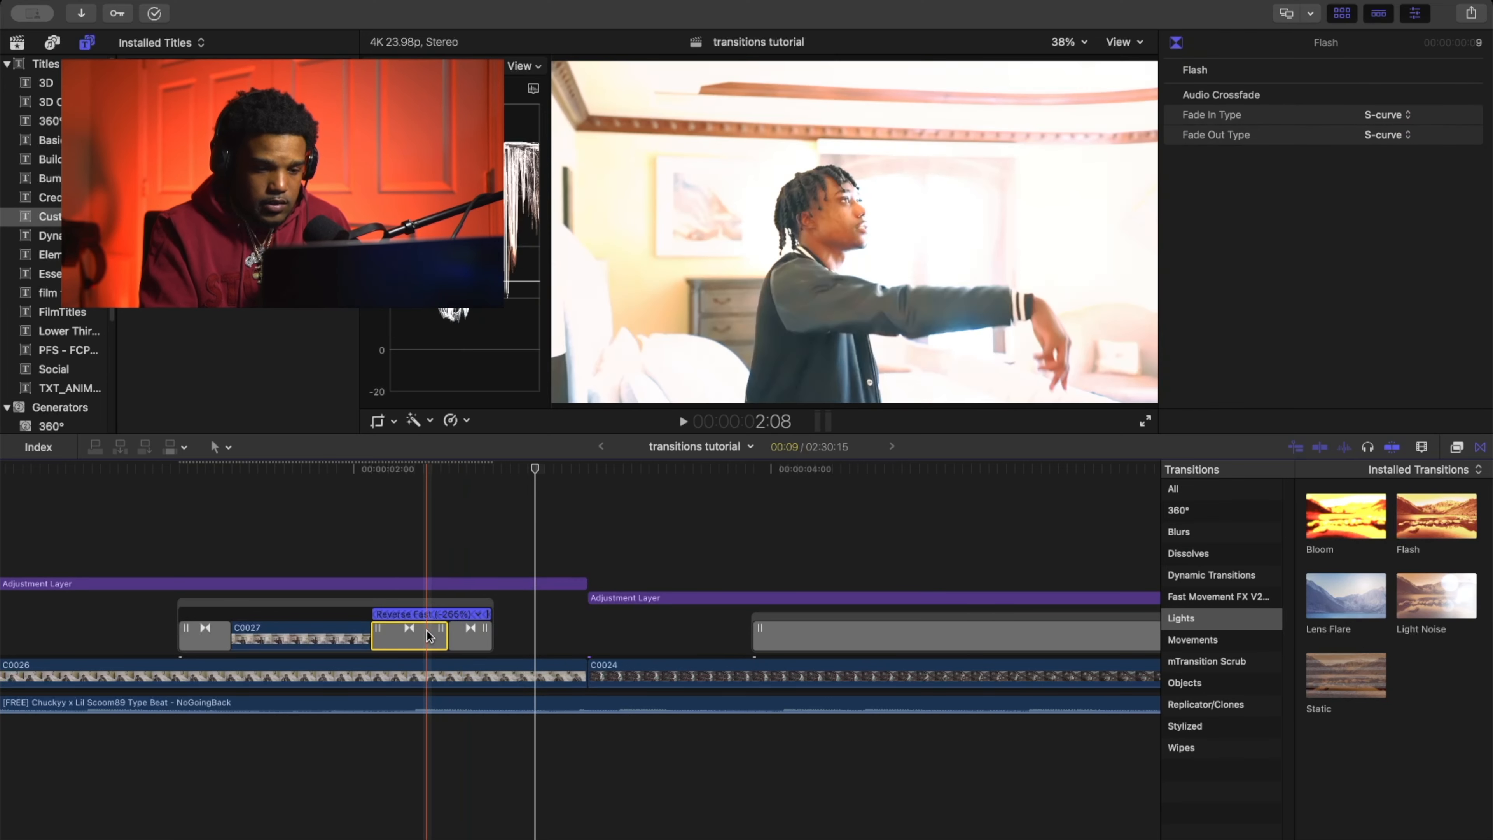
{"action": "key", "text": "Delete"}
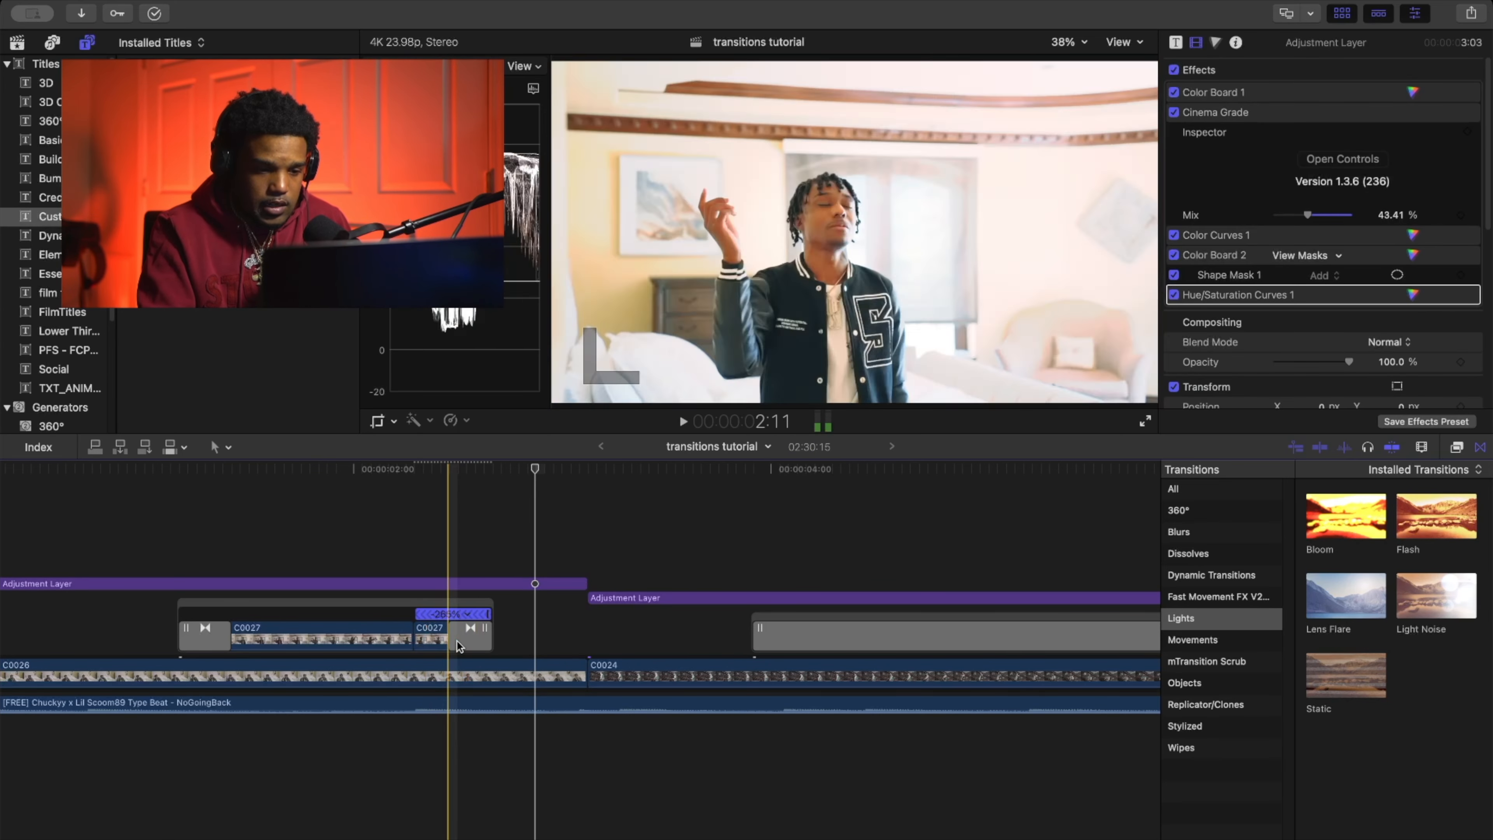
Lengthen the Flash transition slightly at its start and play back the C0027 section.
{"action": "left_click_drag", "start_coordinate": [449, 639], "coordinate": [438, 639]}
{"action": "left_click", "coordinate": [289, 500]}
{"action": "key", "text": "space"}
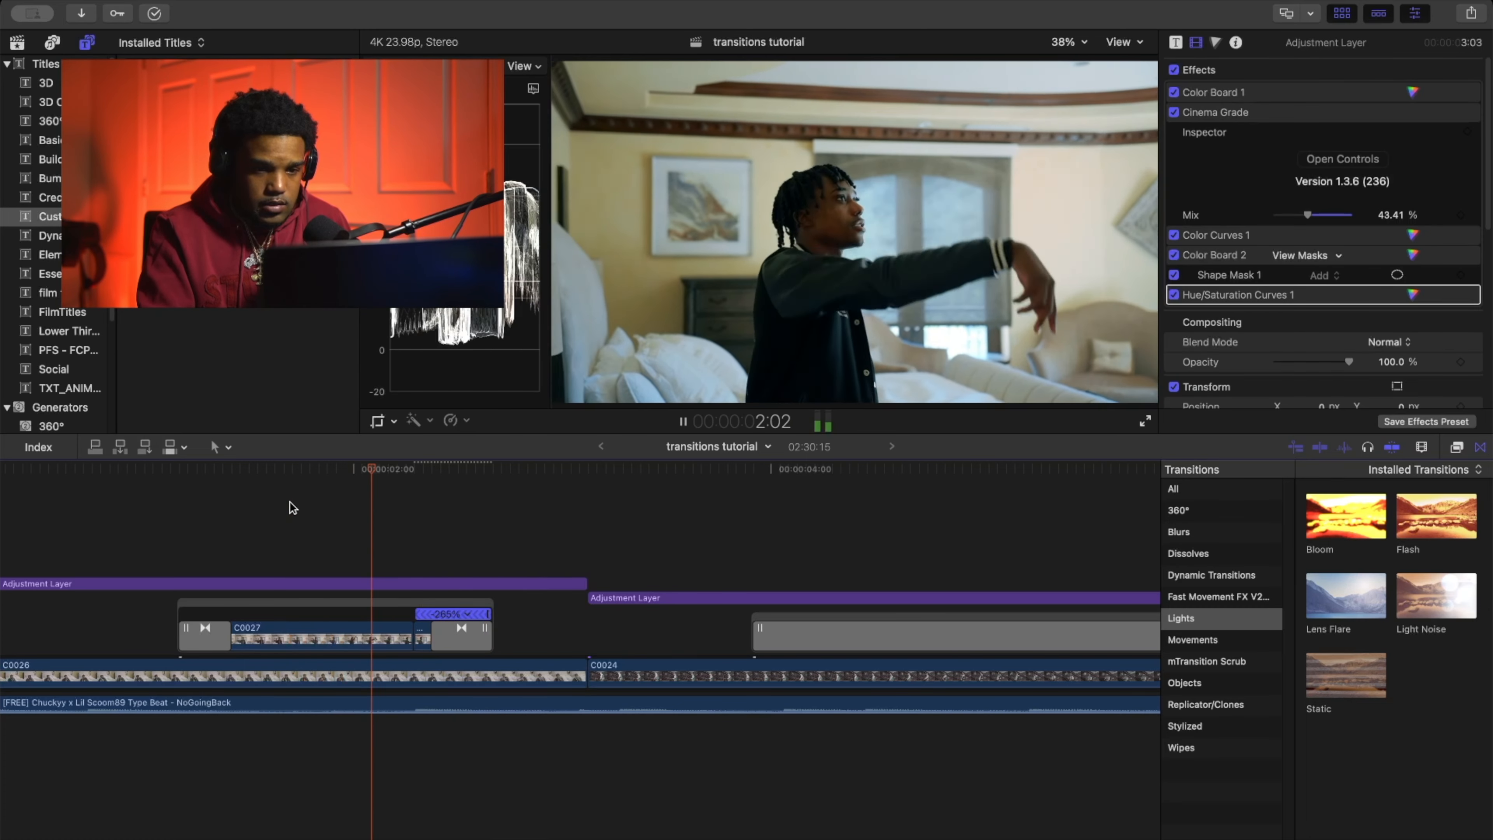
{"action": "left_click", "coordinate": [216, 477]}
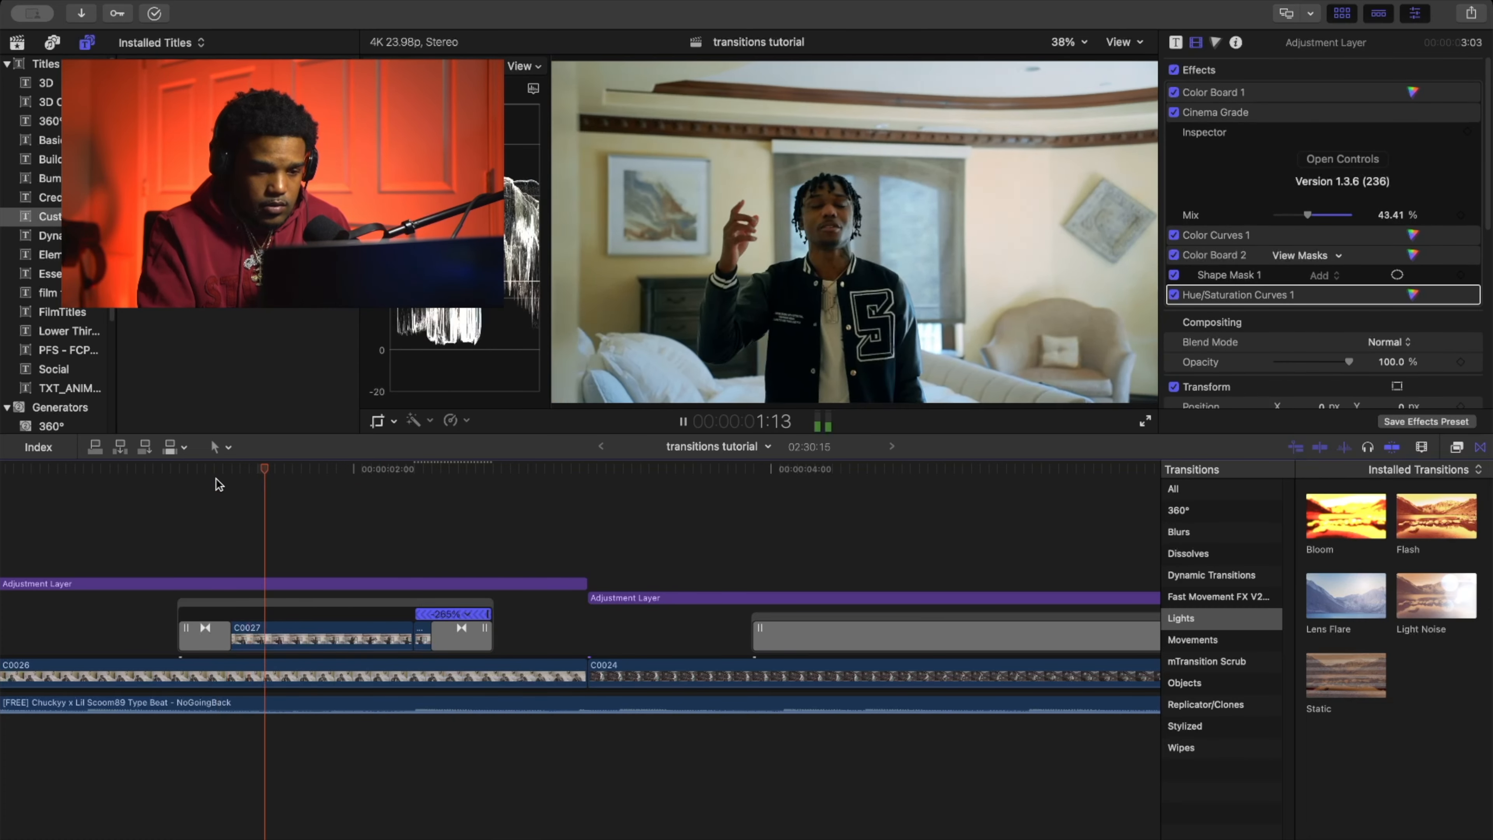
{"action": "key", "text": "space"}
{"action": "left_click", "coordinate": [216, 477]}
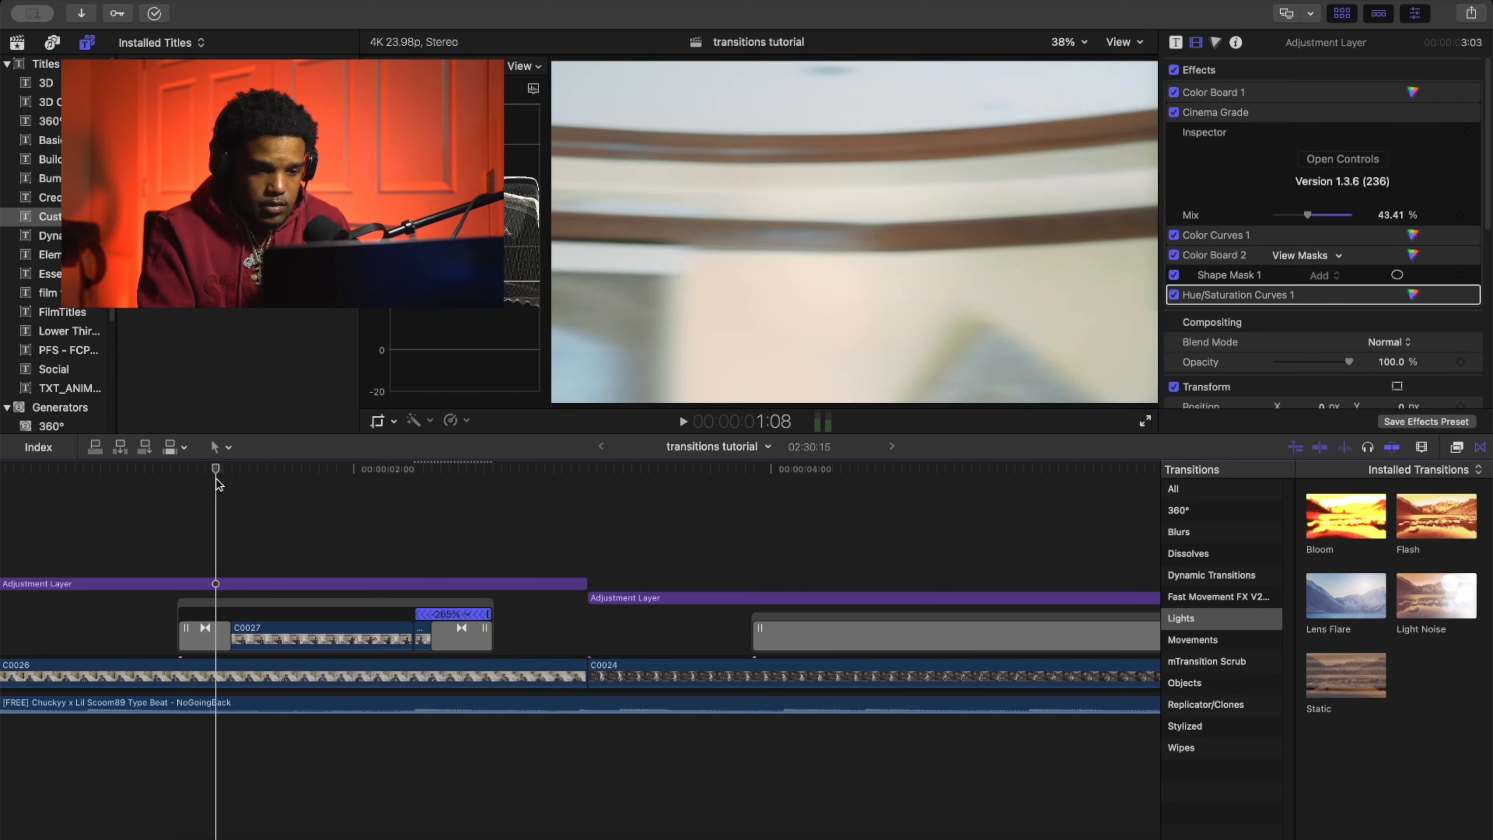
{"action": "key", "text": "space"}
Slow the reversed C0027 clip slightly by extending its end, and preview the flash into C0026.
{"action": "mouse_move", "coordinate": [486, 615]}
{"action": "left_mouse_down"}
{"action": "mouse_move", "coordinate": [470, 615]}
{"action": "mouse_move", "coordinate": [476, 636]}
{"action": "mouse_move", "coordinate": [498, 628]}
{"action": "left_mouse_up"}
{"action": "key", "text": "space"}
{"action": "left_click", "coordinate": [269, 485]}
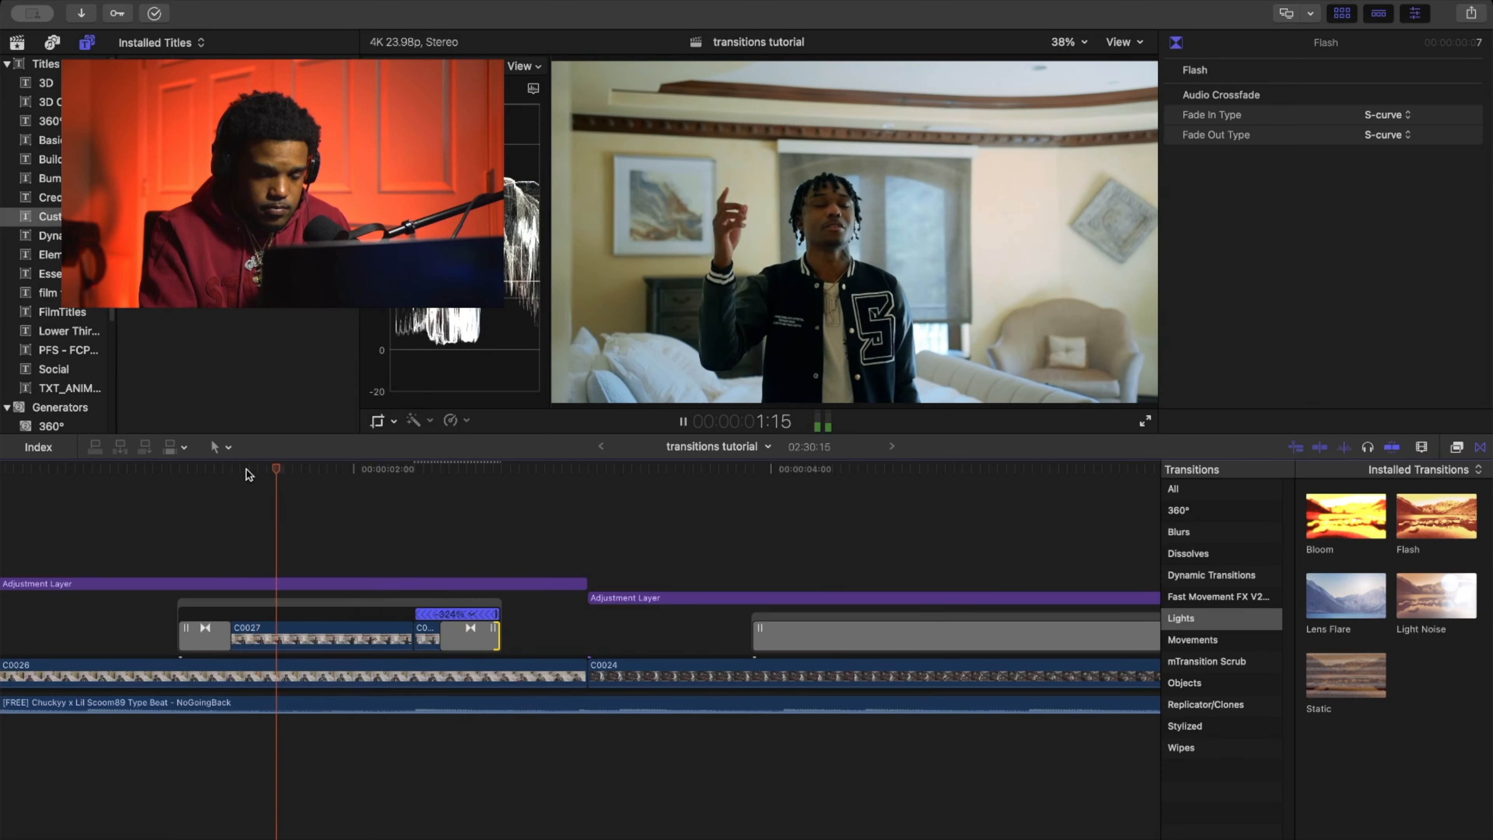
{"action": "key", "text": "space"}
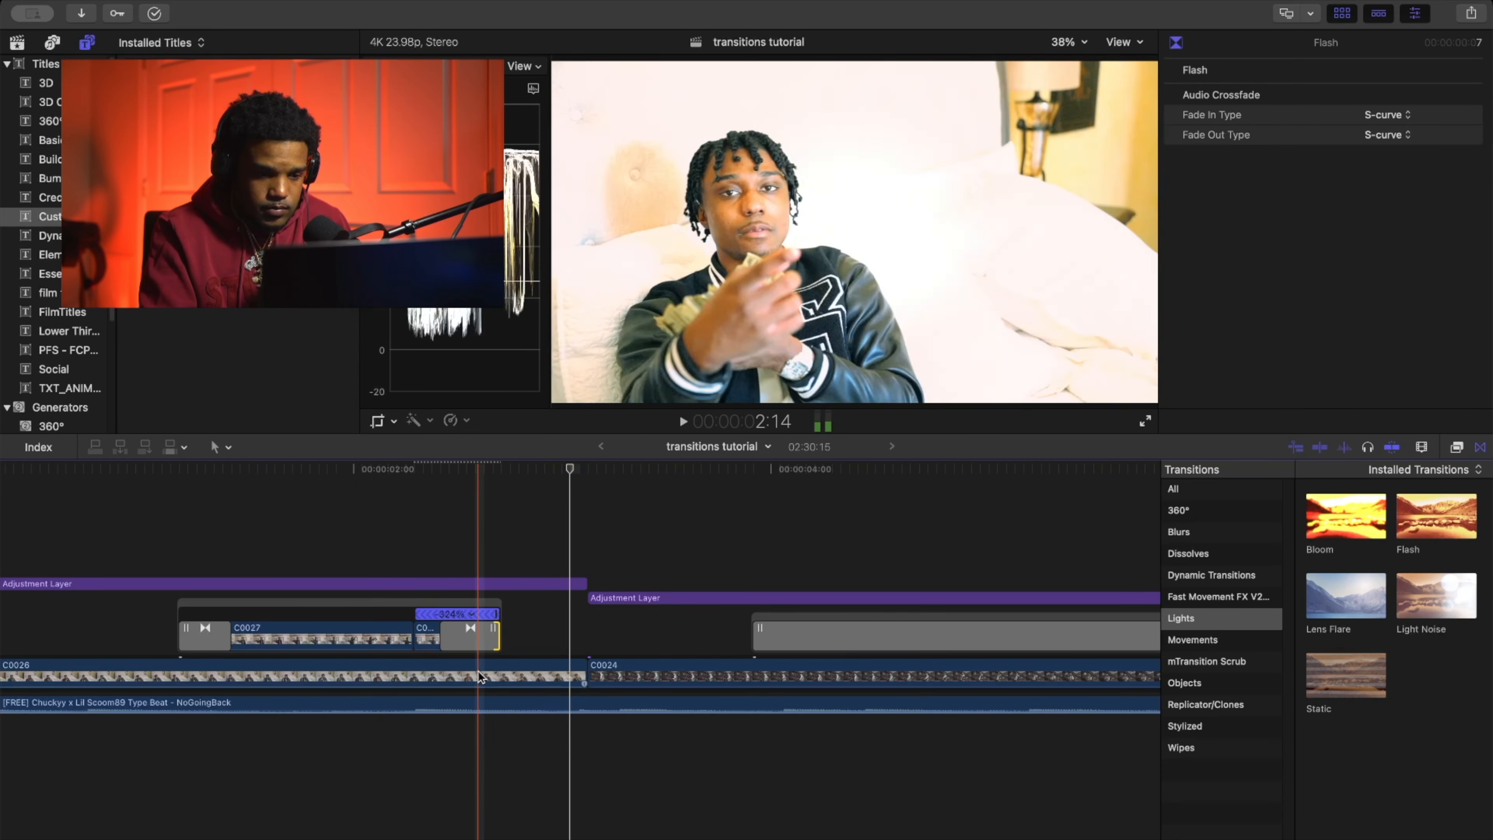
Extend the Flash transition on the reversed C0027 clip to 10 frames and play back the result.
{"action": "left_click_drag", "start_coordinate": [489, 629], "coordinate": [434, 629]}
{"action": "key", "text": "space"}
{"action": "key", "text": "space"}
{"action": "key", "text": "space"}
{"action": "left_click", "coordinate": [204, 469]}
{"action": "key", "text": "space"}
{"action": "key", "text": "space"}
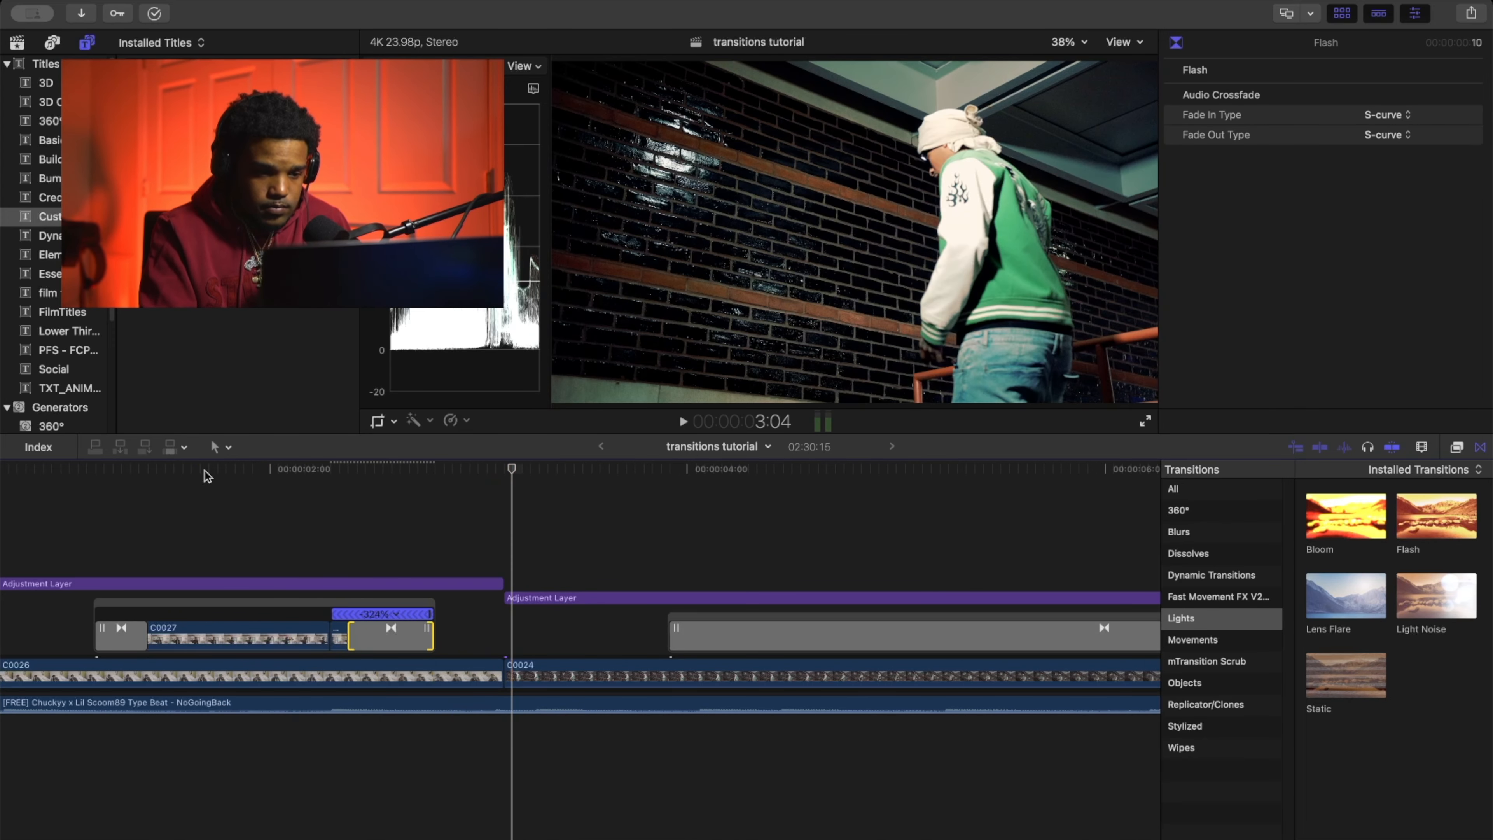
Replay the timeline through the C0027 rewind and Flash transition to judge the complete effect.
{"action": "scroll", "coordinate": [204, 470], "scroll_direction": "left", "scroll_amount": 5}
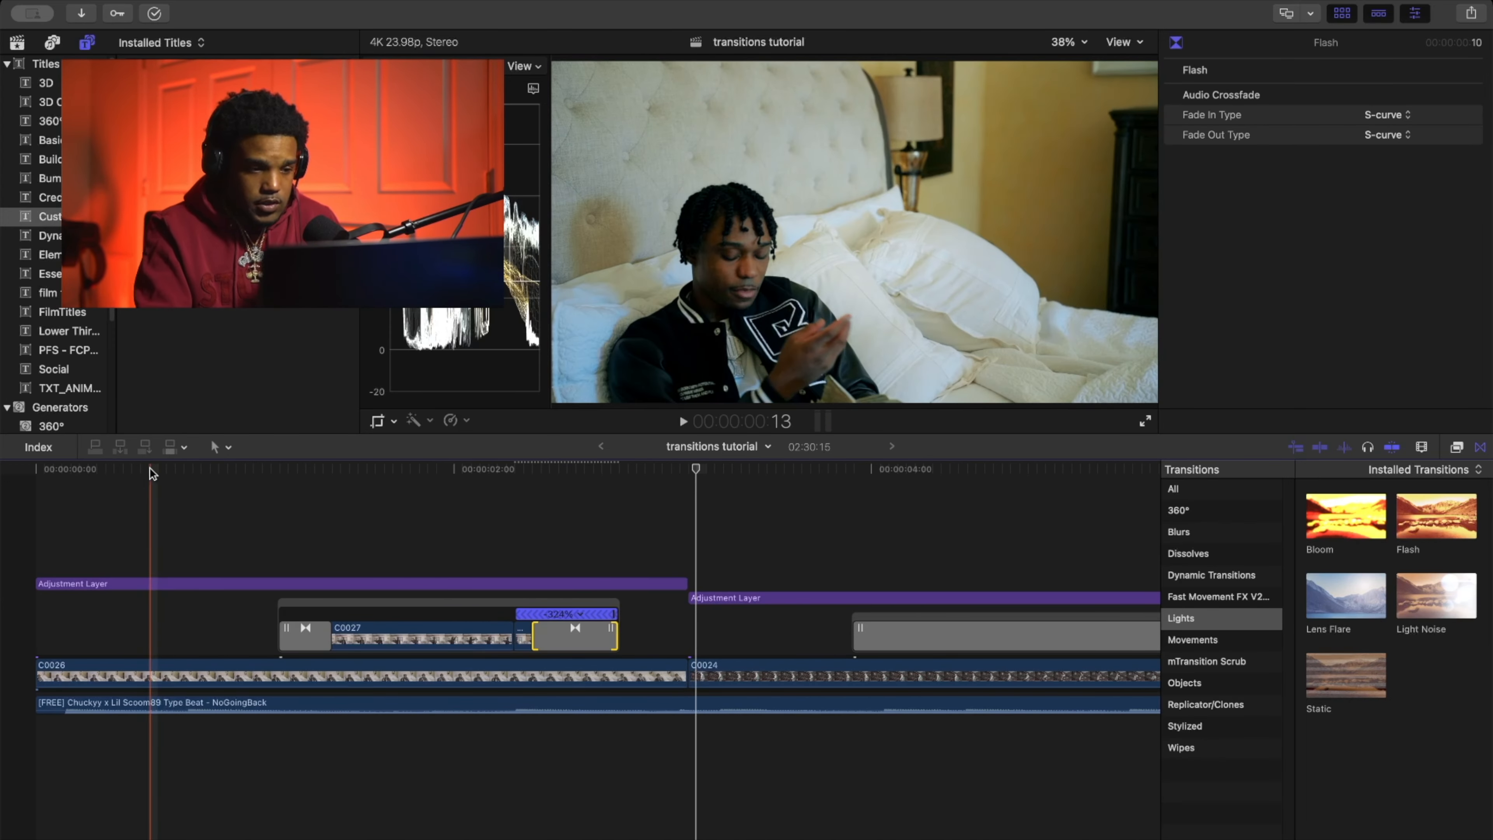
{"action": "key", "text": "space"}
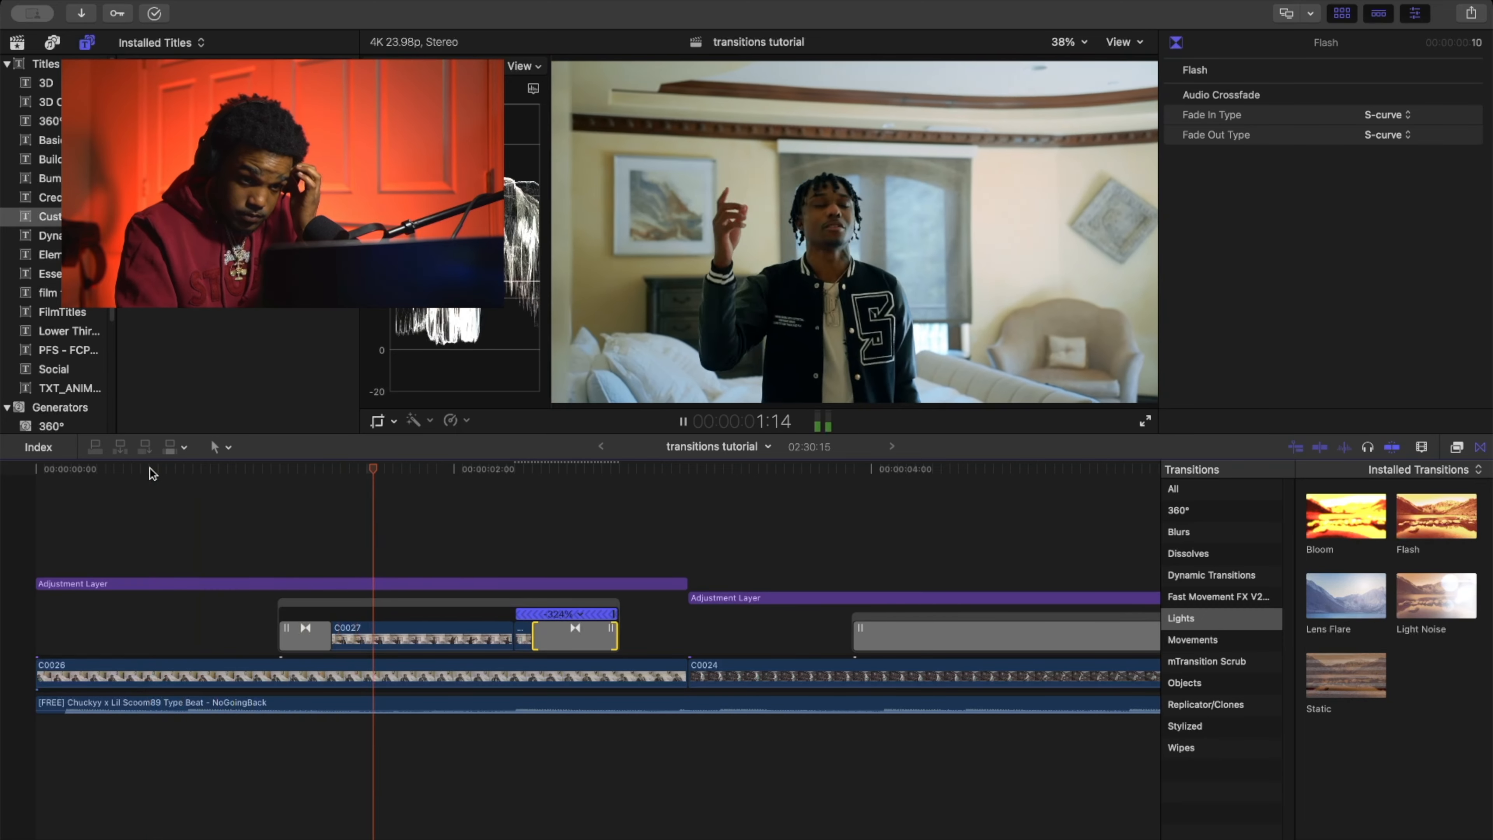
{"action": "key", "text": "space"}
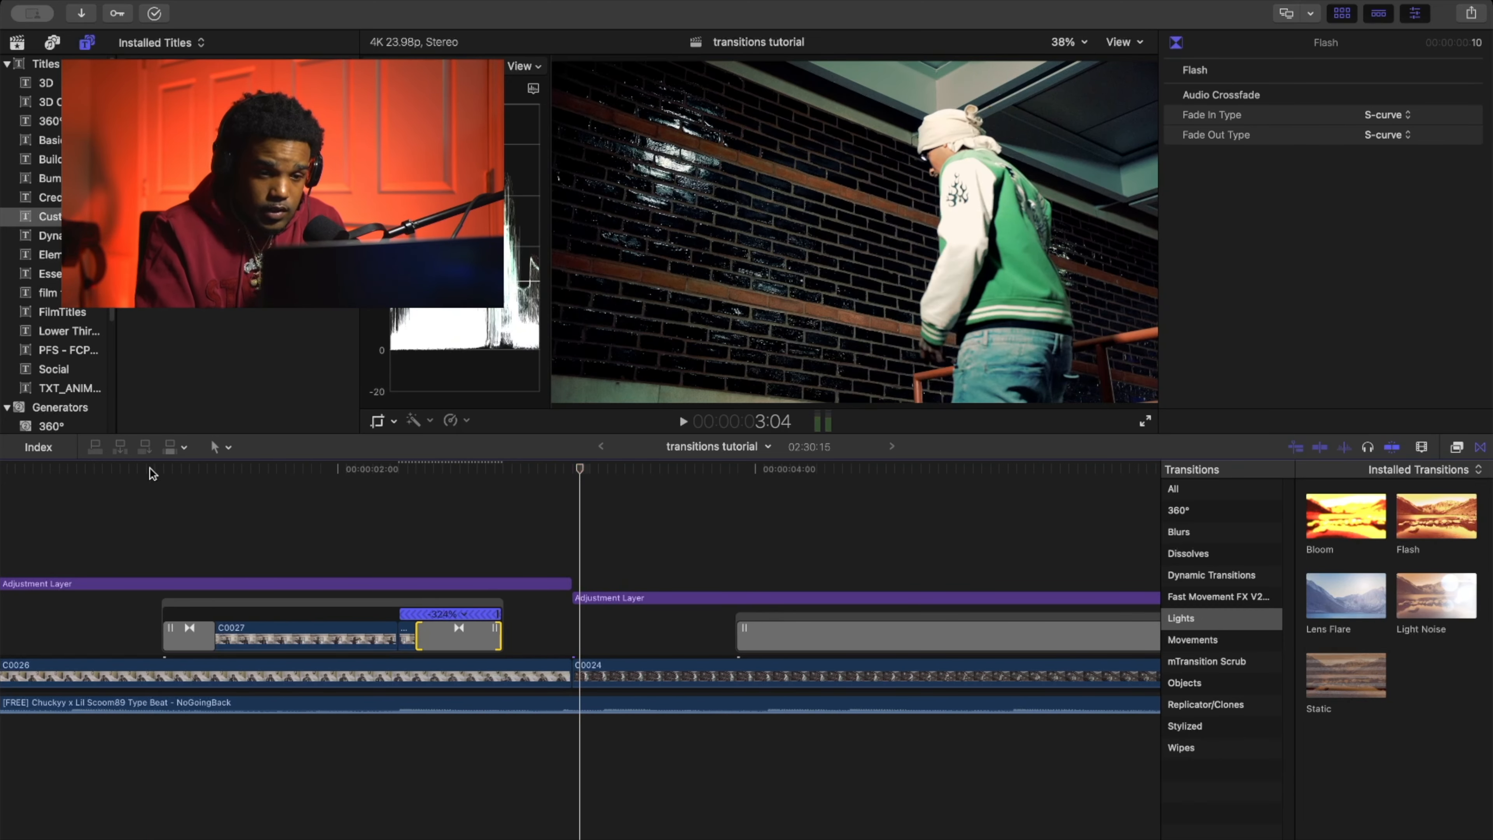
{"action": "left_click", "coordinate": [246, 507]}
{"action": "key", "text": "space"}
{"action": "key", "text": "space"}
{"action": "scroll", "coordinate": [429, 523], "scroll_direction": "right", "scroll_amount": 5}
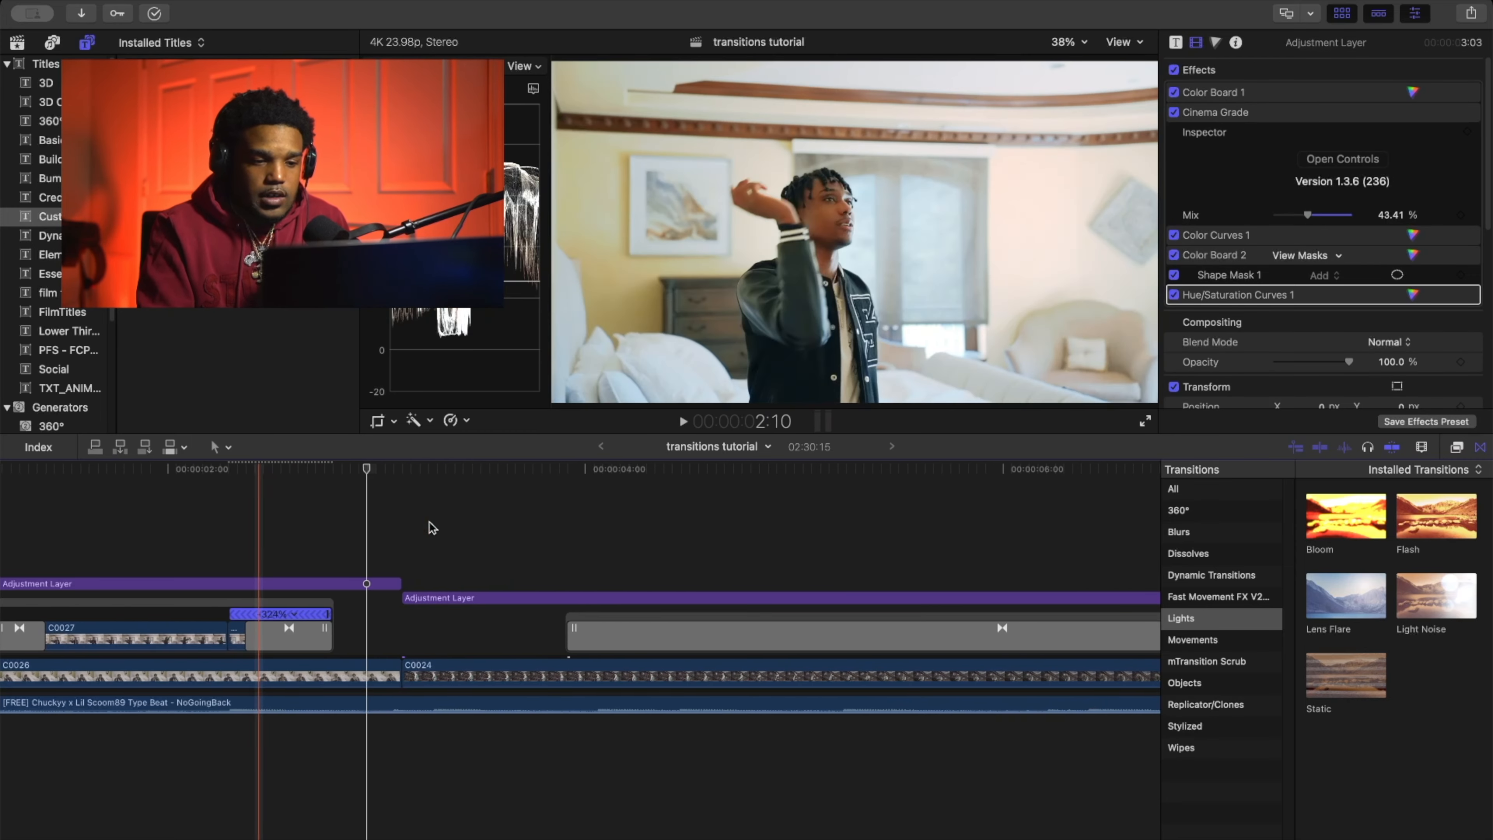
Play the C0024 section with the long scrub transition on its connected clip repeatedly, viewing the whole edit in the timeline.
{"action": "left_click", "coordinate": [410, 491]}
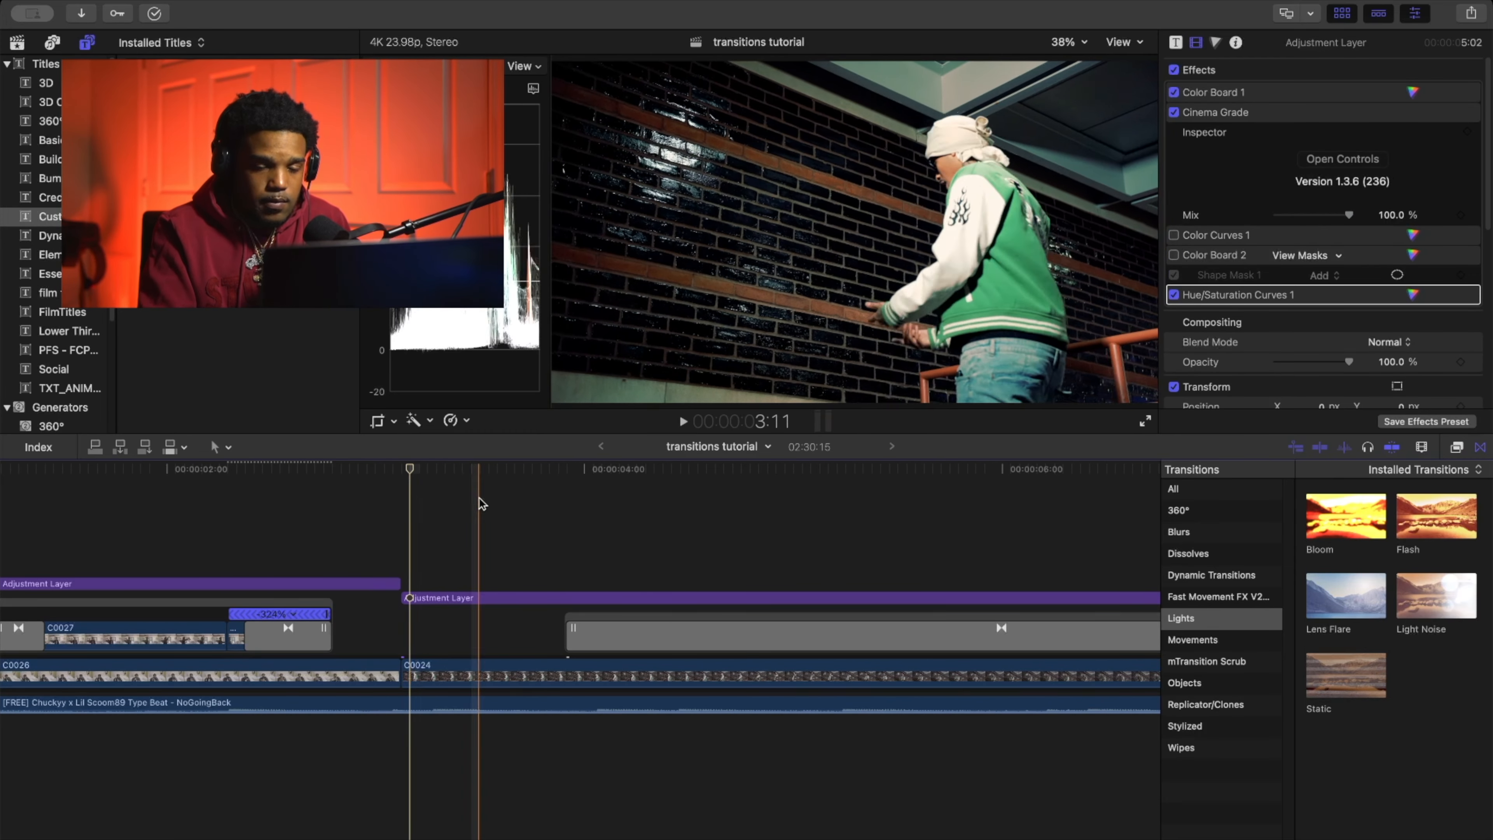
{"action": "left_click", "coordinate": [401, 469]}
{"action": "key", "text": "space"}
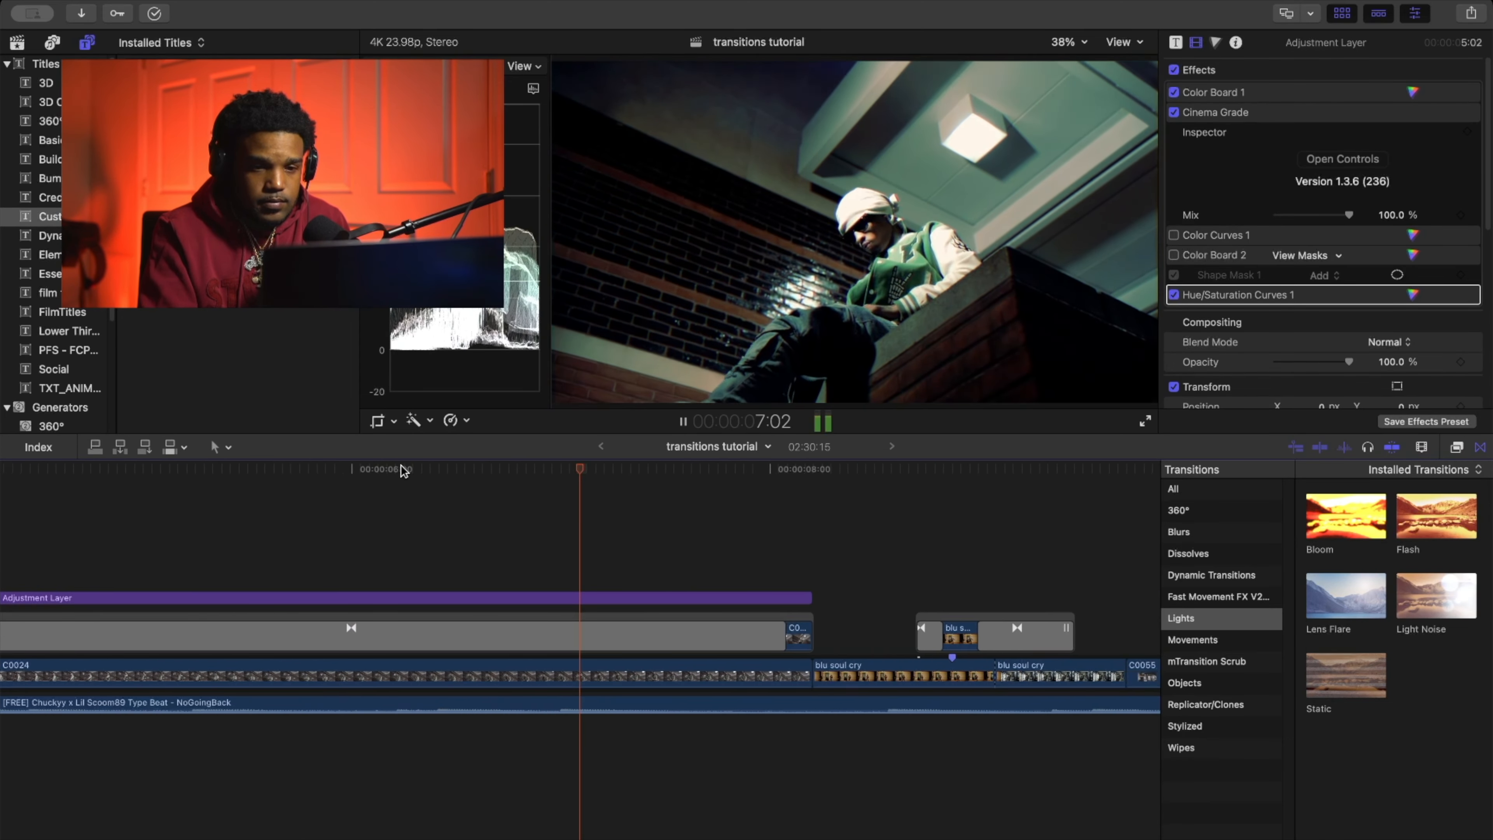
{"action": "key", "text": "space"}
{"action": "key", "text": "super+minus"}
{"action": "key", "text": "super+minus"}
{"action": "key", "text": "super+minus"}
{"action": "key", "text": "super+minus"}
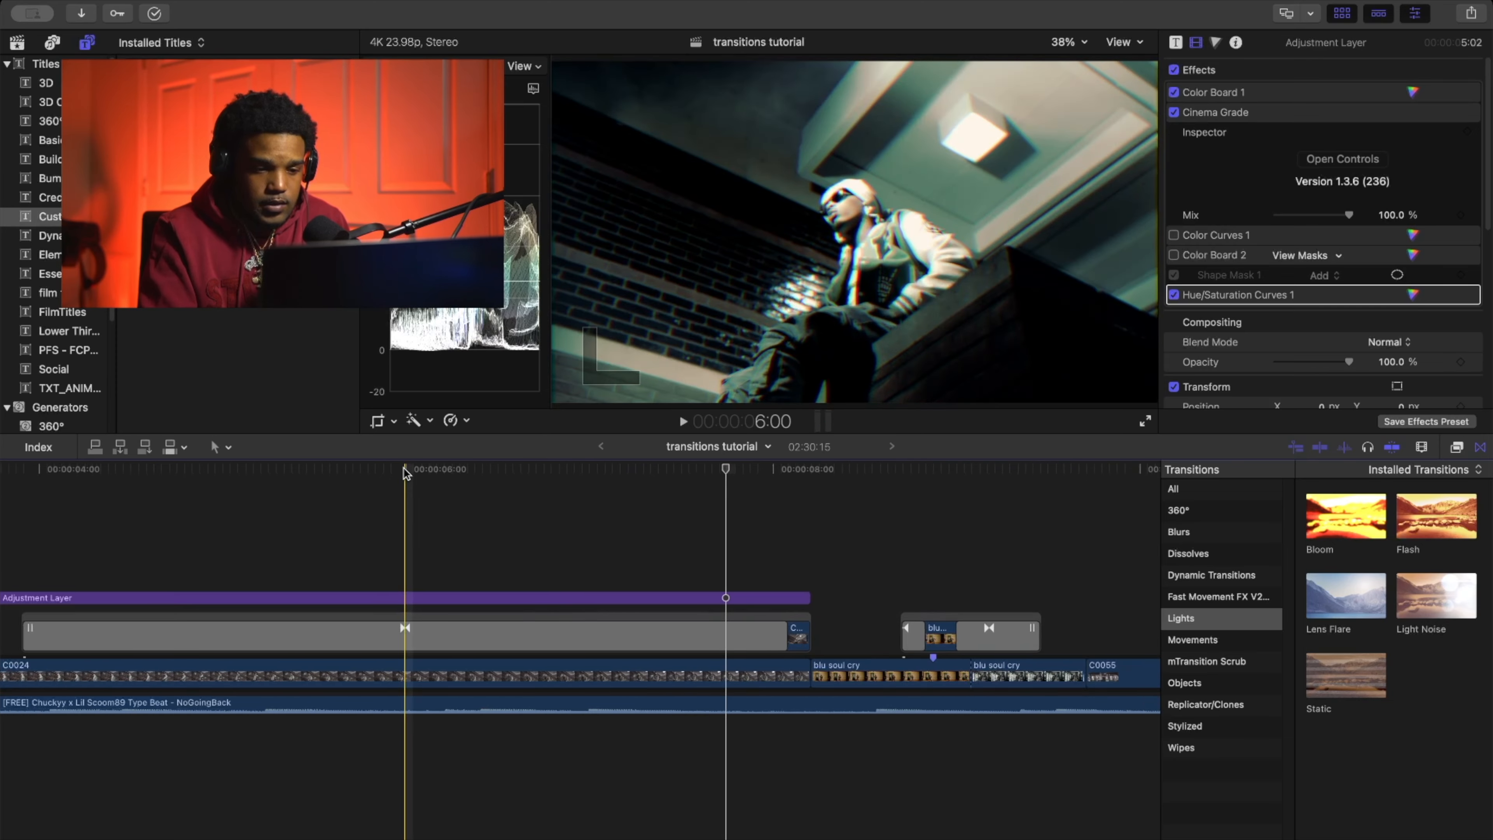
{"action": "key", "text": "space"}
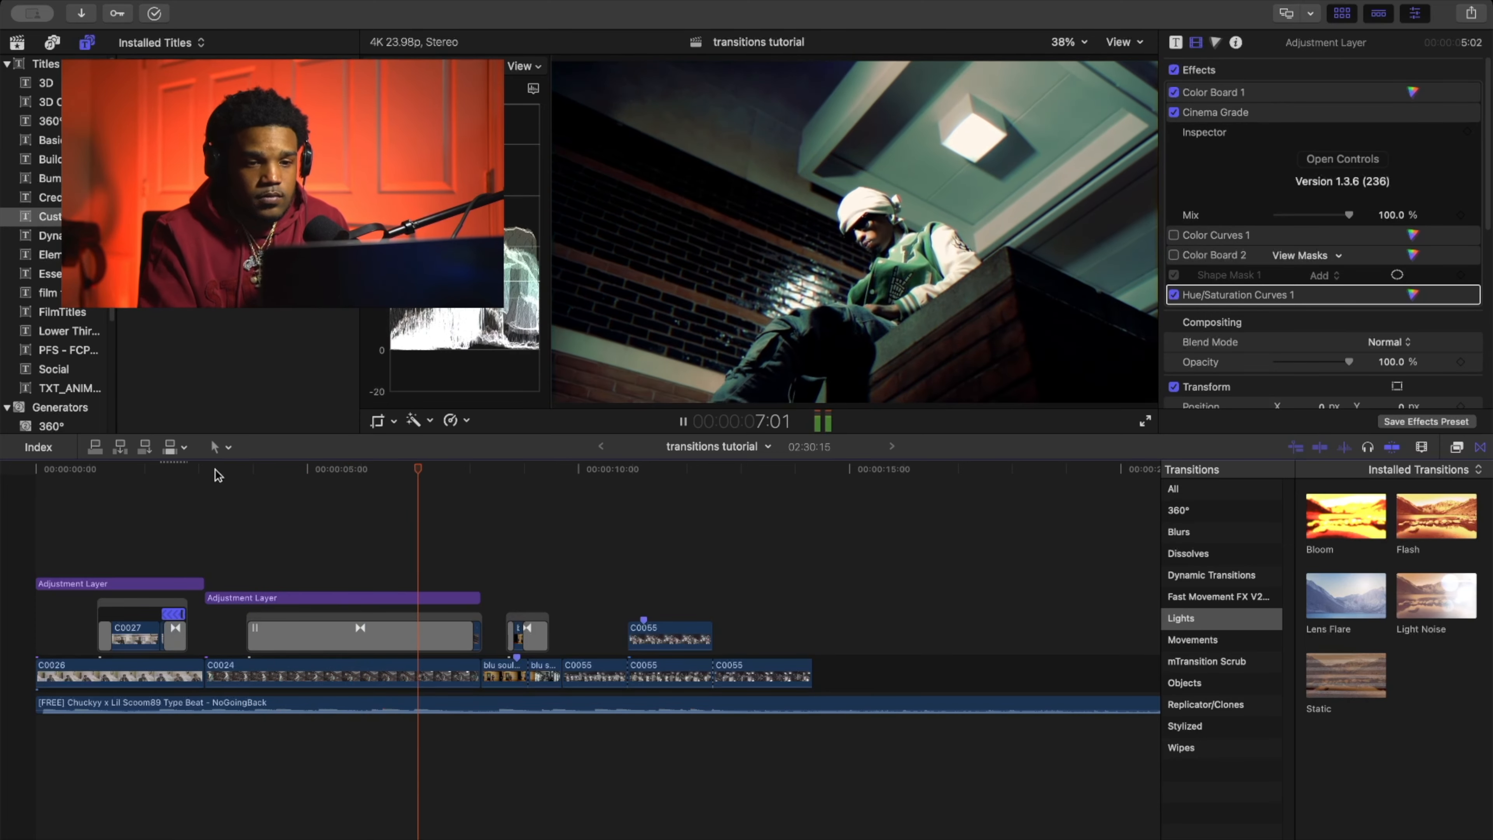
{"action": "key", "text": "space"}
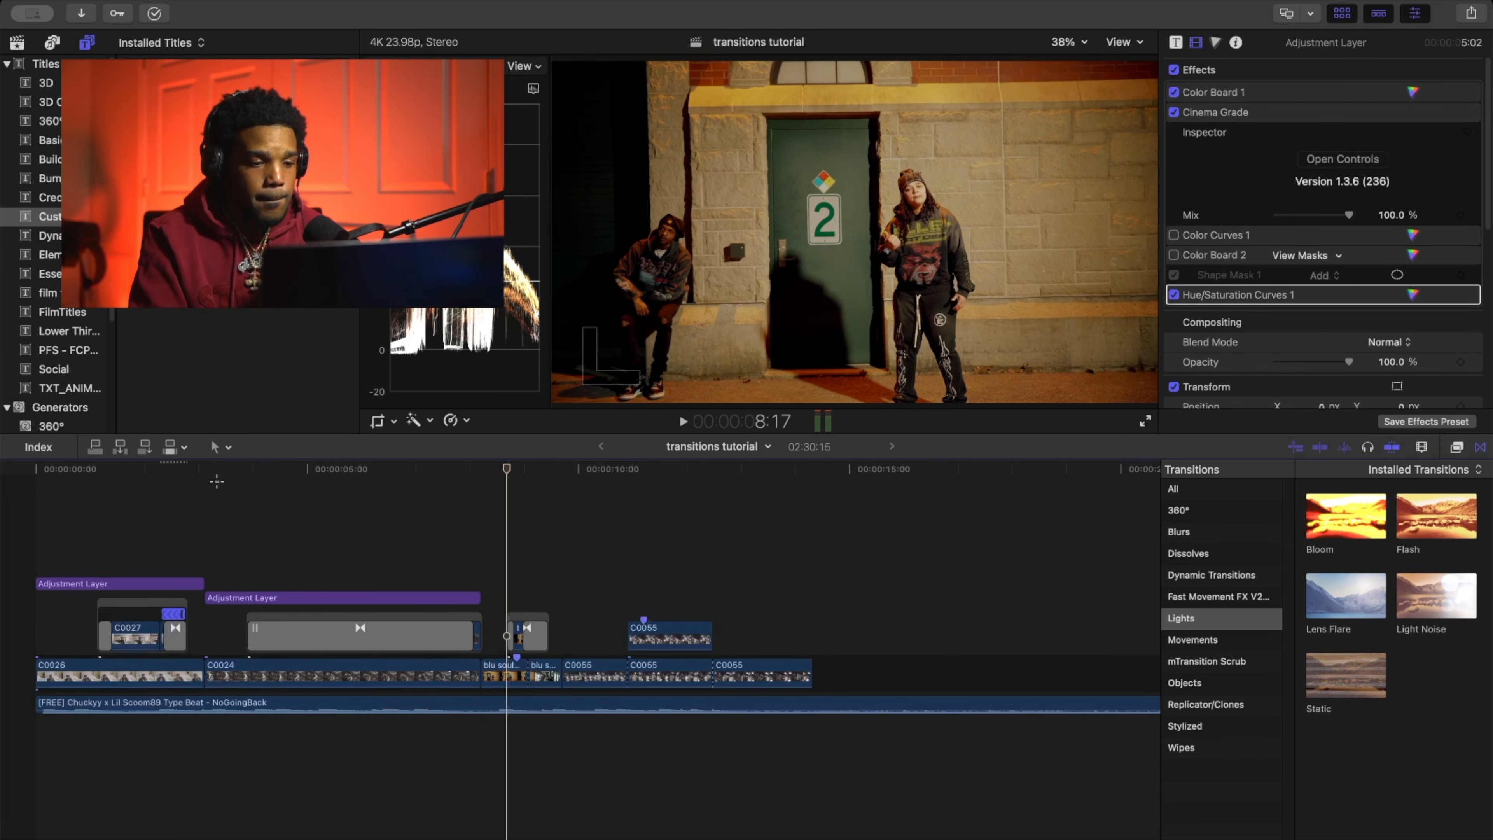
{"action": "key", "text": "space"}
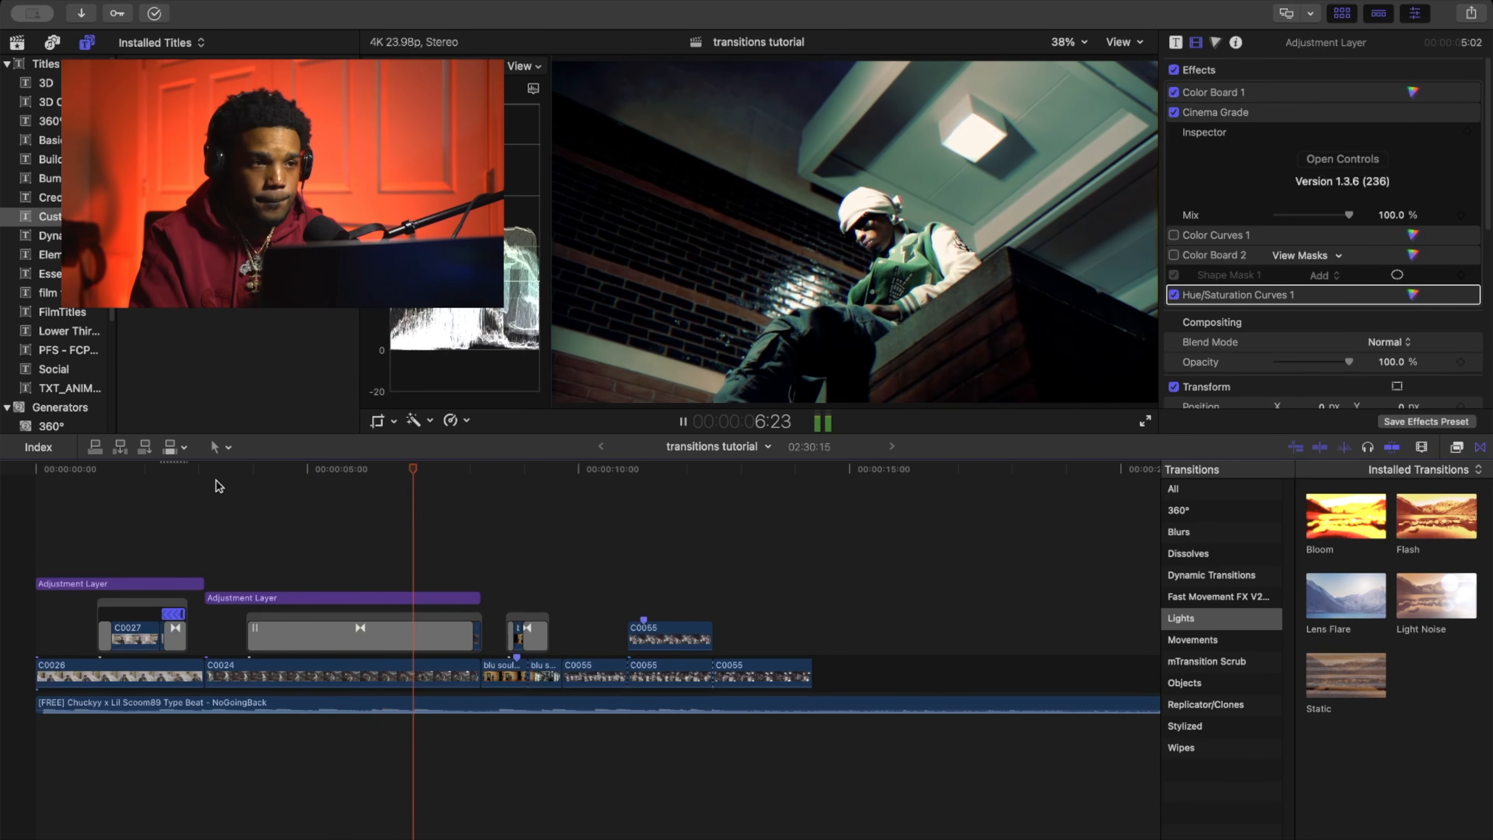
{"action": "key", "text": "space"}
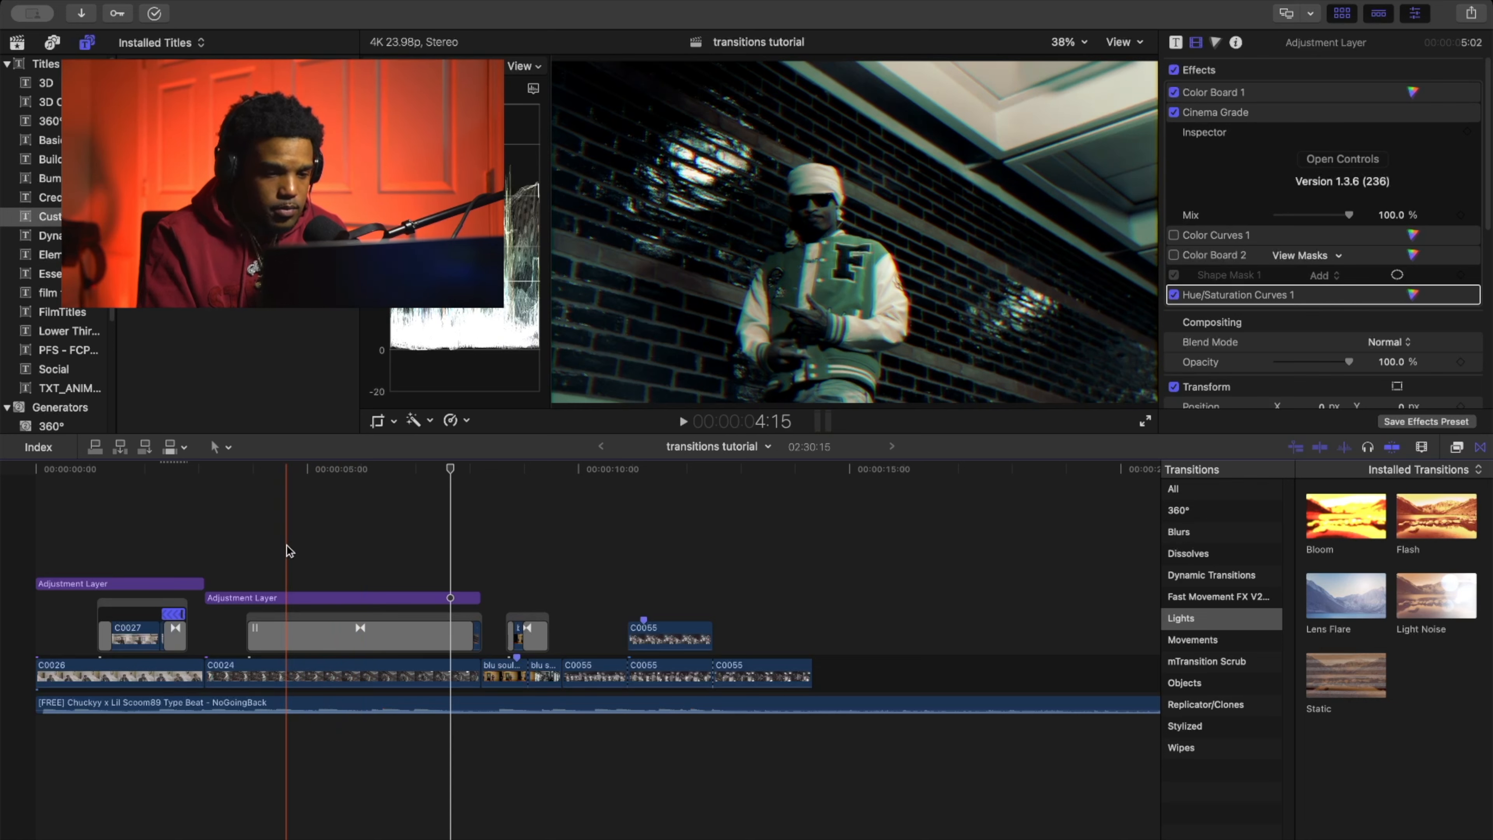
Inspect the long transition above C0024 and browse the mTransition Scrub presets to locate mTransition Scrub 07.
{"action": "left_click", "coordinate": [367, 644]}
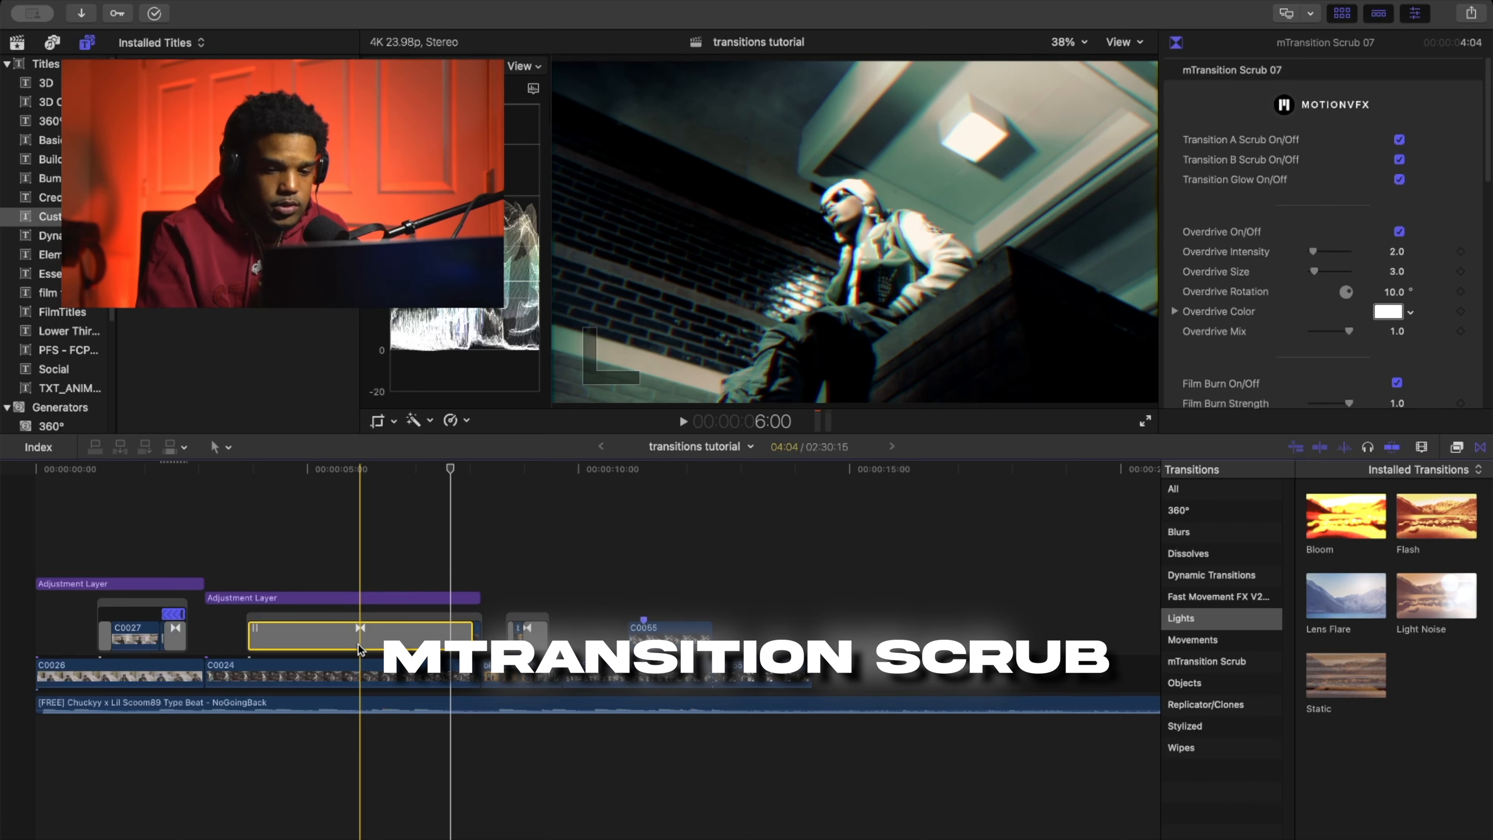
{"action": "left_click", "coordinate": [1254, 662]}
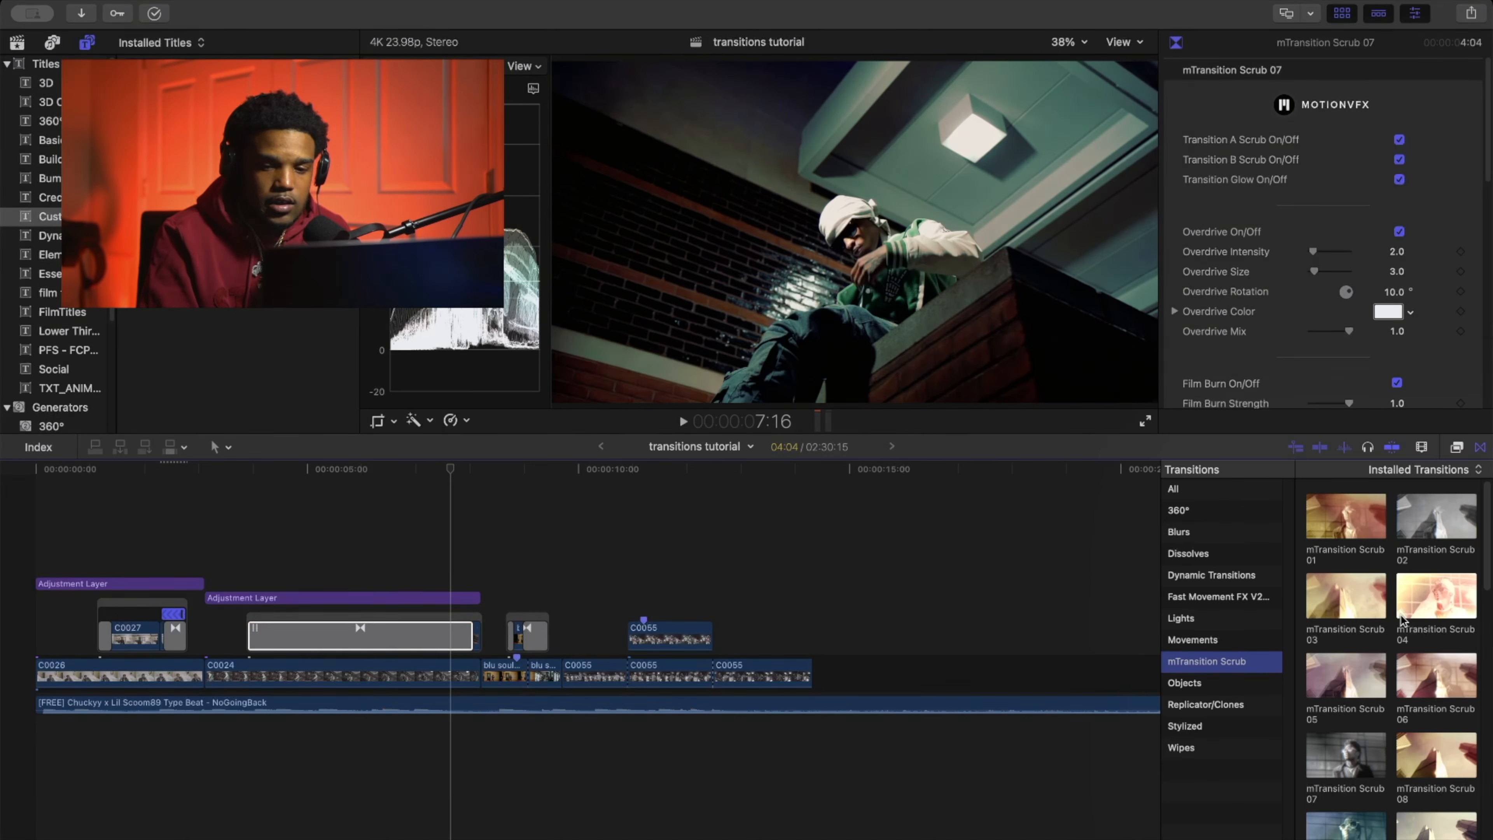
{"action": "scroll", "coordinate": [1401, 621], "scroll_direction": "down", "scroll_amount": 10}
{"action": "scroll", "coordinate": [1402, 621], "scroll_direction": "down", "scroll_amount": 3}
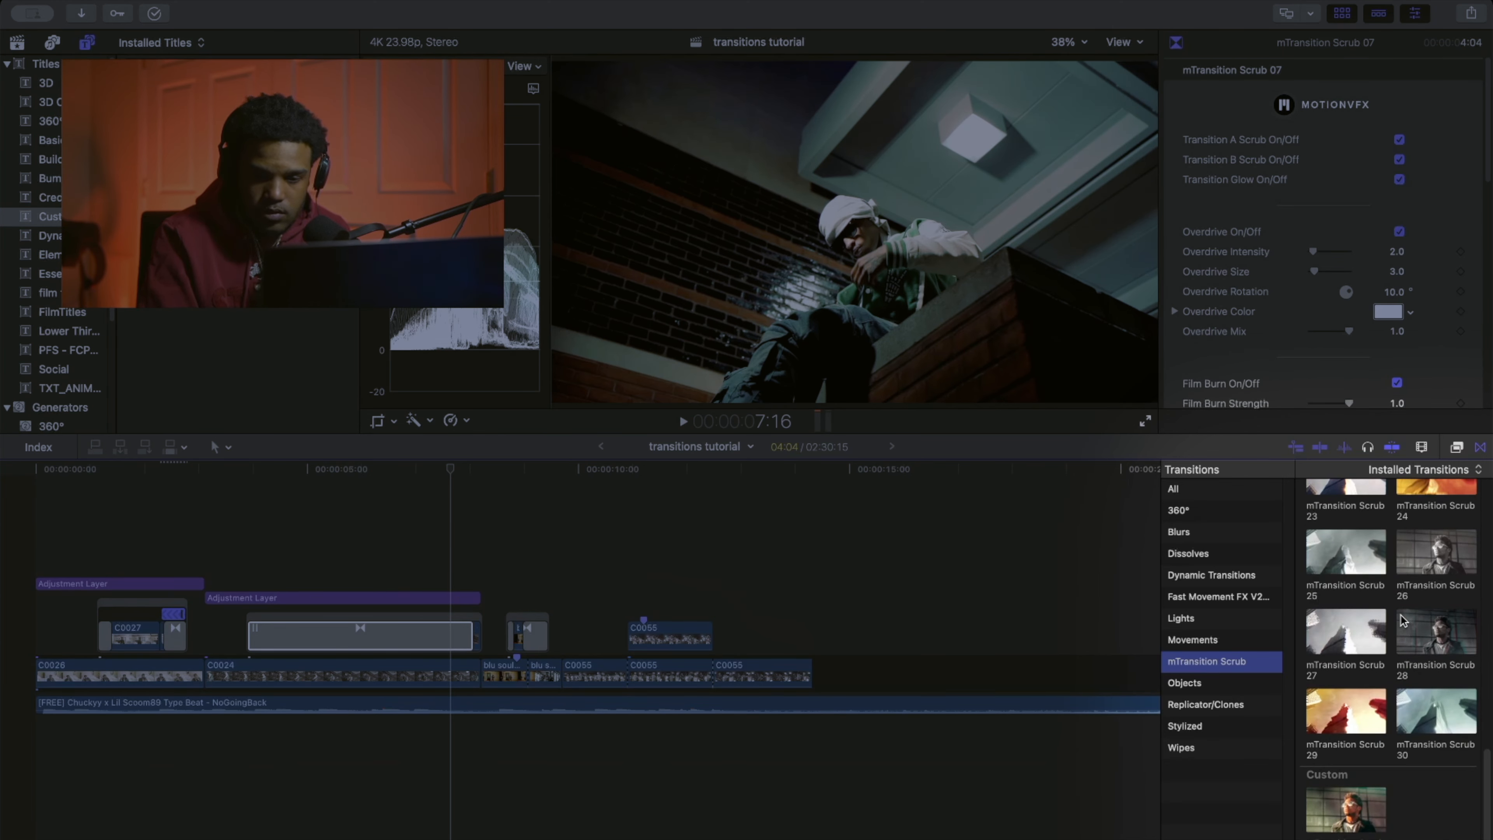
{"action": "scroll", "coordinate": [1402, 620], "scroll_direction": "up", "scroll_amount": 13}
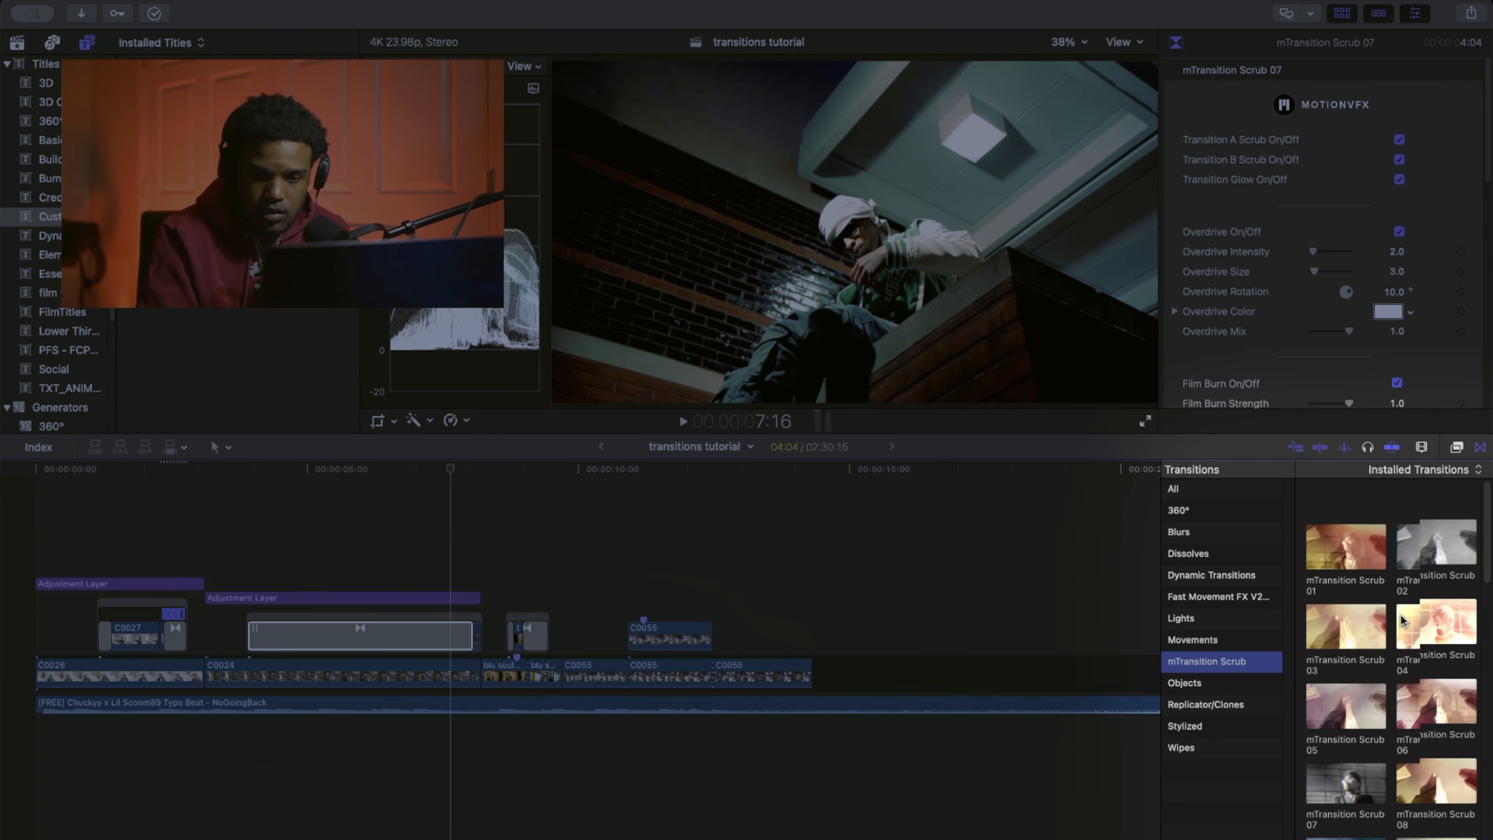
{"action": "scroll", "coordinate": [1402, 620], "scroll_direction": "down", "scroll_amount": 1}
{"action": "left_click", "coordinate": [1334, 690]}
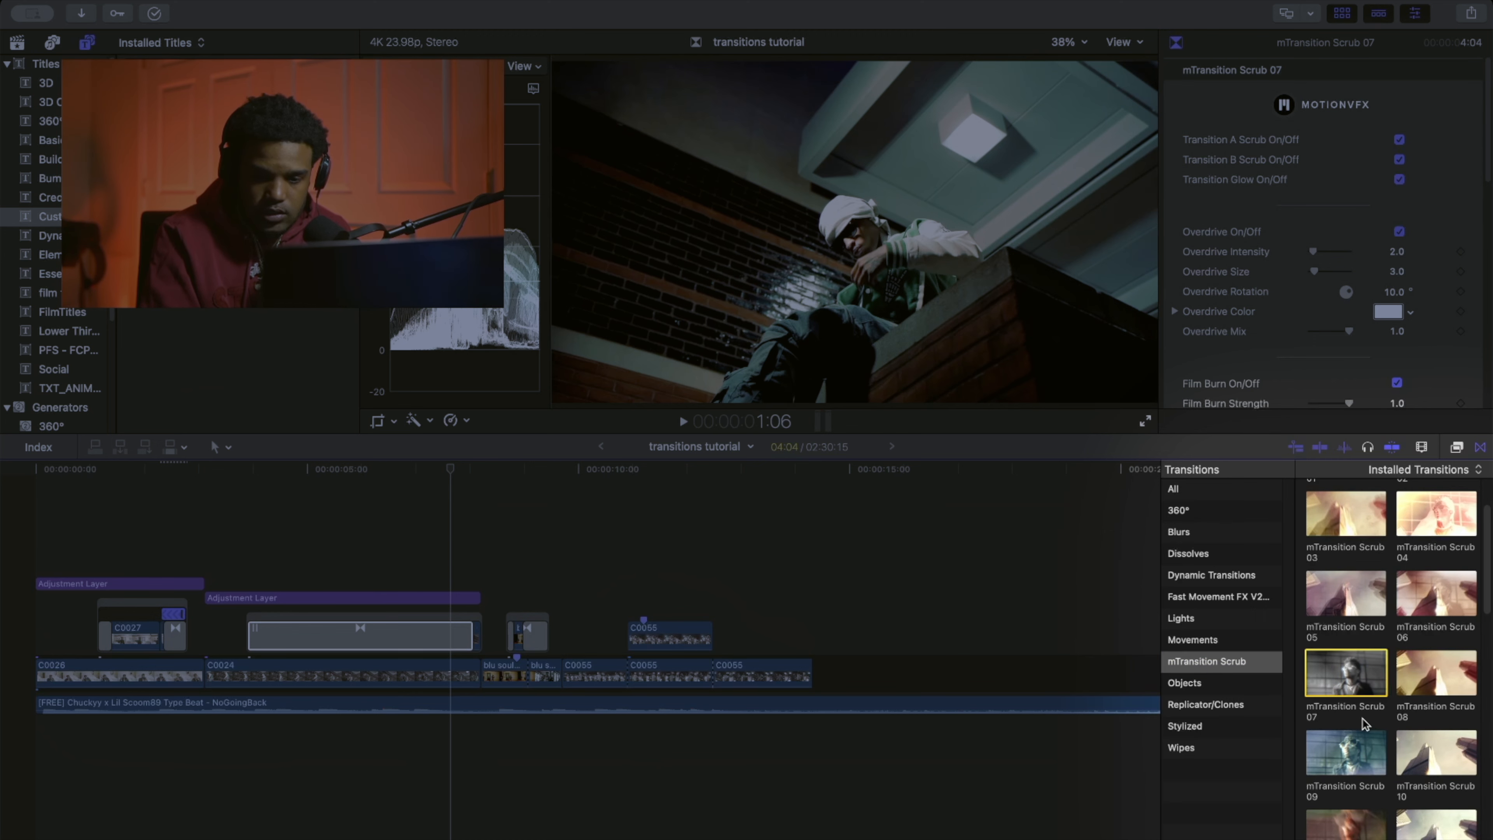
Delete the mTransition Scrub 07 transition from the connected C0025 clip and play the clip without it.
{"action": "left_click", "coordinate": [368, 633]}
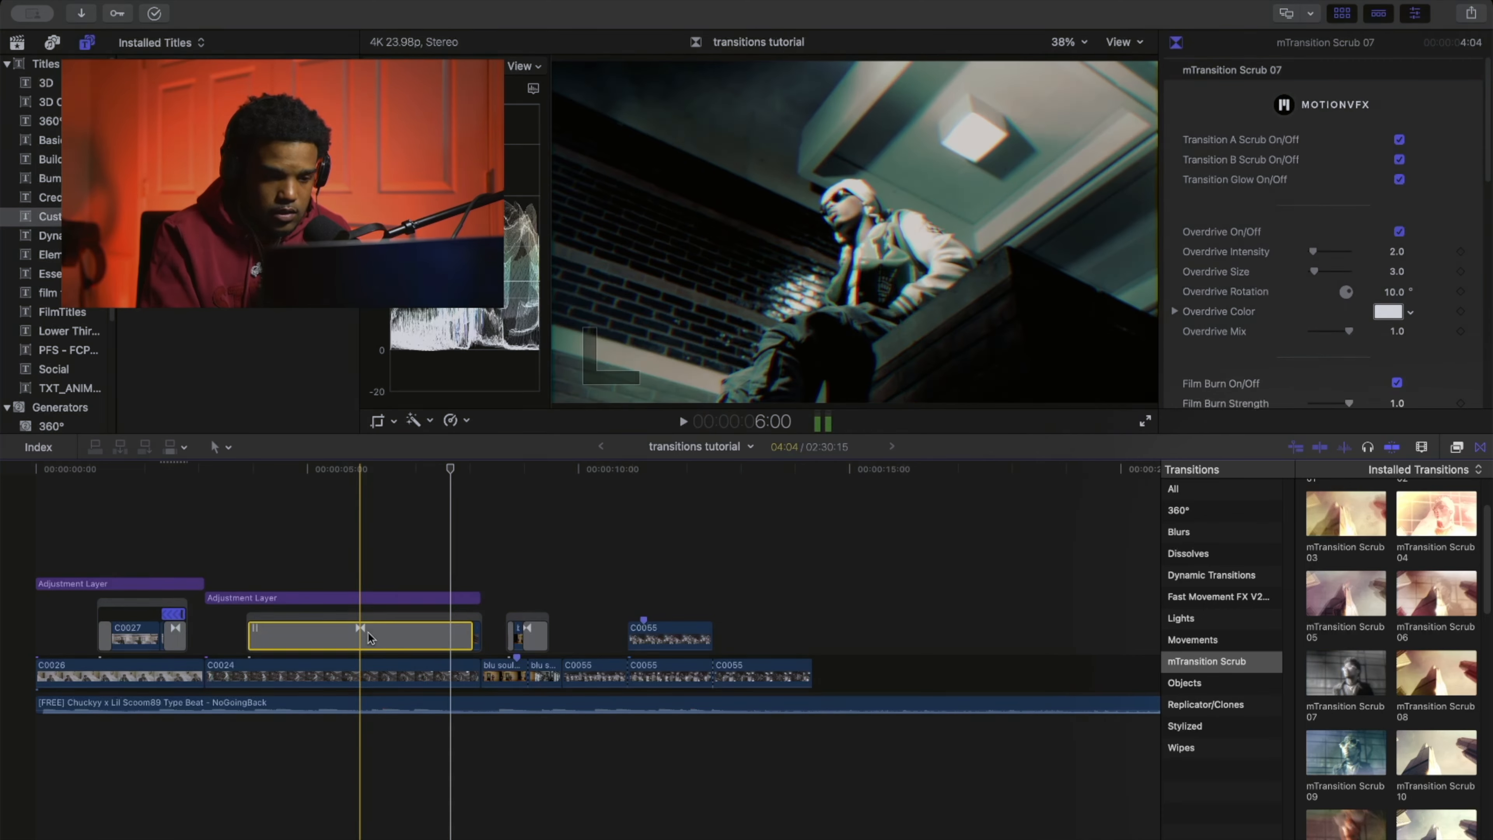
{"action": "key", "text": "Delete"}
{"action": "key", "text": "super+4"}
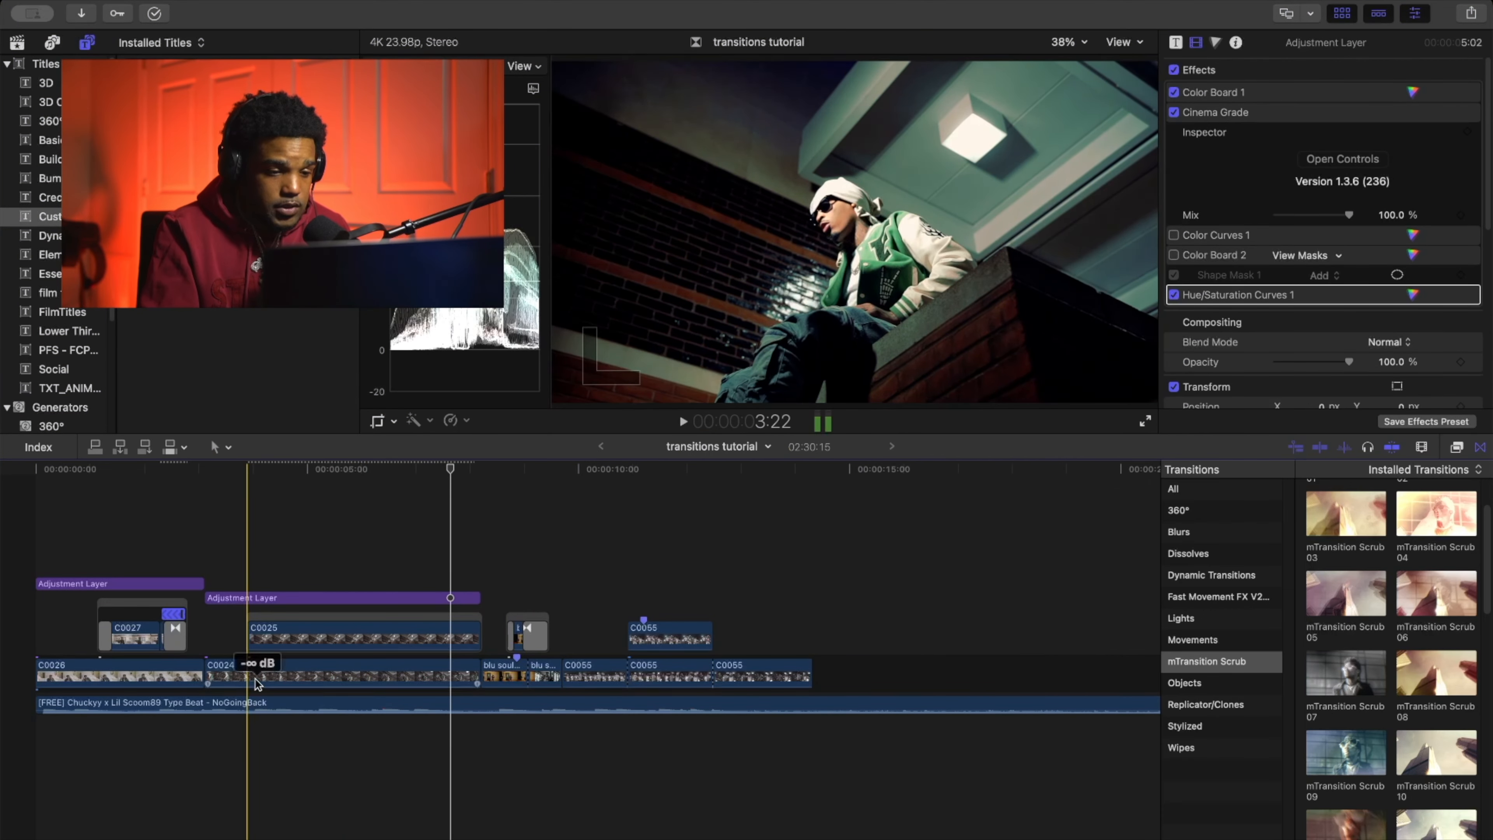
{"action": "left_click", "coordinate": [217, 642]}
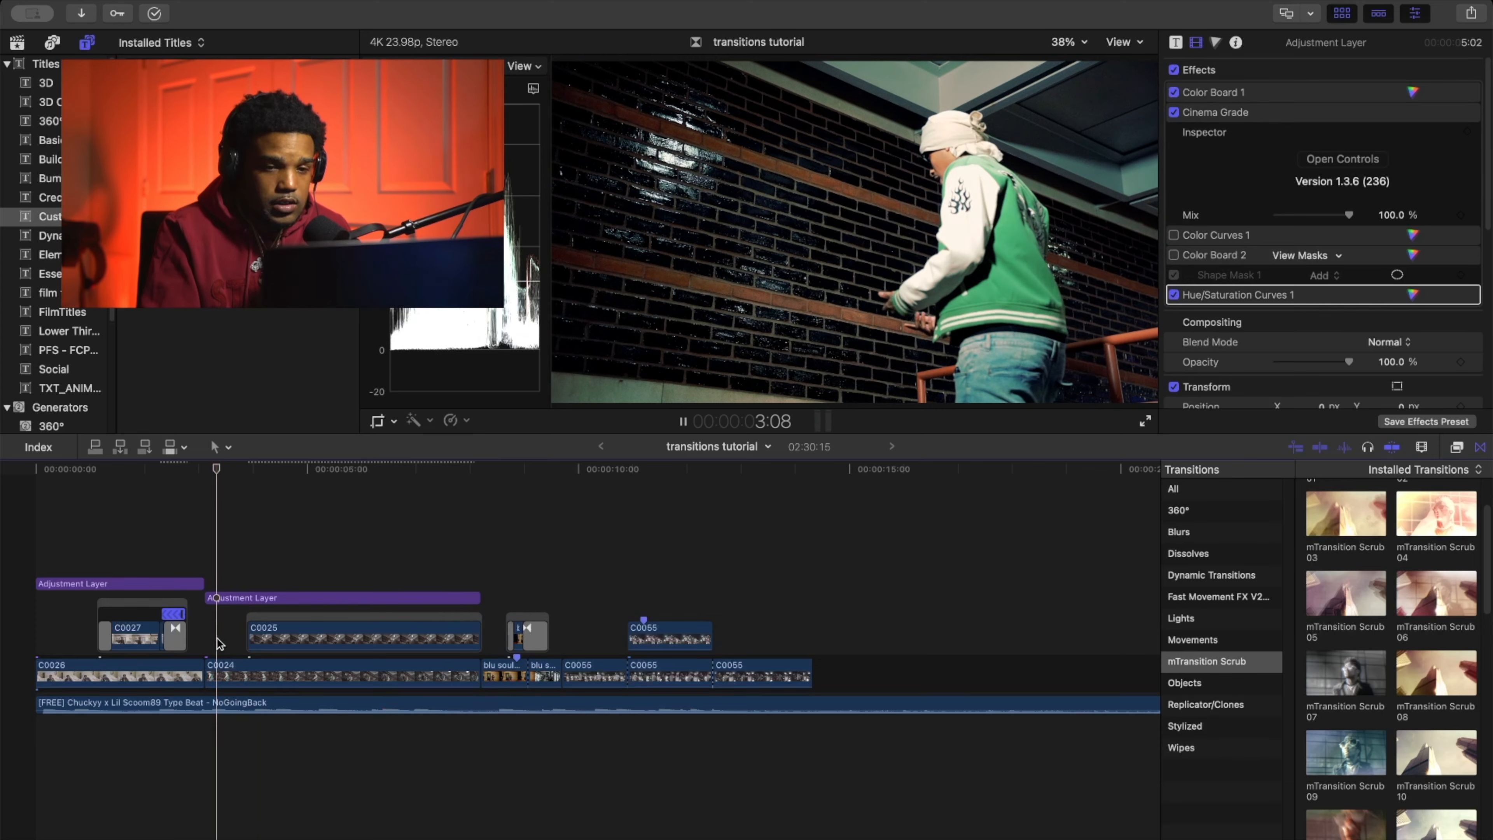
{"action": "key", "text": "space"}
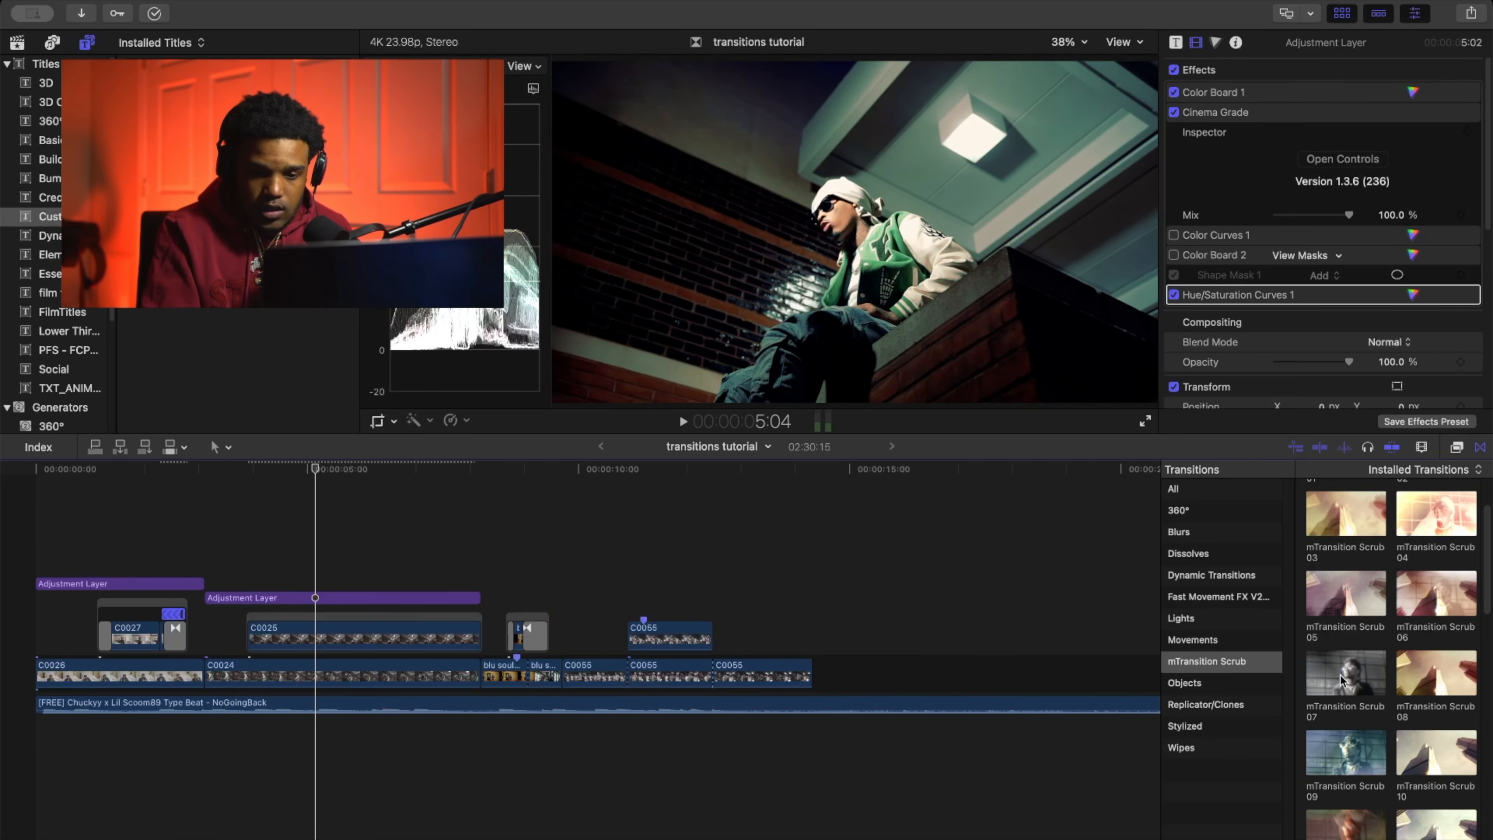
Apply mTransition Scrub 07 to the start of the connected C0025 clip, adjust its length to 4:01, and cue playback before it.
{"action": "left_click_drag", "start_coordinate": [1342, 679], "coordinate": [243, 639]}
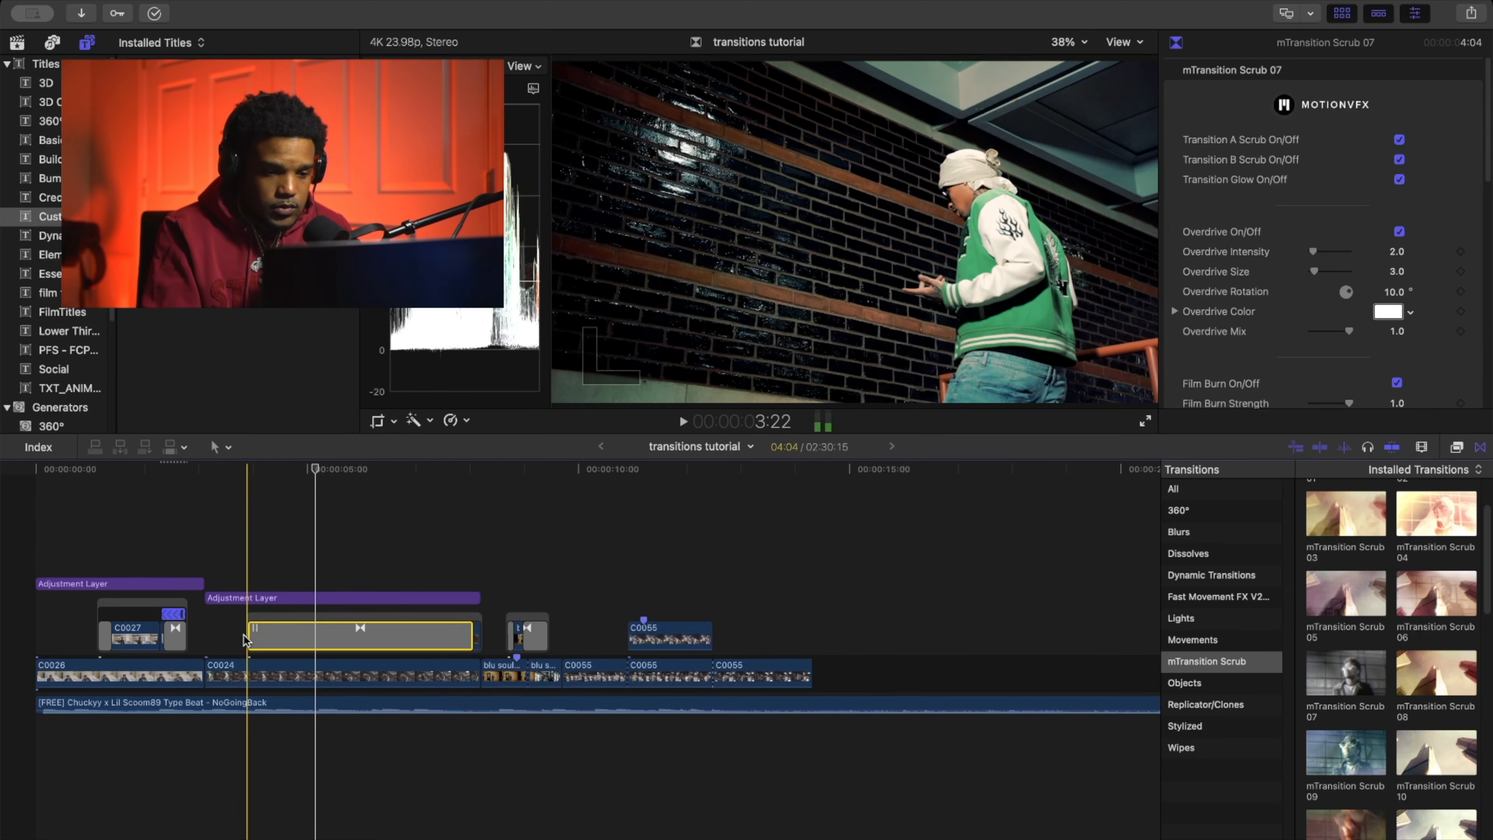
{"action": "left_click", "coordinate": [470, 641]}
{"action": "left_click_drag", "start_coordinate": [470, 642], "coordinate": [339, 641]}
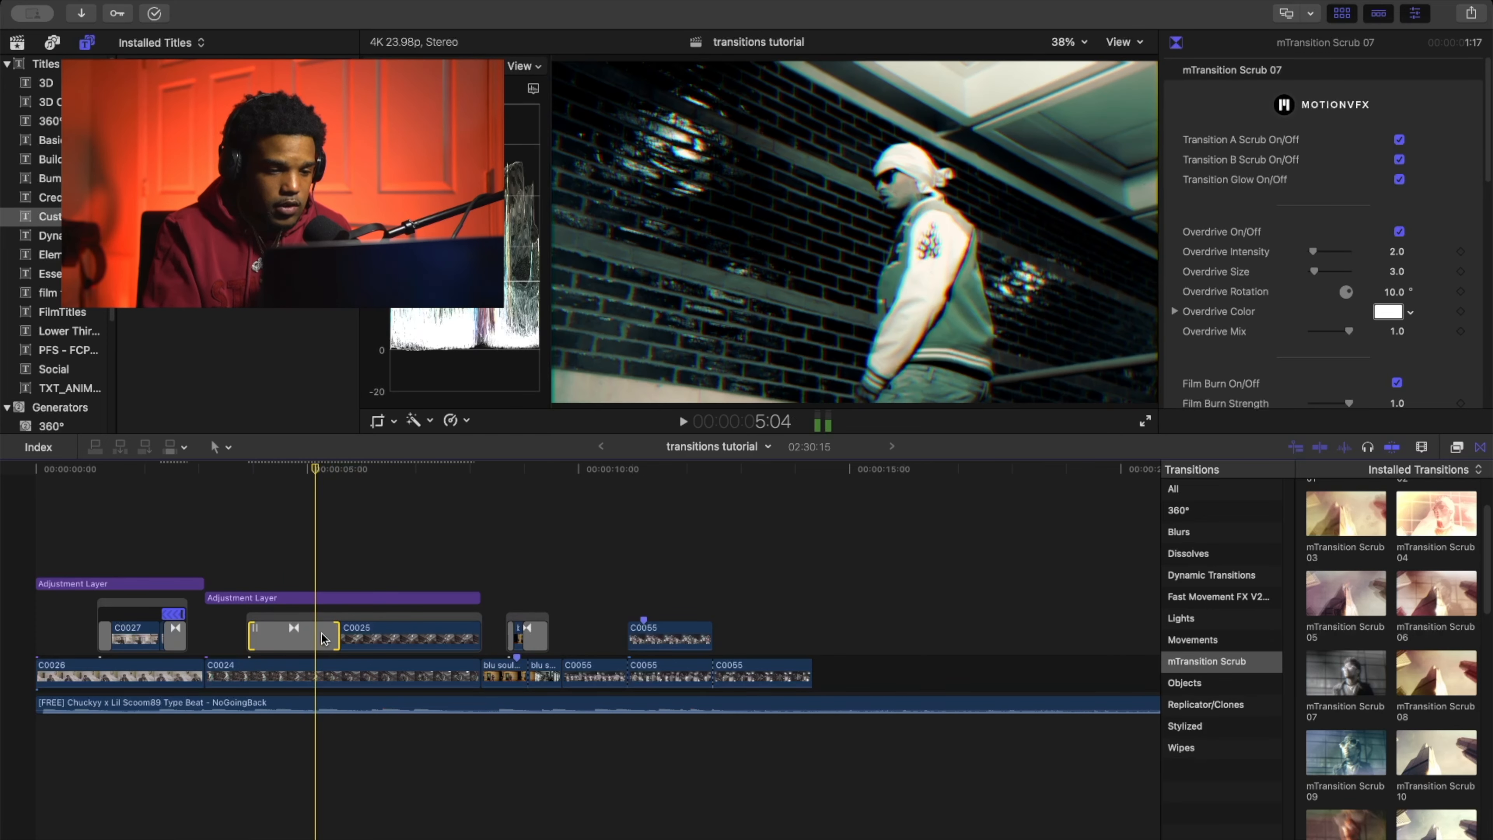
{"action": "left_click_drag", "start_coordinate": [339, 638], "coordinate": [464, 633]}
{"action": "left_click", "coordinate": [172, 502]}
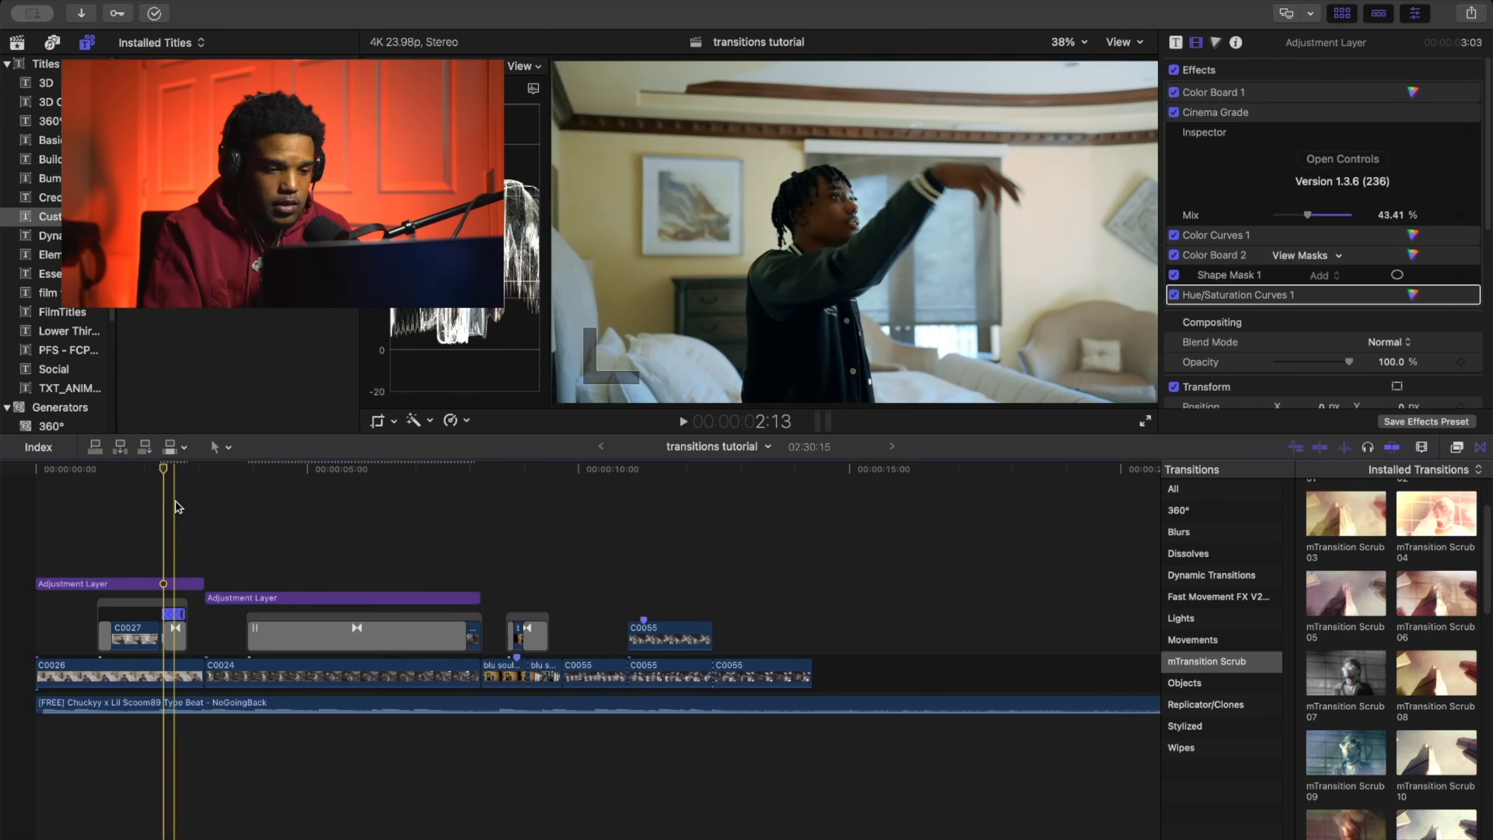
{"action": "left_click", "coordinate": [204, 501]}
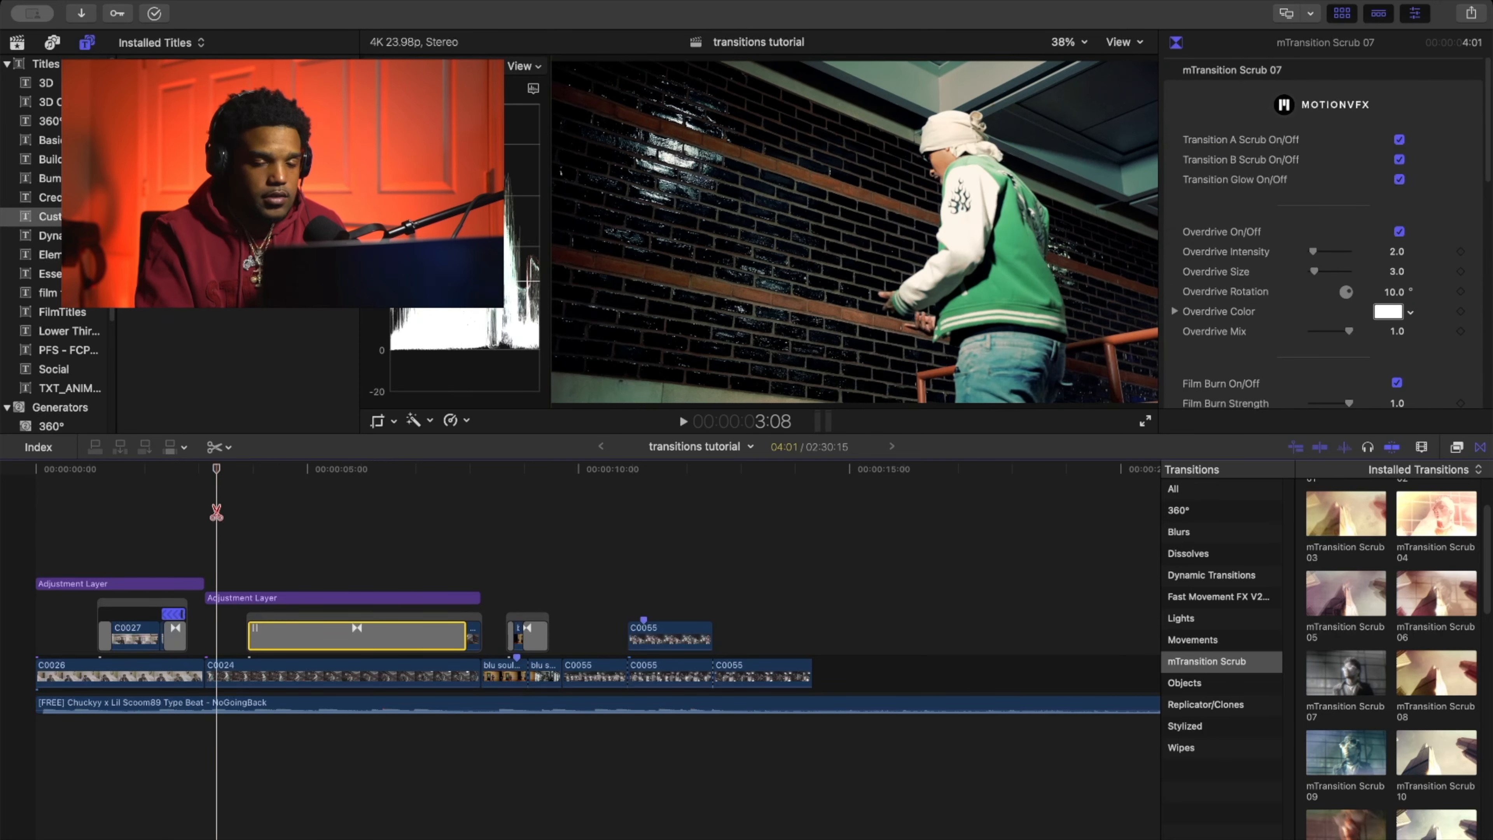
Play back the C0024 section repeatedly to review the 4:01 mTransition Scrub 07 on the connected C0025 clip.
{"action": "key", "text": "space"}
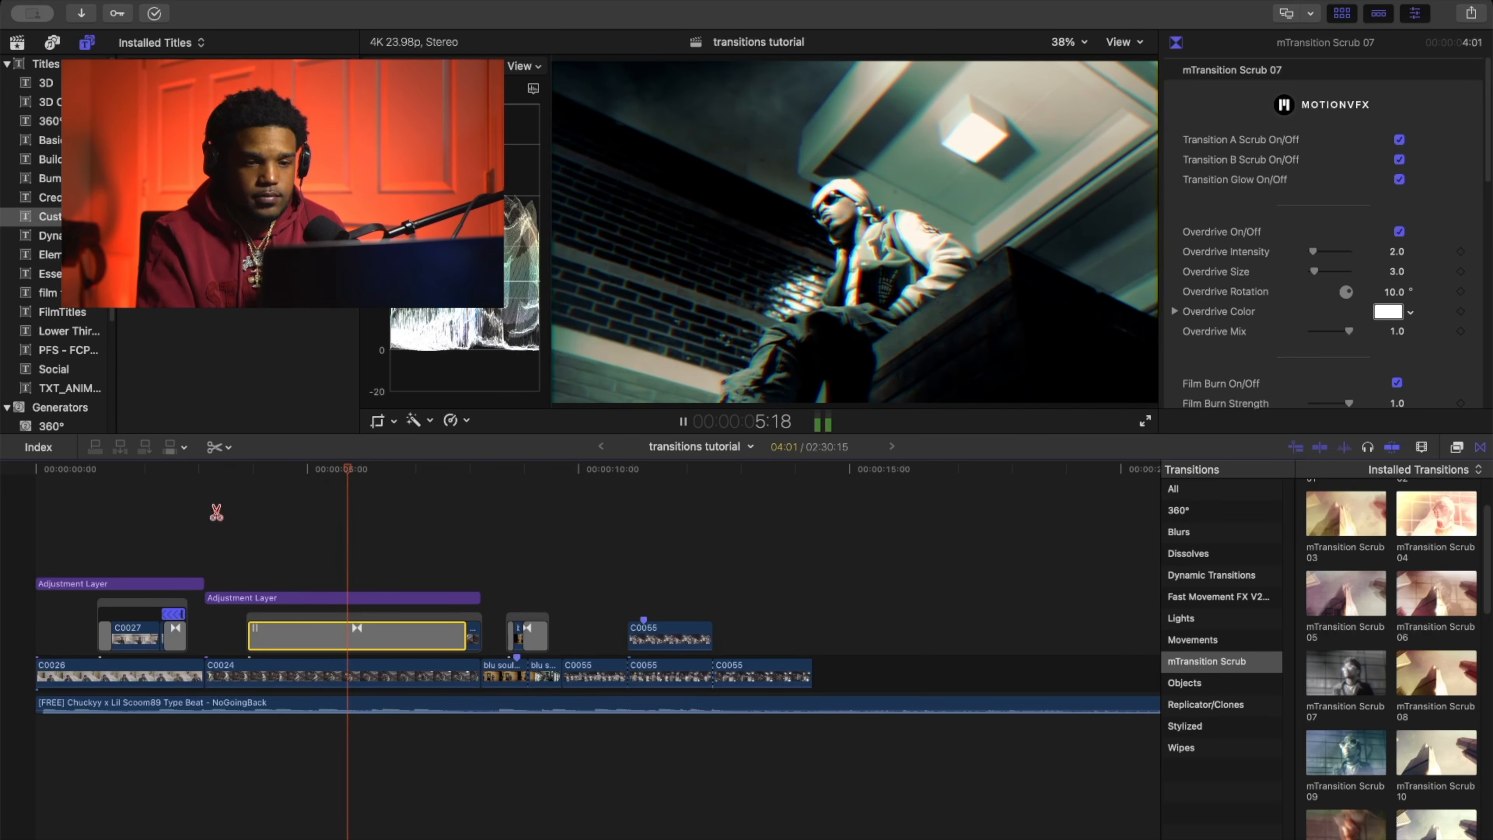
{"action": "key", "text": "space"}
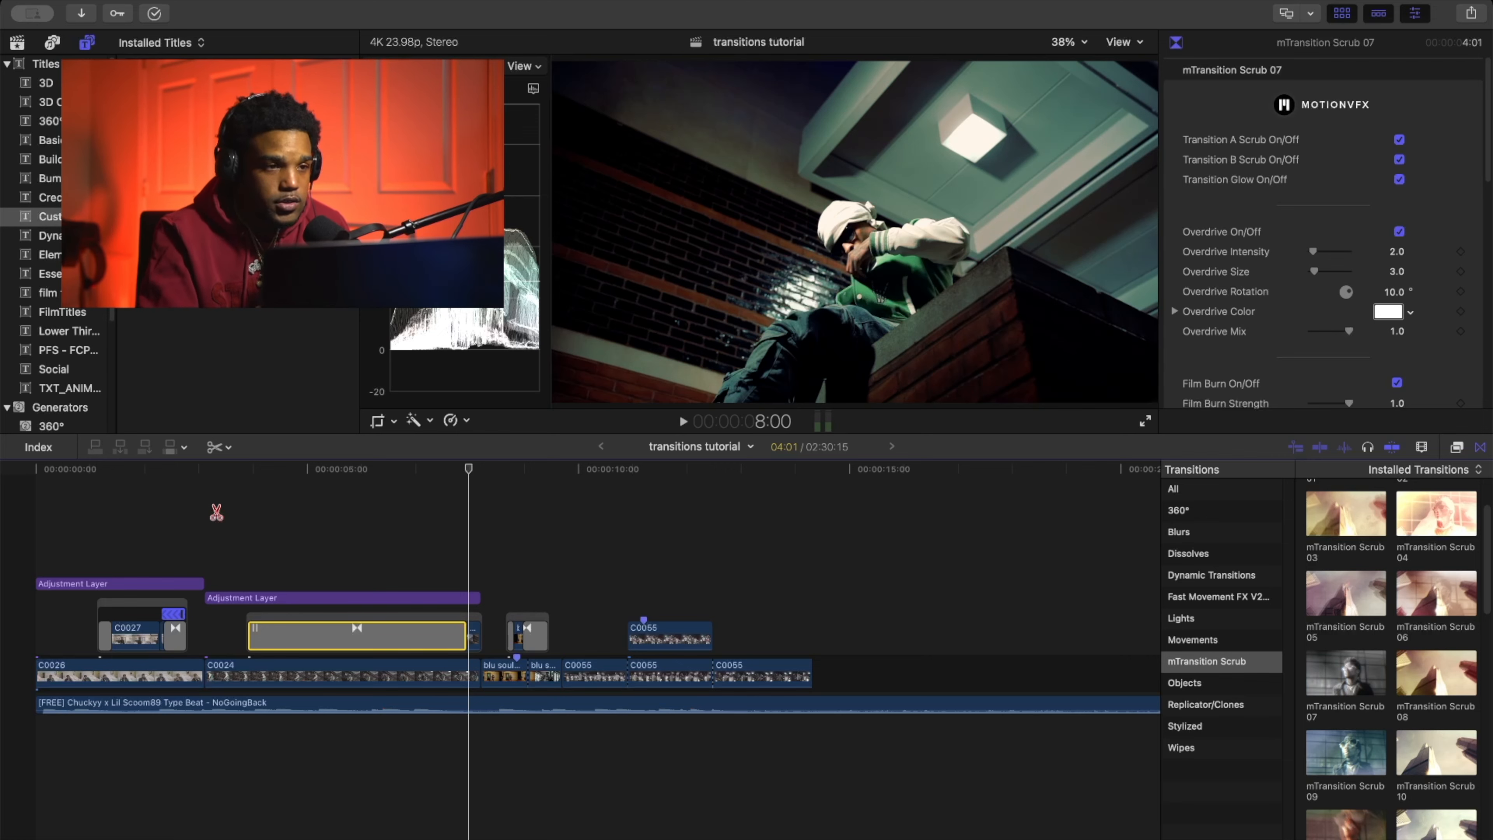
{"action": "left_click", "coordinate": [216, 513]}
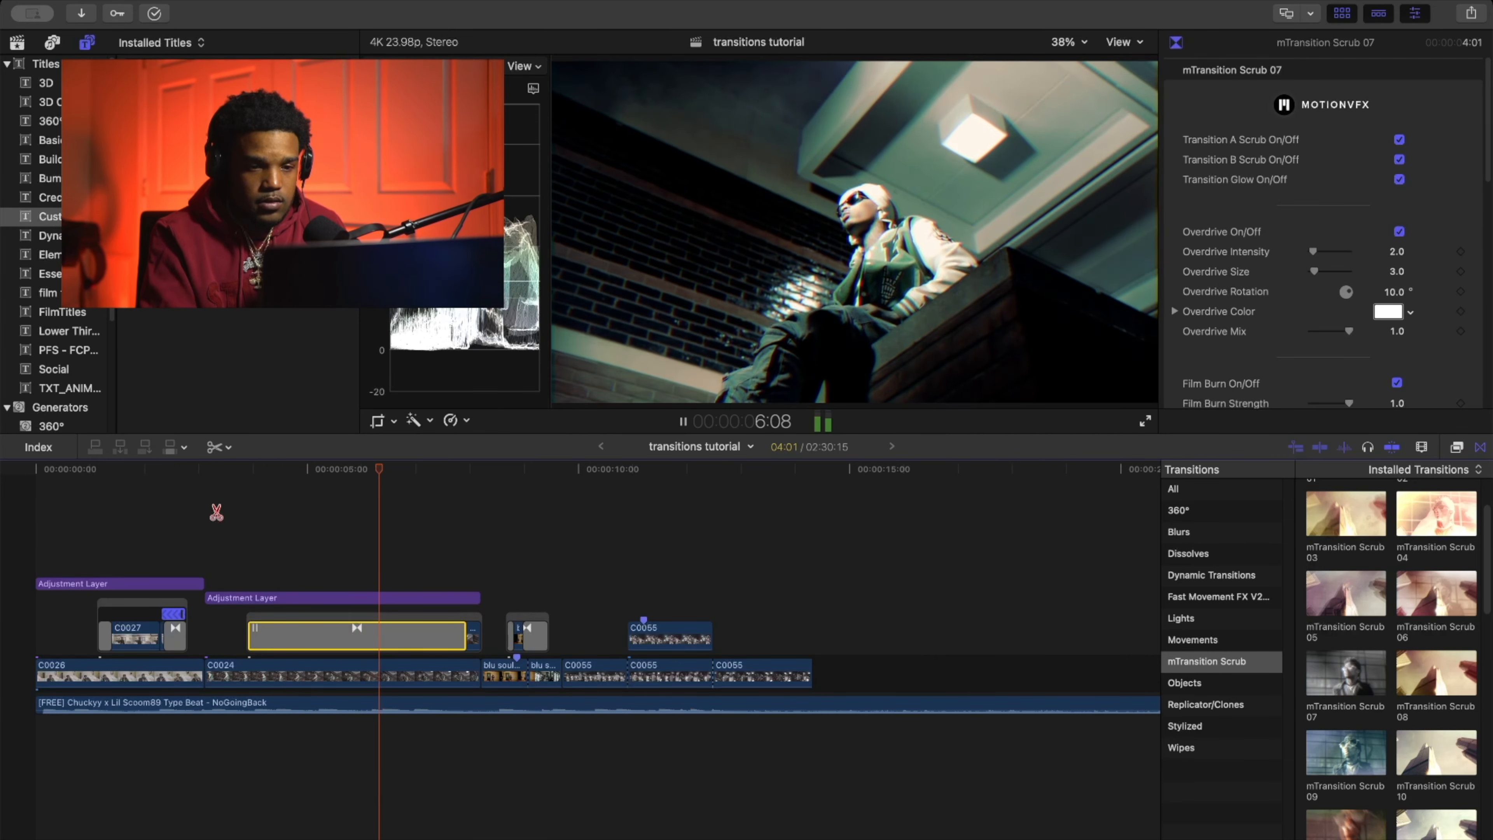
{"action": "key", "text": "space"}
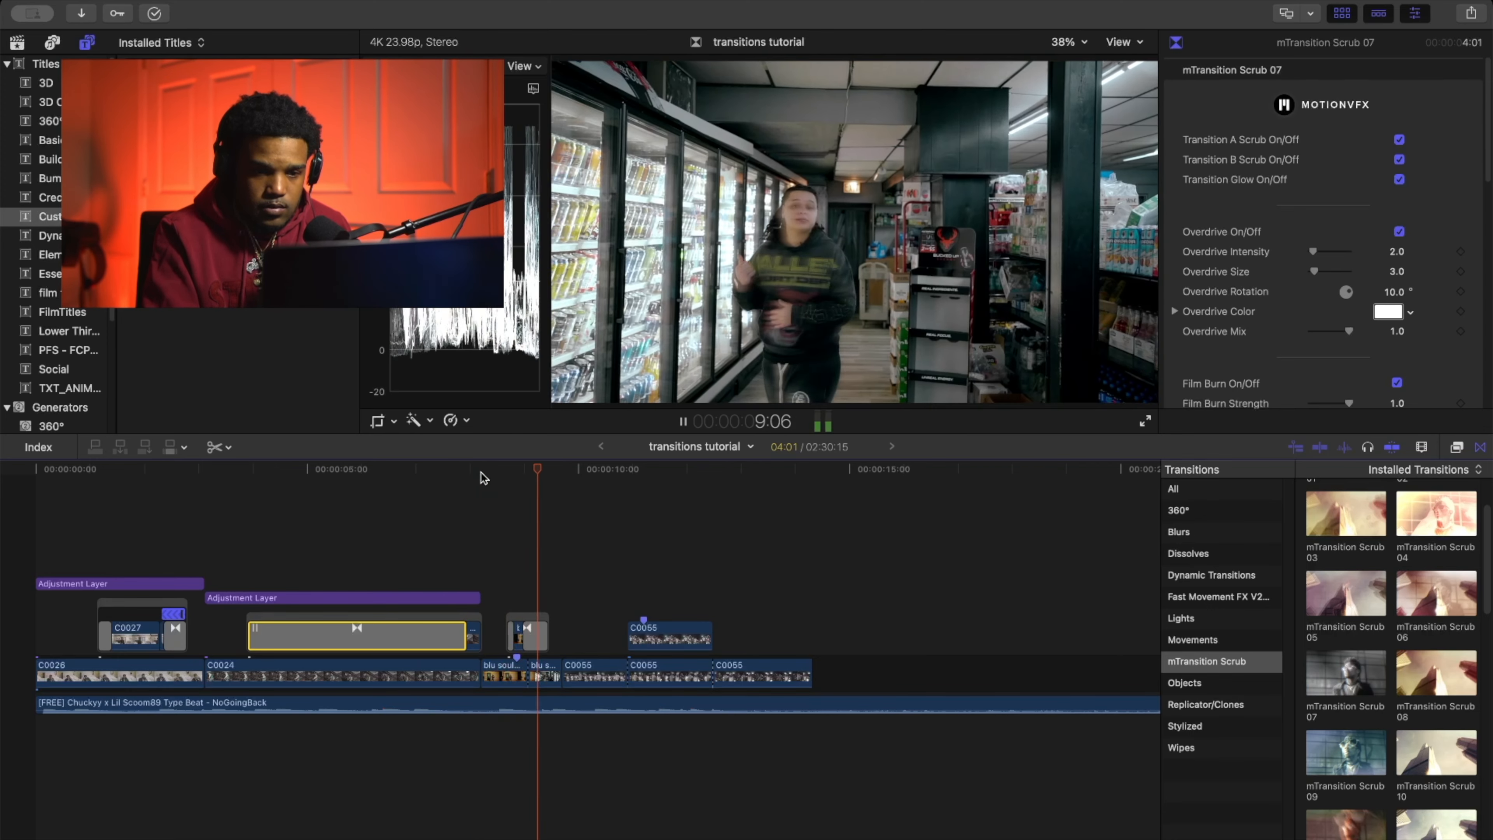
Play the transition between the two blu soul cry clips repeatedly, starting just after the C0024 section.
{"action": "key", "text": "space"}
{"action": "left_click", "coordinate": [481, 473]}
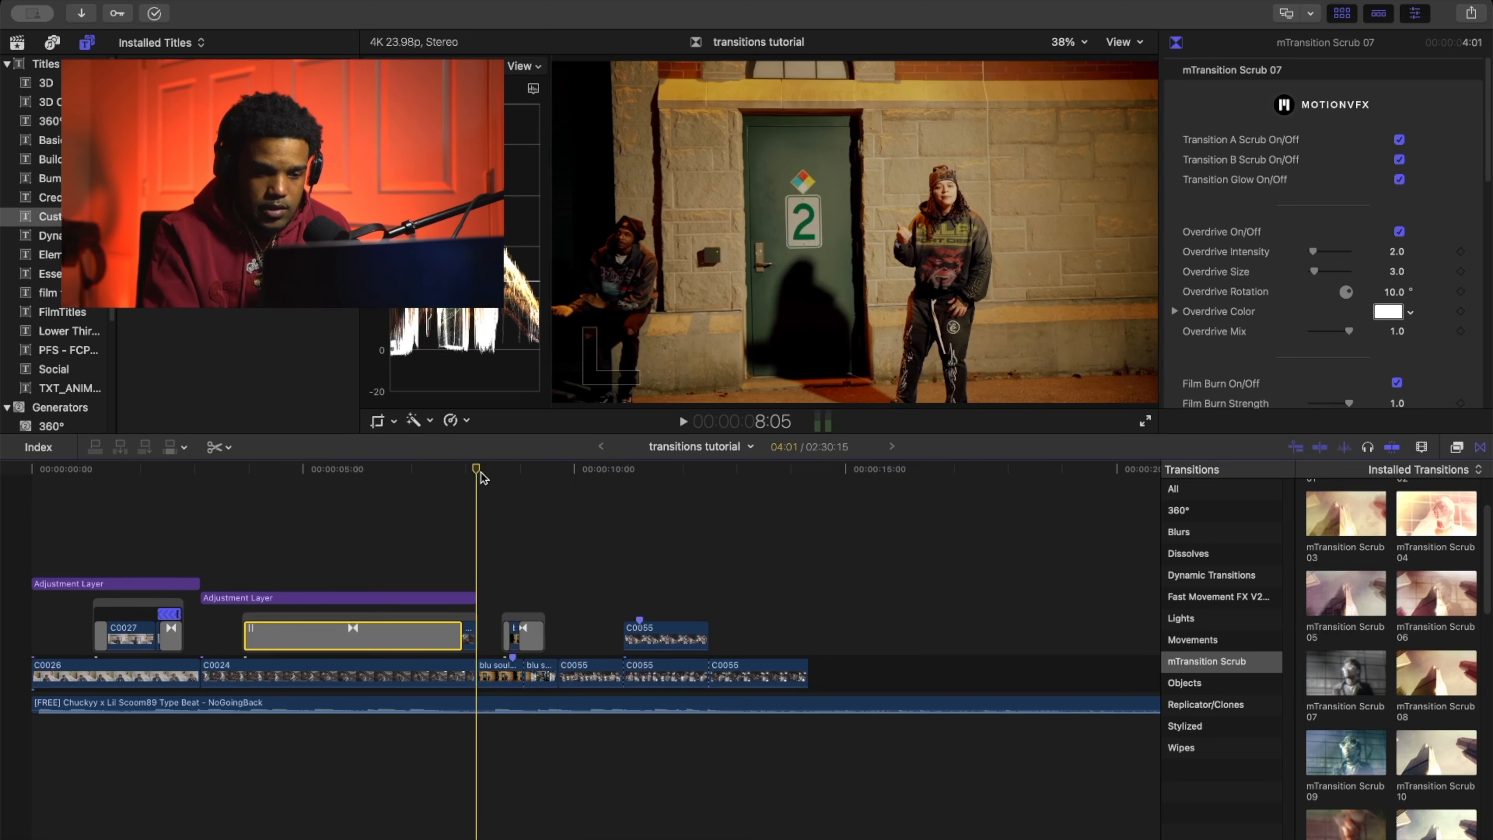
{"action": "key", "text": "space"}
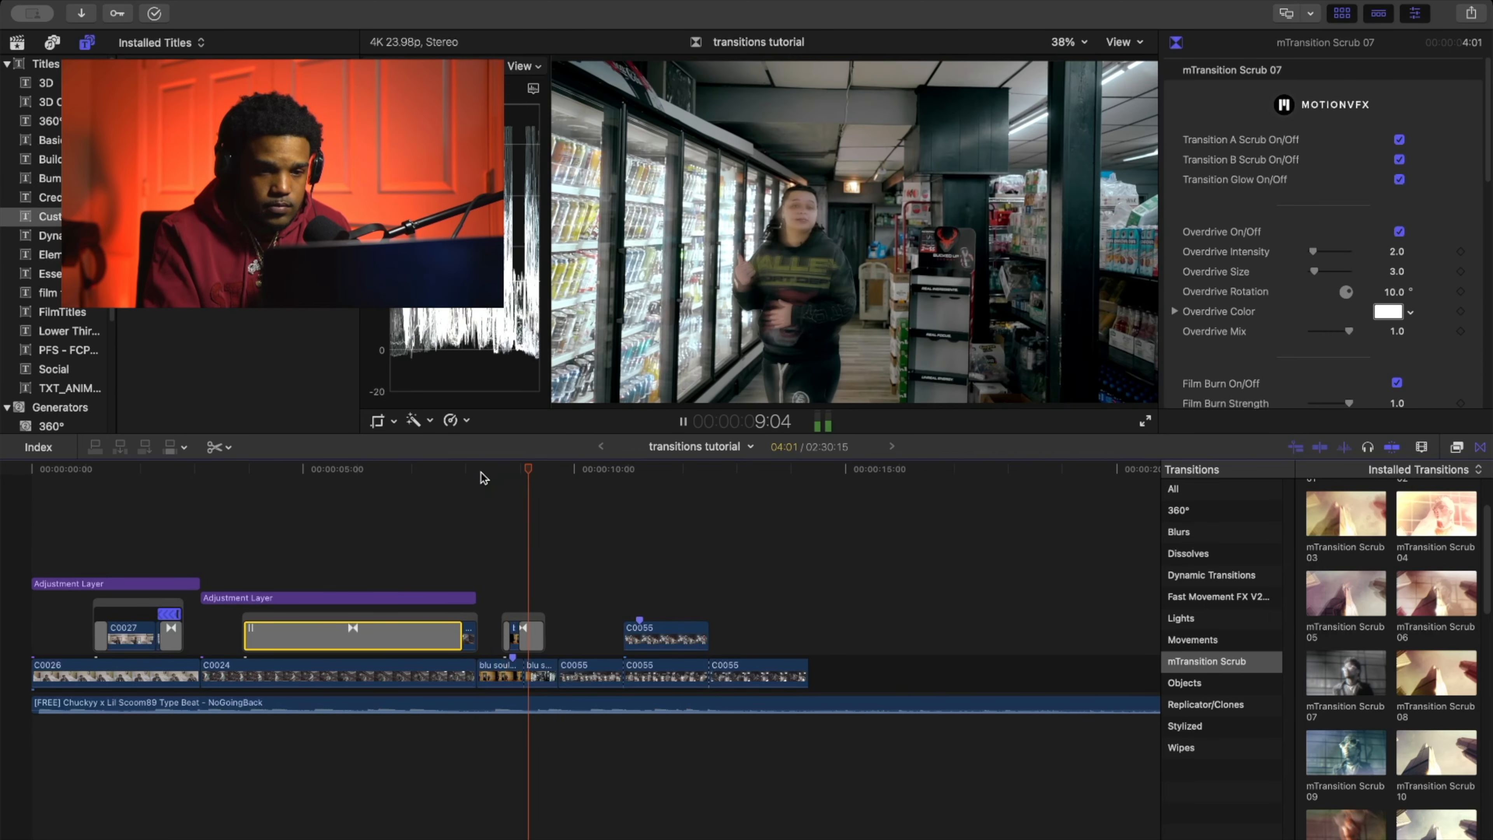
{"action": "left_click", "coordinate": [481, 473]}
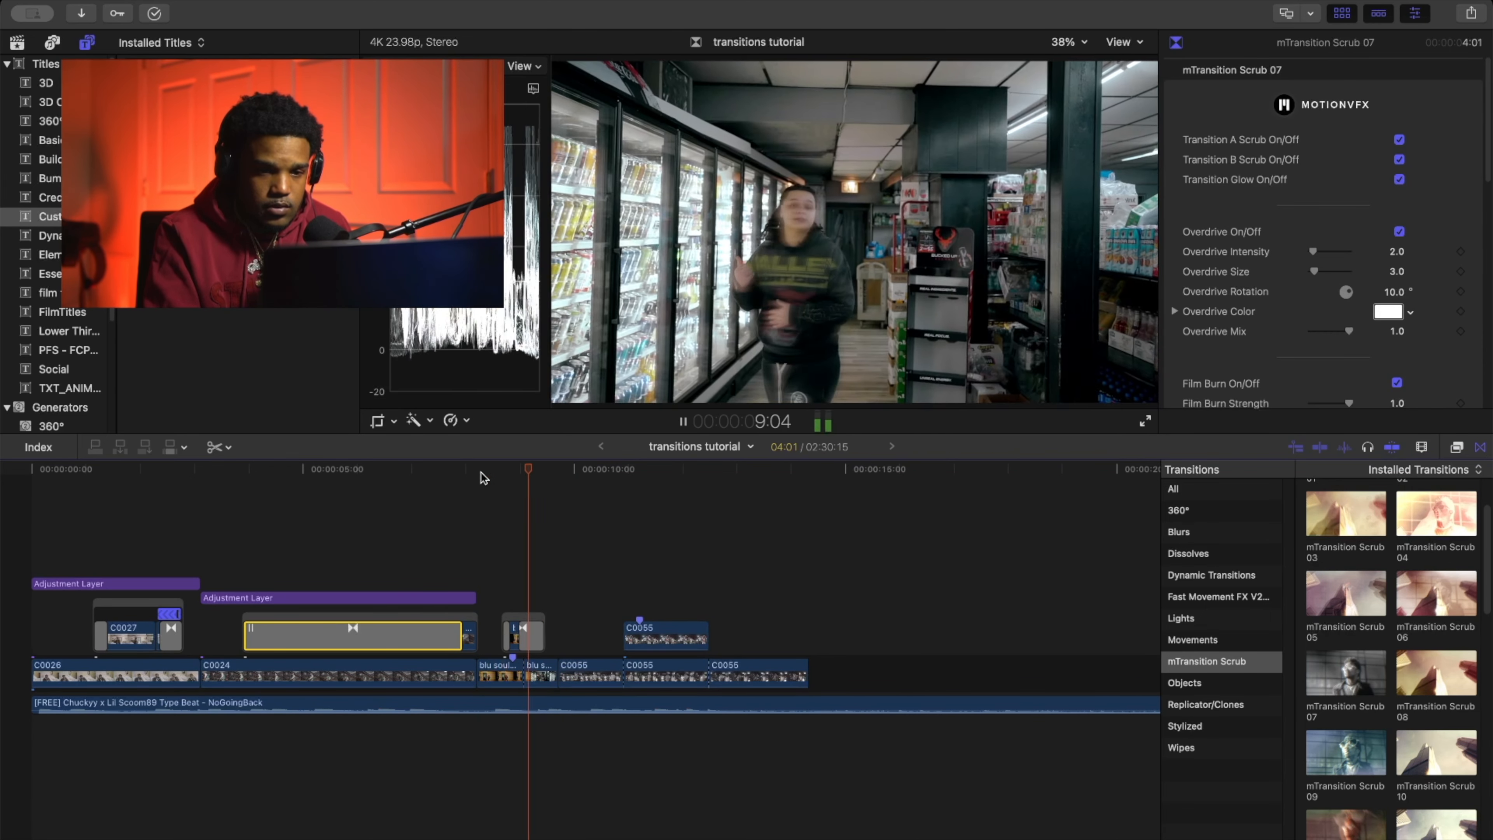
{"action": "left_click", "coordinate": [481, 473]}
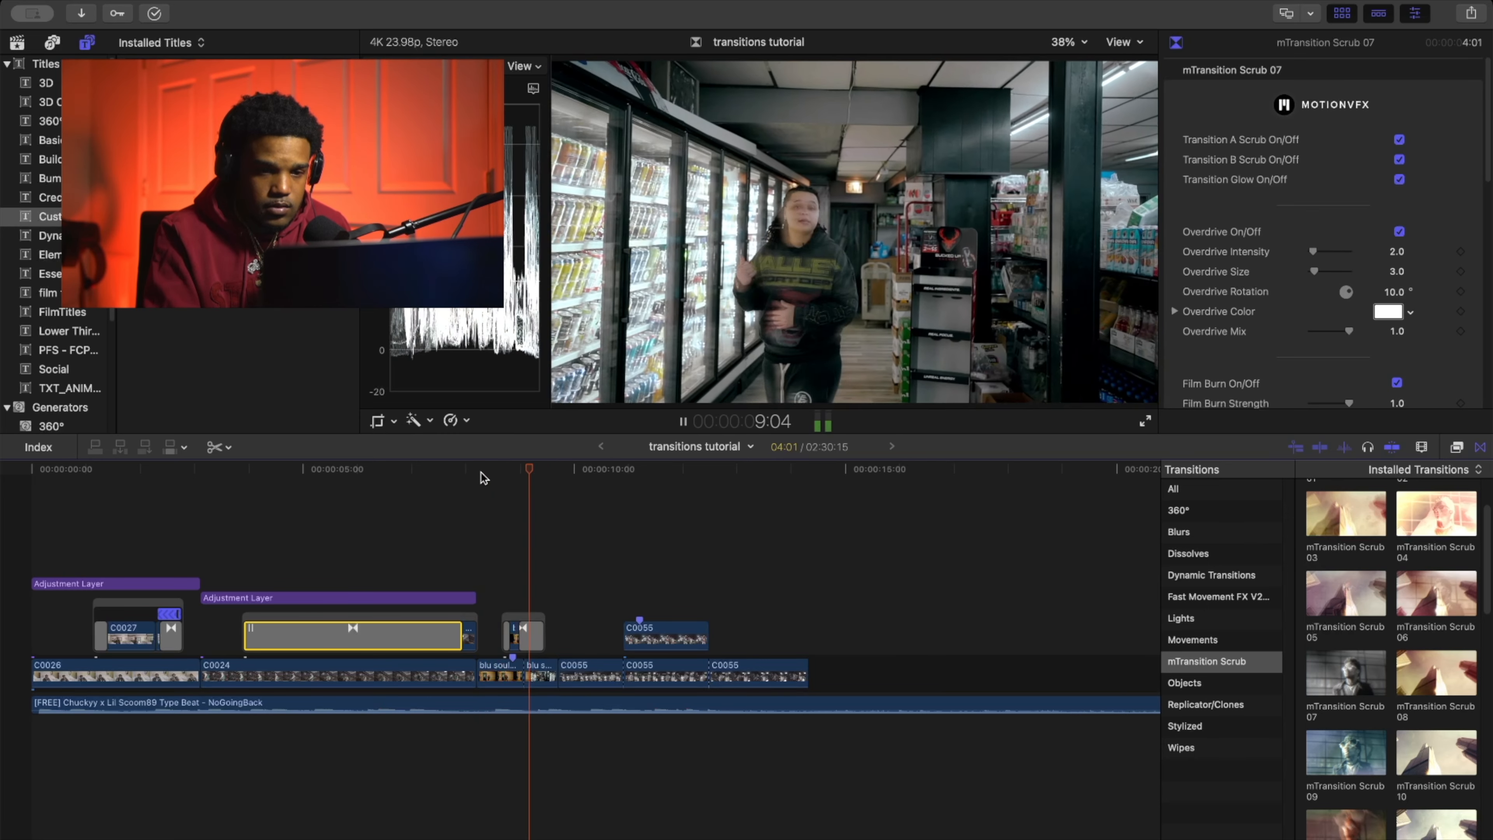
{"action": "left_click", "coordinate": [480, 473]}
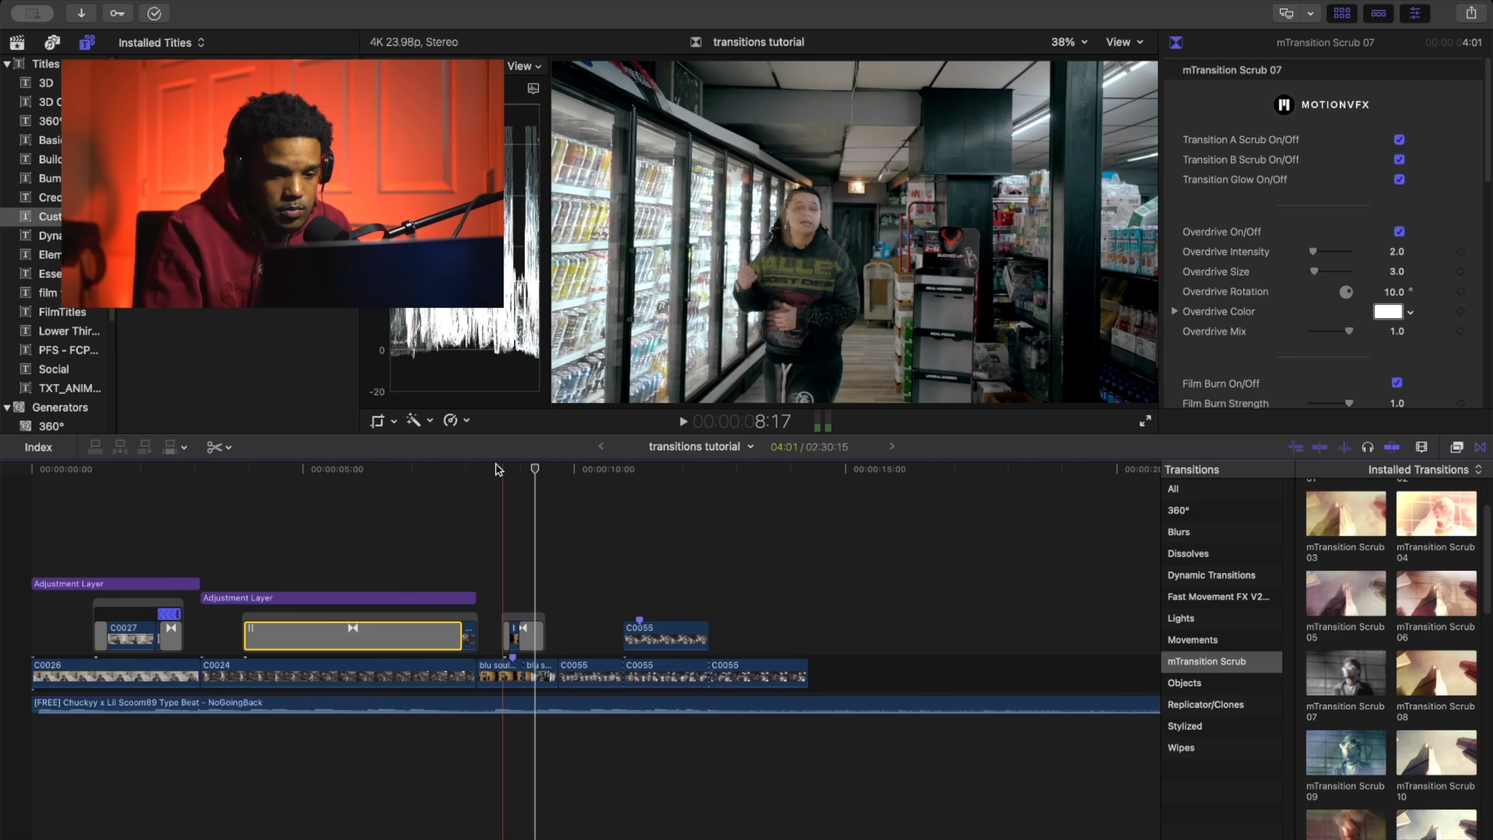
{"action": "key", "text": "space"}
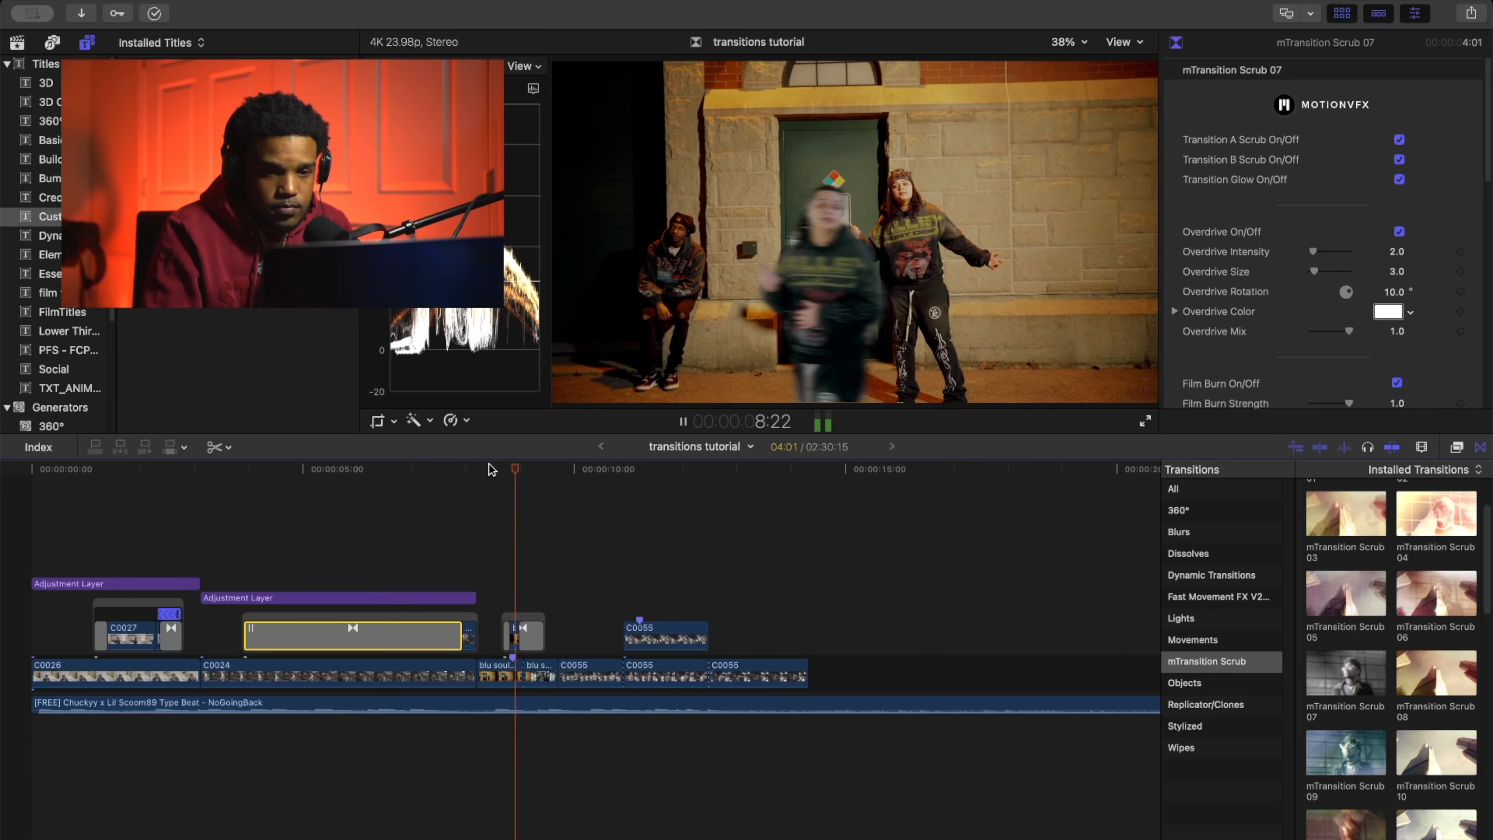
{"action": "key", "text": "space"}
Delete the connected blu soul cry clip and its transitions from above the cut between the blu soul cry clips.
{"action": "key", "text": "super+equal"}
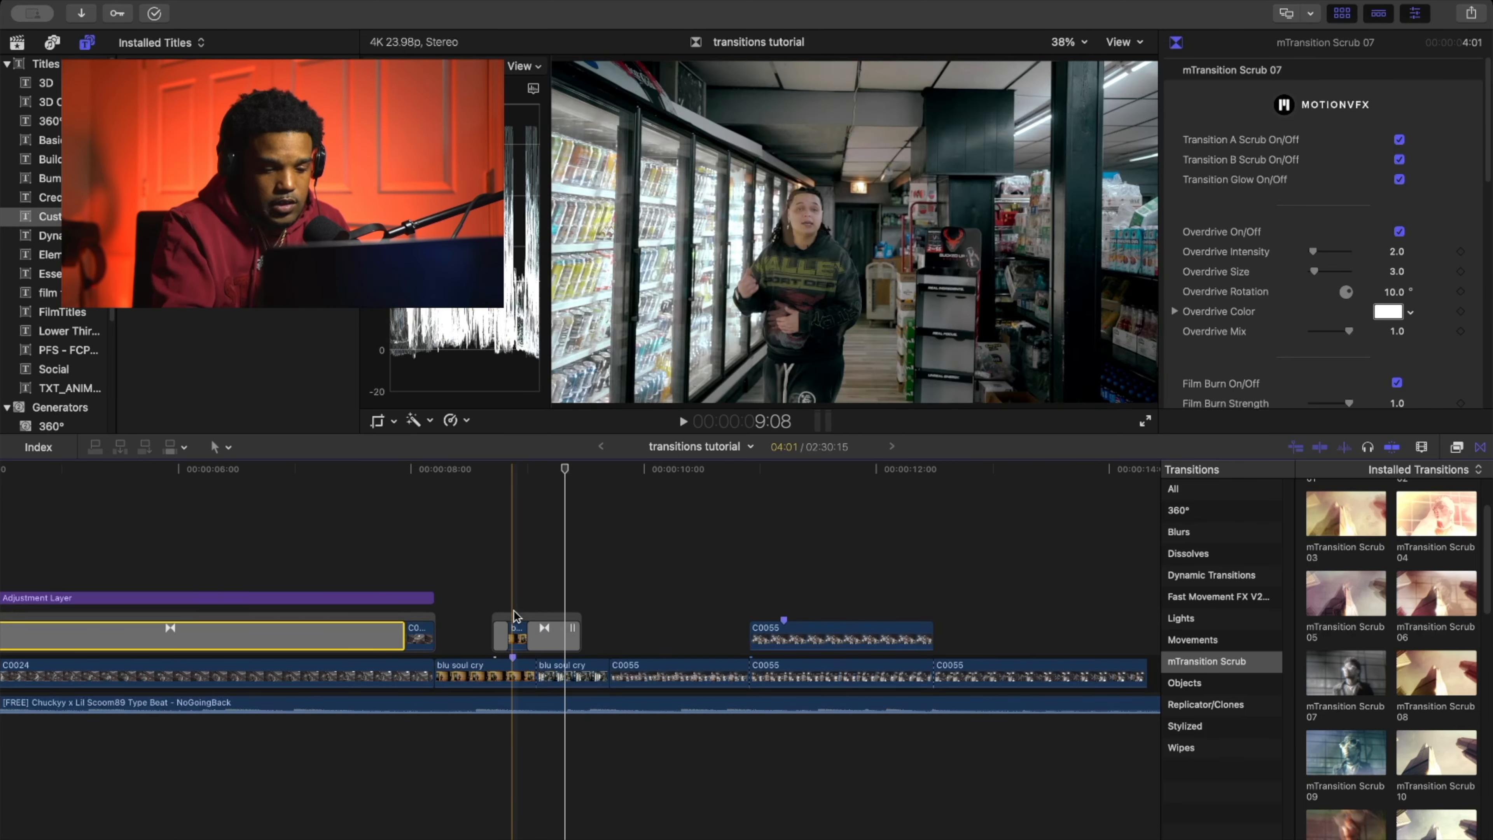
{"action": "left_click", "coordinate": [519, 623]}
{"action": "key", "text": "Delete"}
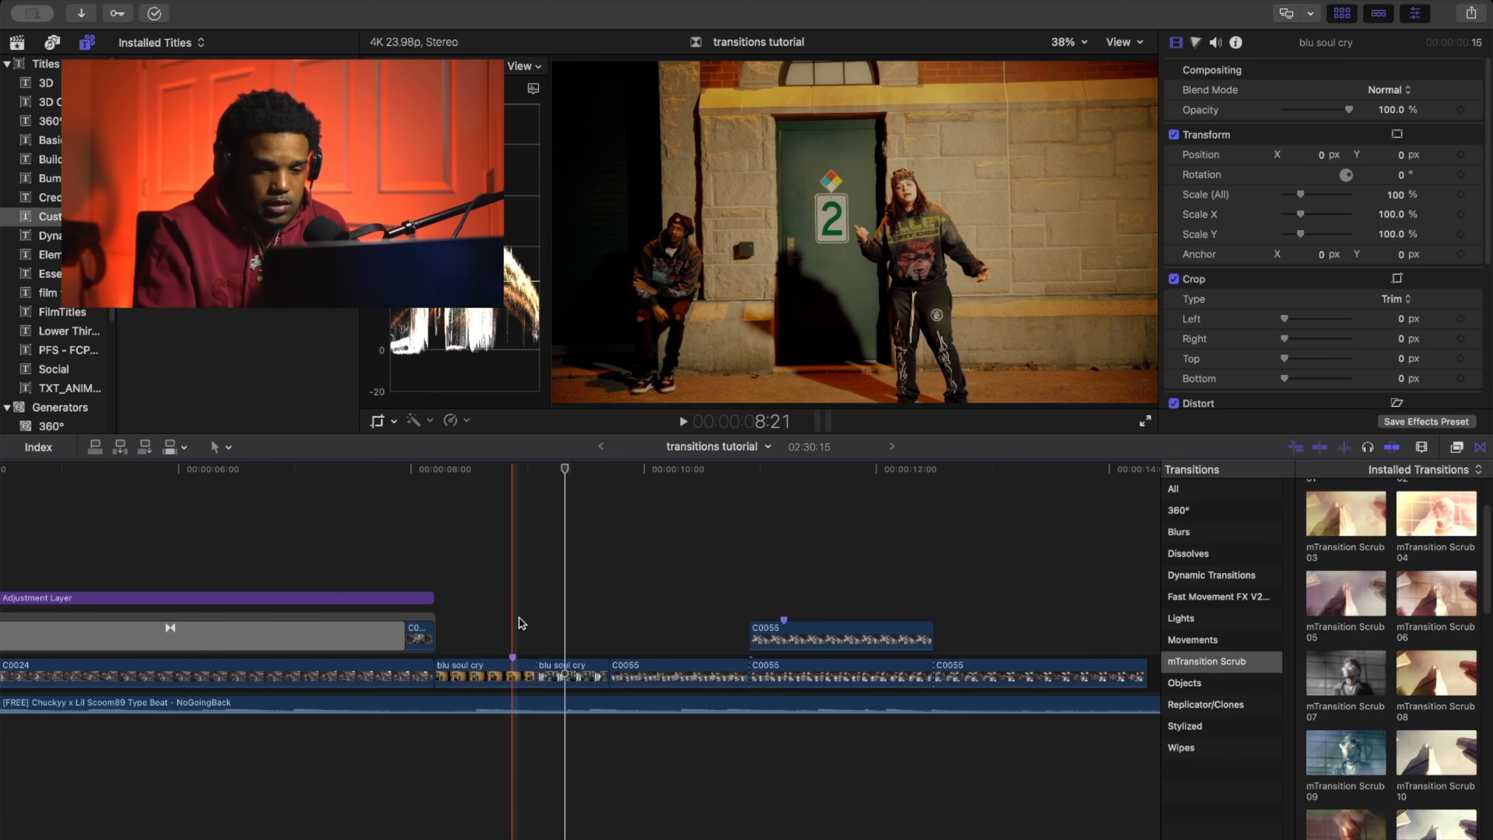
Play the plain cut between the two blu soul cry clips and park the playhead on it.
{"action": "key", "text": "super+equal"}
{"action": "key", "text": "b"}
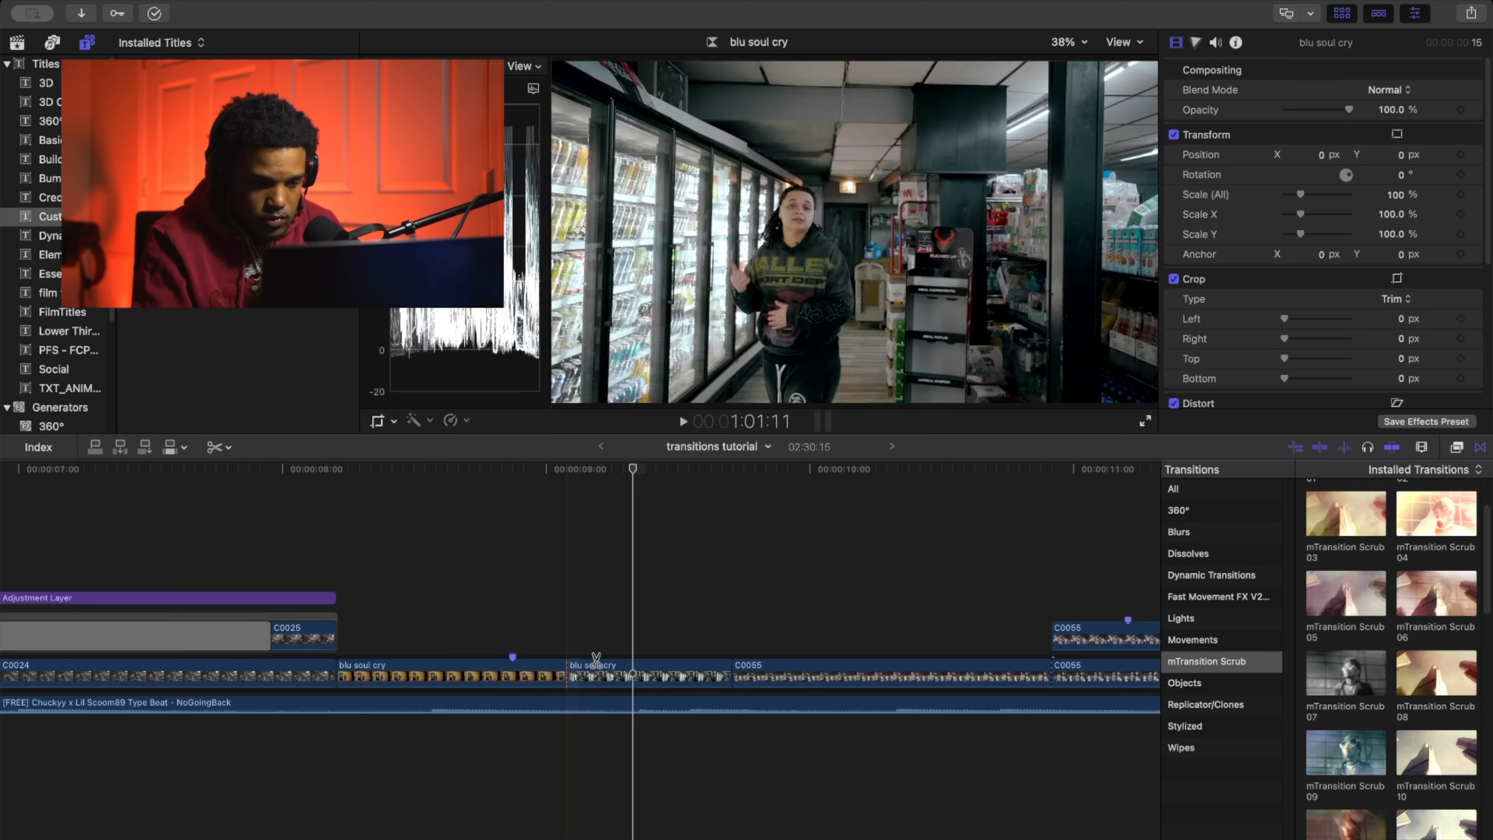
{"action": "key", "text": "space"}
{"action": "key", "text": "space"}
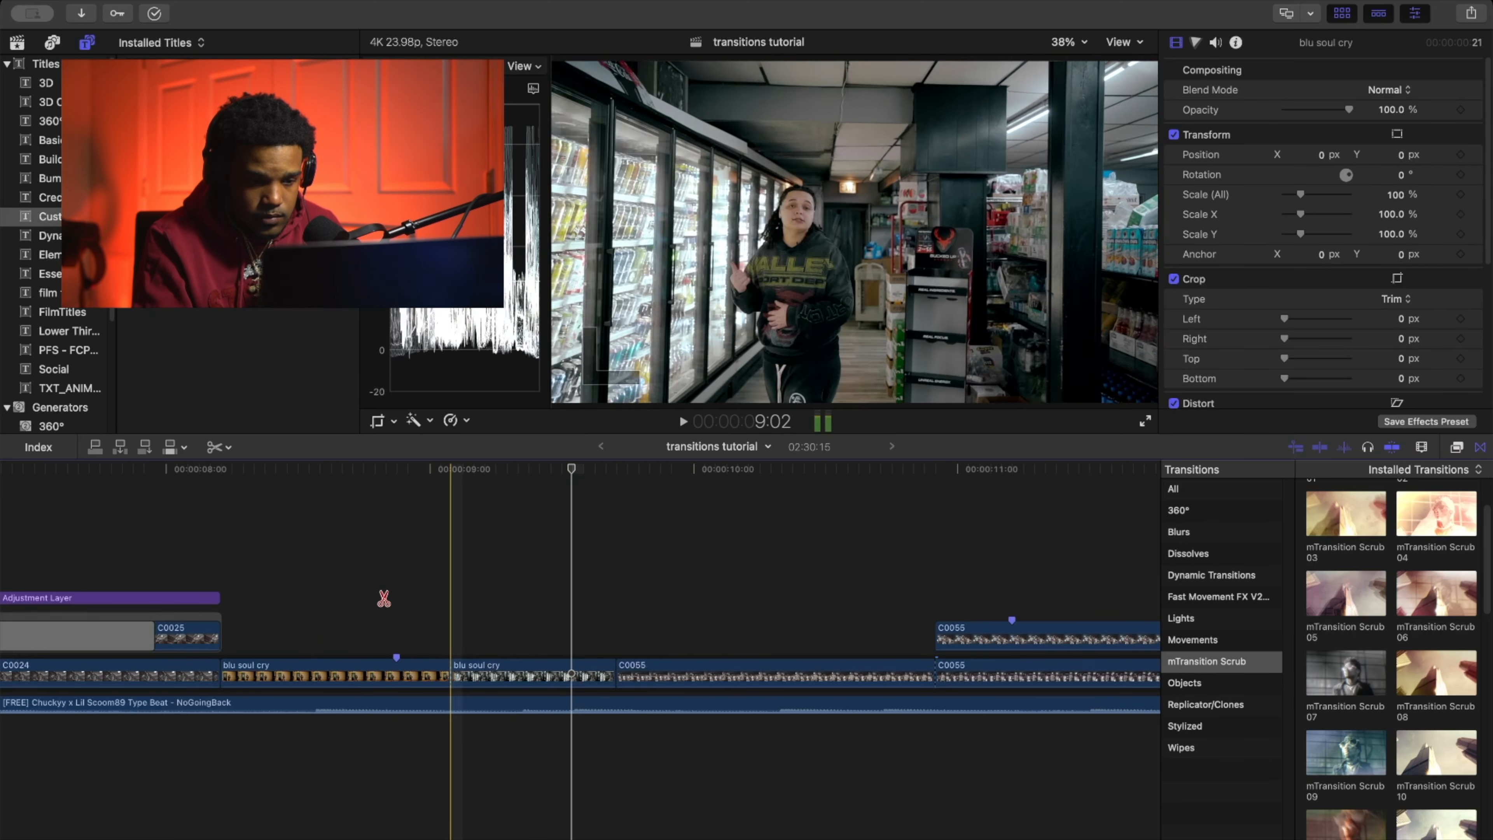
{"action": "key", "text": "space"}
{"action": "key", "text": "space"}
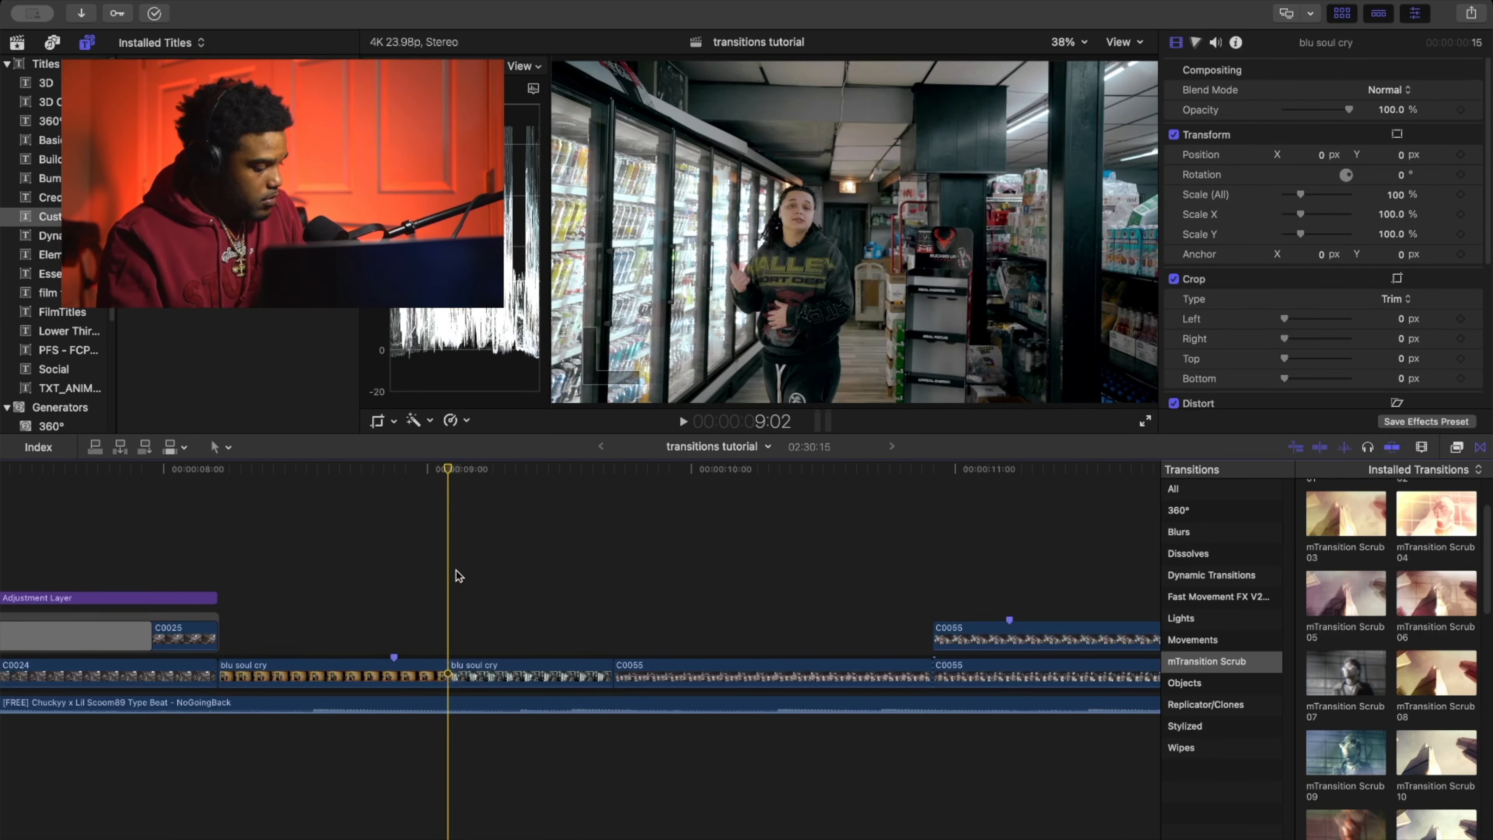
Place a copy of the second blu soul cry clip above the first one, starting at the marker.
{"action": "left_click", "coordinate": [498, 670]}
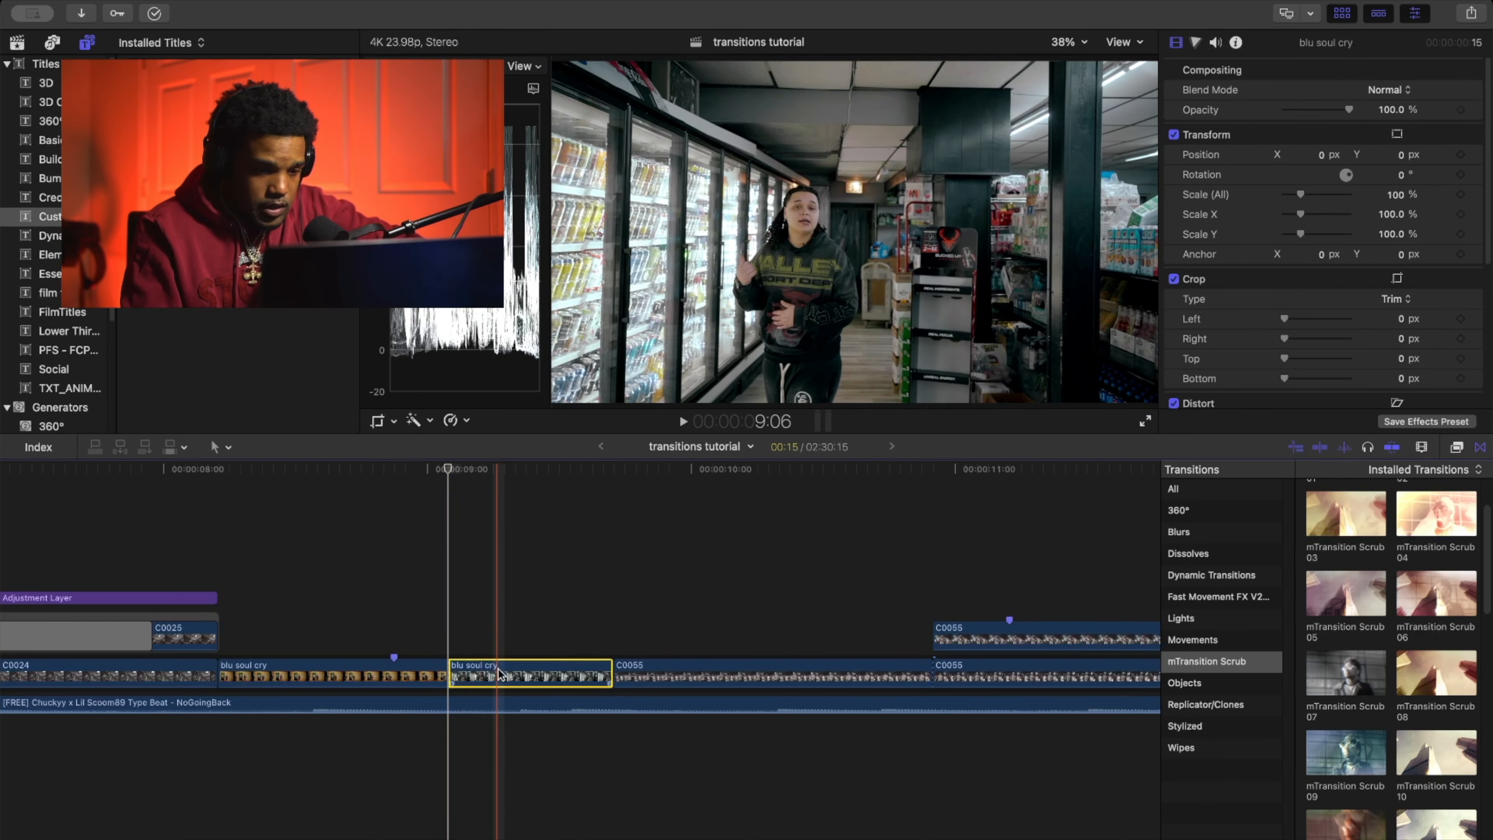
{"action": "left_click_drag", "start_coordinate": [499, 670], "coordinate": [444, 634]}
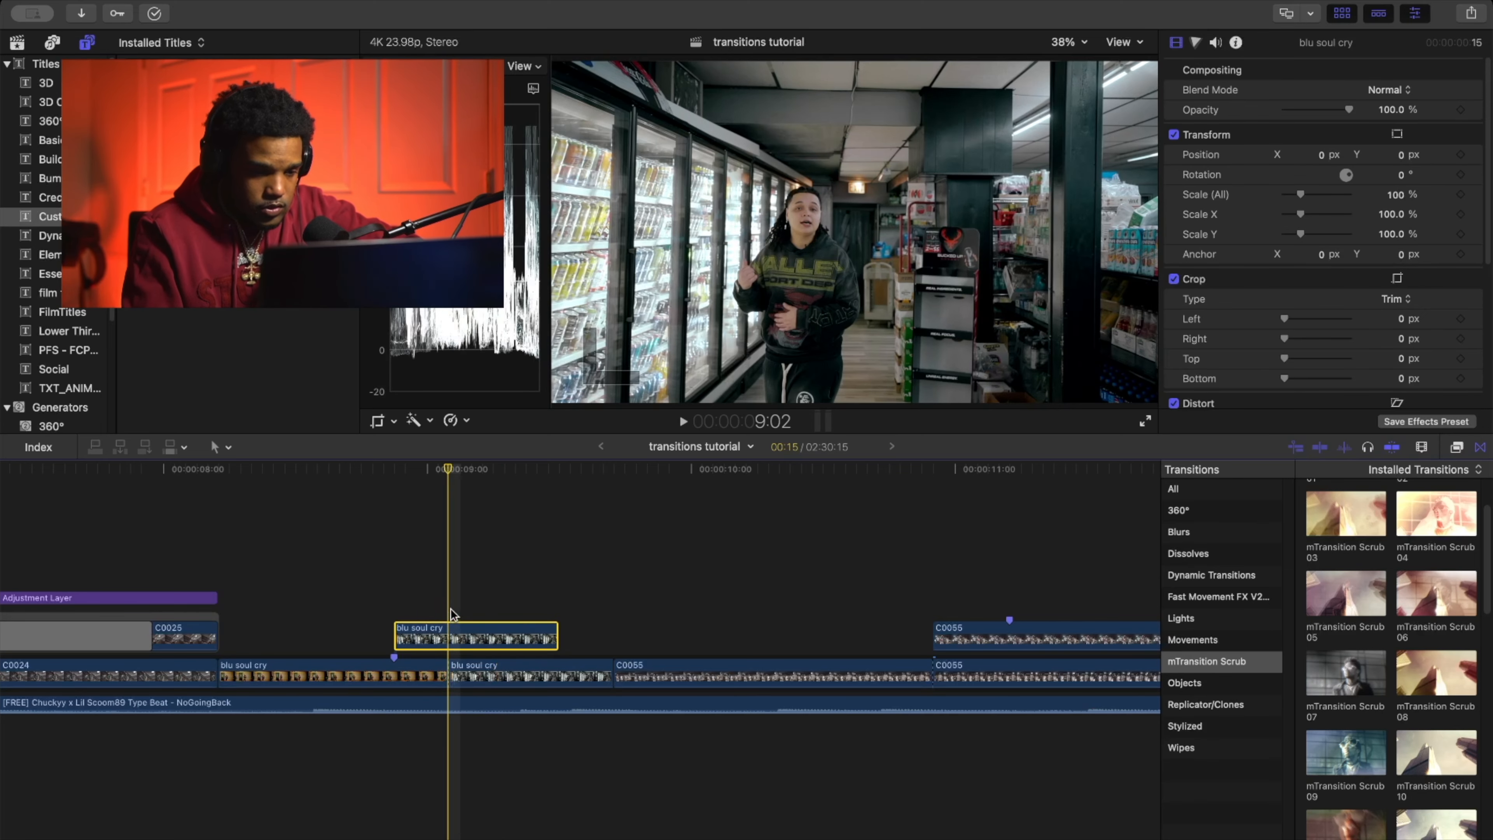
{"action": "right_click", "coordinate": [424, 635]}
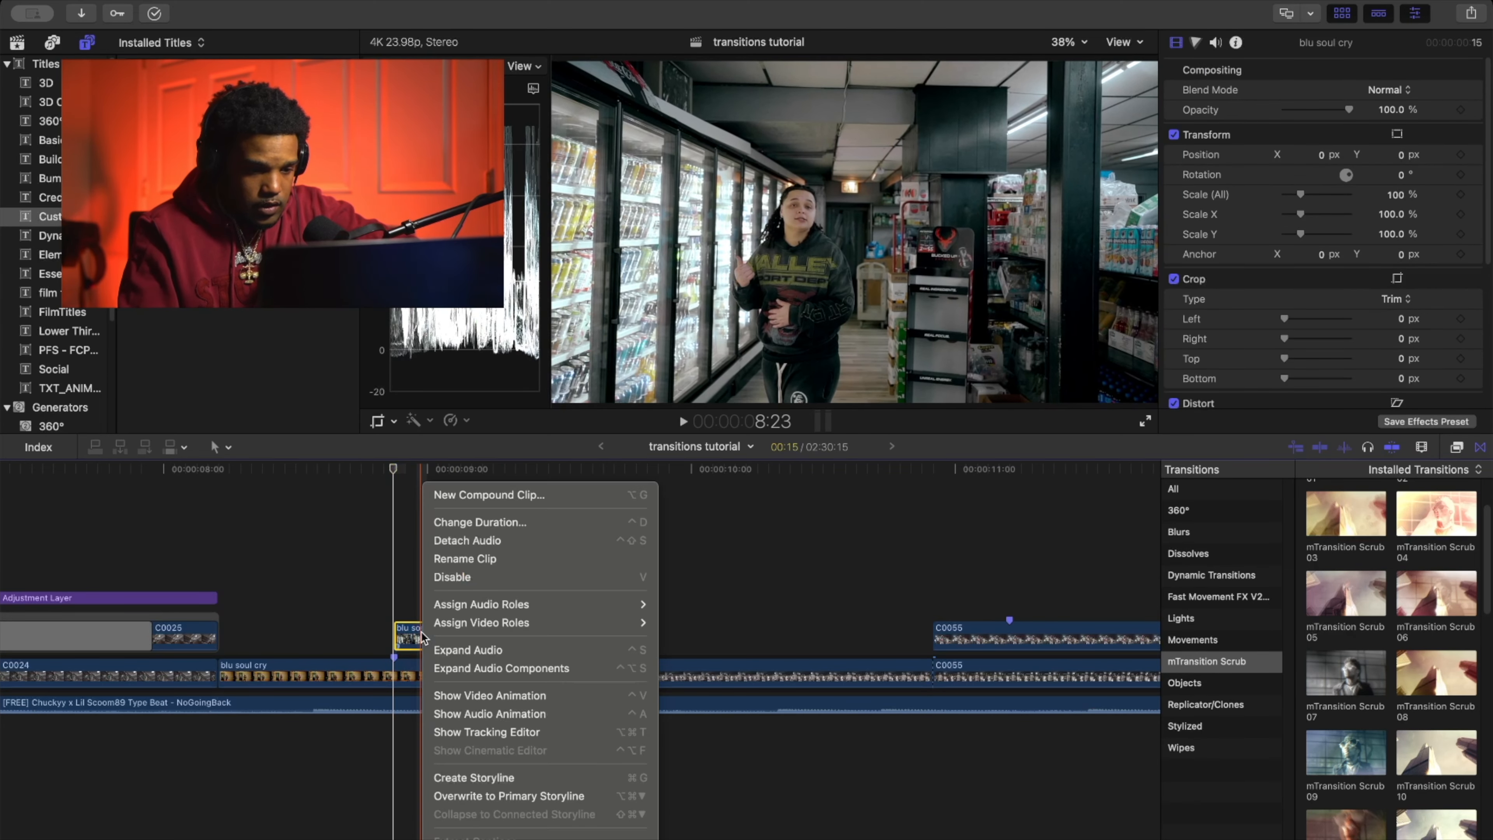
{"action": "left_click", "coordinate": [358, 513]}
Add a hold frame at the start of the connected blu soul cry clip, trim it to end at the cut, and play it back.
{"action": "left_click", "coordinate": [454, 419]}
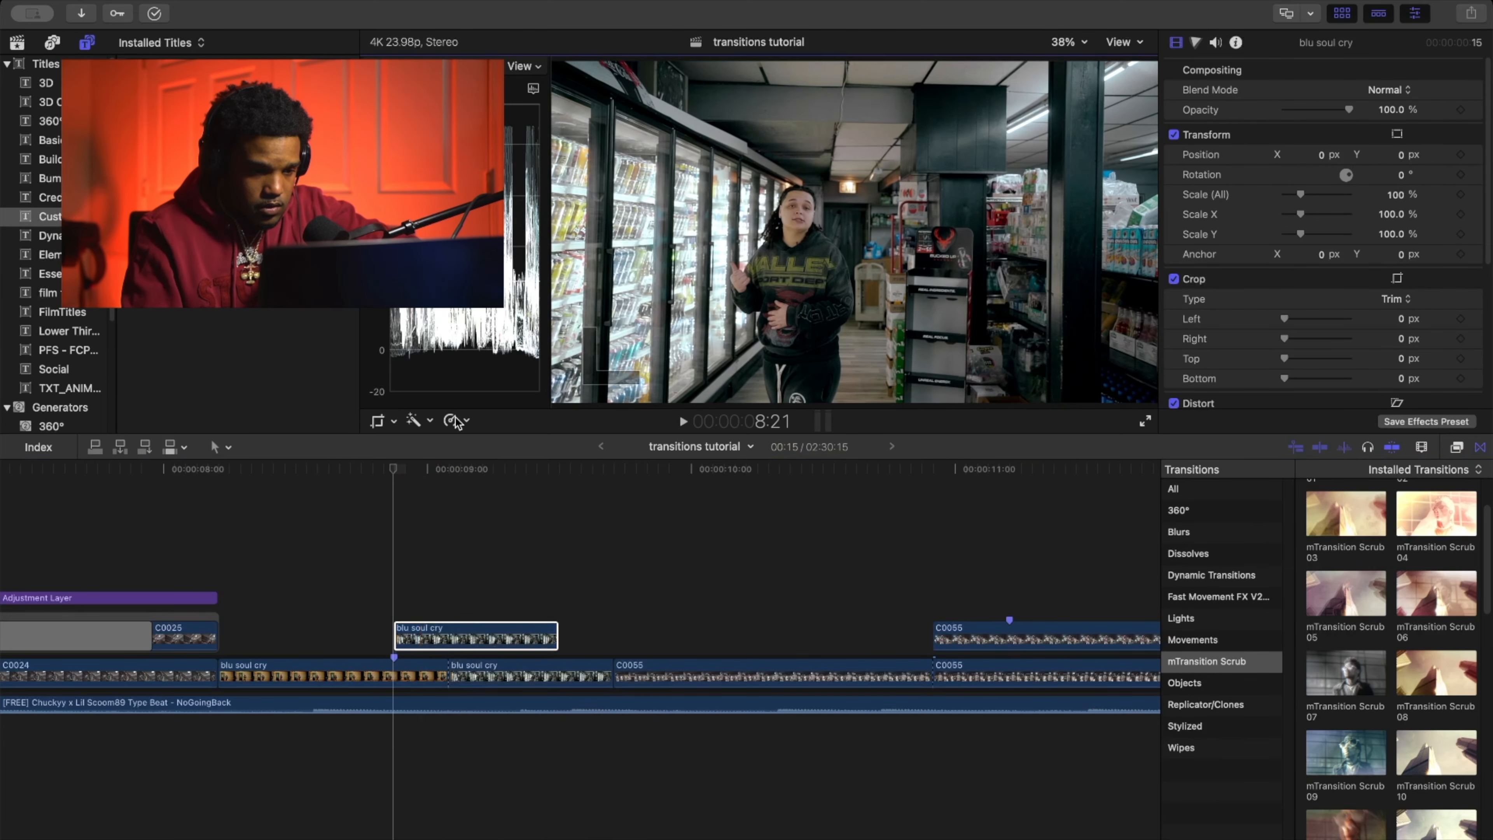
{"action": "left_click", "coordinate": [480, 514]}
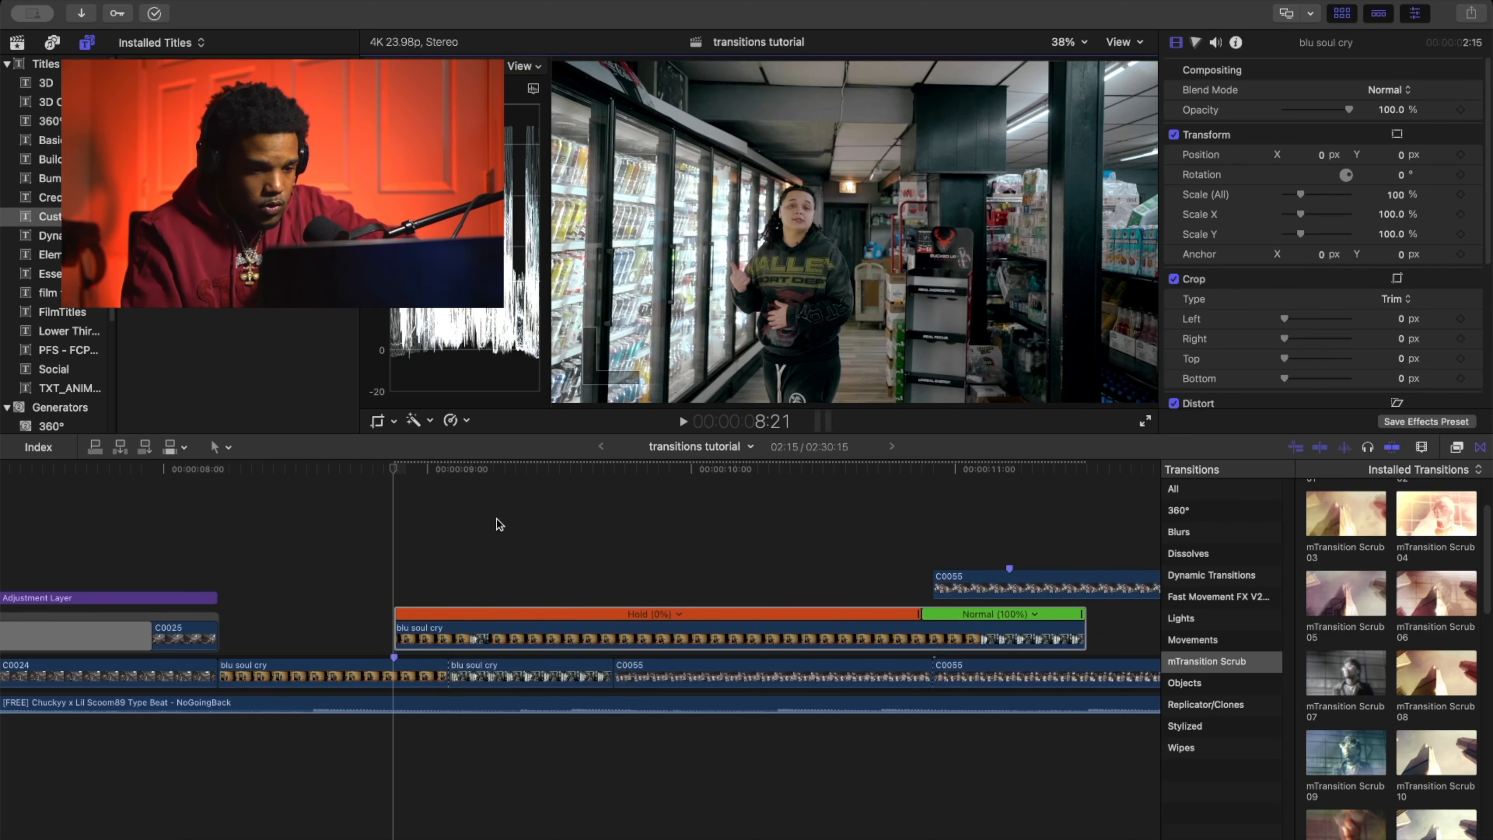
{"action": "left_click_drag", "start_coordinate": [1085, 632], "coordinate": [446, 627]}
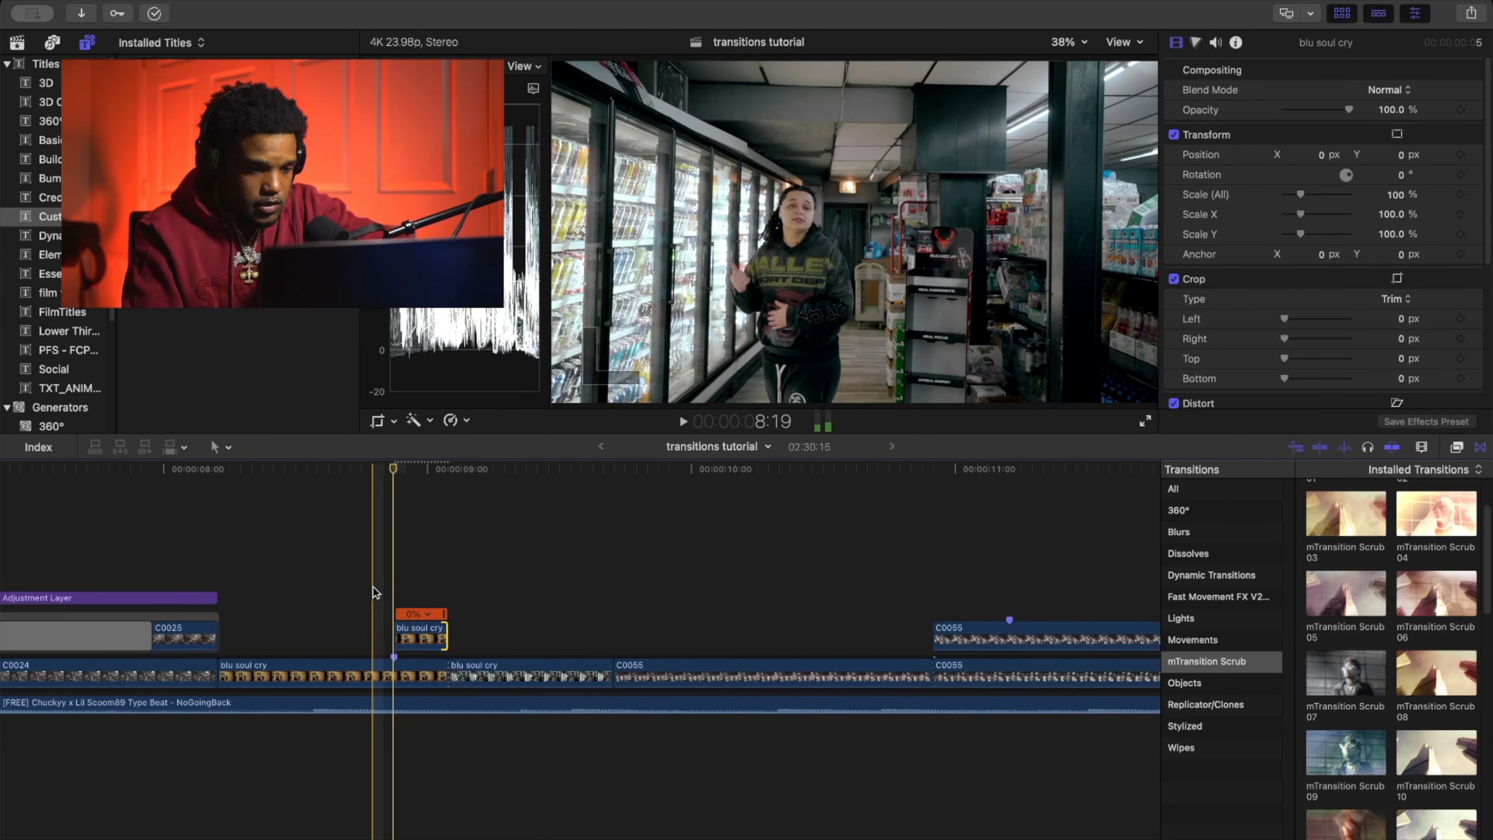
{"action": "key", "text": "space"}
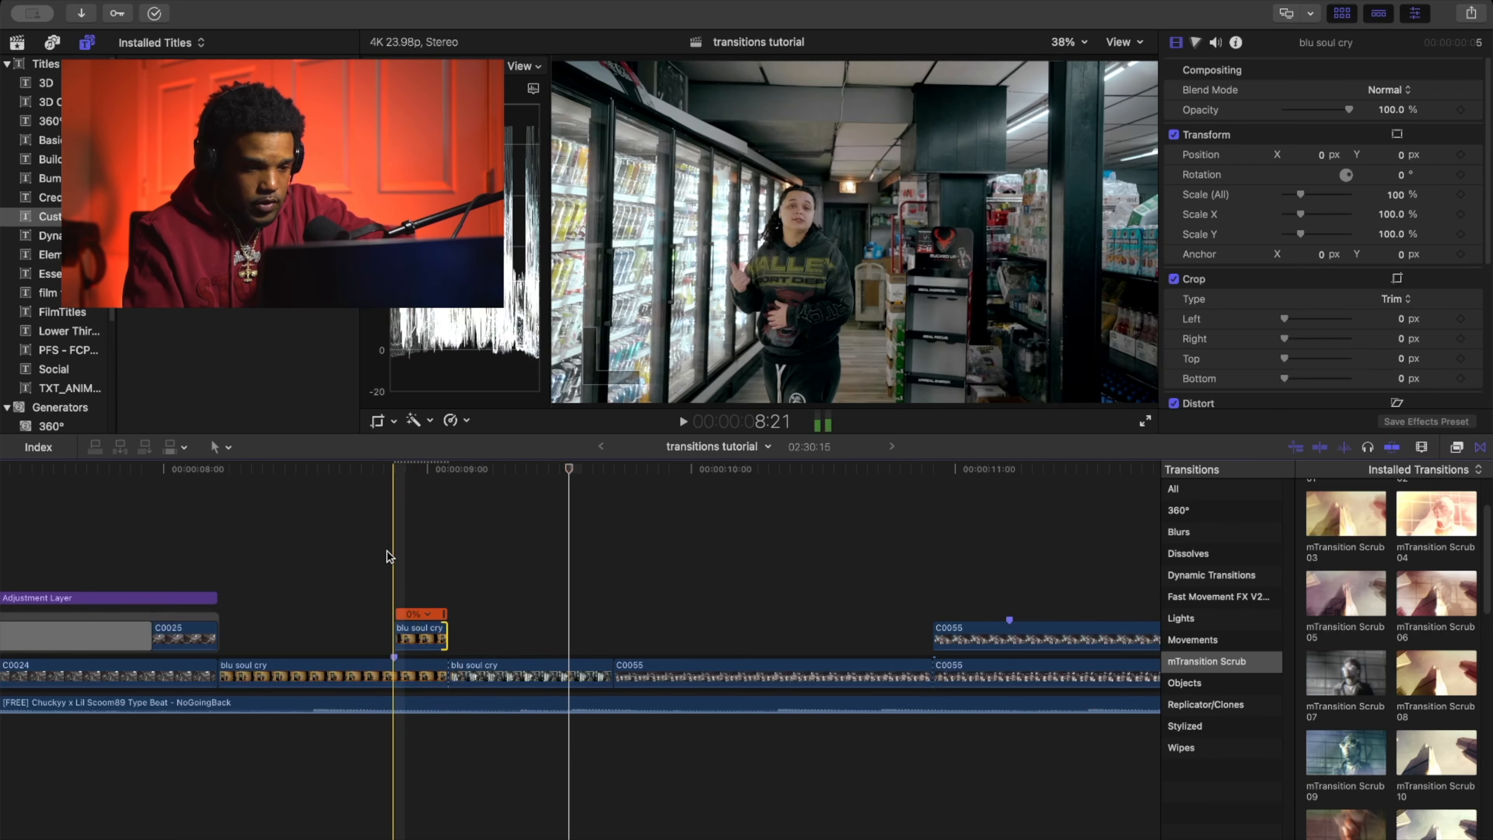
{"action": "left_click", "coordinate": [390, 552]}
Apply the Draw Mask effect from Masks and Keying to the connected blu soul cry freeze frame.
{"action": "left_click", "coordinate": [410, 635]}
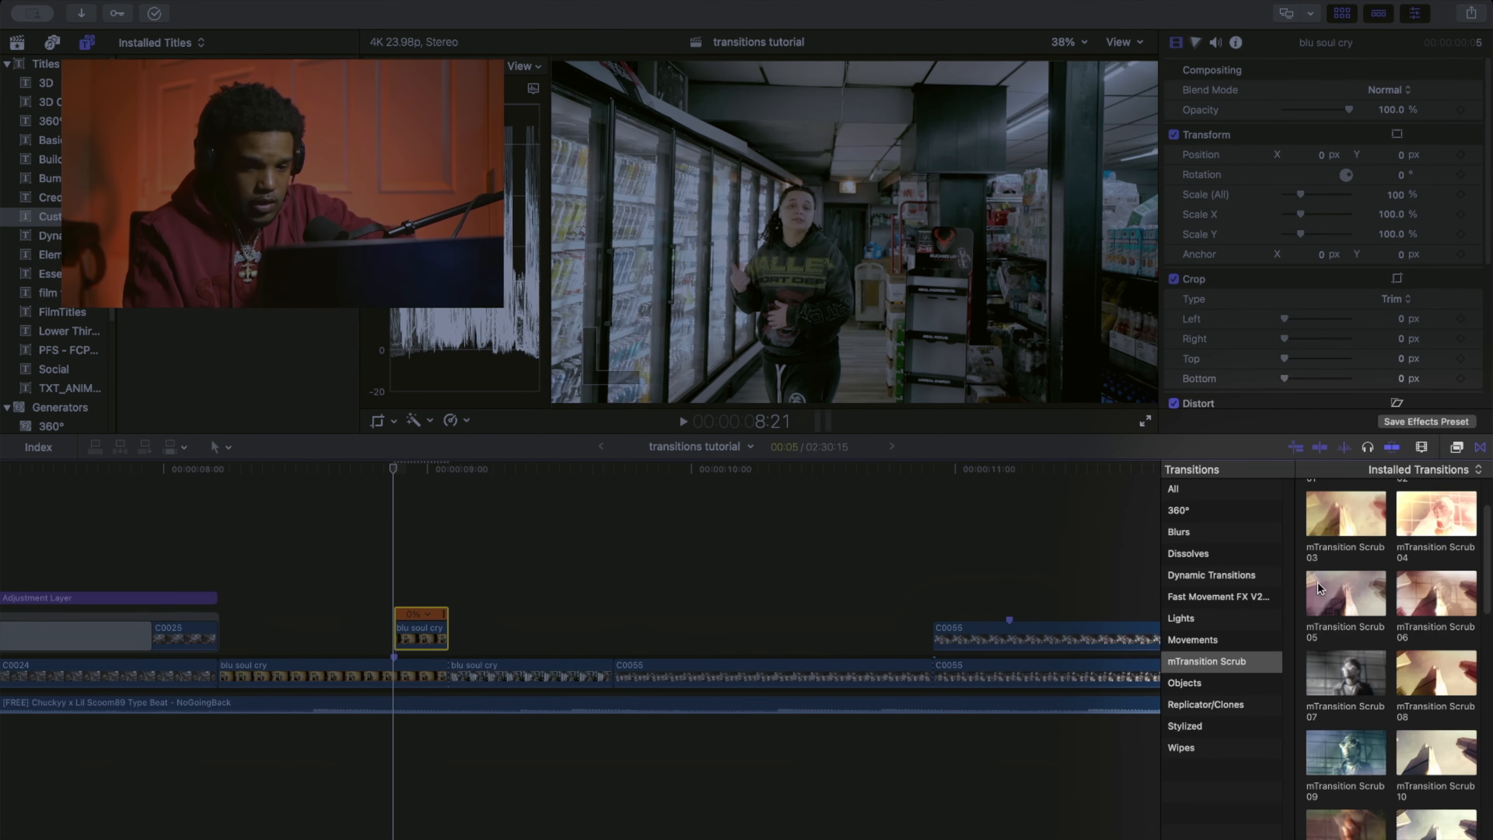
{"action": "left_click", "coordinate": [1456, 449]}
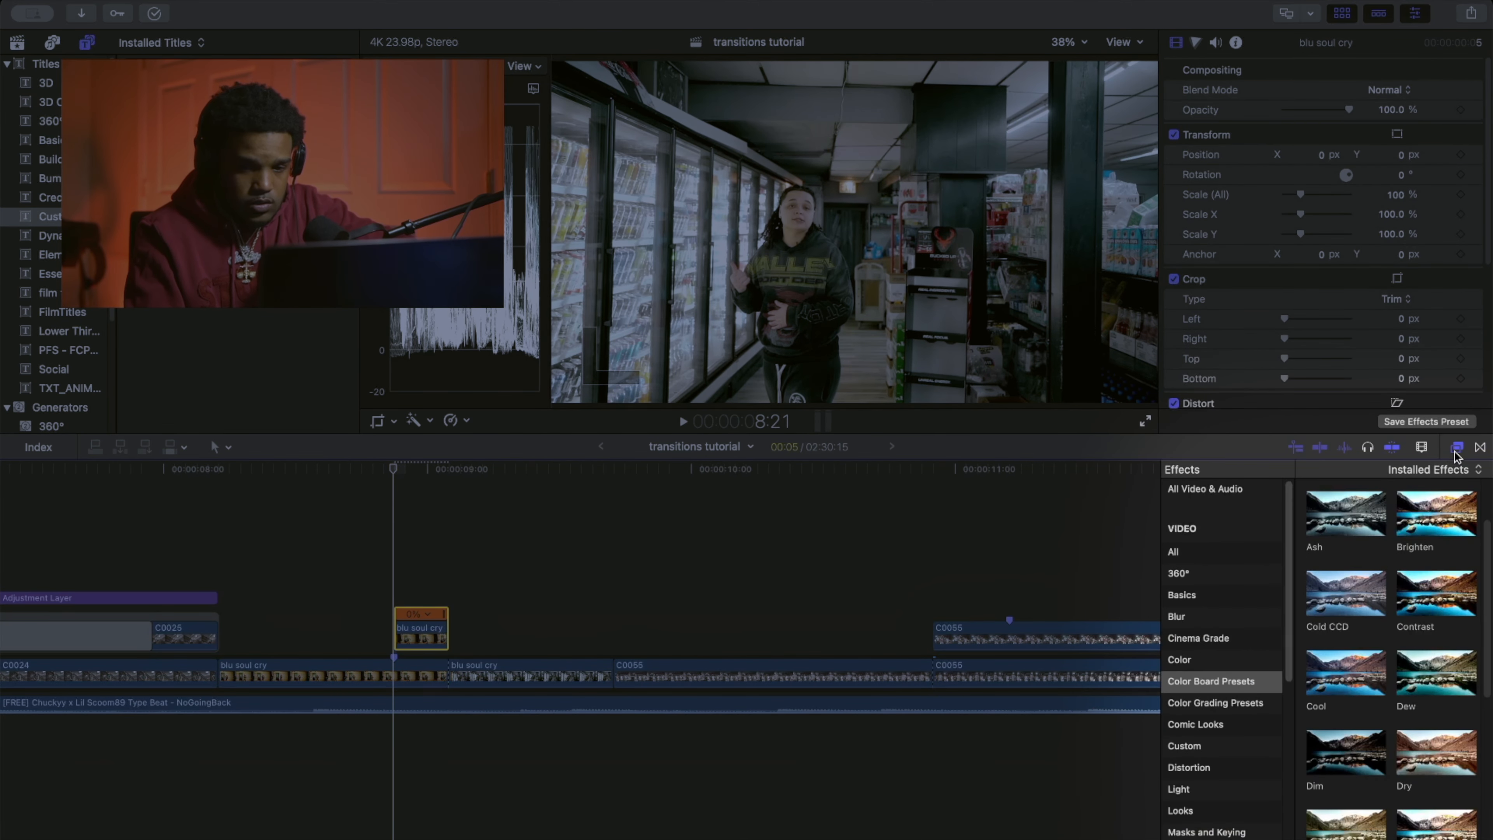
{"action": "scroll", "coordinate": [1242, 762], "scroll_direction": "down", "scroll_amount": 3}
{"action": "left_click", "coordinate": [1240, 748]}
{"action": "mouse_move", "coordinate": [1413, 535]}
{"action": "left_mouse_down"}
{"action": "mouse_move", "coordinate": [1175, 588]}
{"action": "mouse_move", "coordinate": [426, 626]}
{"action": "mouse_move", "coordinate": [438, 647]}
{"action": "left_mouse_up"}
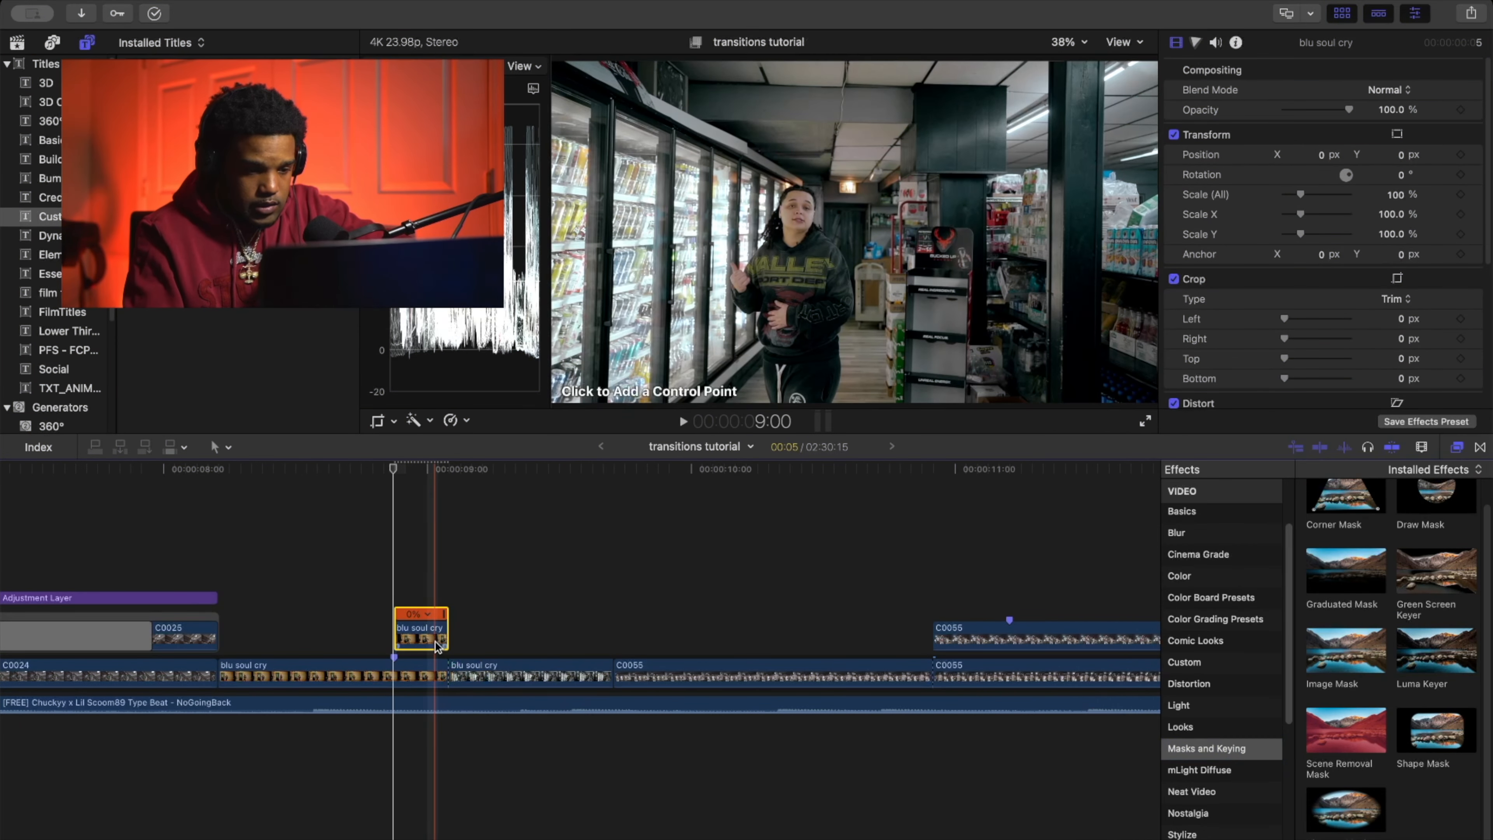
Draw a closed Bezier mask around the performer's outline in the store freeze frame, isolating her over the clip below.
{"action": "left_click", "coordinate": [1075, 43]}
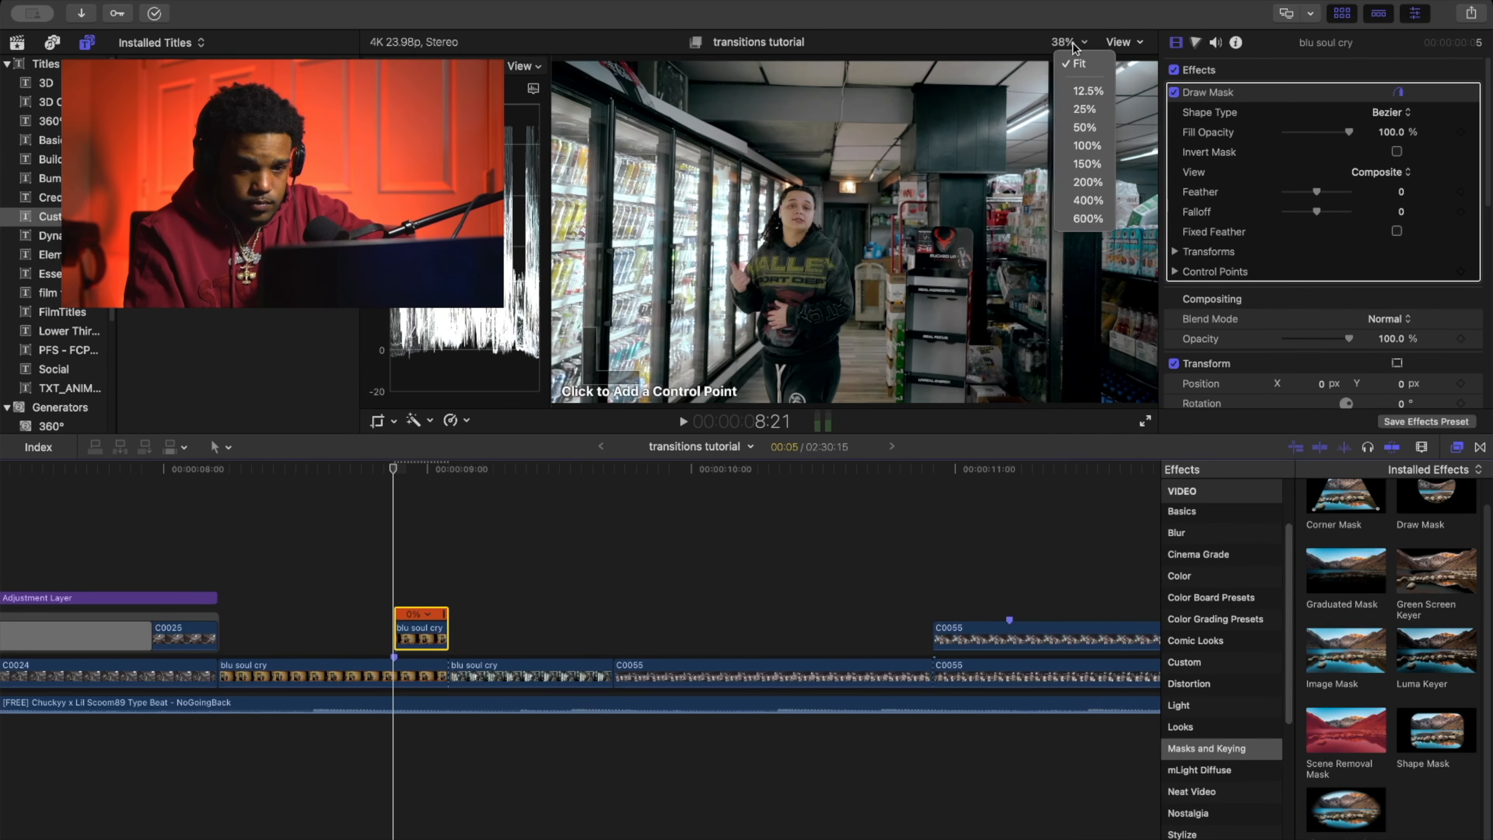
{"action": "left_click", "coordinate": [1085, 147]}
{"action": "left_click_drag", "start_coordinate": [1128, 227], "coordinate": [1122, 240]}
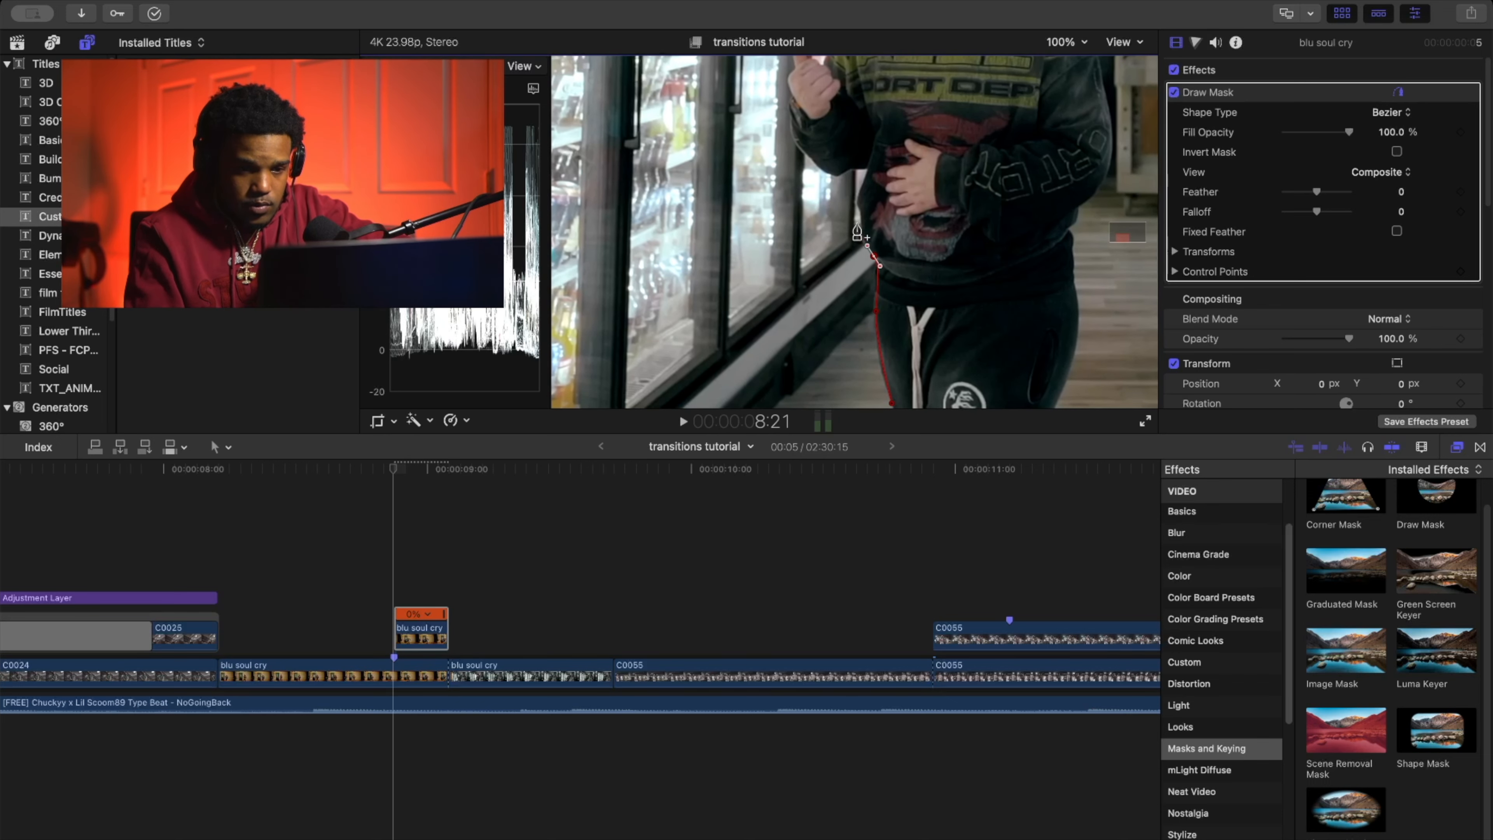
{"action": "scroll", "coordinate": [789, 82], "scroll_direction": "up", "scroll_amount": 5}
{"action": "left_click", "coordinate": [921, 168]}
{"action": "scroll", "coordinate": [1134, 244], "scroll_direction": "up", "scroll_amount": 5}
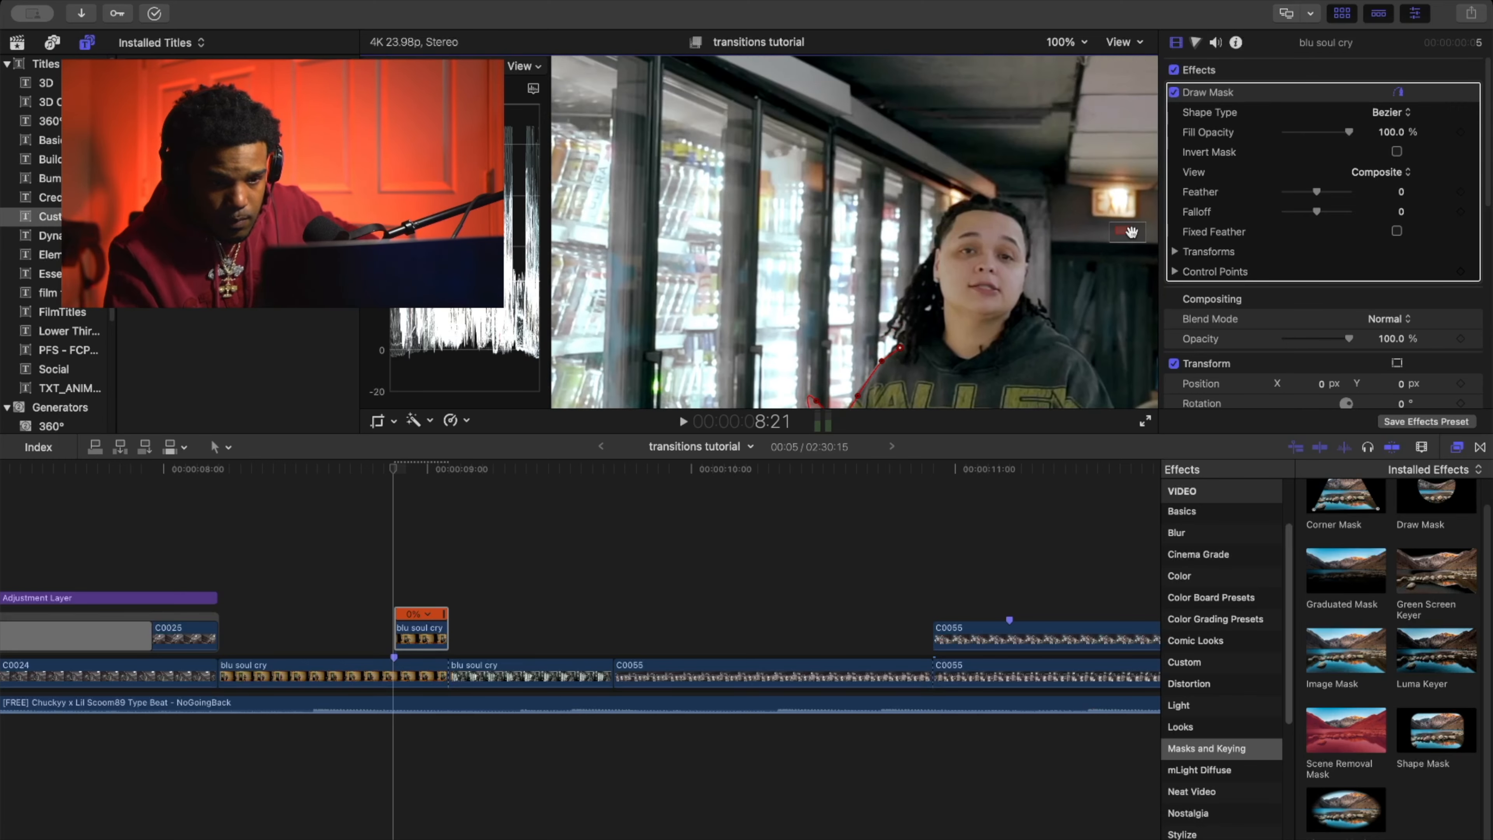
{"action": "left_click", "coordinate": [1073, 42]}
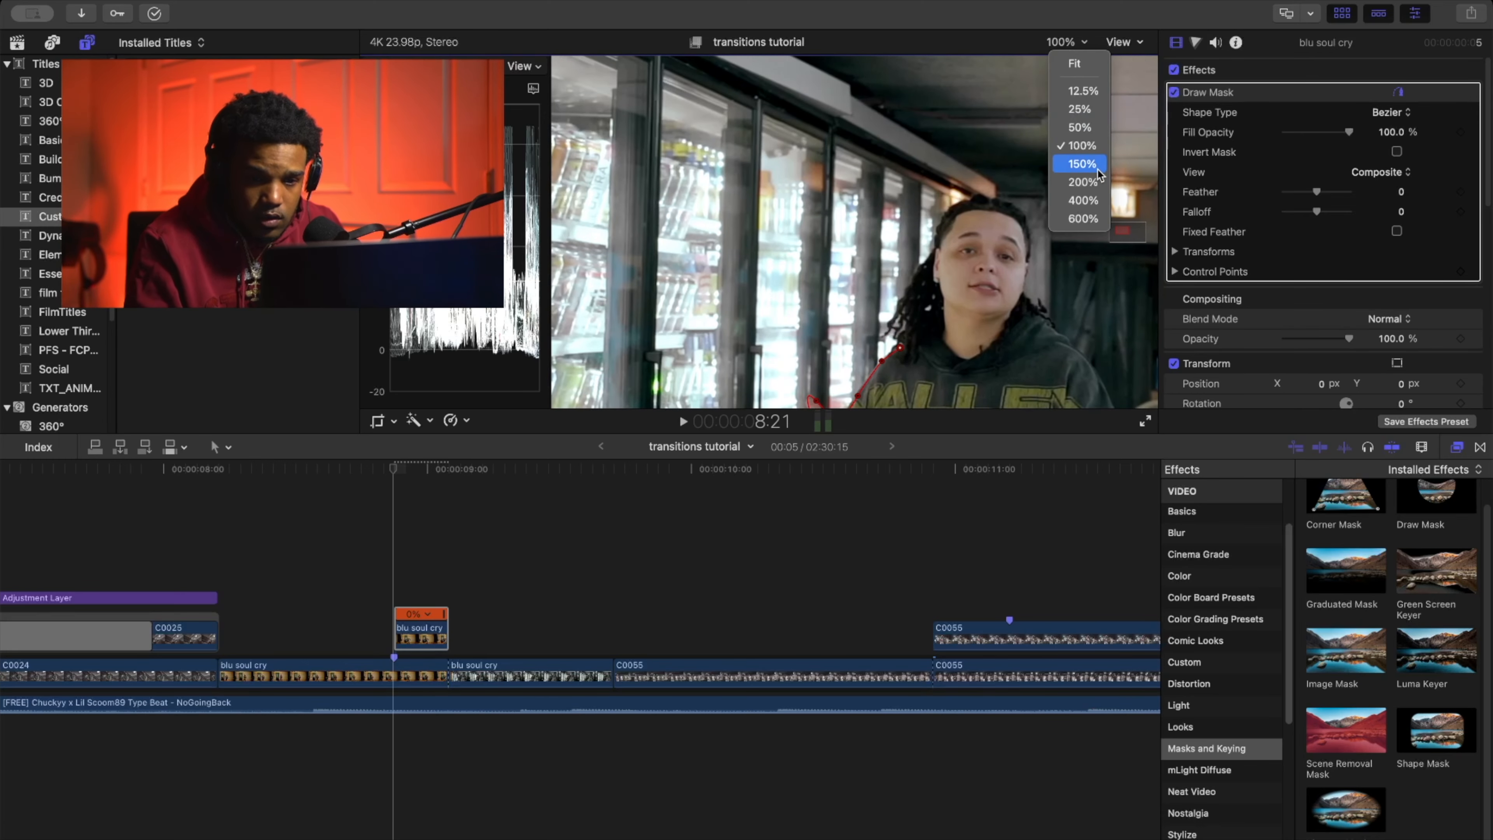
{"action": "left_click", "coordinate": [1082, 164]}
{"action": "left_click", "coordinate": [1083, 43]}
{"action": "left_click", "coordinate": [1087, 182]}
{"action": "scroll", "coordinate": [1083, 74], "scroll_direction": "up", "scroll_amount": 5}
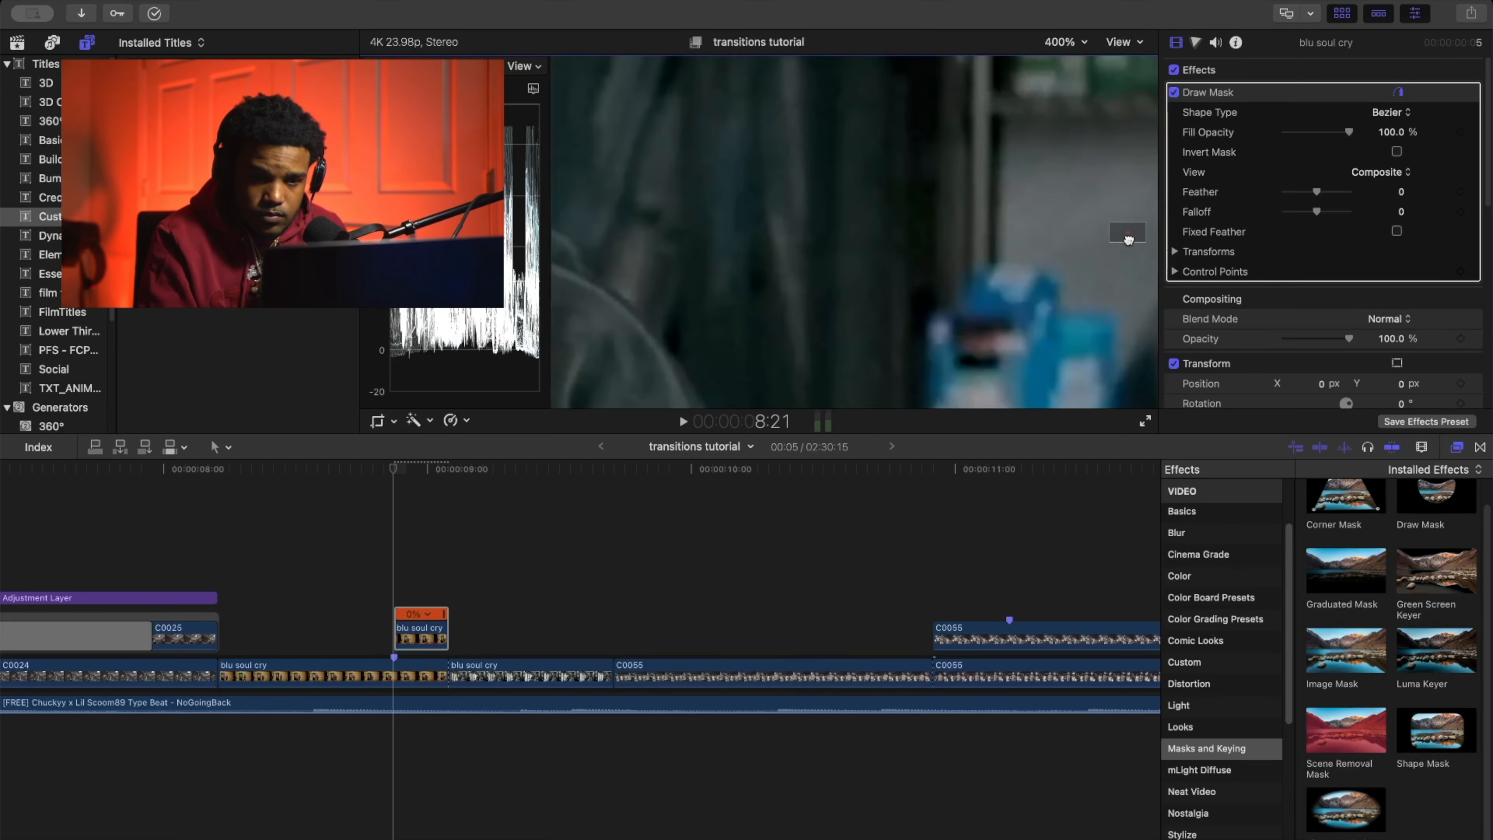
{"action": "scroll", "coordinate": [820, 298], "scroll_direction": "down", "scroll_amount": 10}
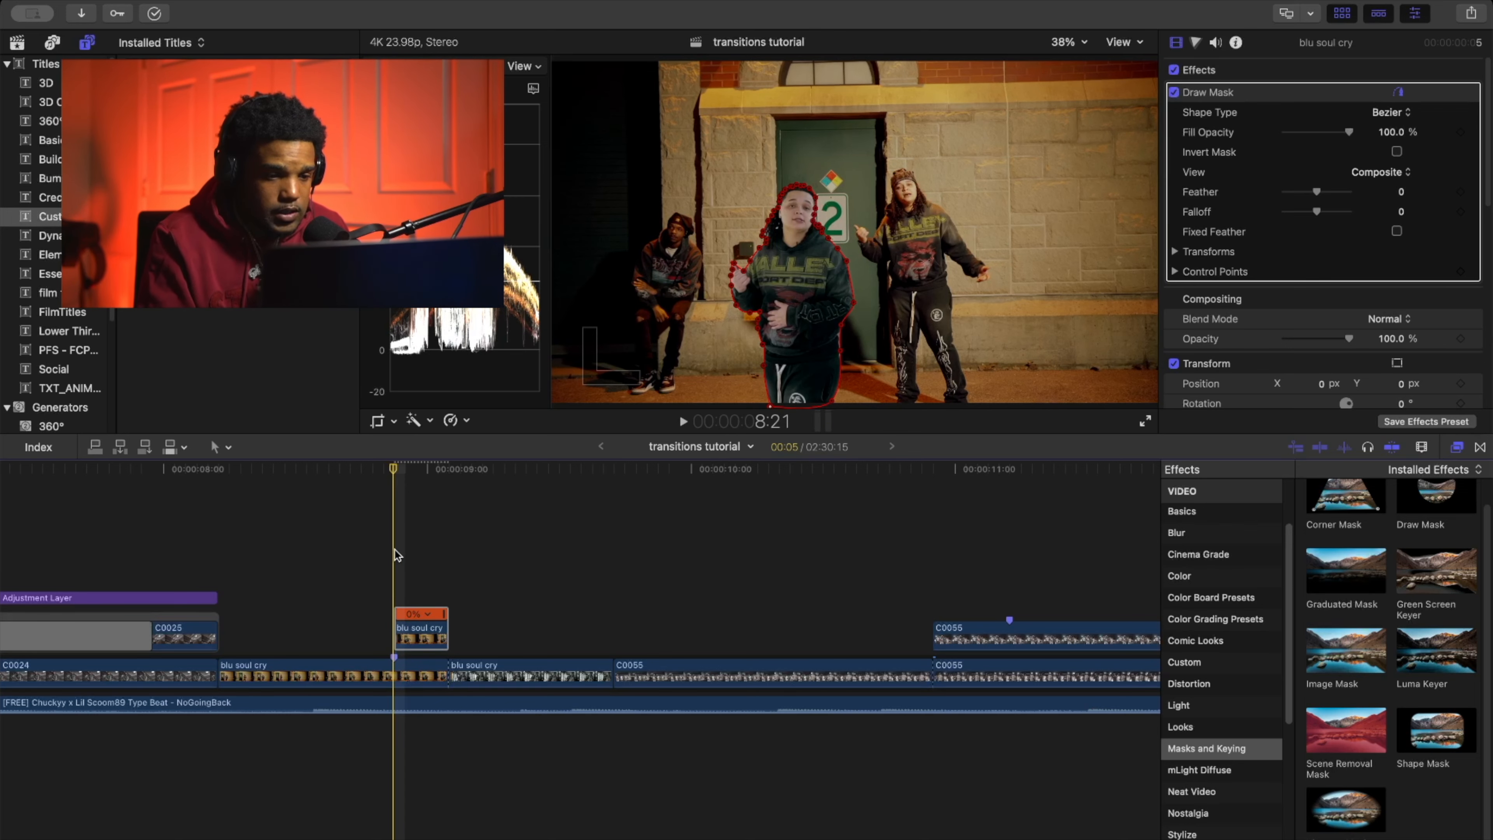
Play the masked freeze frame leading into the second blu soul cry clip several times.
{"action": "key", "text": "space"}
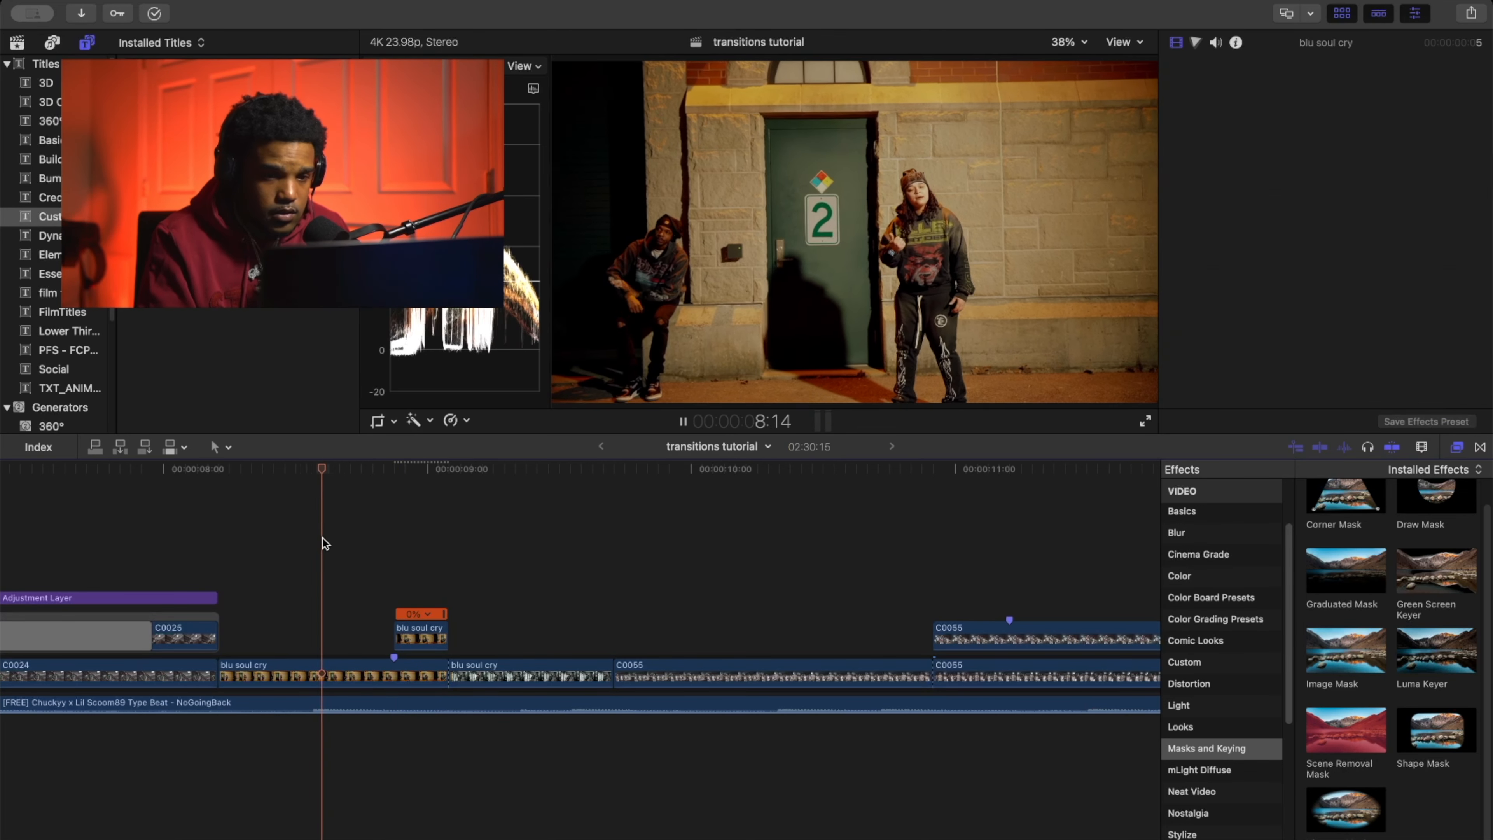
{"action": "key", "text": "space"}
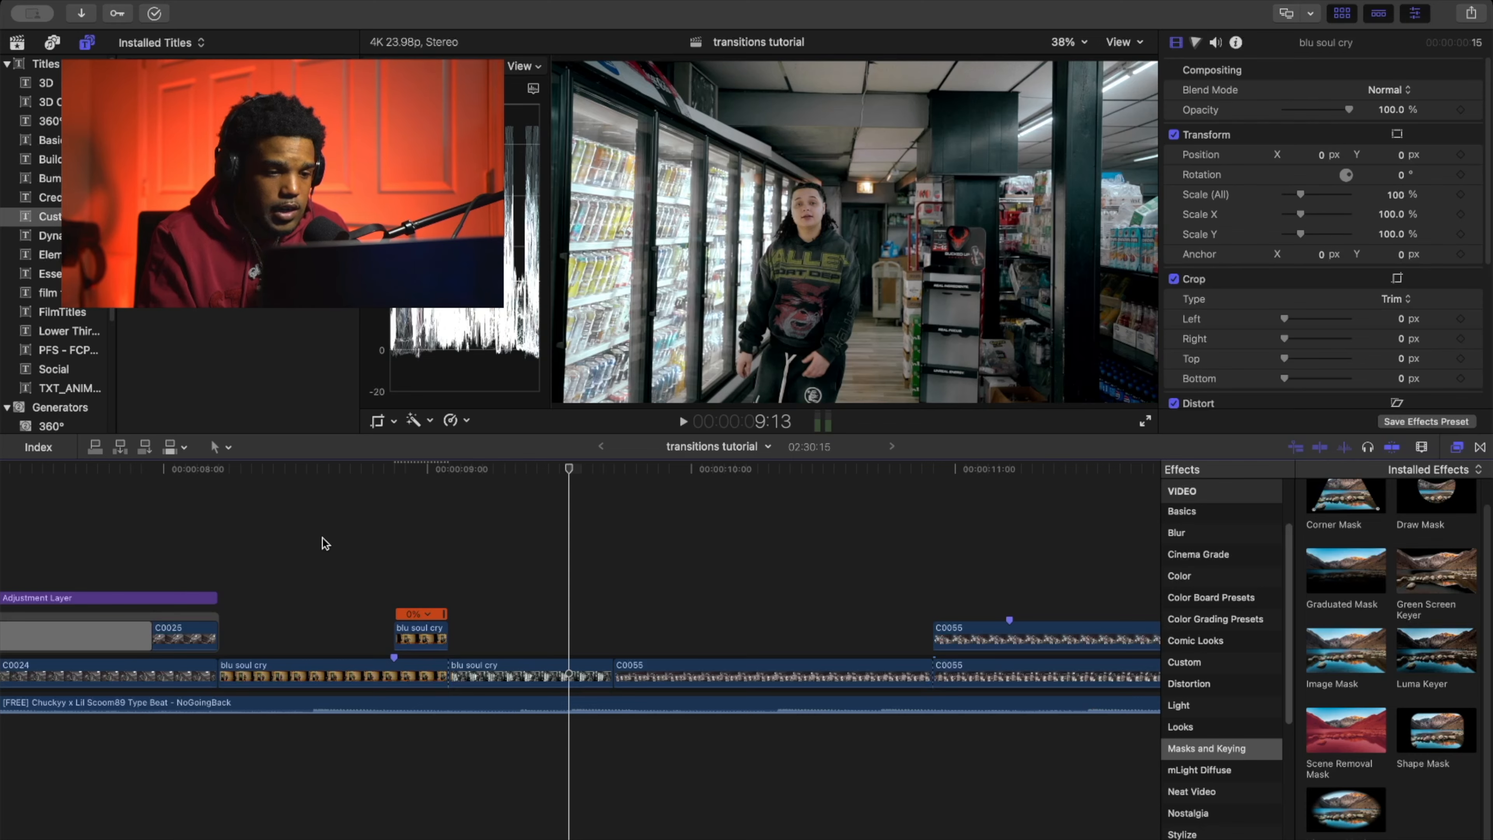
{"action": "left_click", "coordinate": [294, 503]}
{"action": "key", "text": "space"}
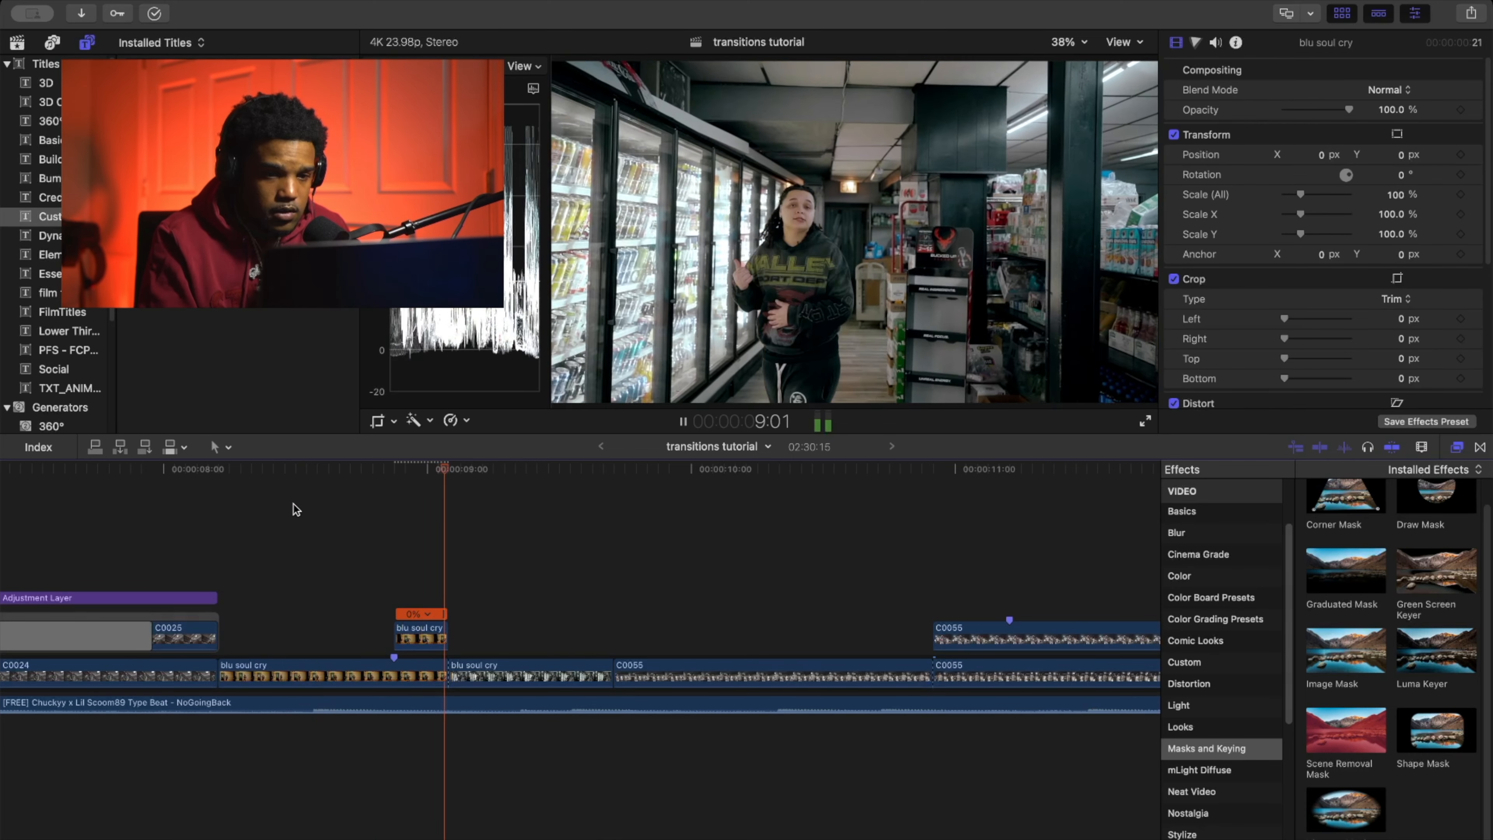
{"action": "key", "text": "space"}
{"action": "key", "text": "space"}
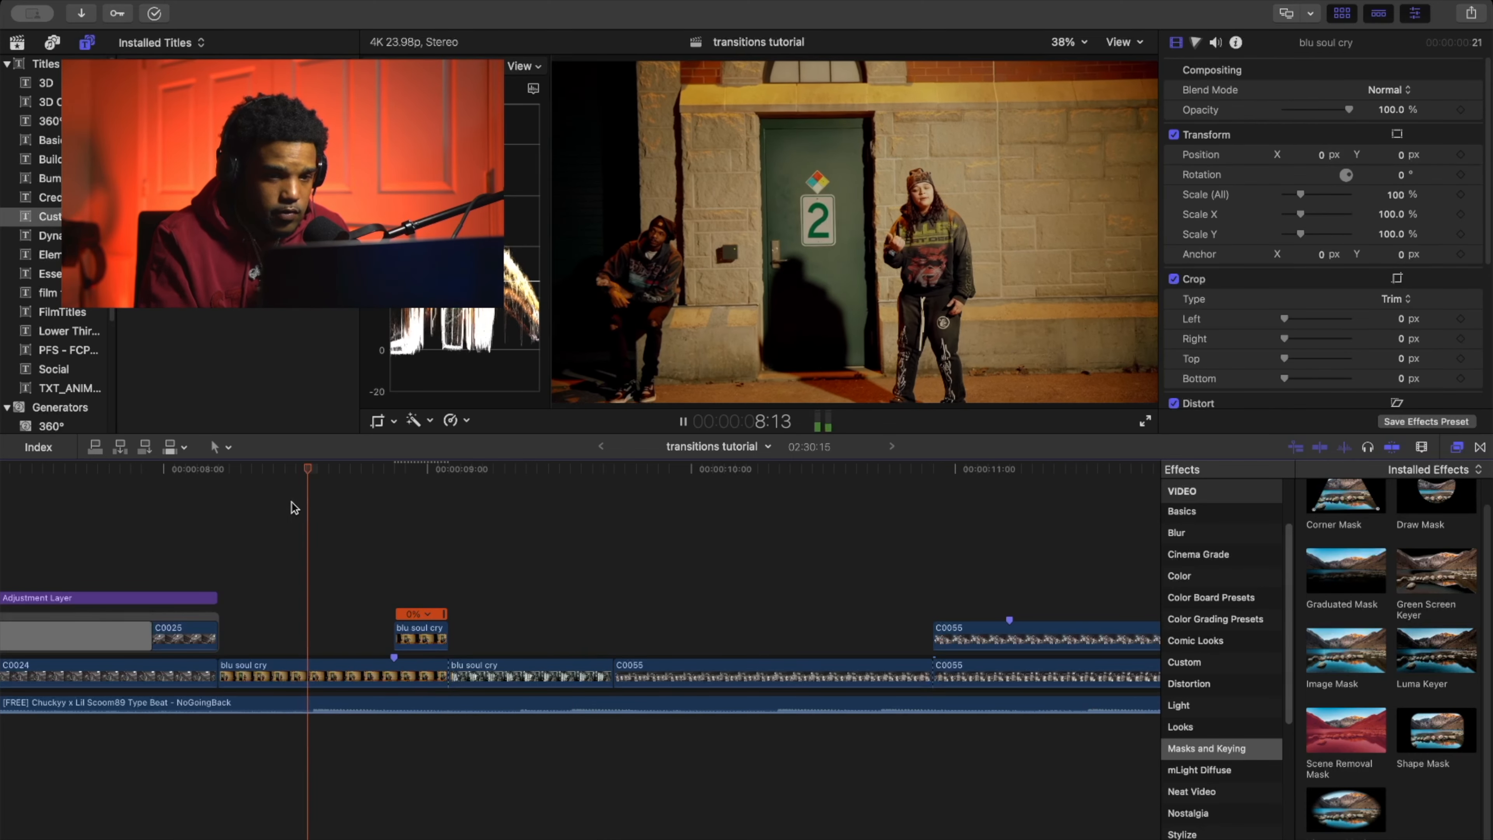
Keyframe the masked freeze frame's Transform at its end, and set its starting Position X to 743 px for a horizontal slide.
{"action": "key", "text": "space"}
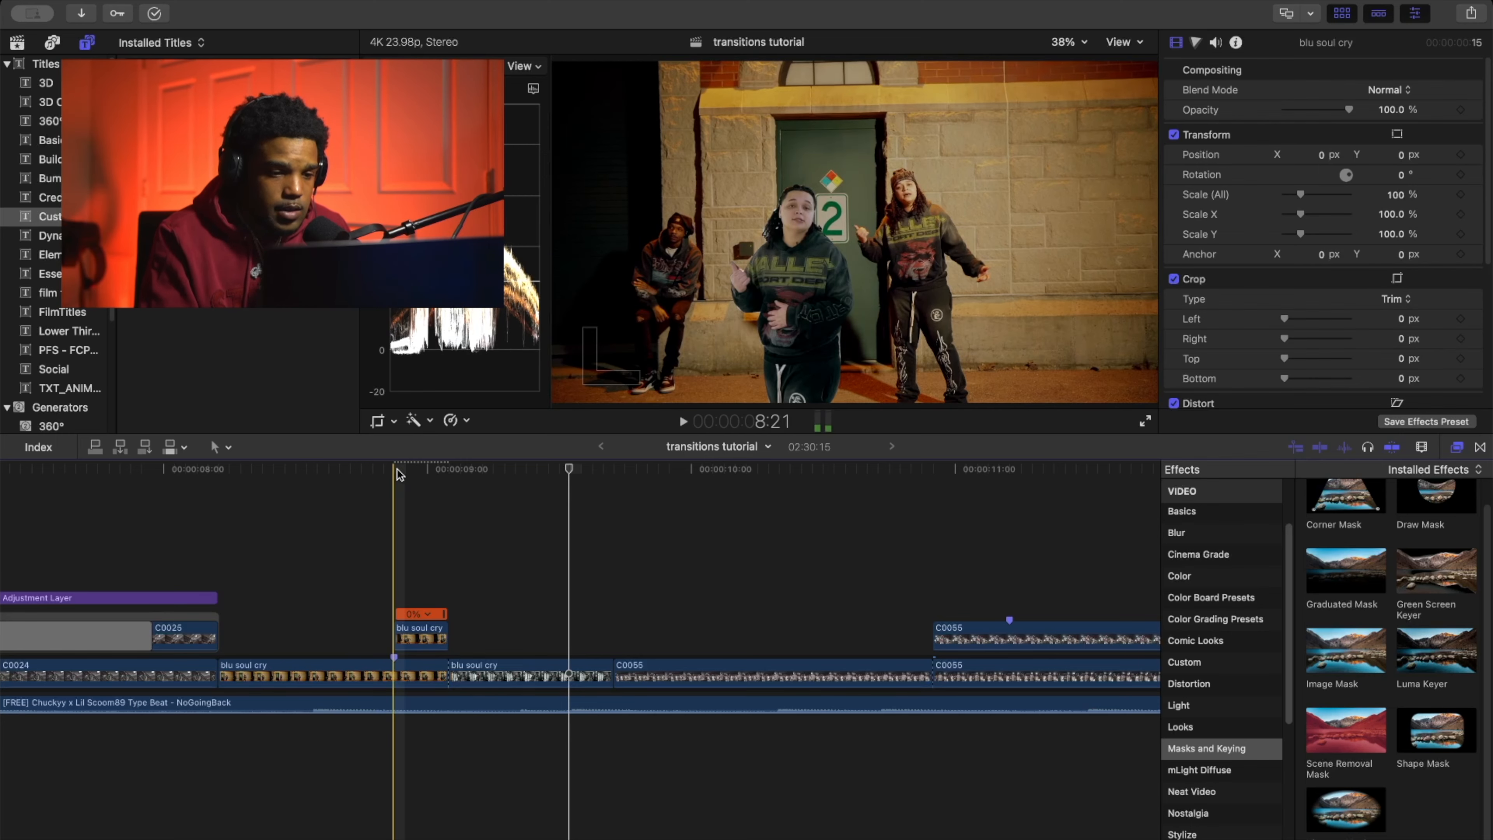
{"action": "left_click", "coordinate": [398, 469]}
{"action": "key", "text": "c"}
{"action": "scroll", "coordinate": [397, 470], "scroll_direction": "right", "scroll_amount": 1}
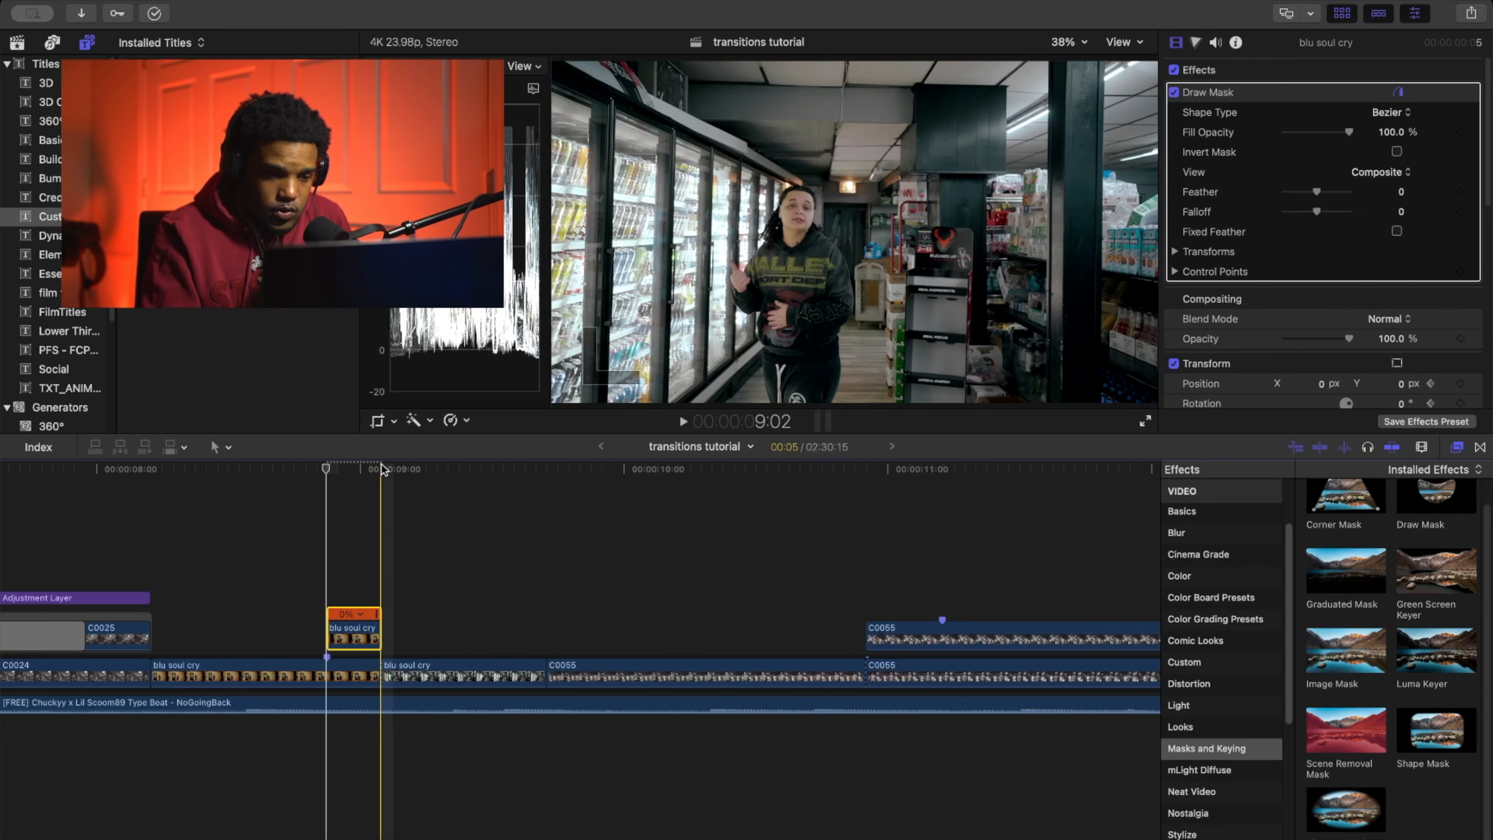
{"action": "left_click", "coordinate": [378, 460]}
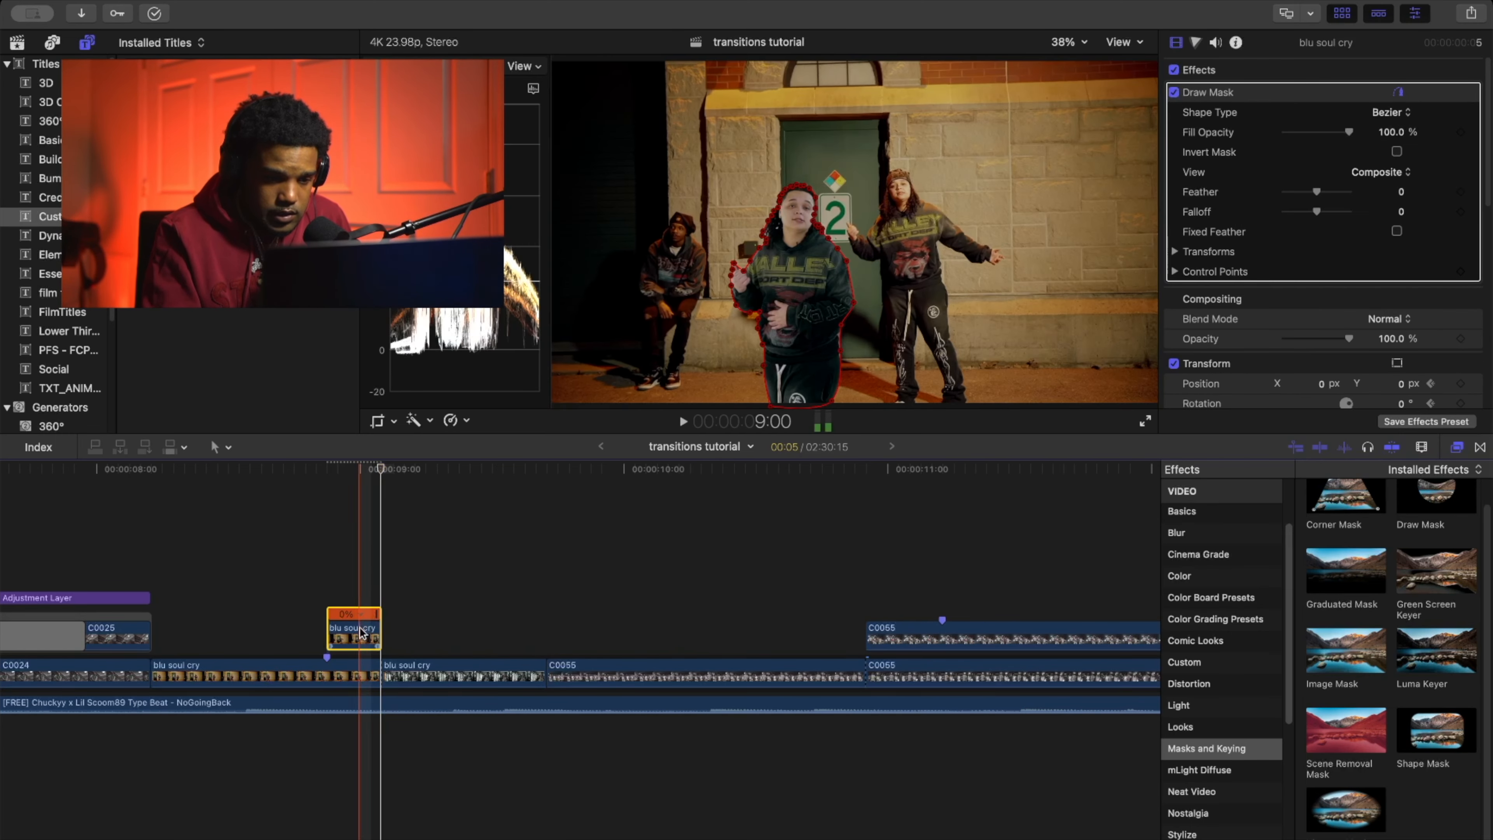
{"action": "scroll", "coordinate": [1238, 338], "scroll_direction": "down", "scroll_amount": 3}
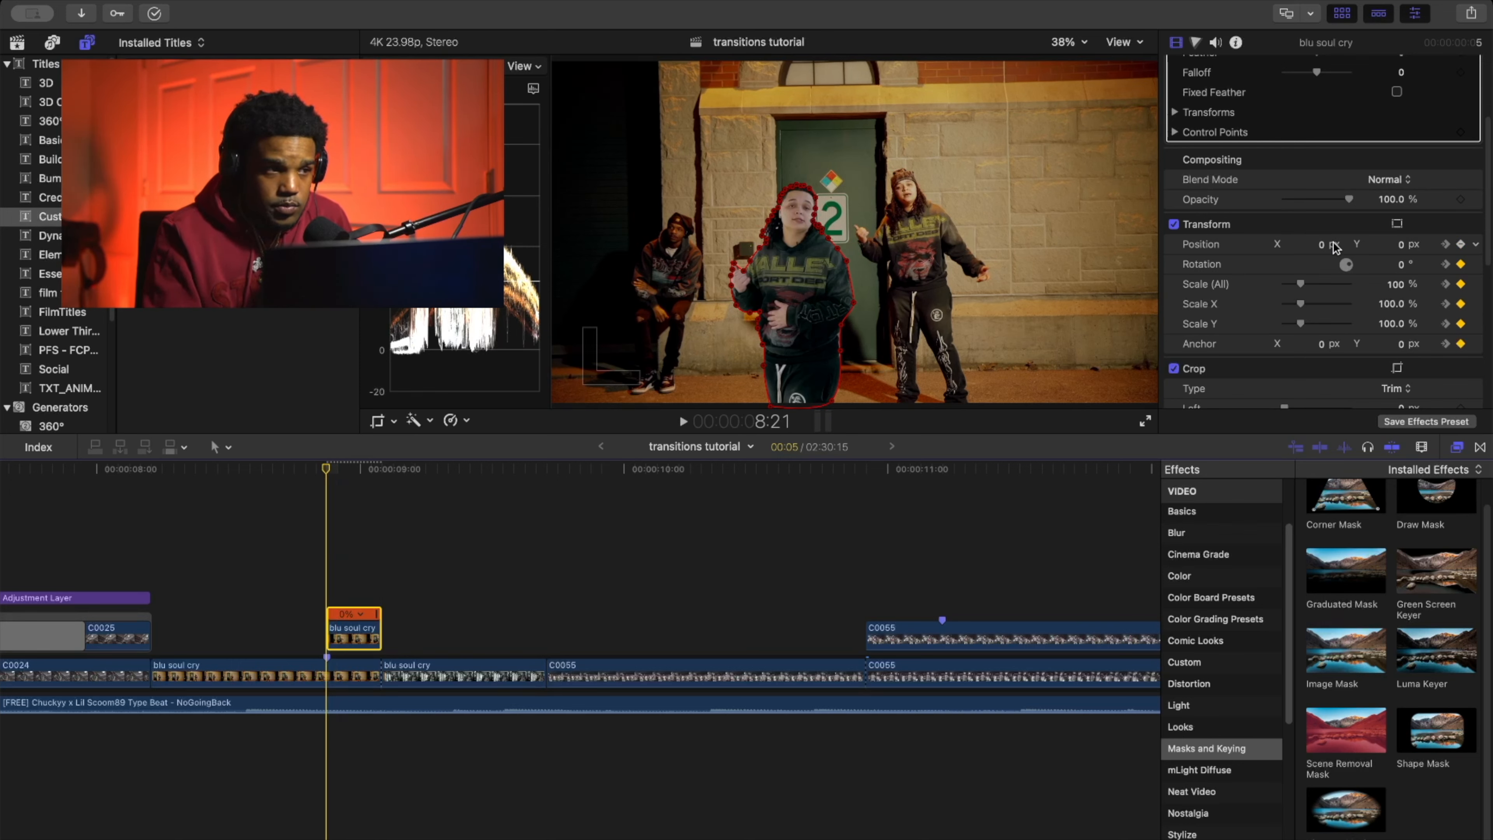
{"action": "left_click_drag", "start_coordinate": [1321, 244], "coordinate": [1320, 245]}
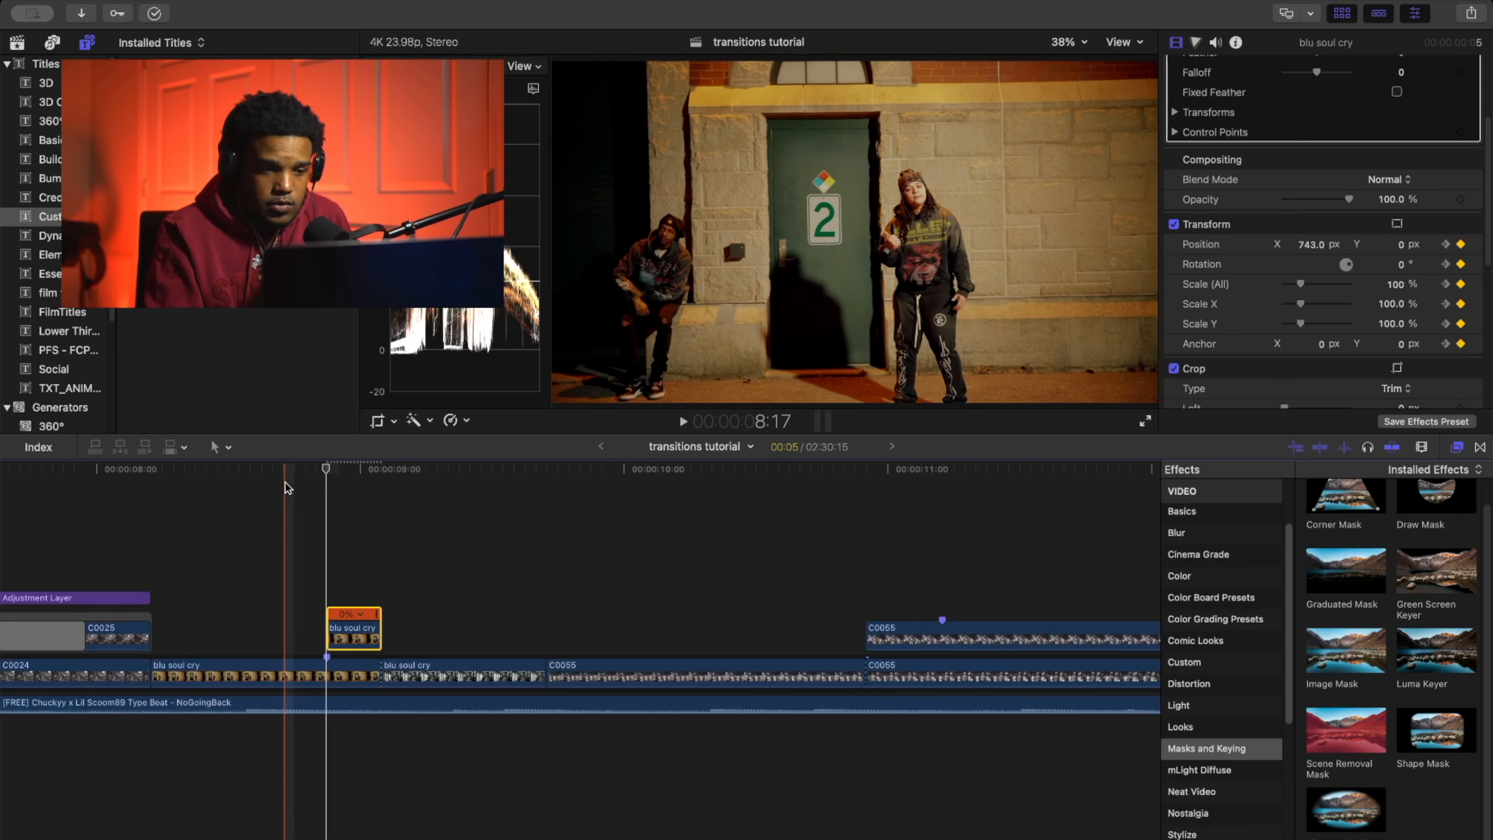
Play the masked performer's slide over the first blu soul cry clip into the store clip several times.
{"action": "left_click", "coordinate": [277, 478]}
{"action": "key", "text": "space"}
{"action": "key", "text": "space"}
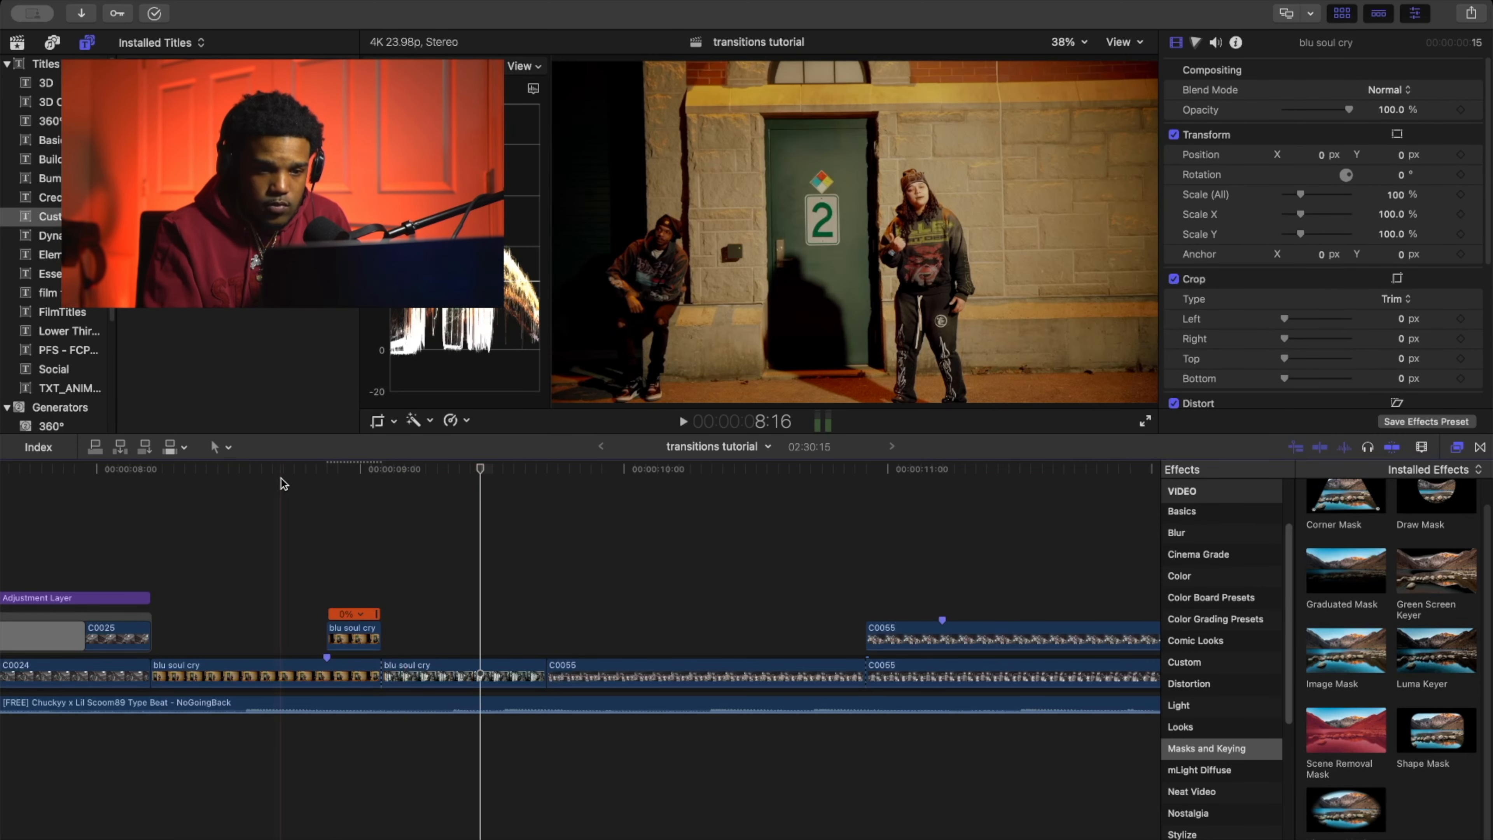
{"action": "left_click", "coordinate": [188, 473]}
{"action": "key", "text": "space"}
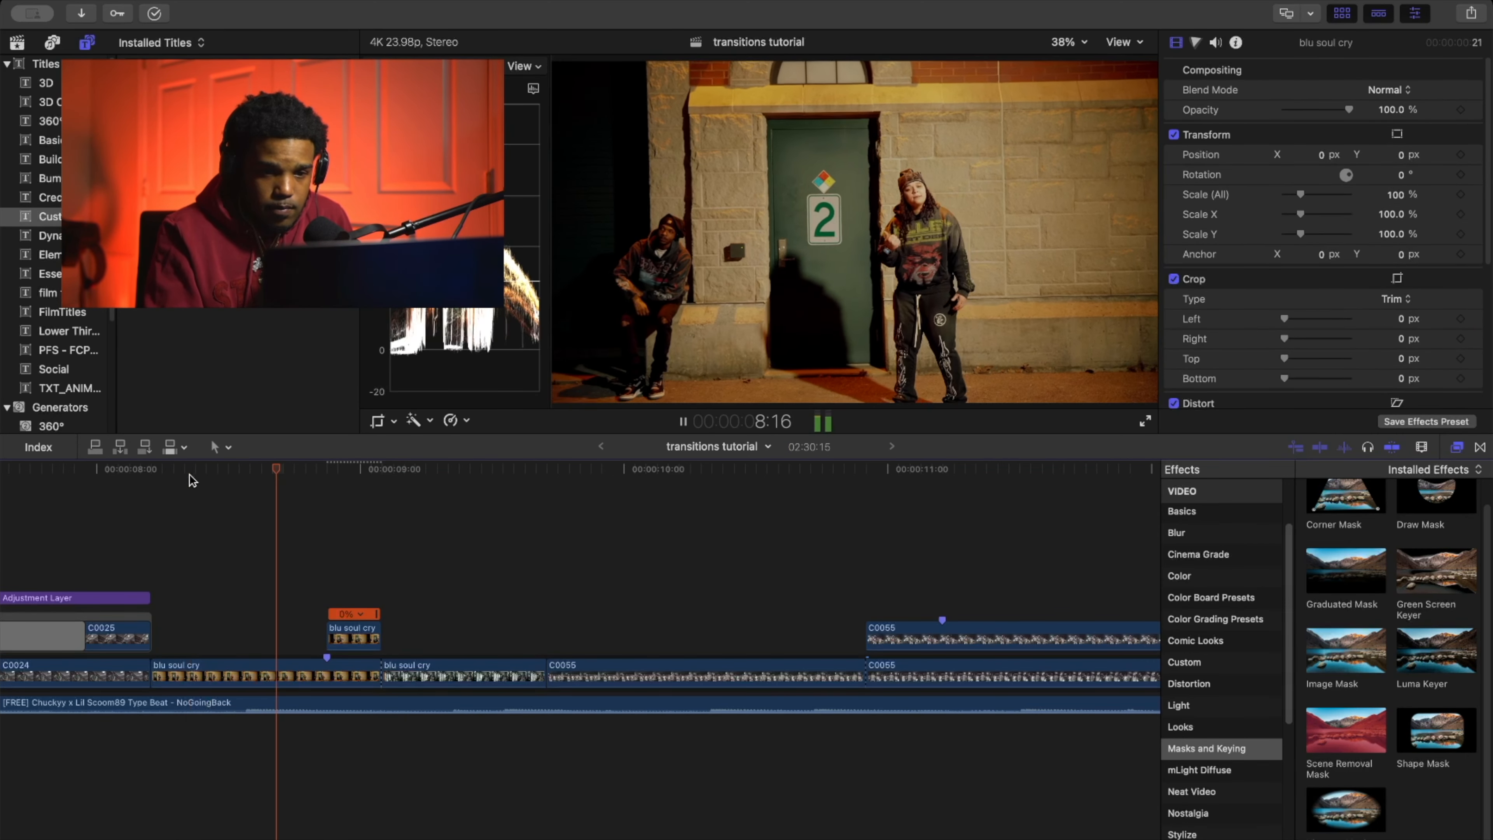
{"action": "left_click", "coordinate": [189, 474]}
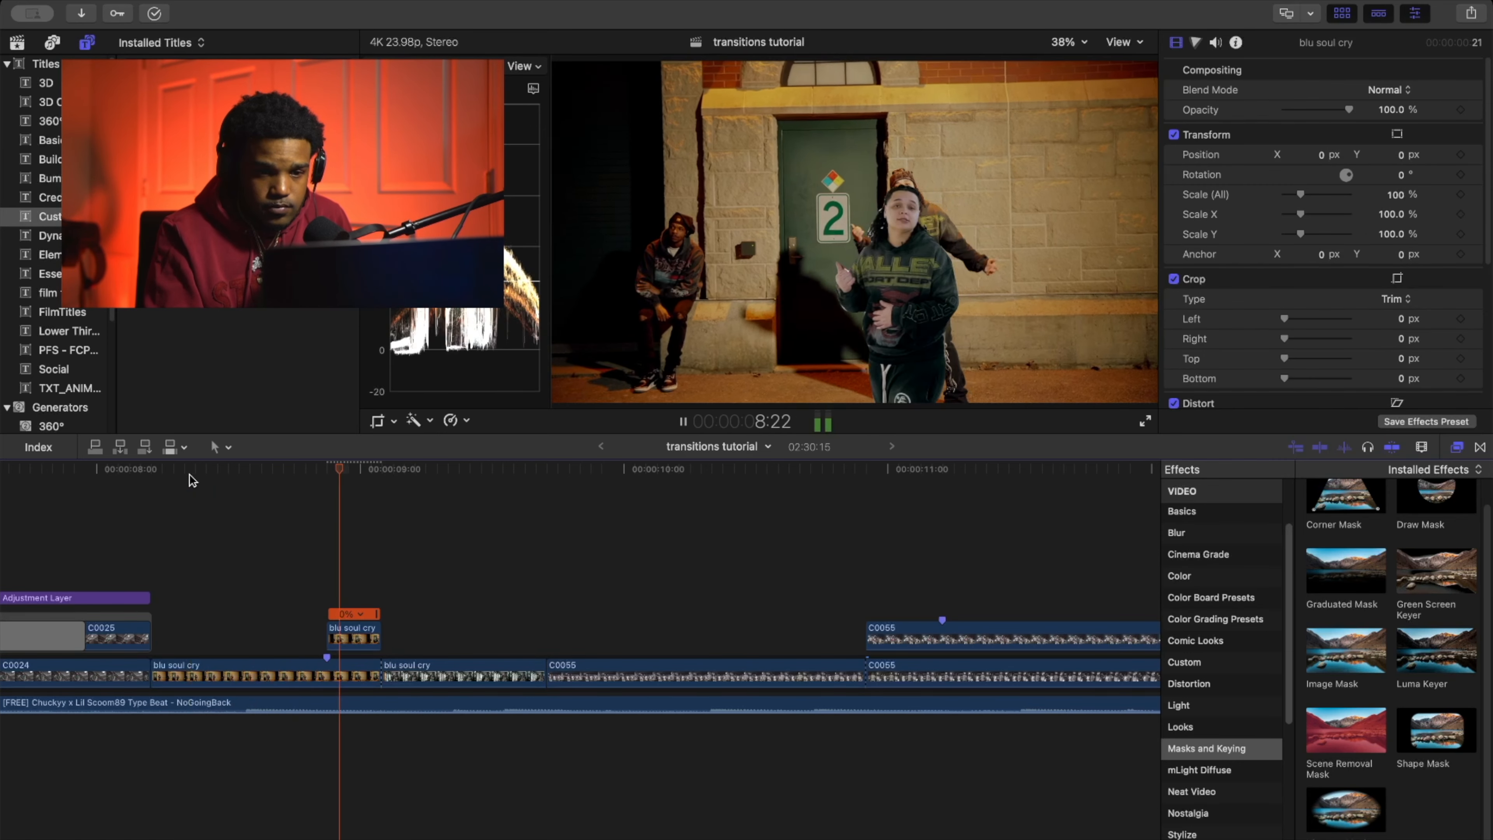
{"action": "key", "text": "space"}
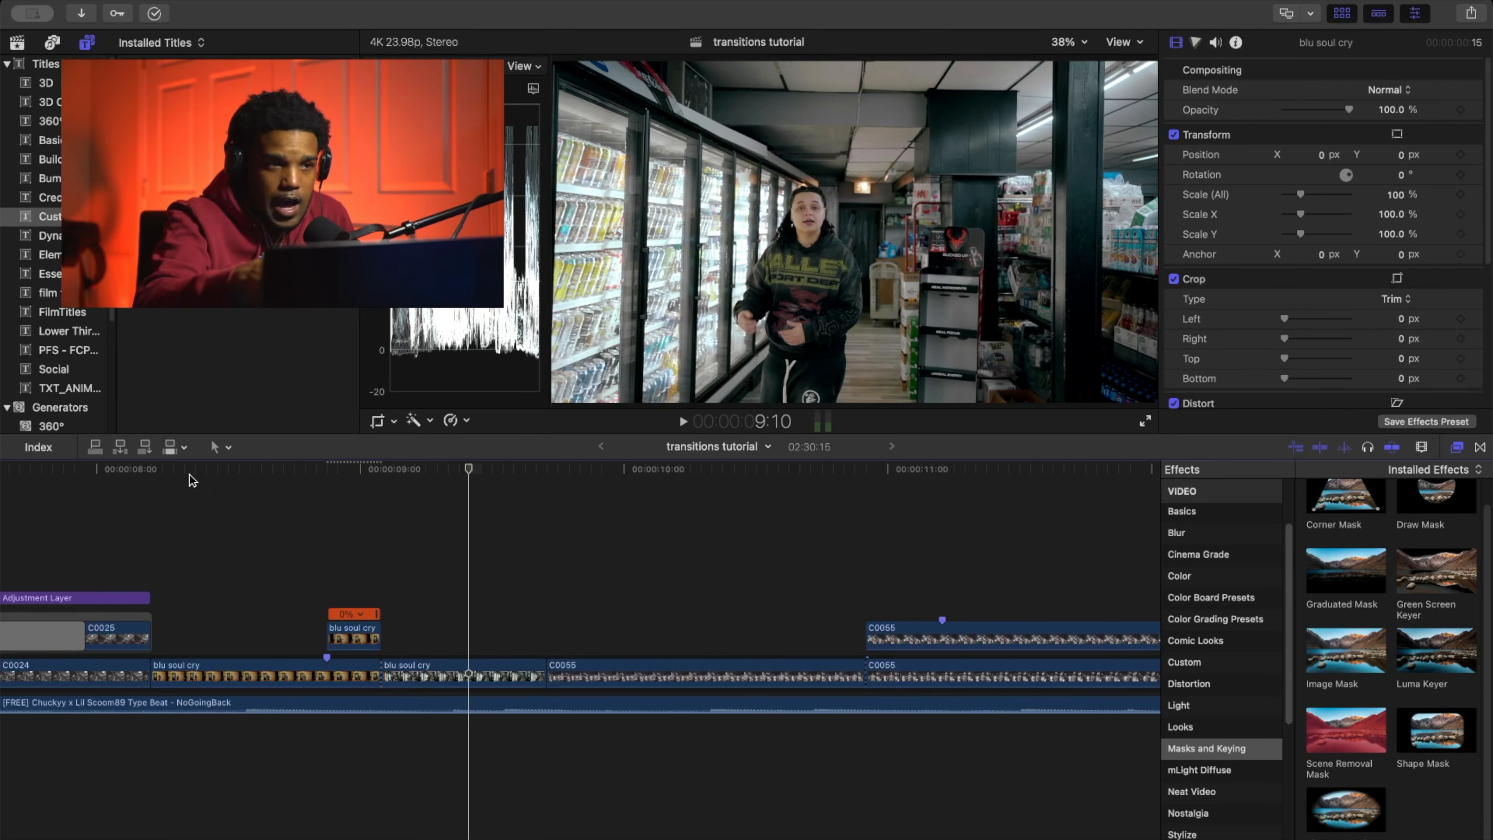
{"action": "left_click", "coordinate": [189, 474]}
{"action": "key", "text": "space"}
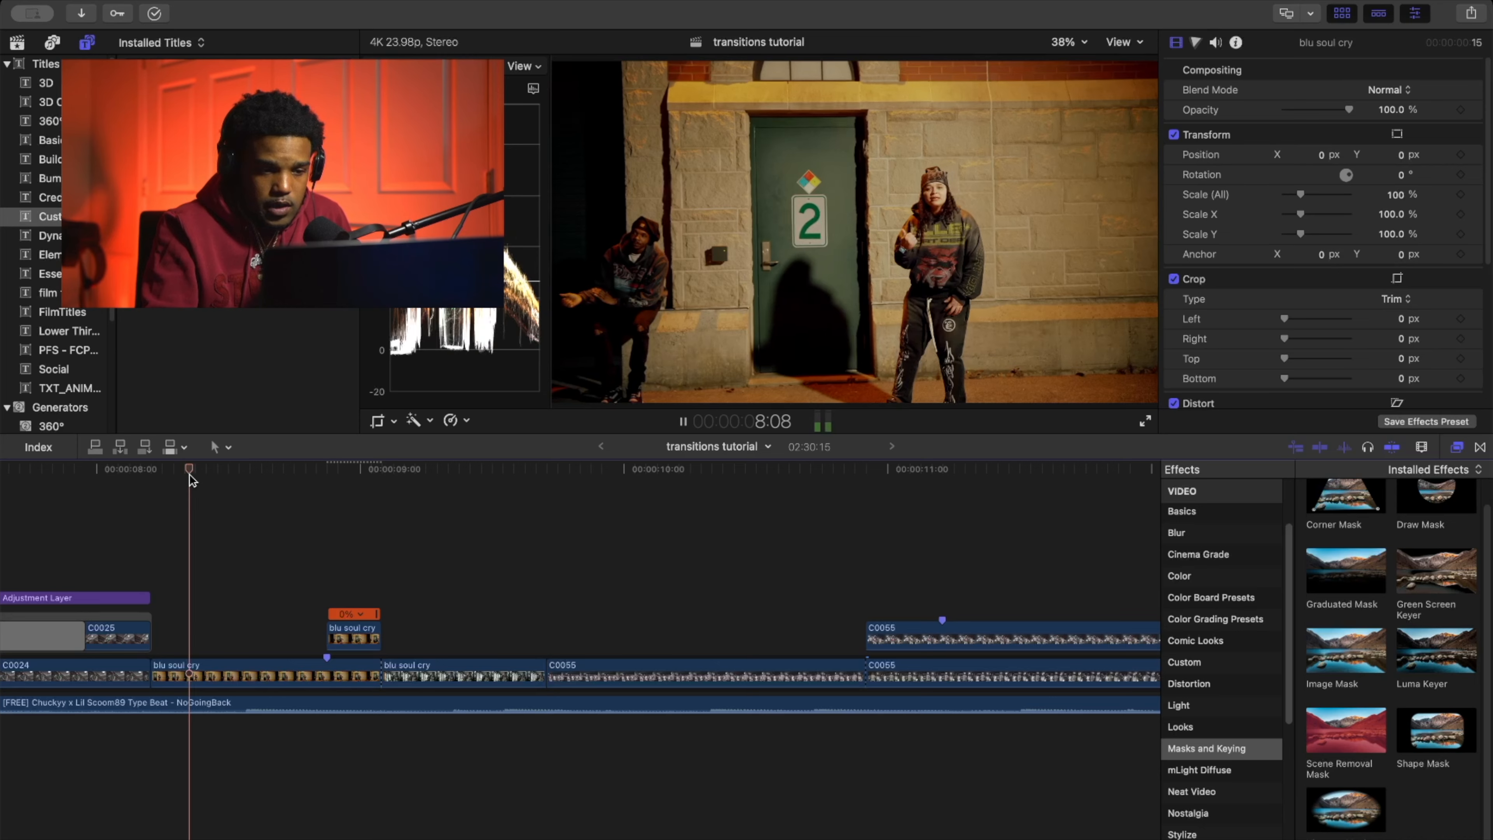
{"action": "key", "text": "space"}
Apply the Directional blur effect to the masked freeze frame and lengthen it to 8 frames.
{"action": "left_click", "coordinate": [327, 475]}
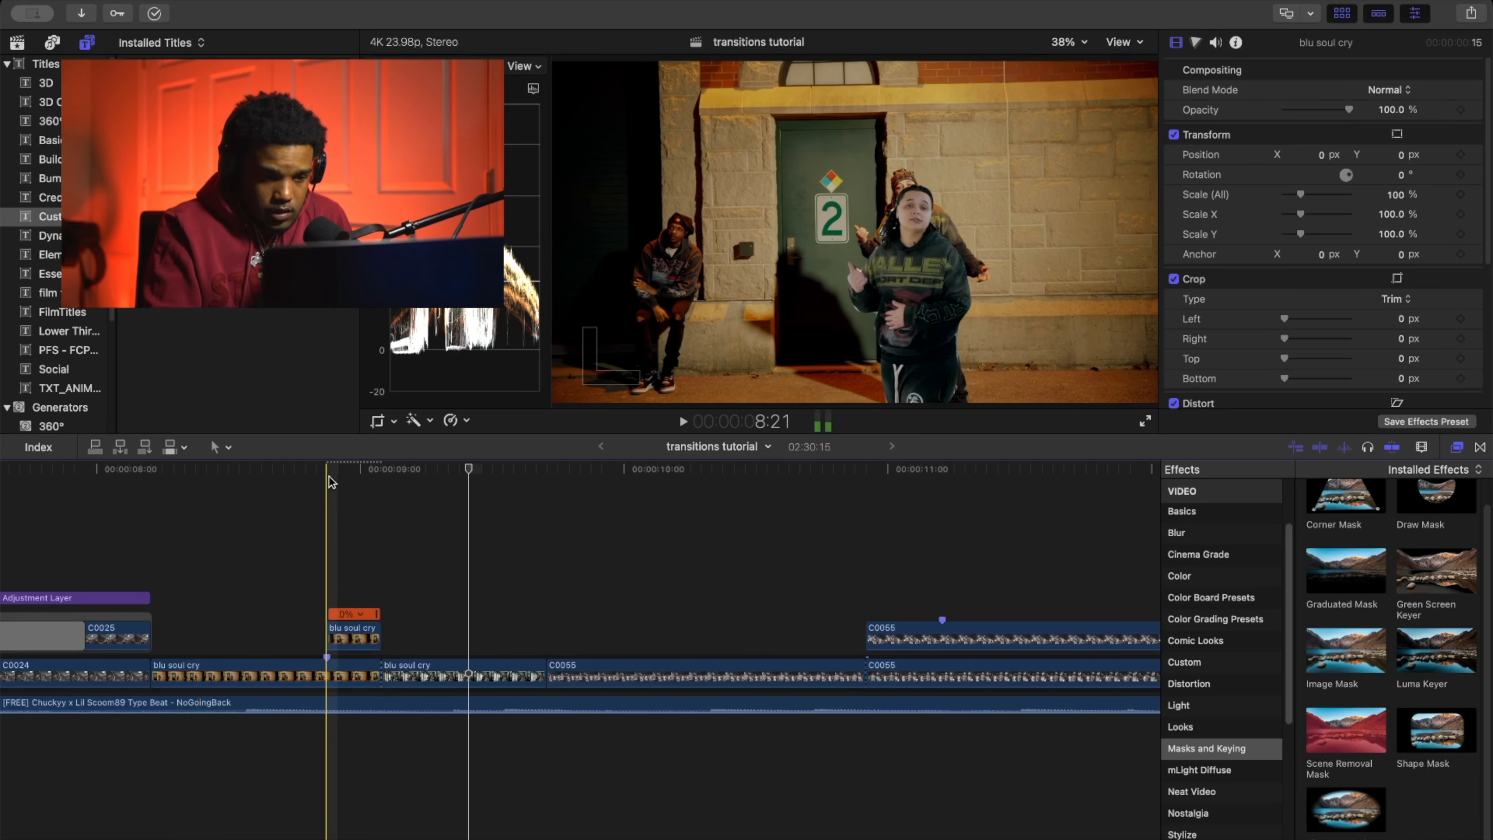
{"action": "left_click", "coordinate": [364, 632]}
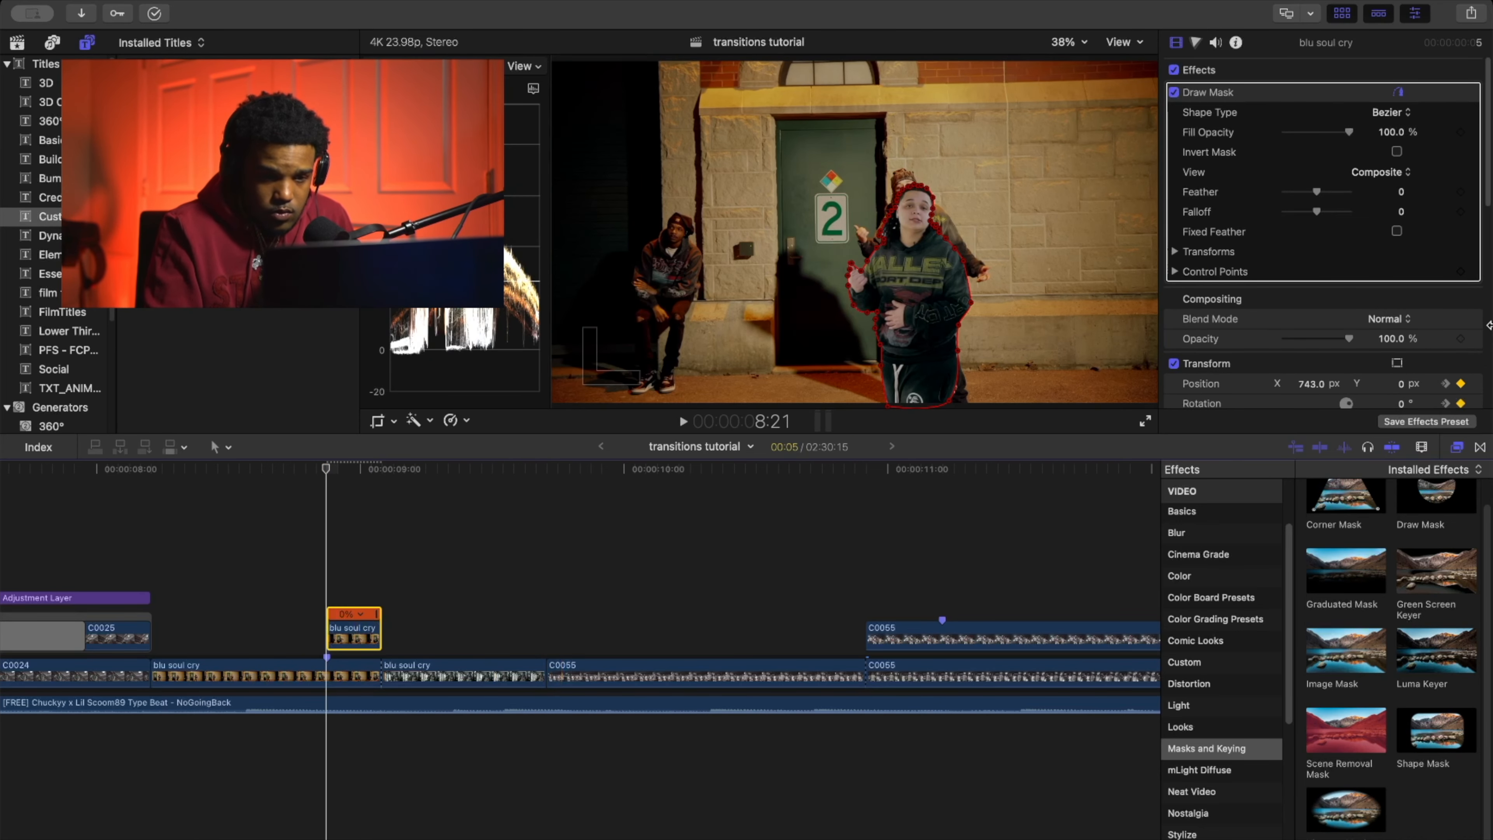
{"action": "left_click", "coordinate": [1175, 532]}
{"action": "left_click_drag", "start_coordinate": [1345, 516], "coordinate": [411, 633]}
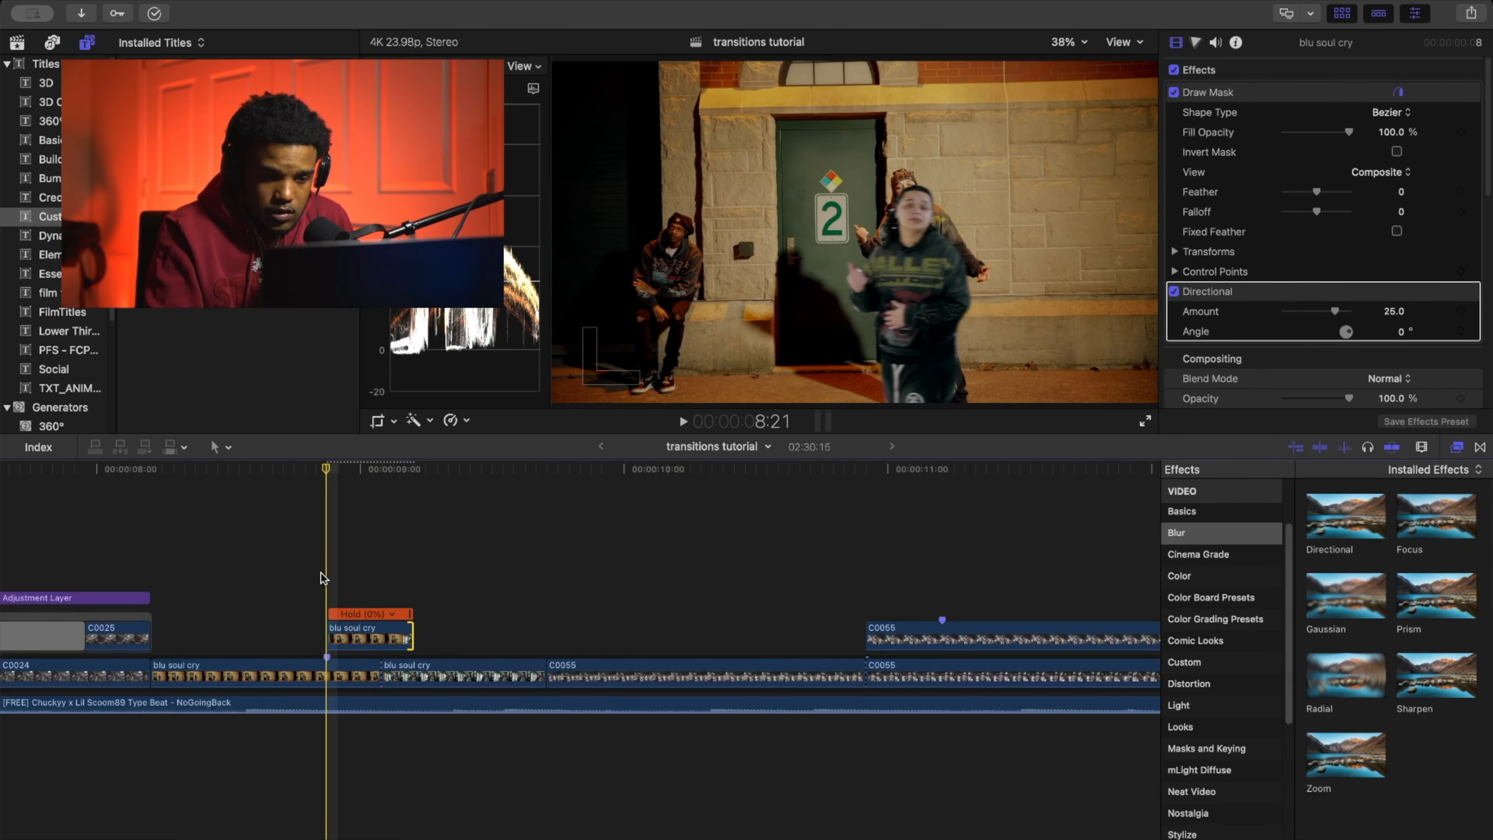
Play the directionally blurred freeze frame leading into the store clip.
{"action": "key", "text": "space"}
{"action": "left_click", "coordinate": [320, 572]}
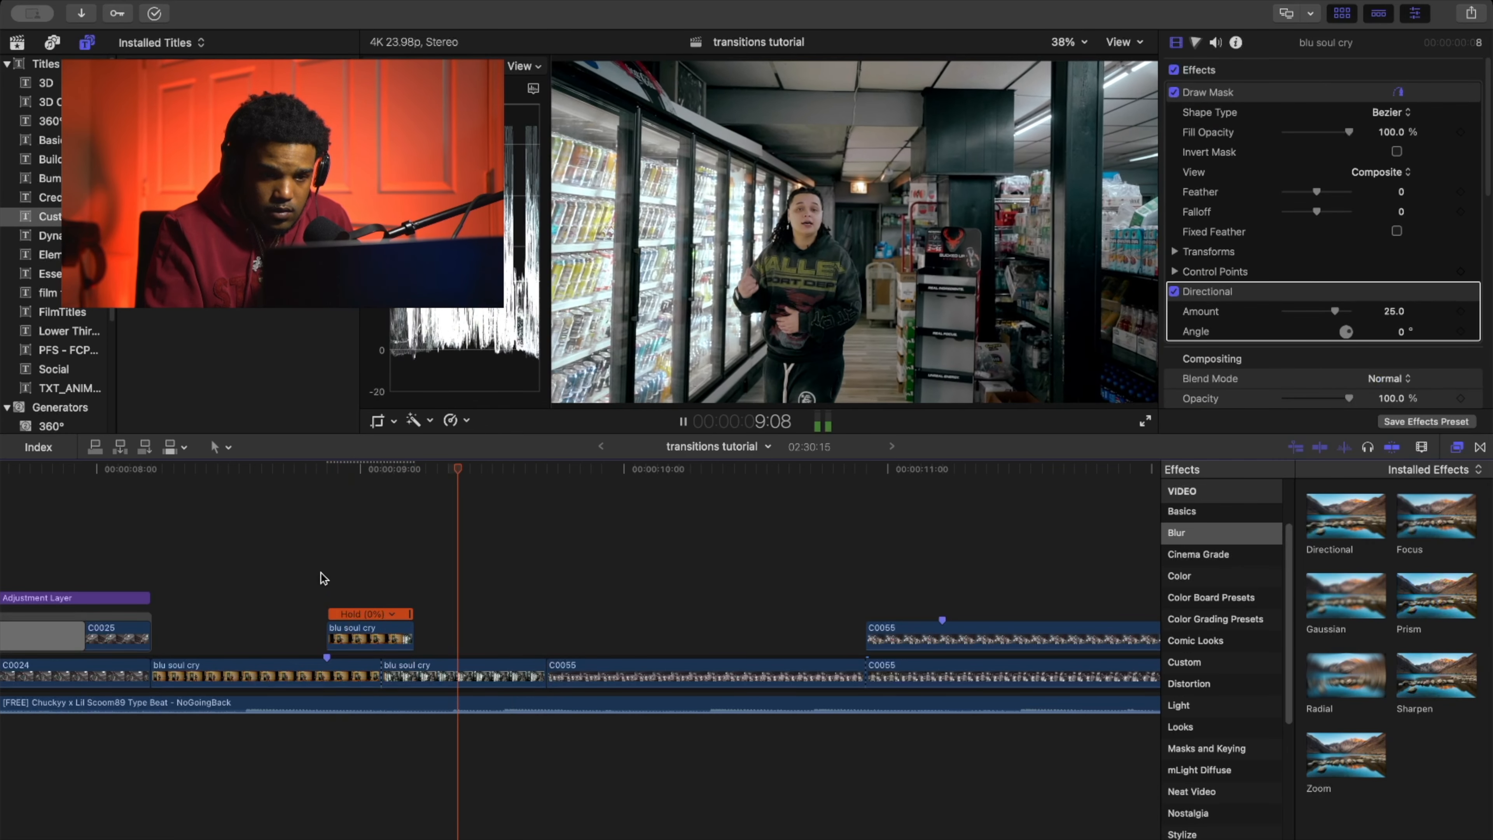
{"action": "key", "text": "space"}
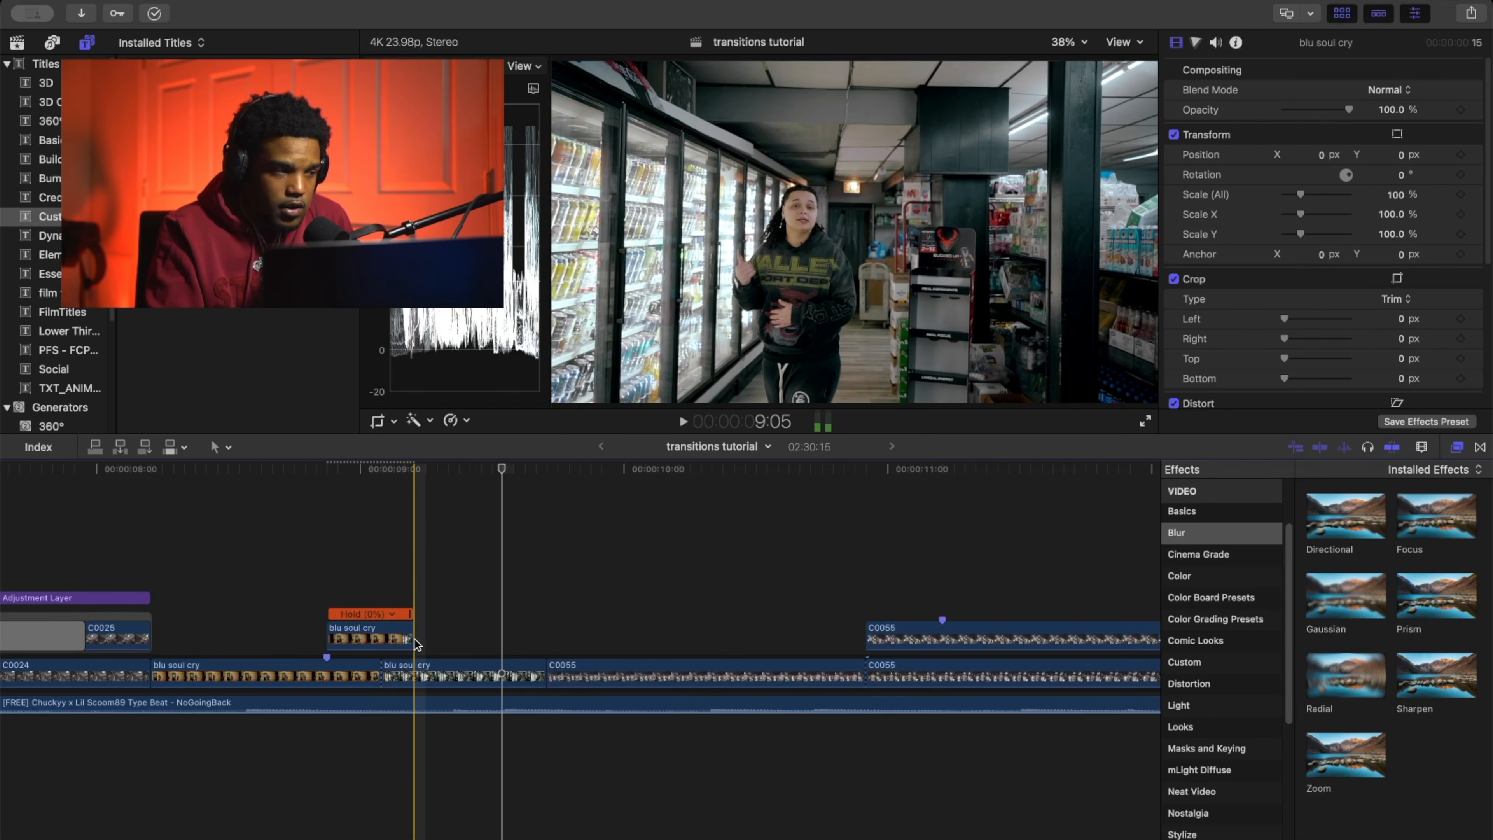
Lengthen the masked freeze frame to 10 frames and add 3-frame cross dissolves at both of its ends.
{"action": "left_click_drag", "start_coordinate": [411, 638], "coordinate": [436, 637]}
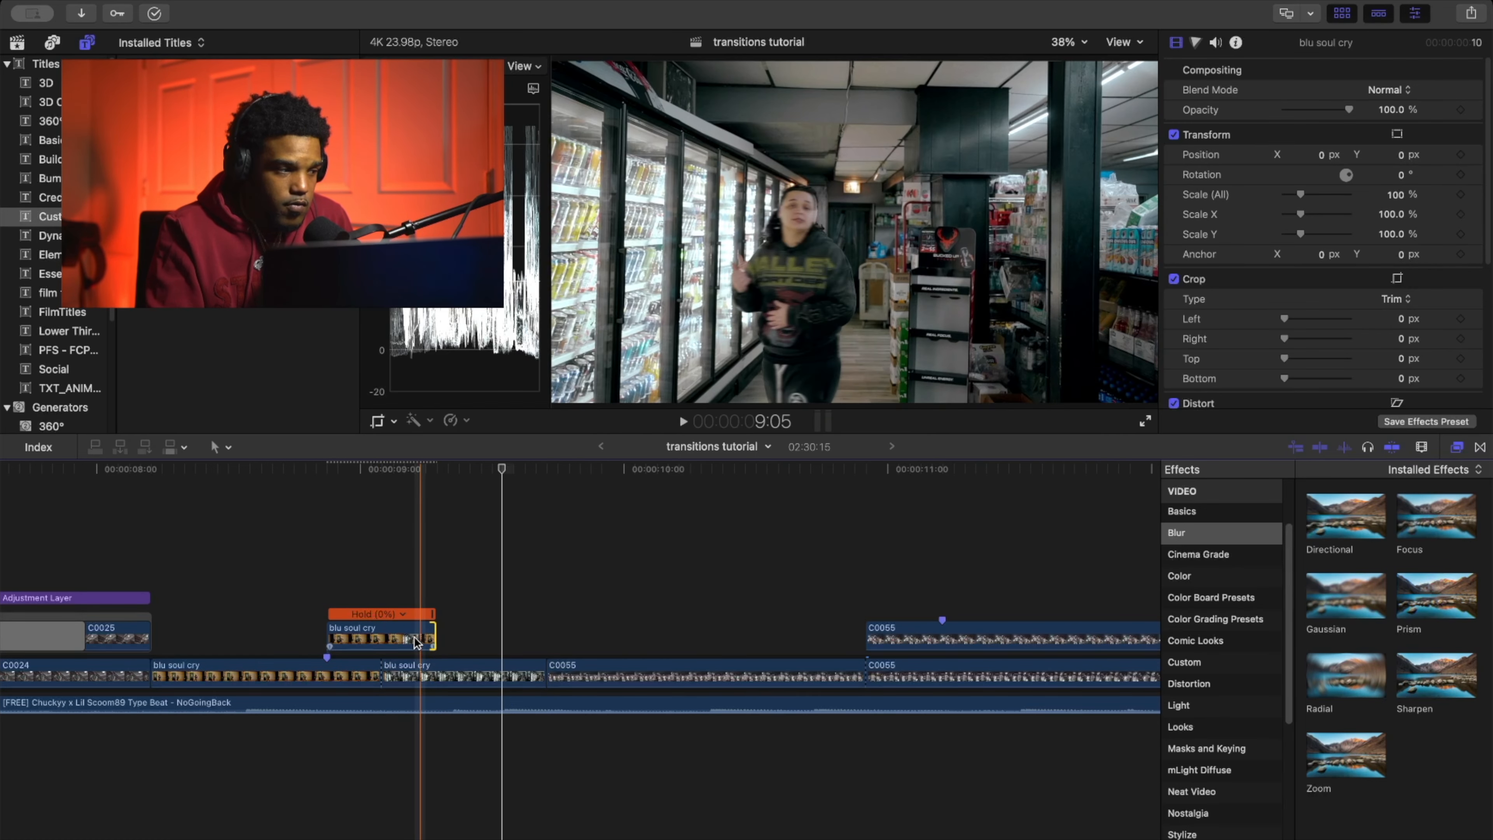
{"action": "left_click", "coordinate": [408, 645]}
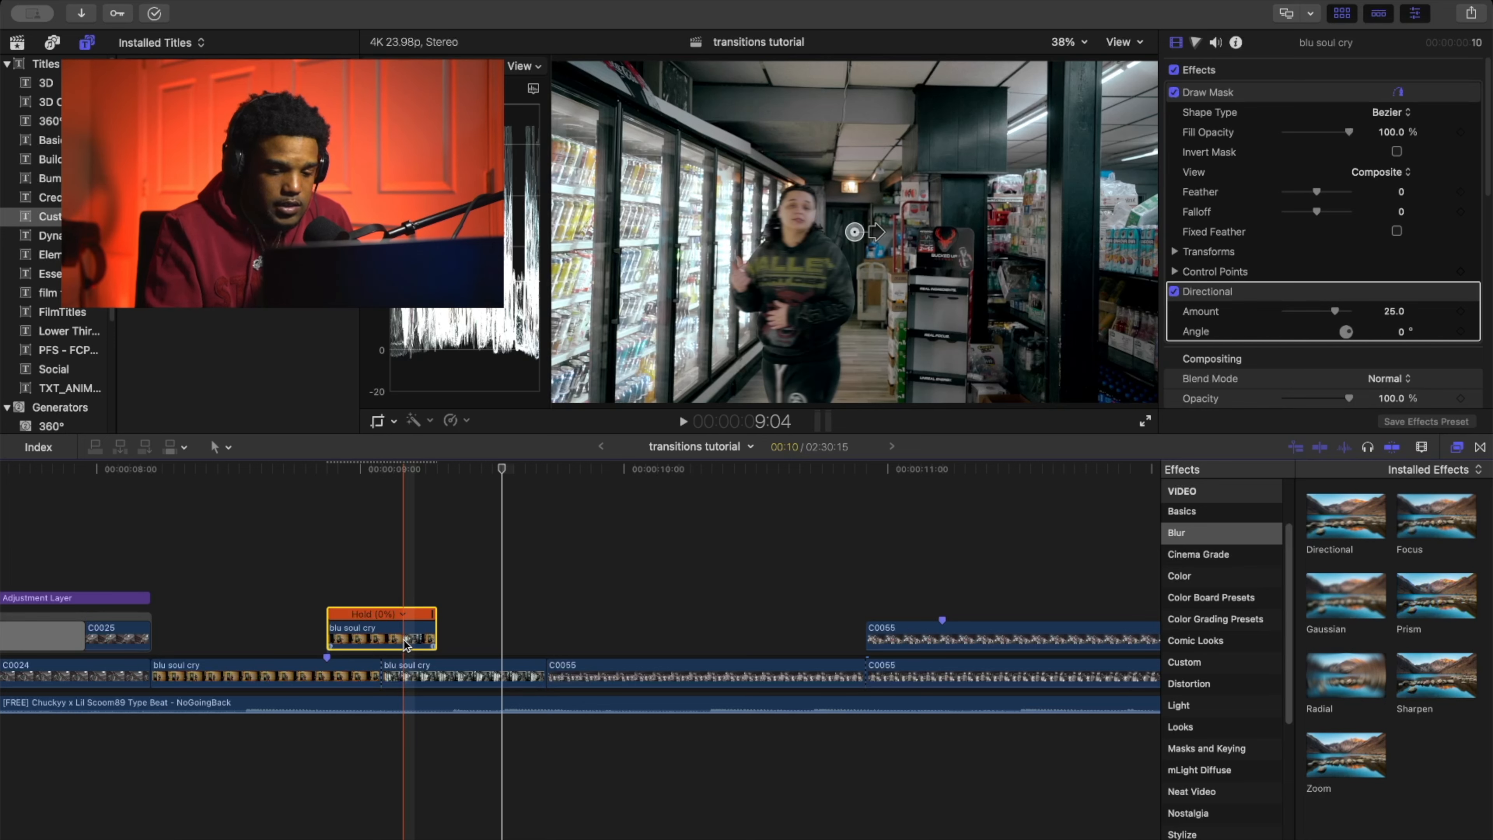
{"action": "key", "text": "super+t"}
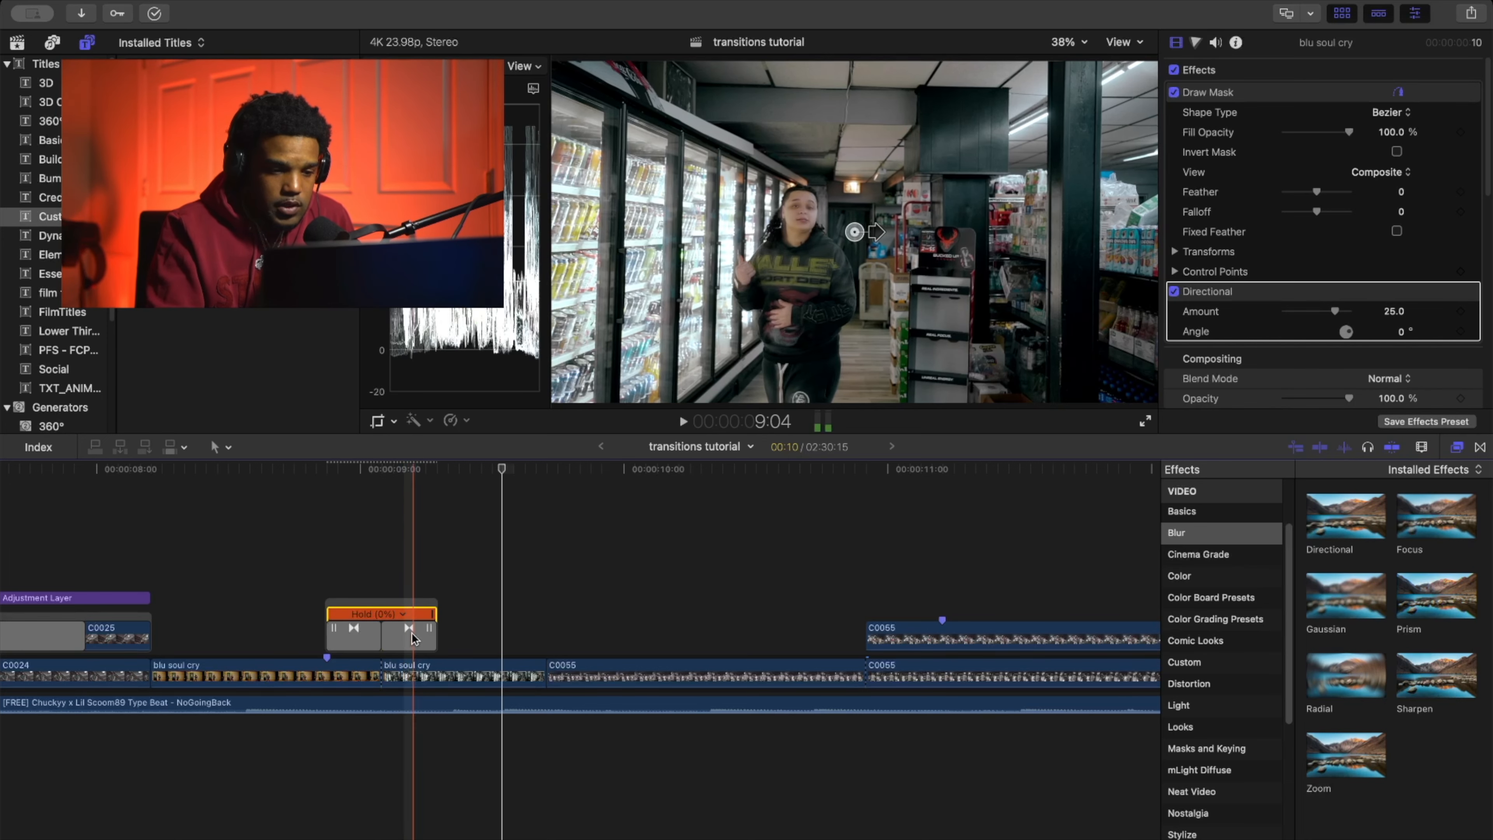
{"action": "left_click_drag", "start_coordinate": [381, 638], "coordinate": [411, 637]}
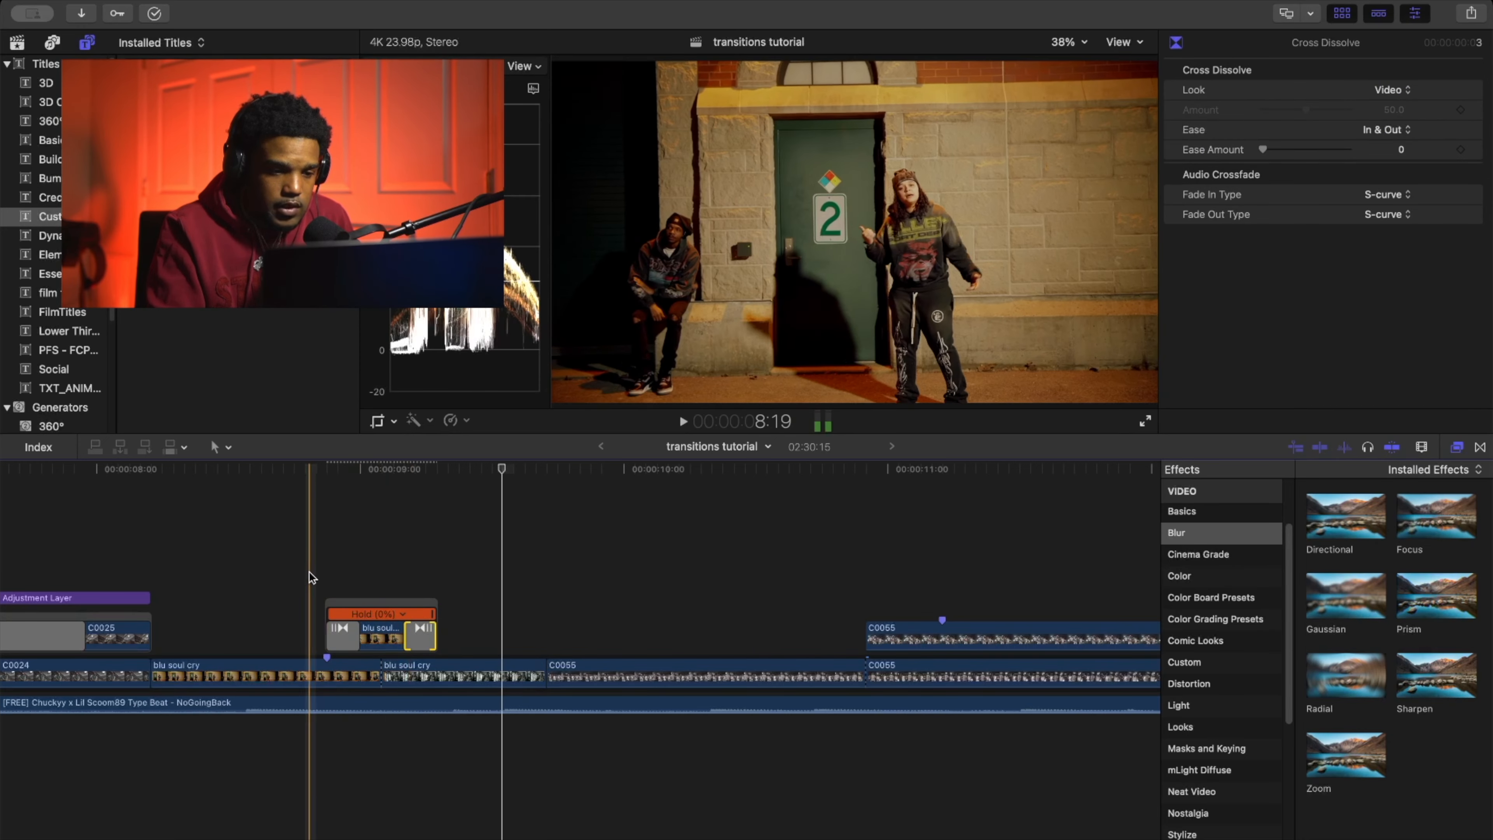
Play the transition with the freeze frame's short cross dissolves several times.
{"action": "key", "text": "space"}
{"action": "key", "text": "space"}
{"action": "left_click", "coordinate": [301, 566]}
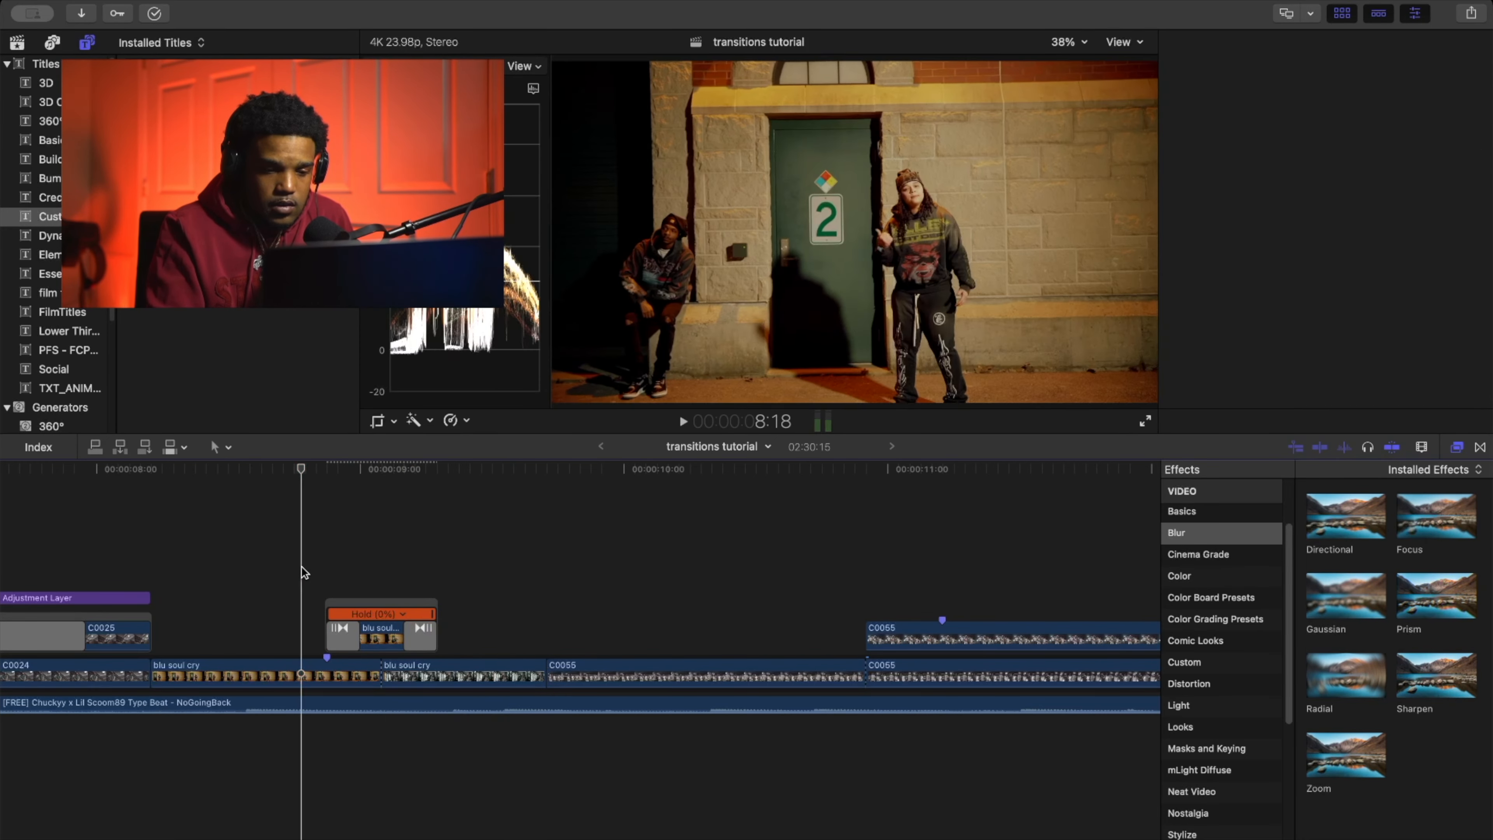
{"action": "key", "text": "space"}
{"action": "left_click", "coordinate": [303, 572]}
{"action": "key", "text": "space"}
{"action": "key", "text": "space"}
Lengthen the freeze frame's ending cross dissolve to 6 frames by extending the clip, and play the transition back.
{"action": "left_click_drag", "start_coordinate": [435, 633], "coordinate": [394, 631]}
{"action": "left_click", "coordinate": [432, 635]}
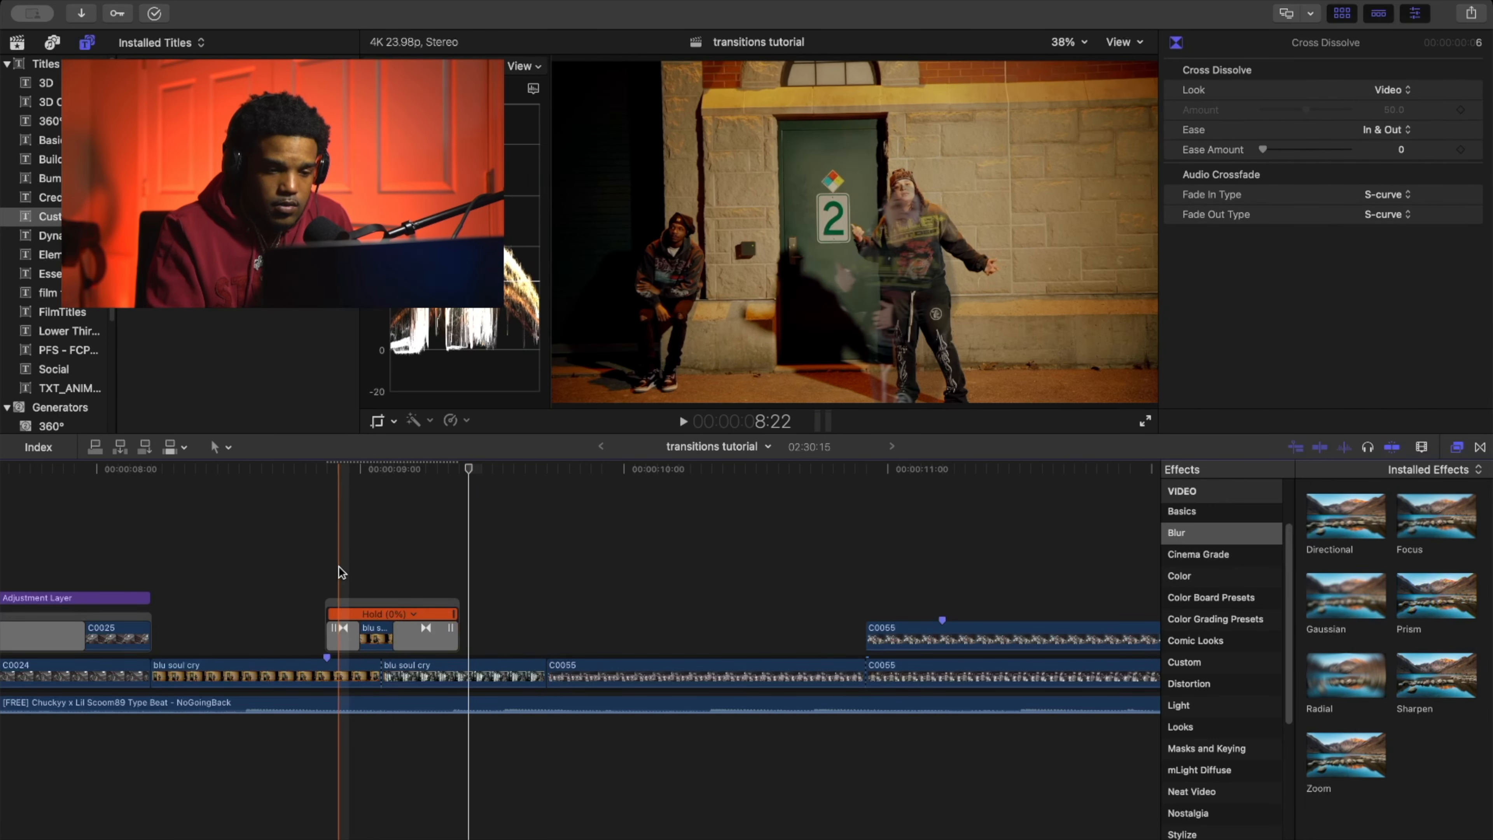
{"action": "left_click", "coordinate": [339, 566]}
{"action": "key", "text": "space"}
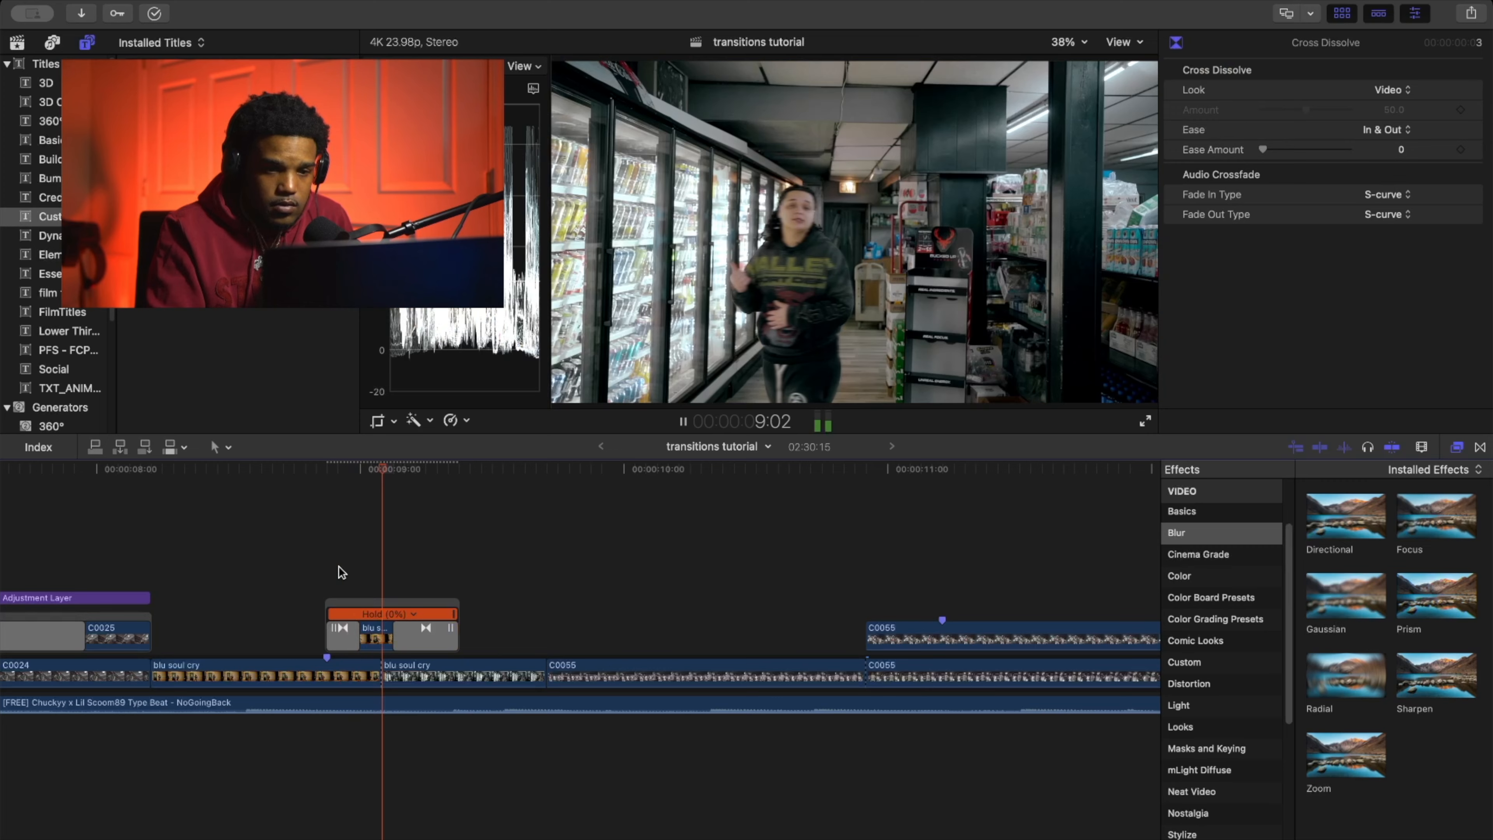
{"action": "left_click", "coordinate": [330, 559]}
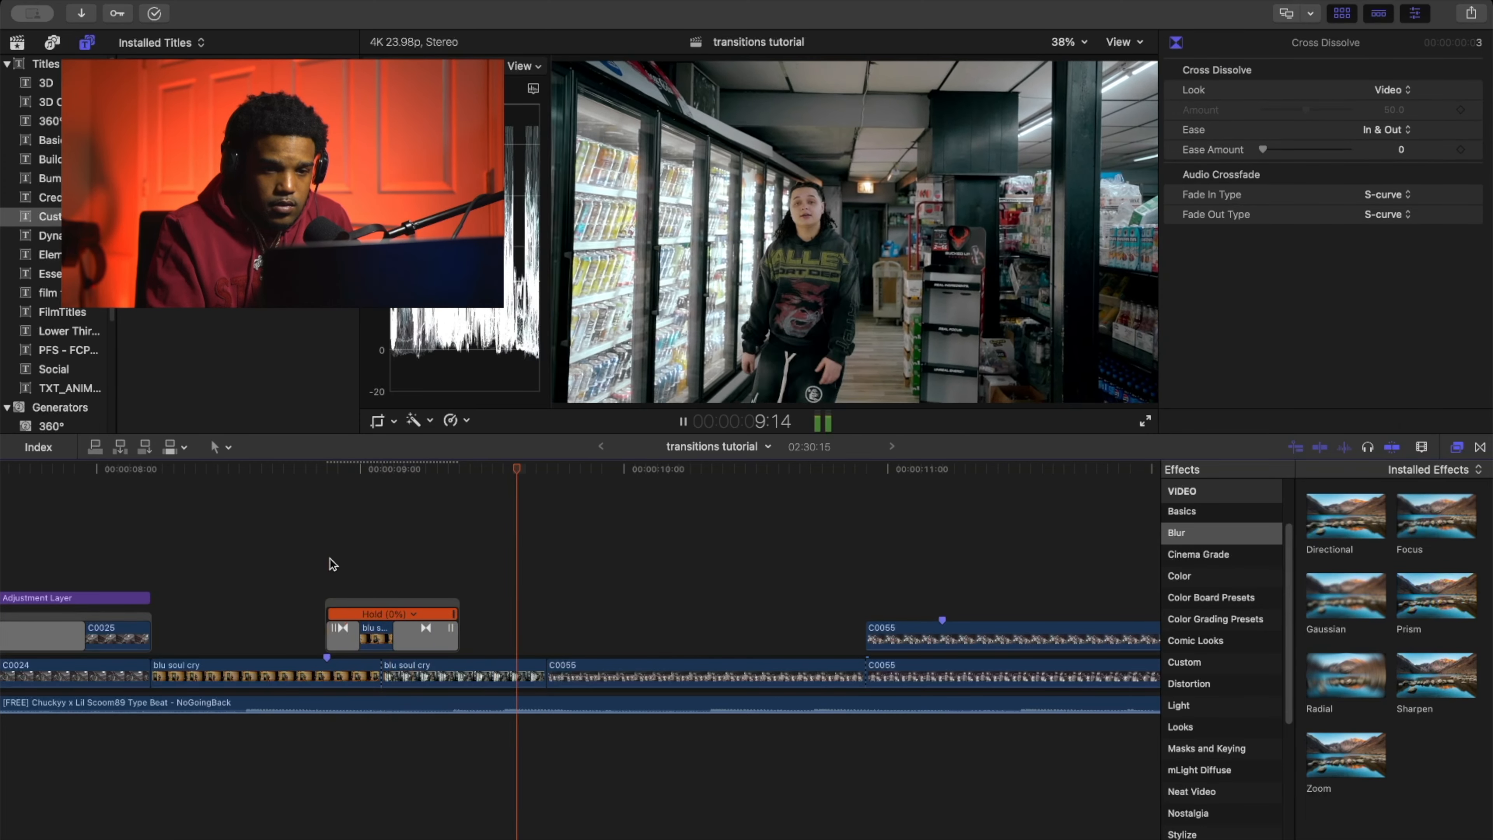
{"action": "left_click", "coordinate": [329, 557]}
{"action": "key", "text": "space"}
{"action": "left_click", "coordinate": [329, 558]}
{"action": "key", "text": "space"}
{"action": "key", "text": "space"}
Extend the masked freeze frame to 15 frames with an 8-frame ending cross dissolve, and play the transition back.
{"action": "left_click_drag", "start_coordinate": [454, 633], "coordinate": [407, 631]}
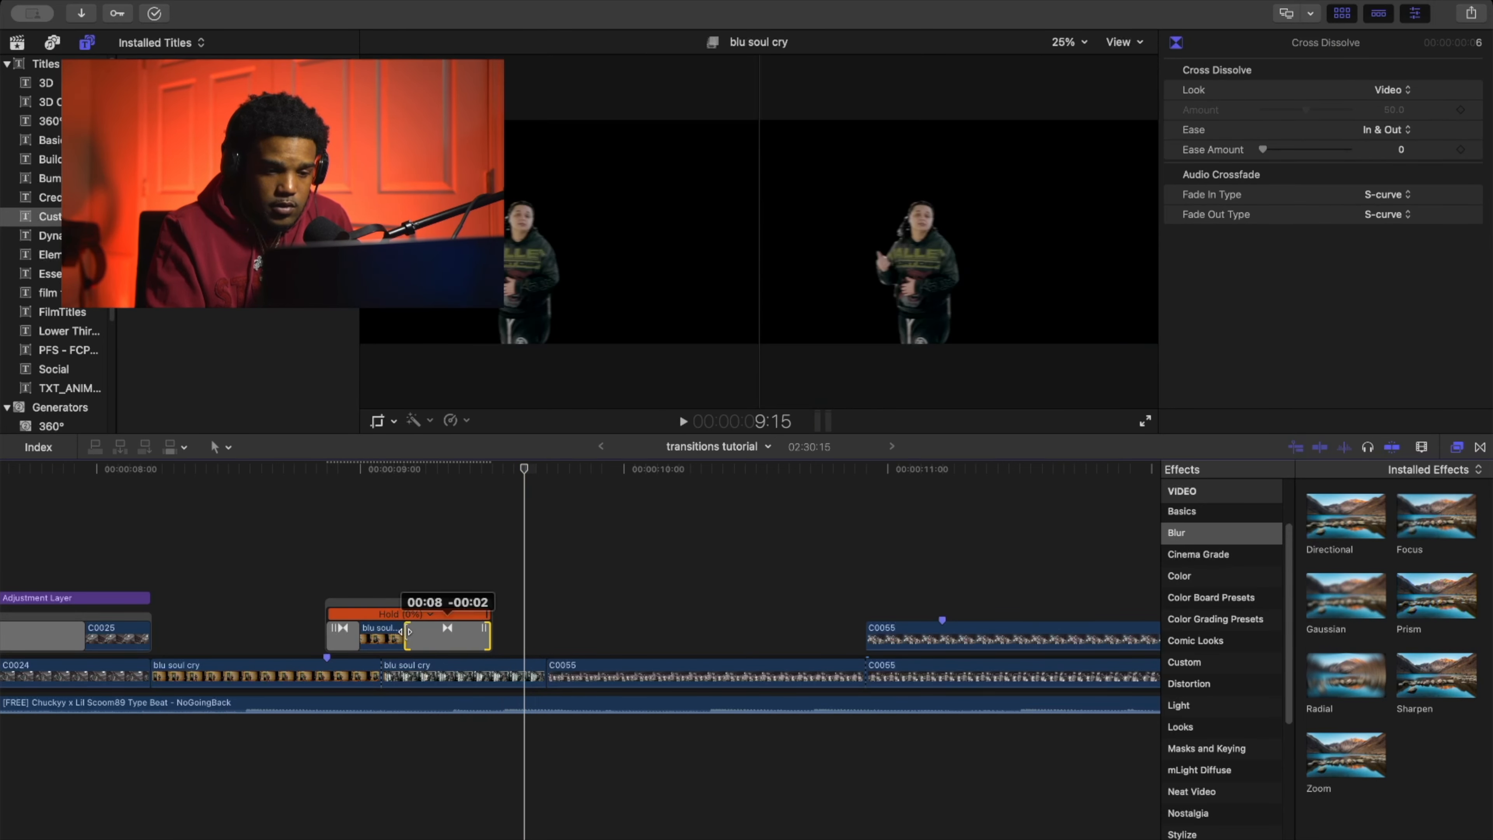
{"action": "left_click", "coordinate": [332, 549]}
{"action": "key", "text": "space"}
{"action": "left_click", "coordinate": [332, 548]}
{"action": "key", "text": "space"}
{"action": "key", "text": "space"}
{"action": "left_click", "coordinate": [332, 548]}
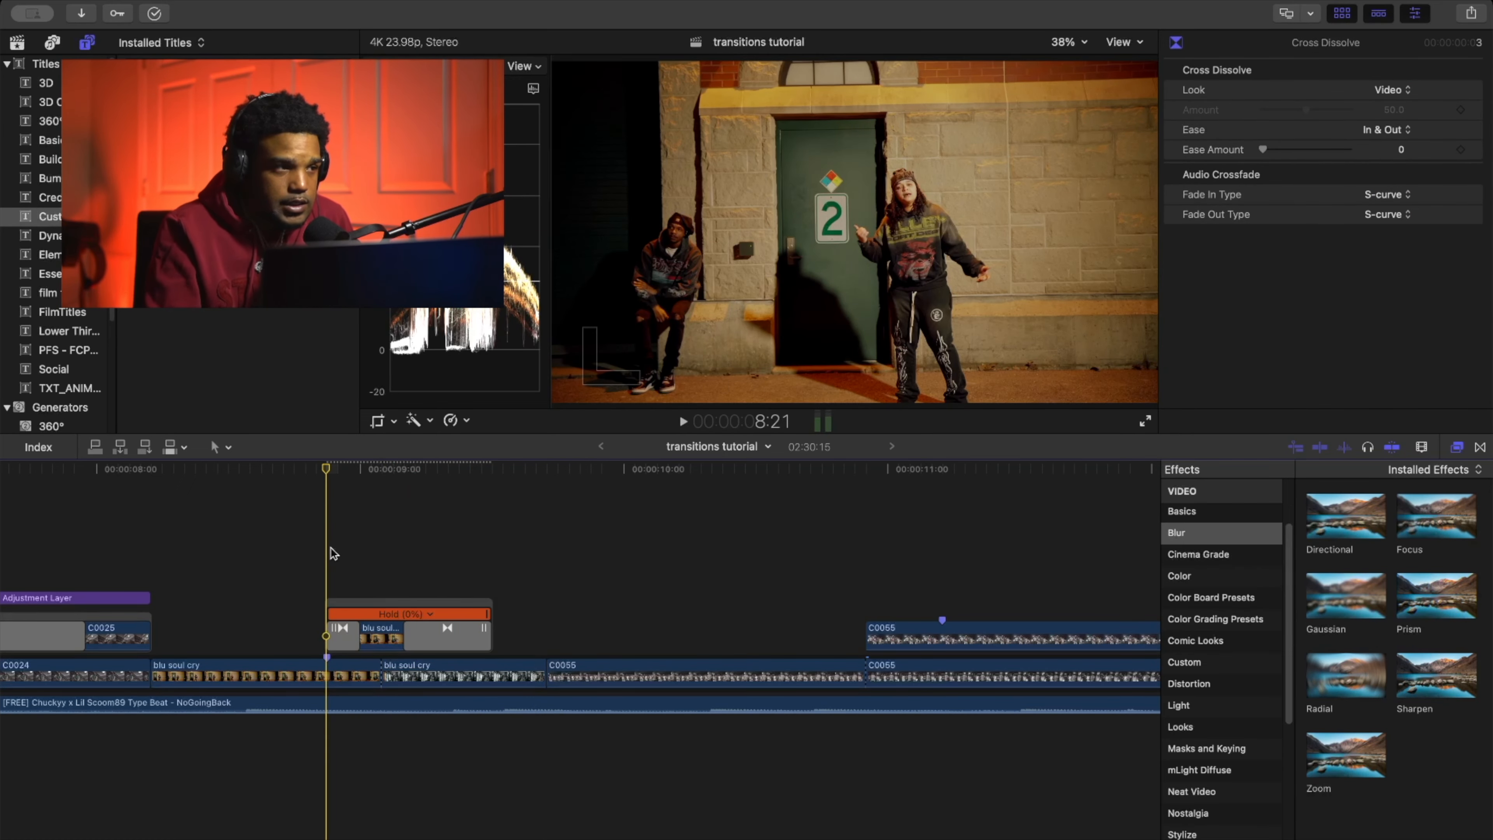
{"action": "key", "text": "space"}
{"action": "key", "text": "space"}
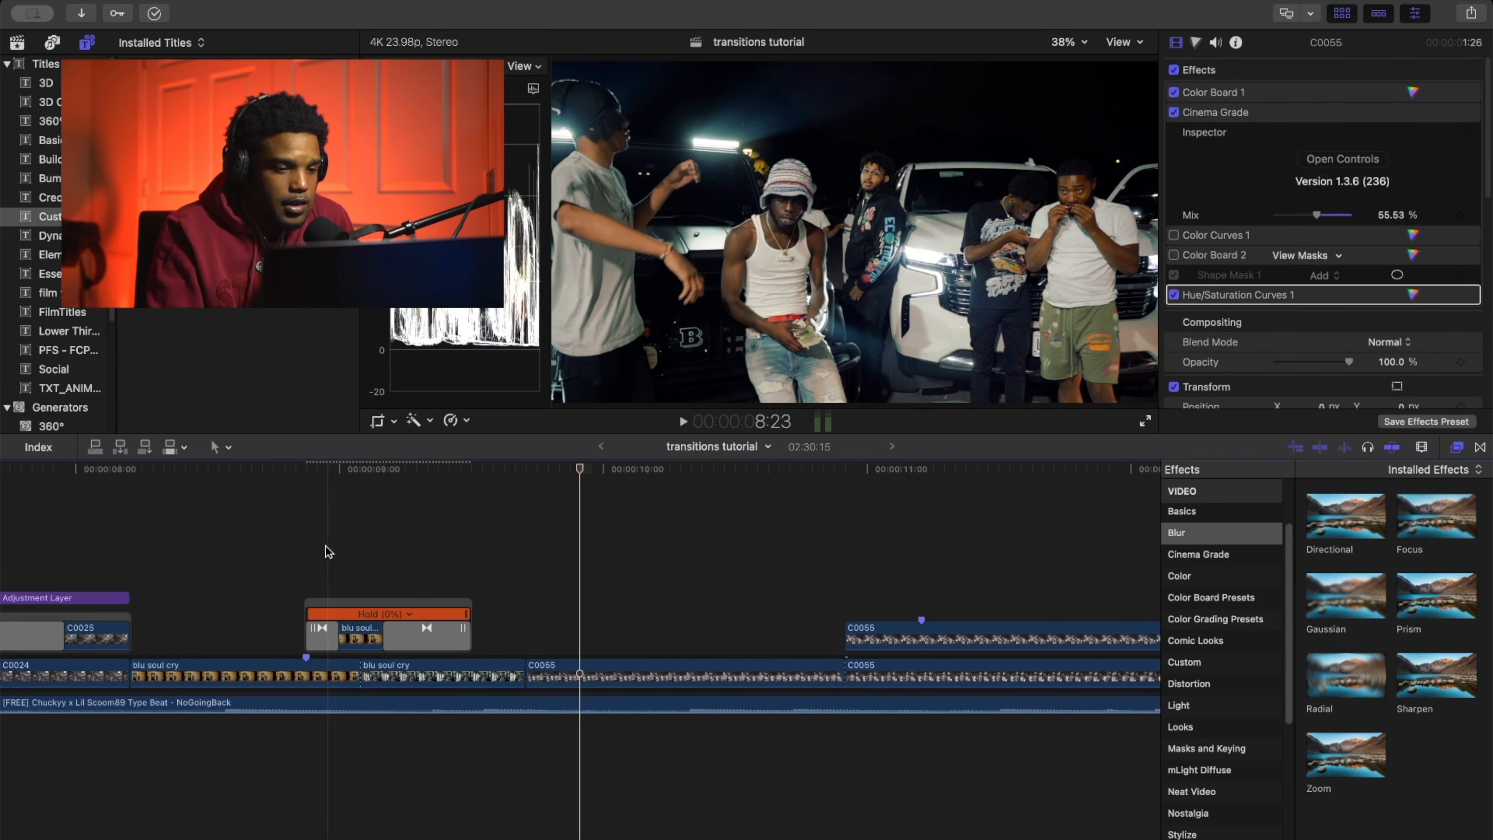
{"action": "left_click", "coordinate": [312, 535]}
{"action": "key", "text": "space"}
{"action": "key", "text": "space"}
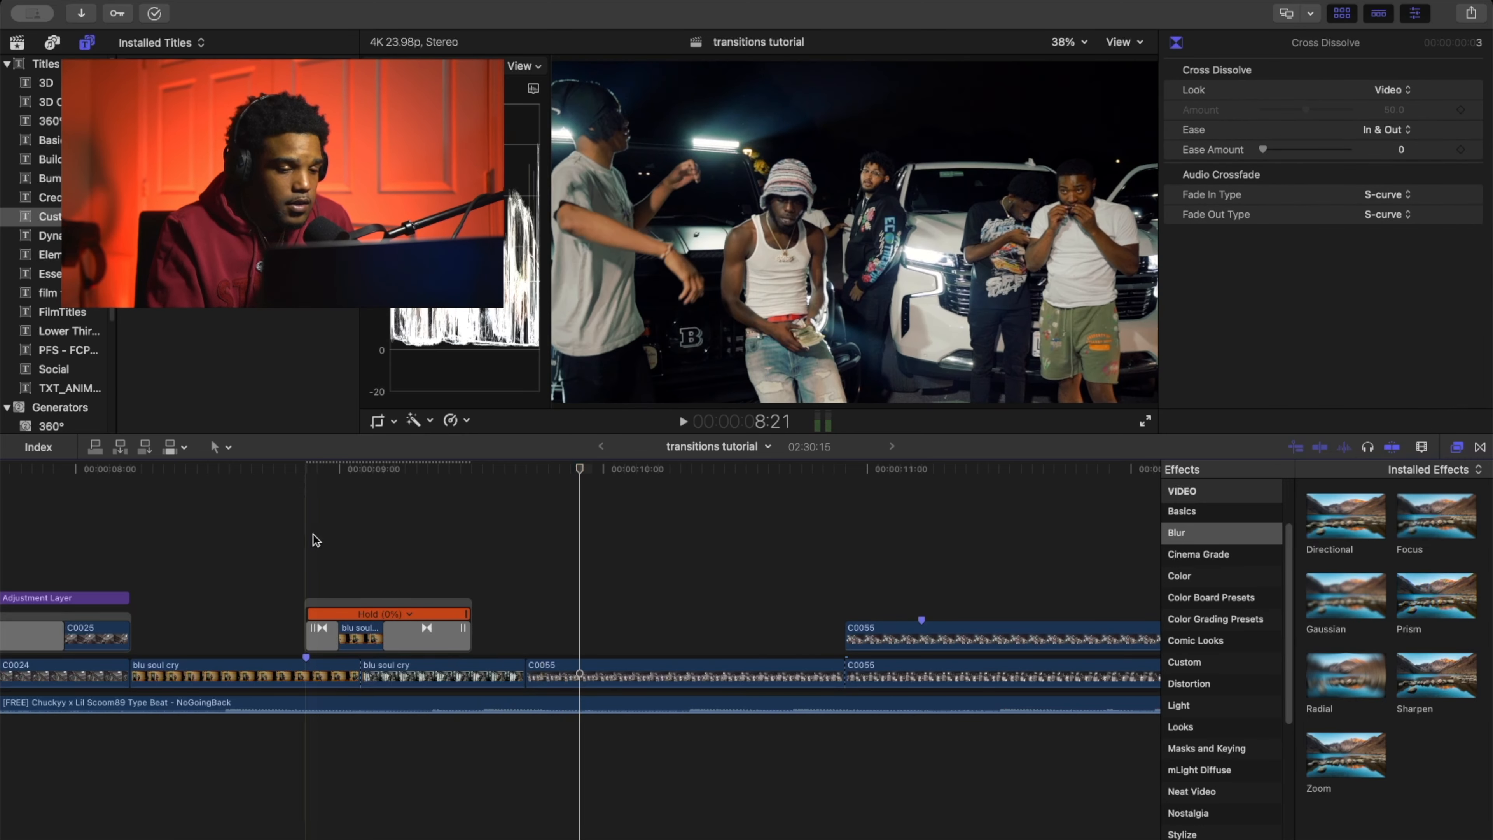
Set the Directional blur Amount on the masked freeze frame to 32.
{"action": "left_click", "coordinate": [311, 509]}
{"action": "left_click", "coordinate": [364, 629]}
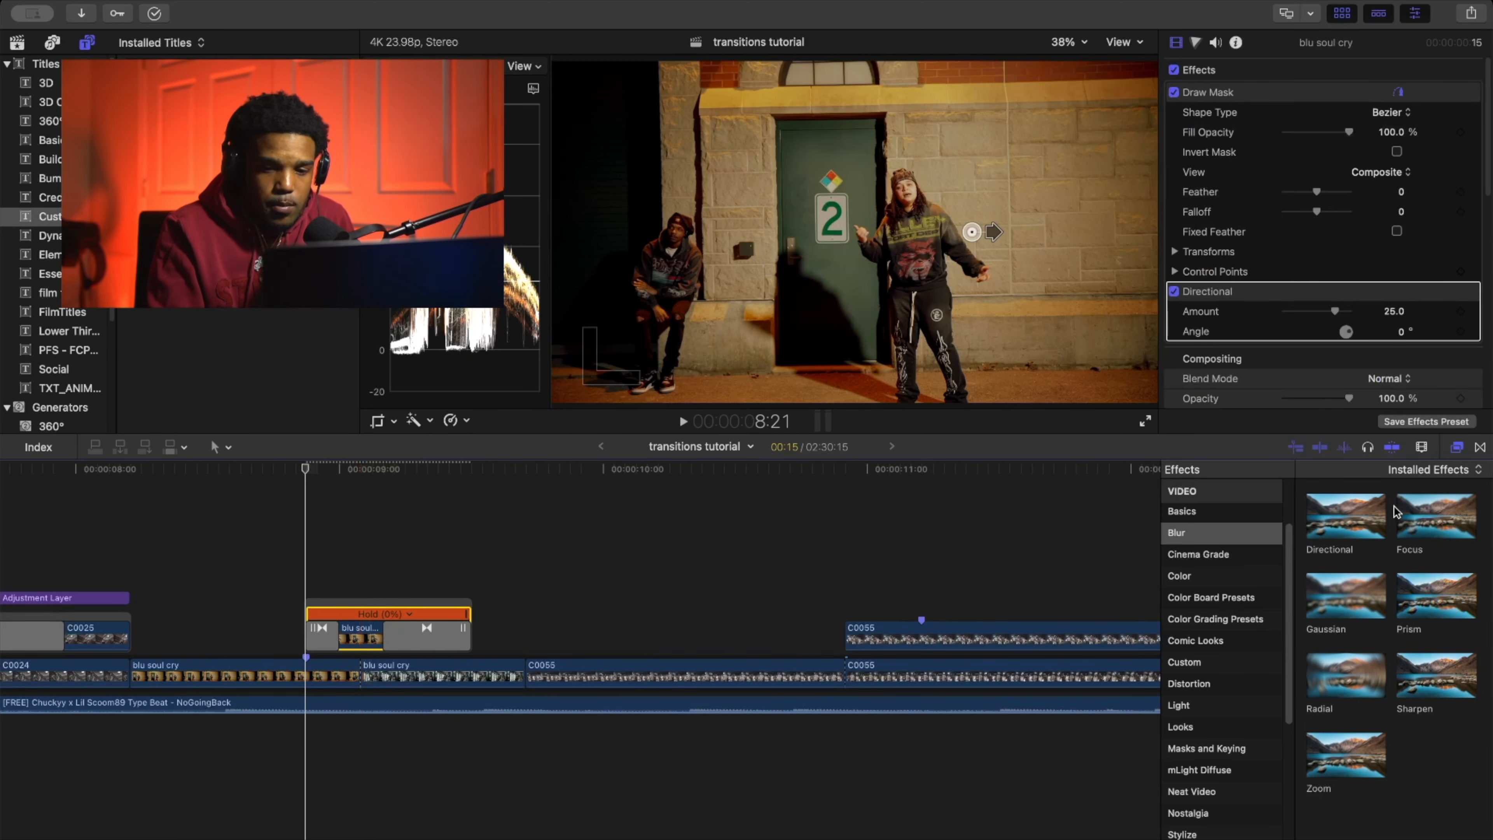
{"action": "left_click_drag", "start_coordinate": [1358, 582], "coordinate": [370, 632]}
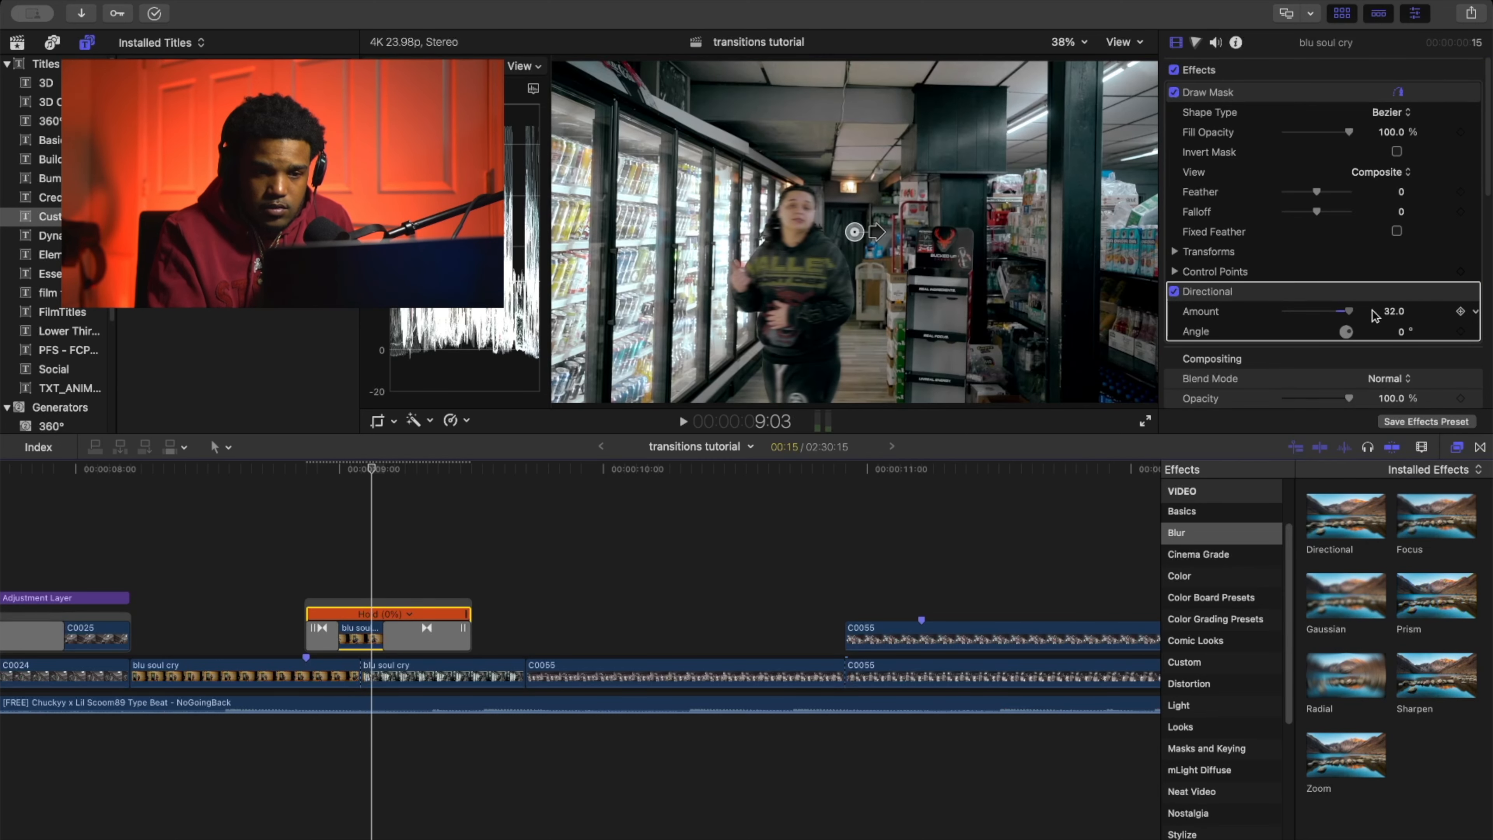
{"action": "mouse_move", "coordinate": [887, 235]}
{"action": "left_mouse_down"}
{"action": "mouse_move", "coordinate": [902, 233]}
{"action": "mouse_move", "coordinate": [885, 236]}
{"action": "left_mouse_up"}
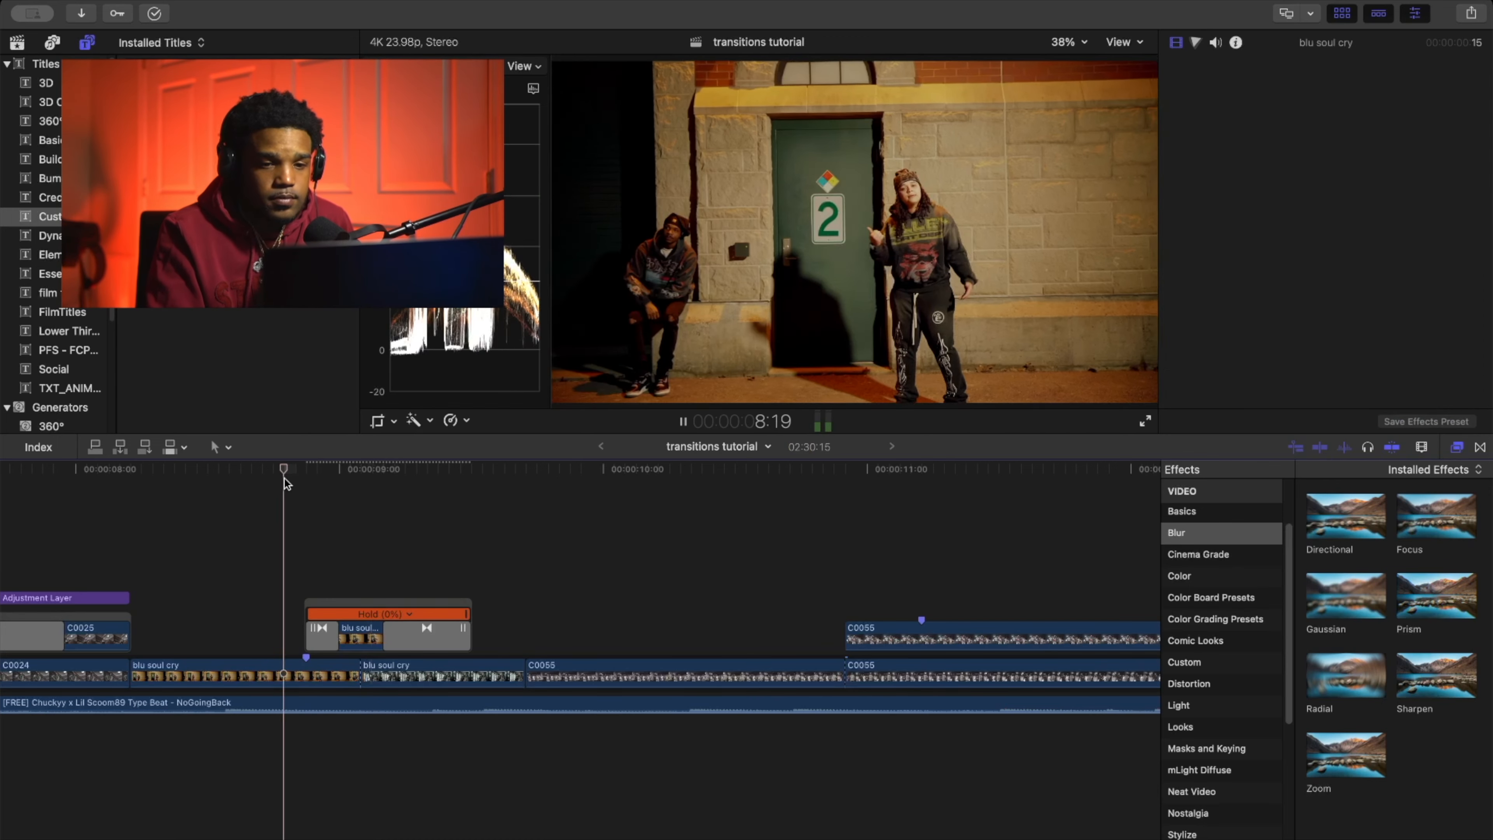
Play the completed masked slide-in transition from the first blu soul cry clip into the store clip repeatedly.
{"action": "key", "text": "space"}
{"action": "left_click", "coordinate": [245, 482]}
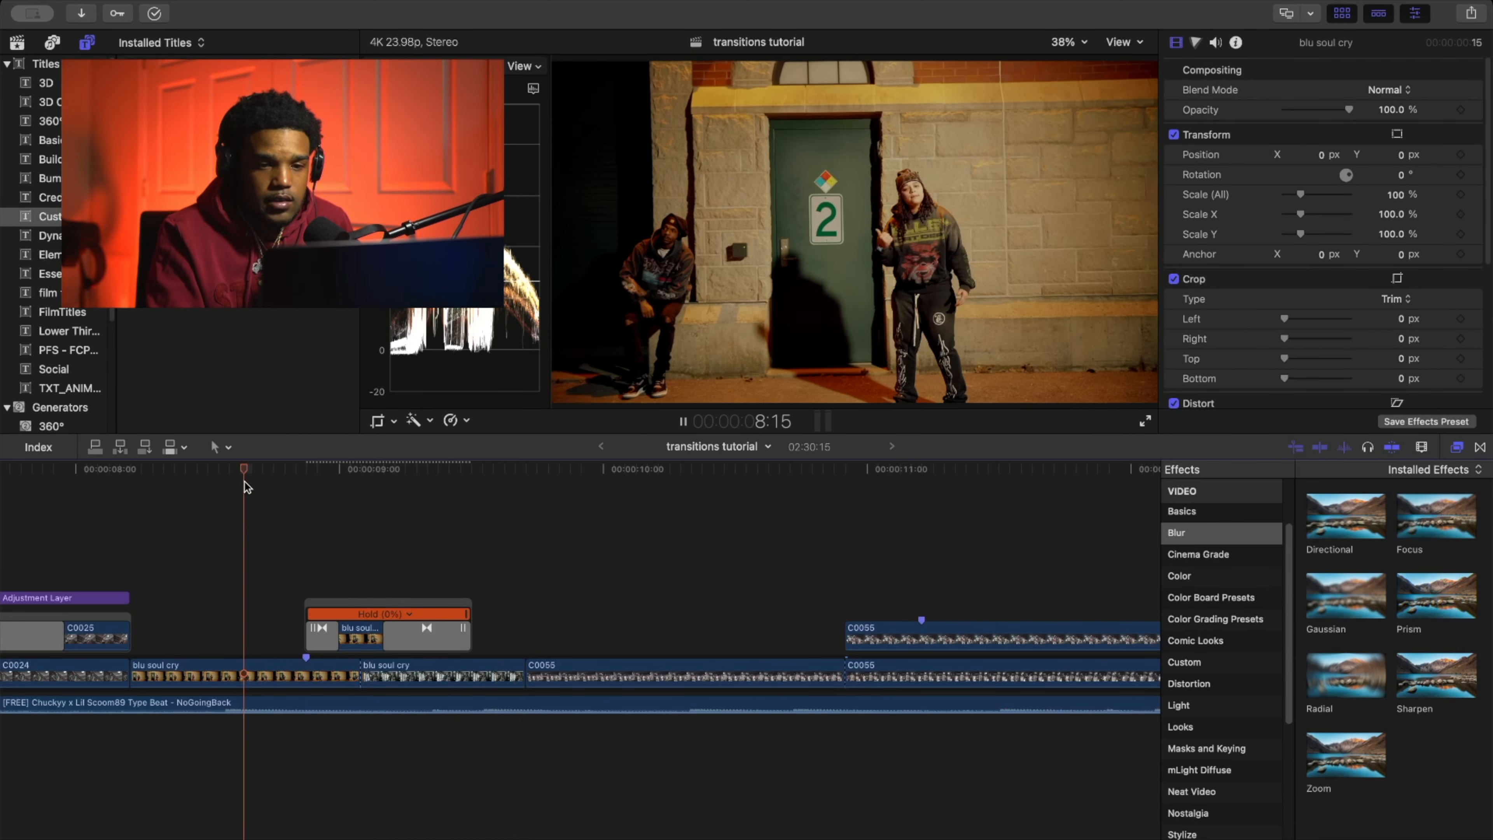
{"action": "left_click", "coordinate": [245, 482]}
{"action": "left_click", "coordinate": [192, 484]}
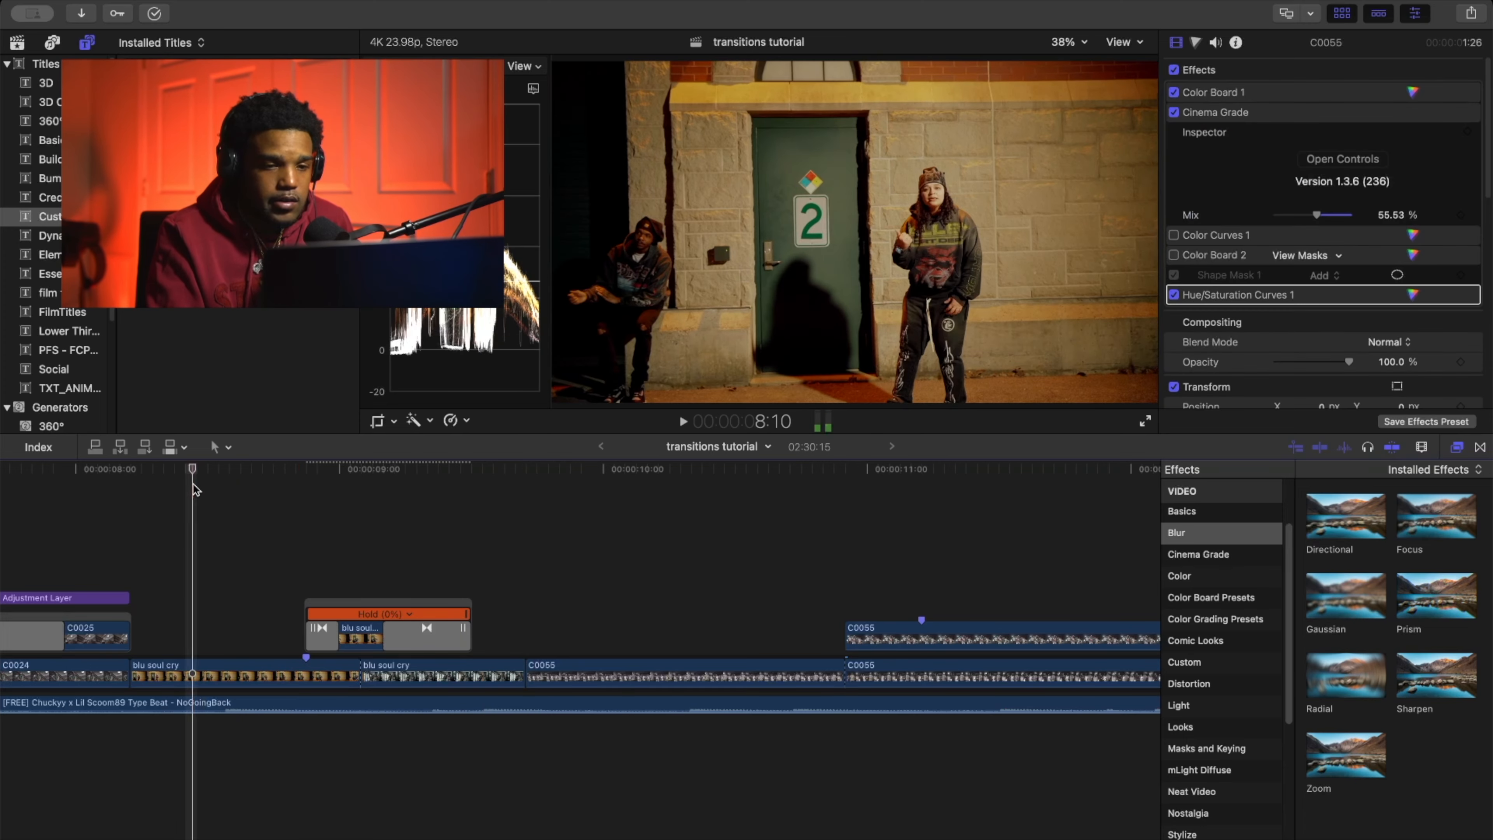
{"action": "left_click", "coordinate": [193, 484]}
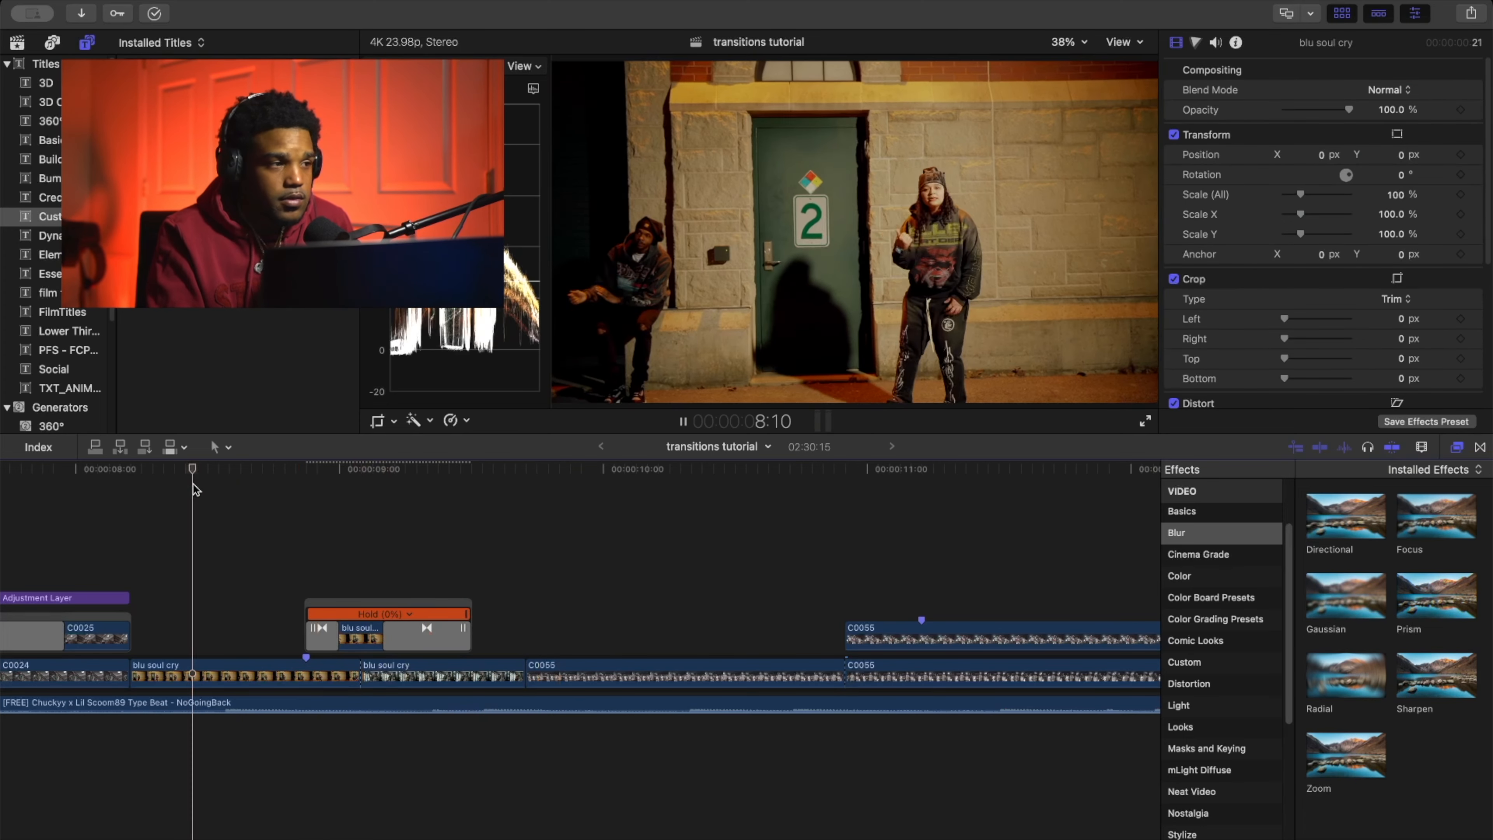
{"action": "left_click", "coordinate": [193, 484]}
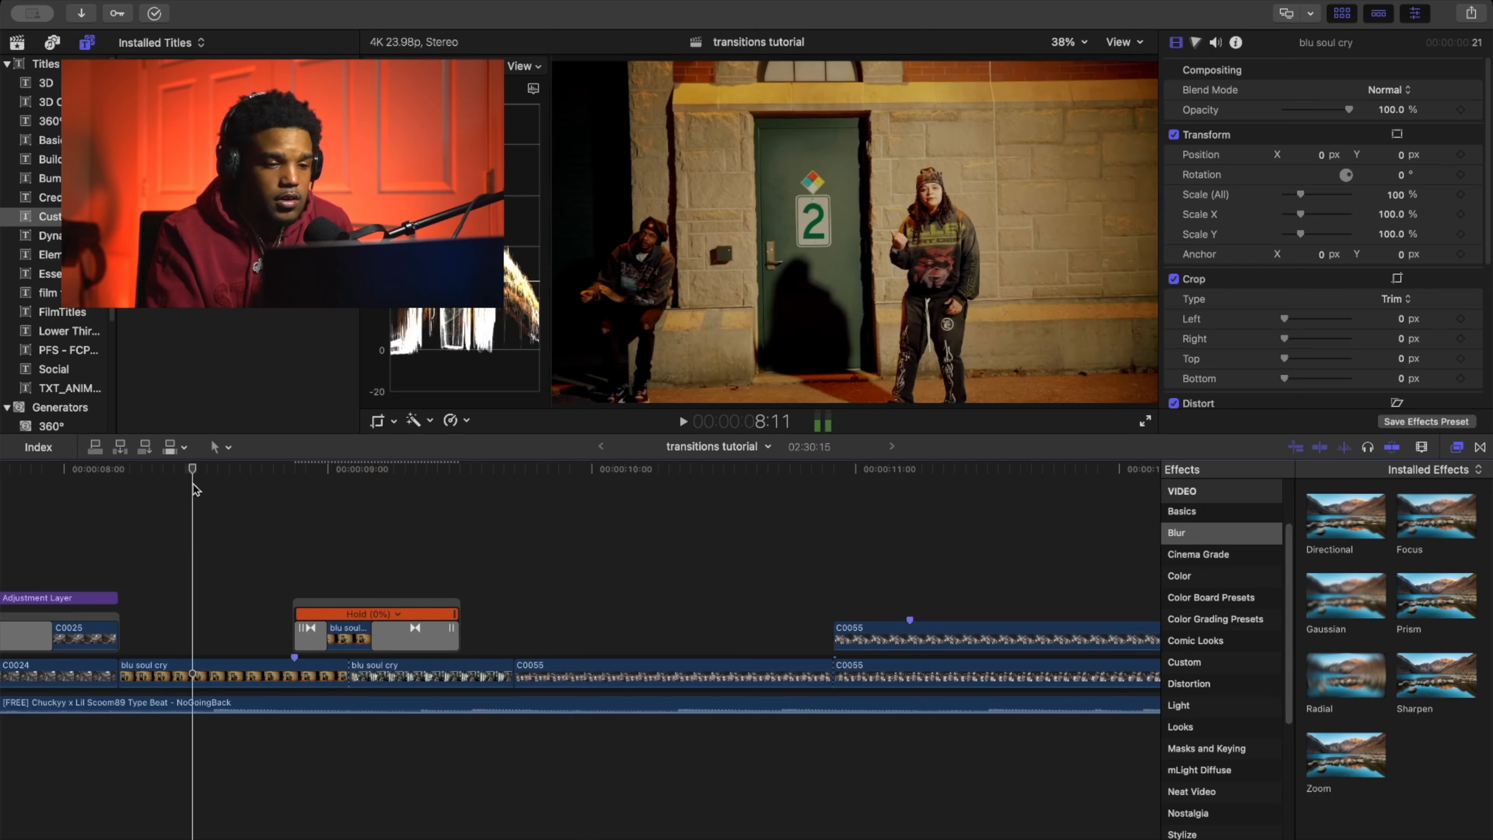
{"action": "left_click", "coordinate": [193, 484]}
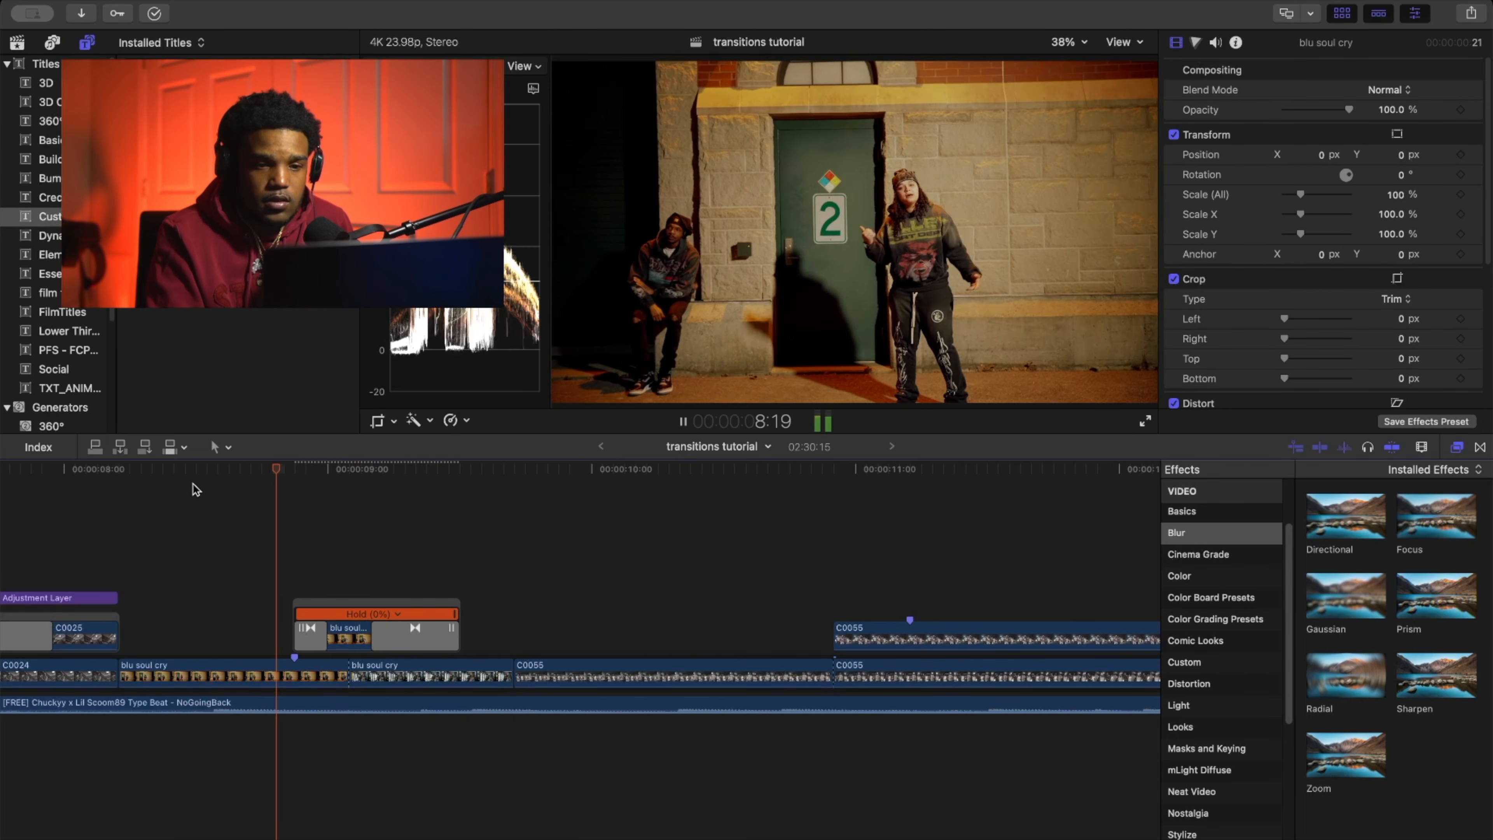
Replay the masked slide-in from the doorway shot into the store shot to check its timing.
{"action": "left_click", "coordinate": [193, 485]}
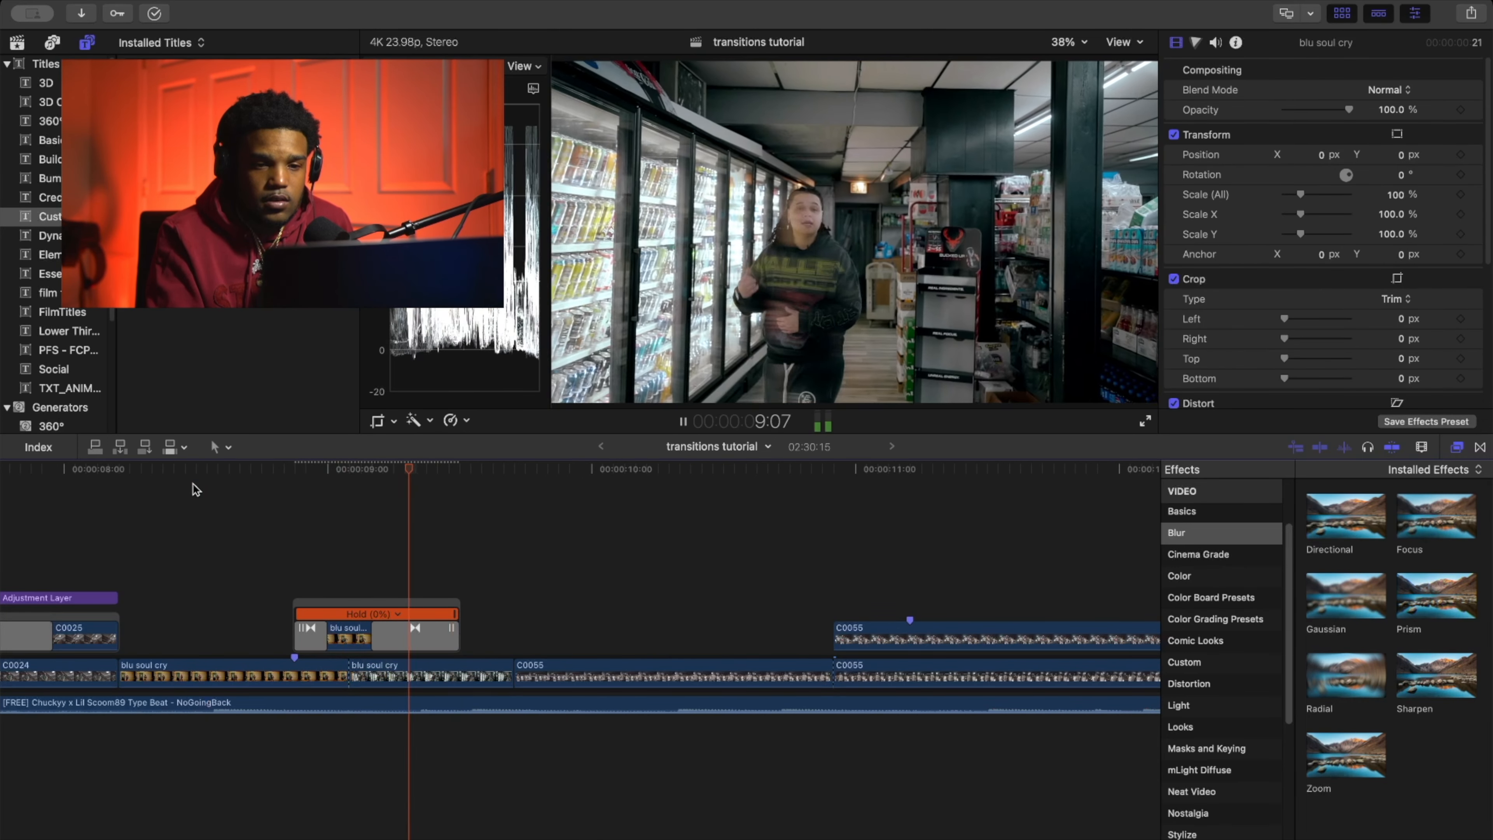
{"action": "key", "text": "space"}
{"action": "key", "text": "space"}
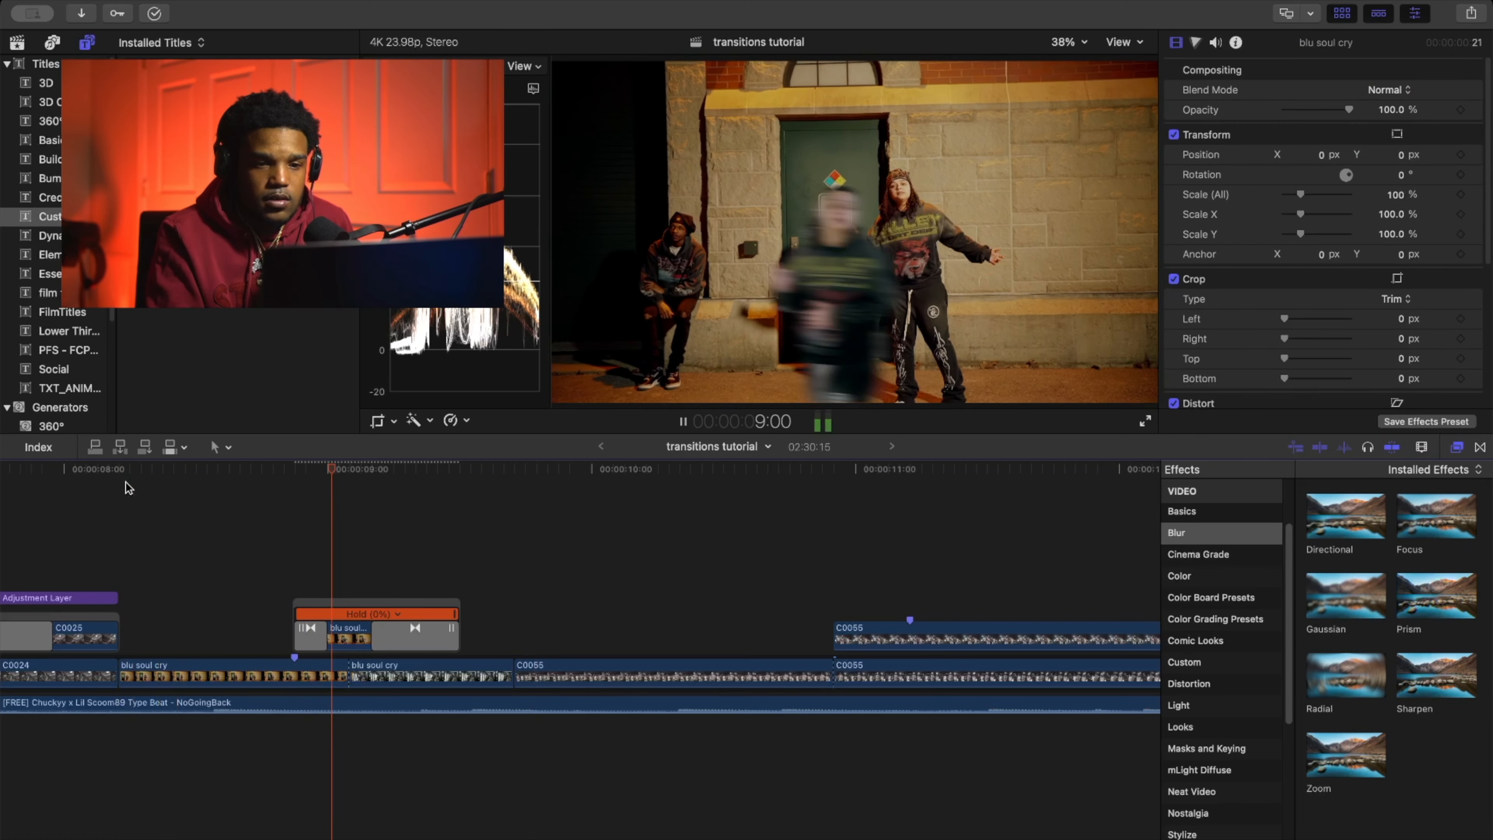
{"action": "left_click", "coordinate": [126, 485]}
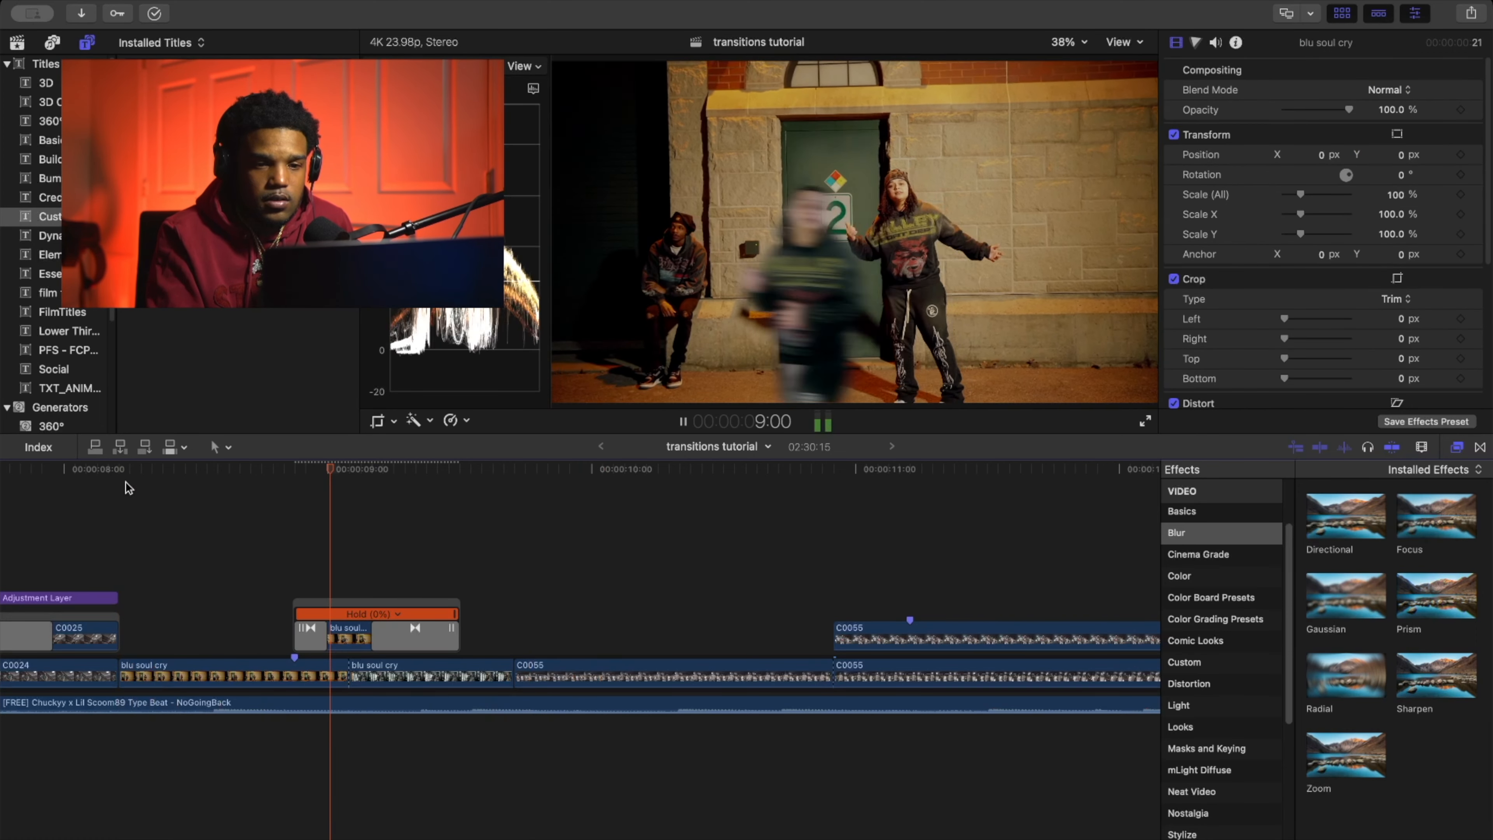
{"action": "key", "text": "space"}
{"action": "left_click_drag", "start_coordinate": [300, 629], "coordinate": [268, 631]}
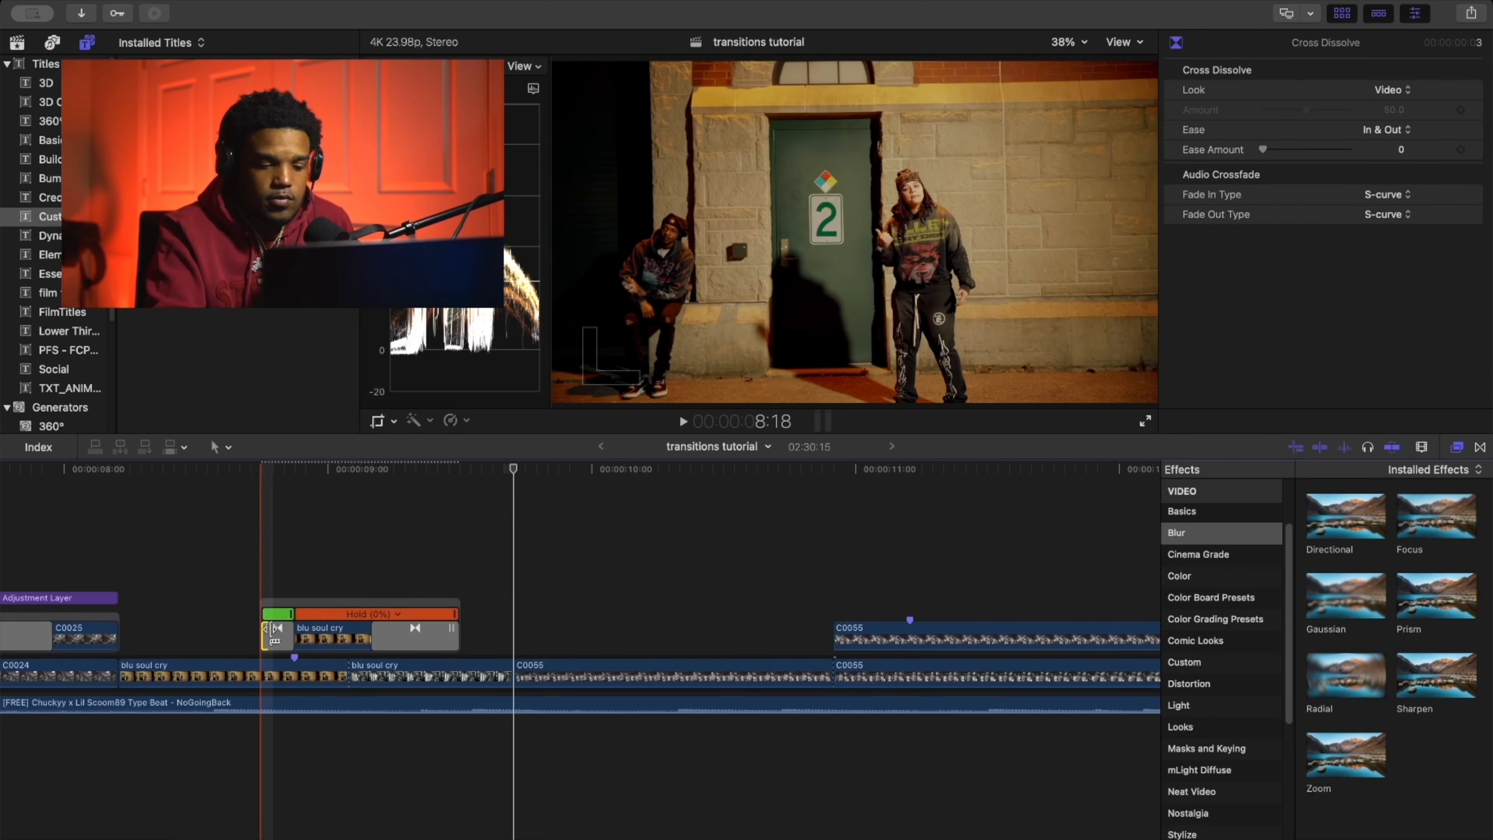
{"action": "key", "text": "super+z"}
{"action": "key", "text": "super+z"}
Extend the masked freeze frame's held section at its start to 19 frames, and play the transition back.
{"action": "left_click_drag", "start_coordinate": [458, 628], "coordinate": [379, 604]}
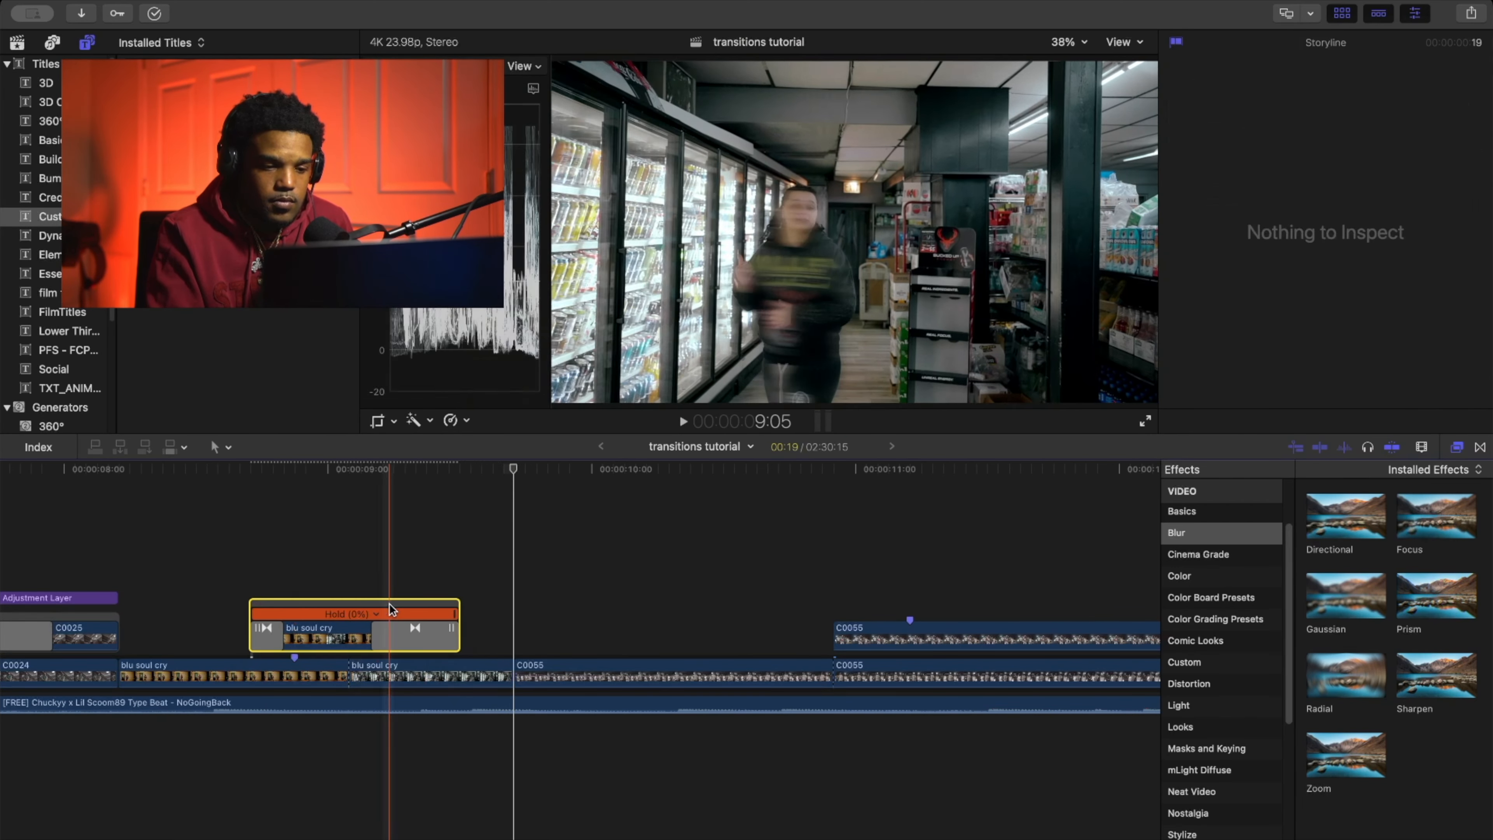
{"action": "key", "text": "space"}
{"action": "left_click", "coordinate": [208, 546]}
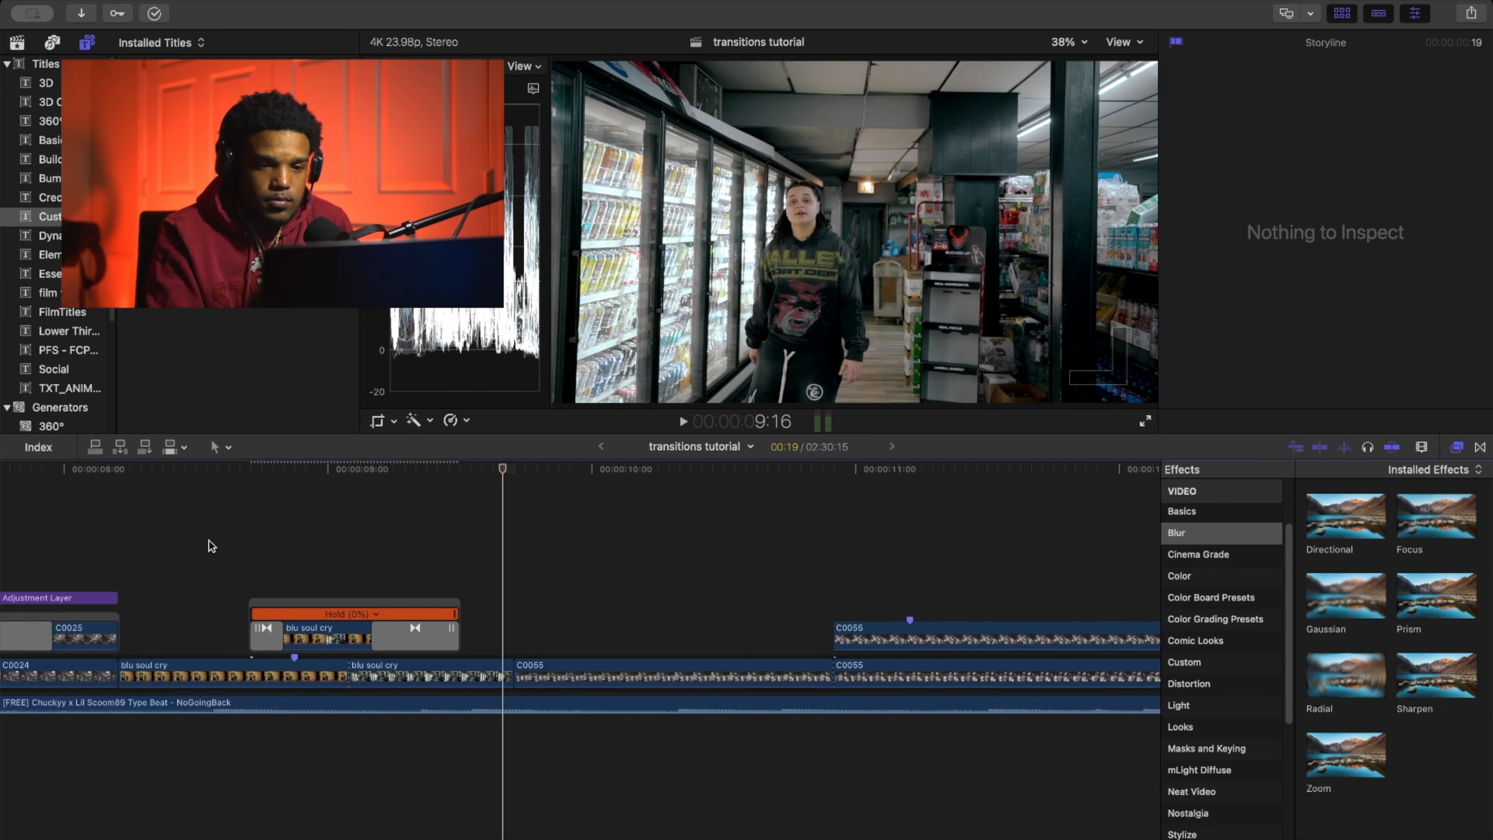
{"action": "key", "text": "space"}
{"action": "key", "text": "space"}
Show the masked freeze frame's video animation, move its ending Transform keyframe later in the clip, and close the animation view.
{"action": "left_click", "coordinate": [311, 636]}
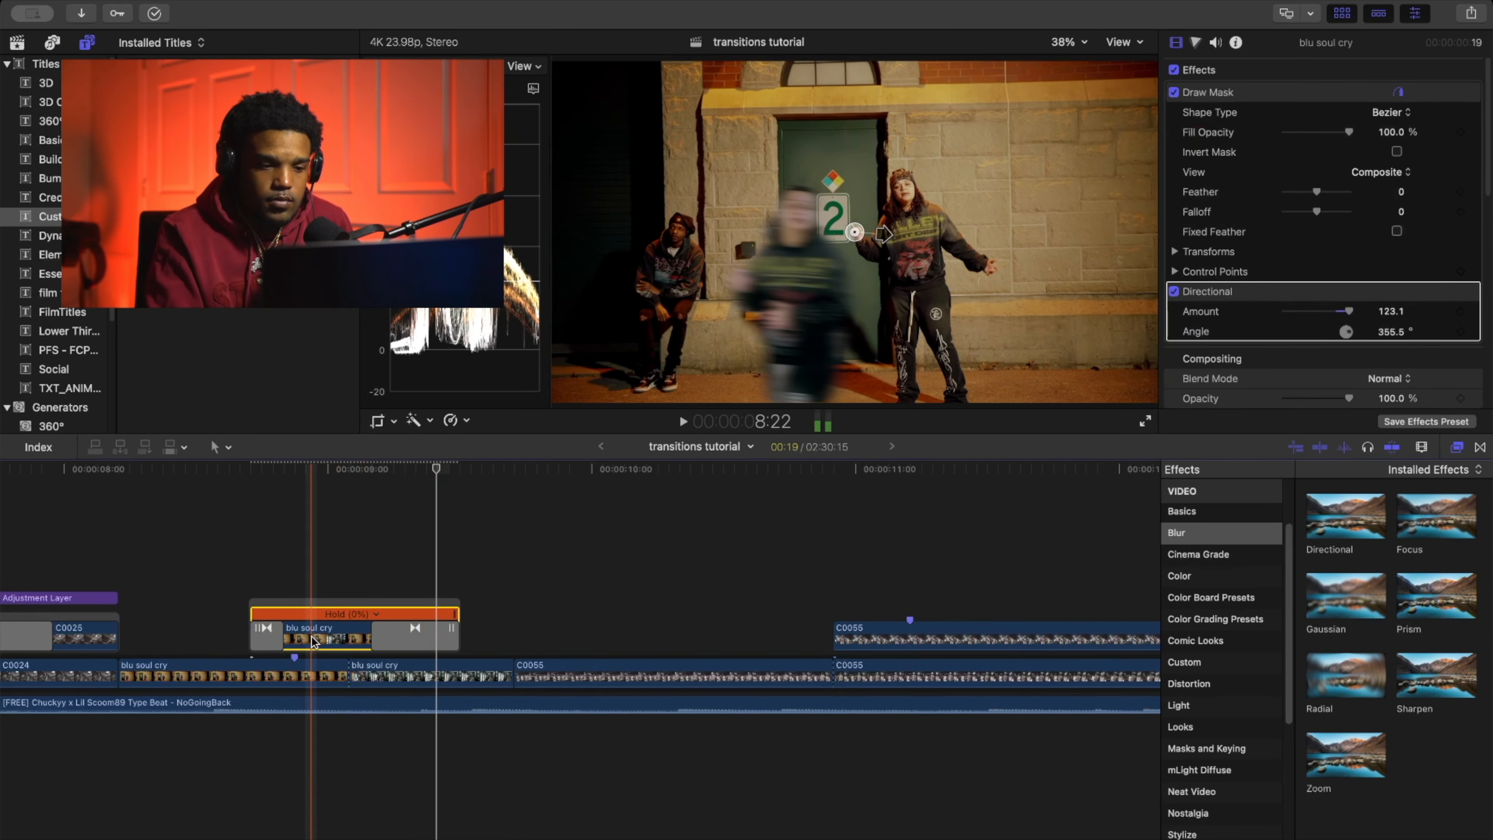
{"action": "right_click", "coordinate": [313, 637]}
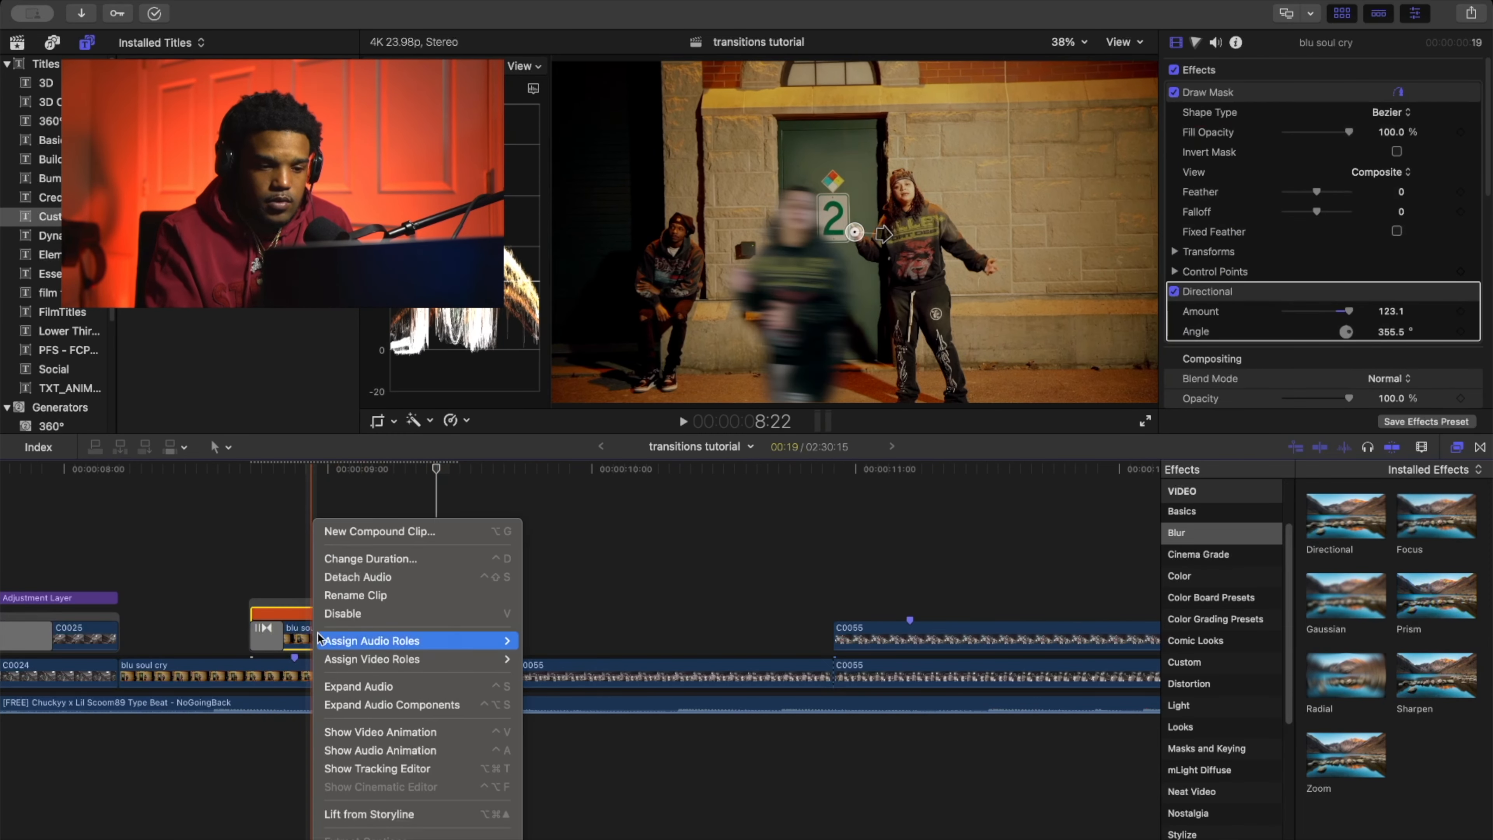
{"action": "left_click", "coordinate": [390, 734]}
{"action": "left_click", "coordinate": [312, 536]}
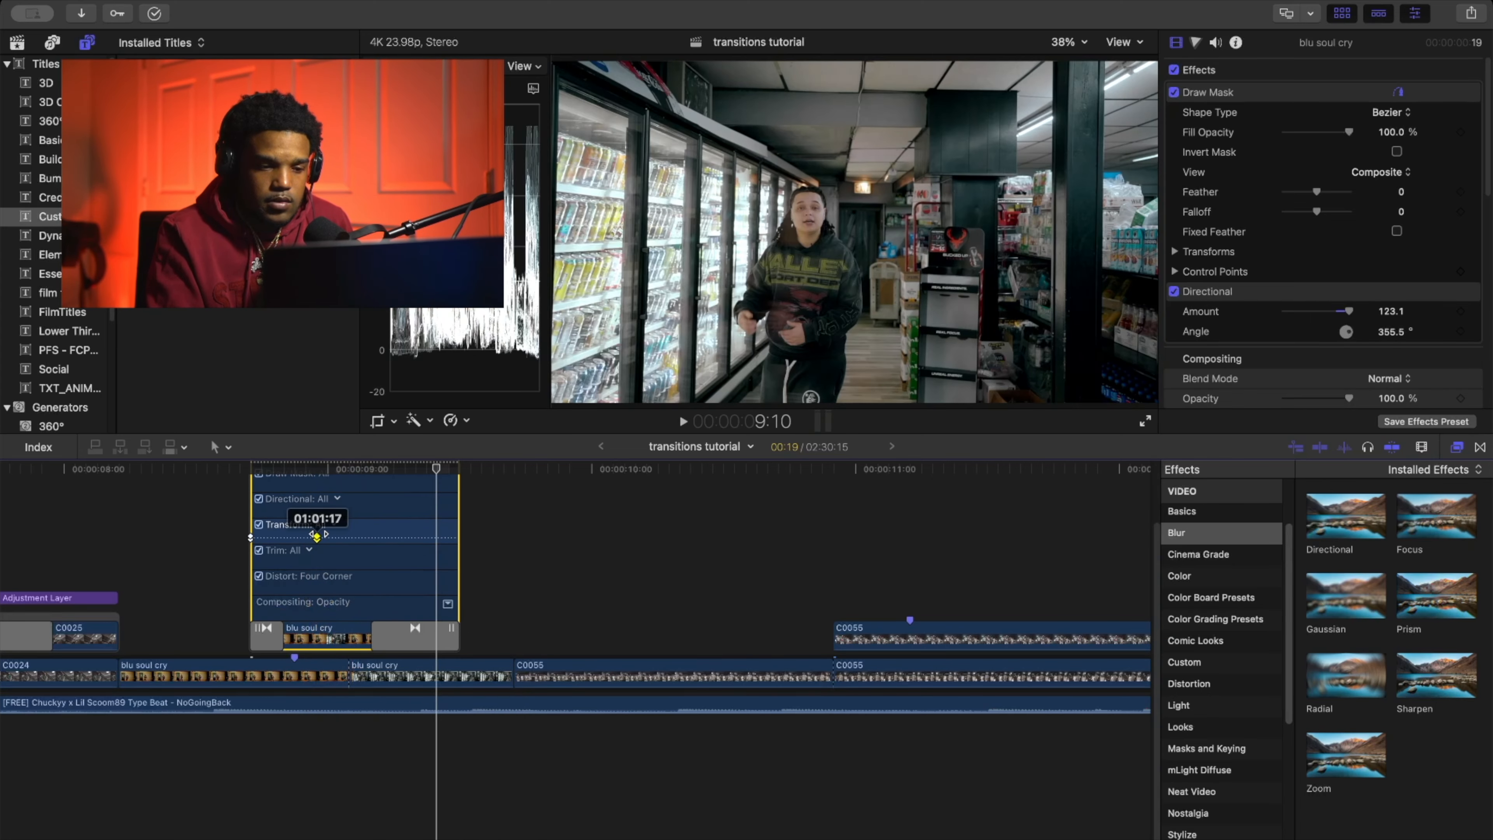
{"action": "key", "text": "space"}
{"action": "key", "text": "space"}
{"action": "scroll", "coordinate": [183, 554], "scroll_direction": "up", "scroll_amount": 4}
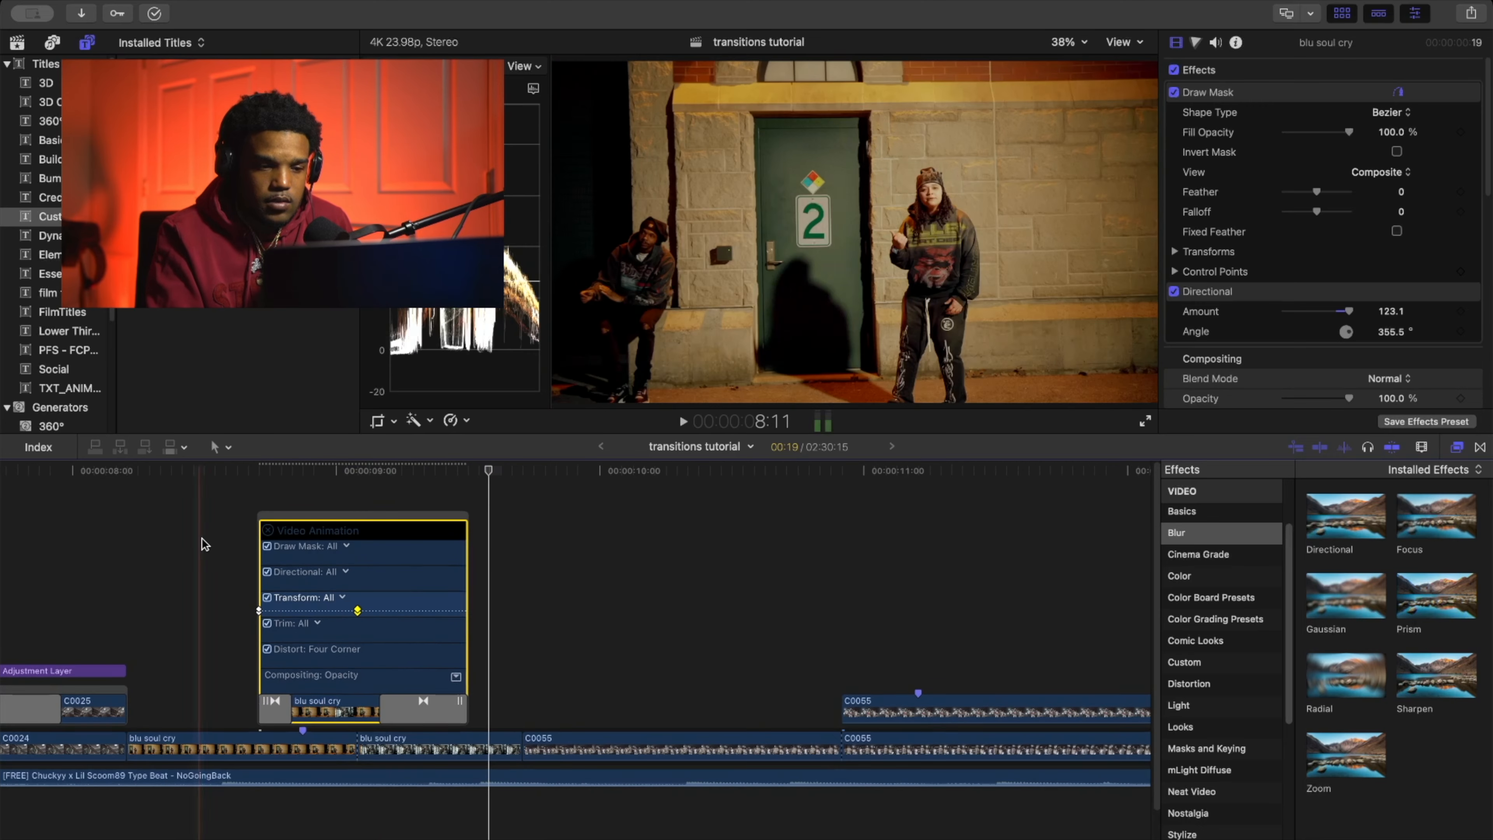
{"action": "left_click", "coordinate": [264, 526]}
Play the retimed slide-in transition back from before the first blu soul cry clip.
{"action": "key", "text": "space"}
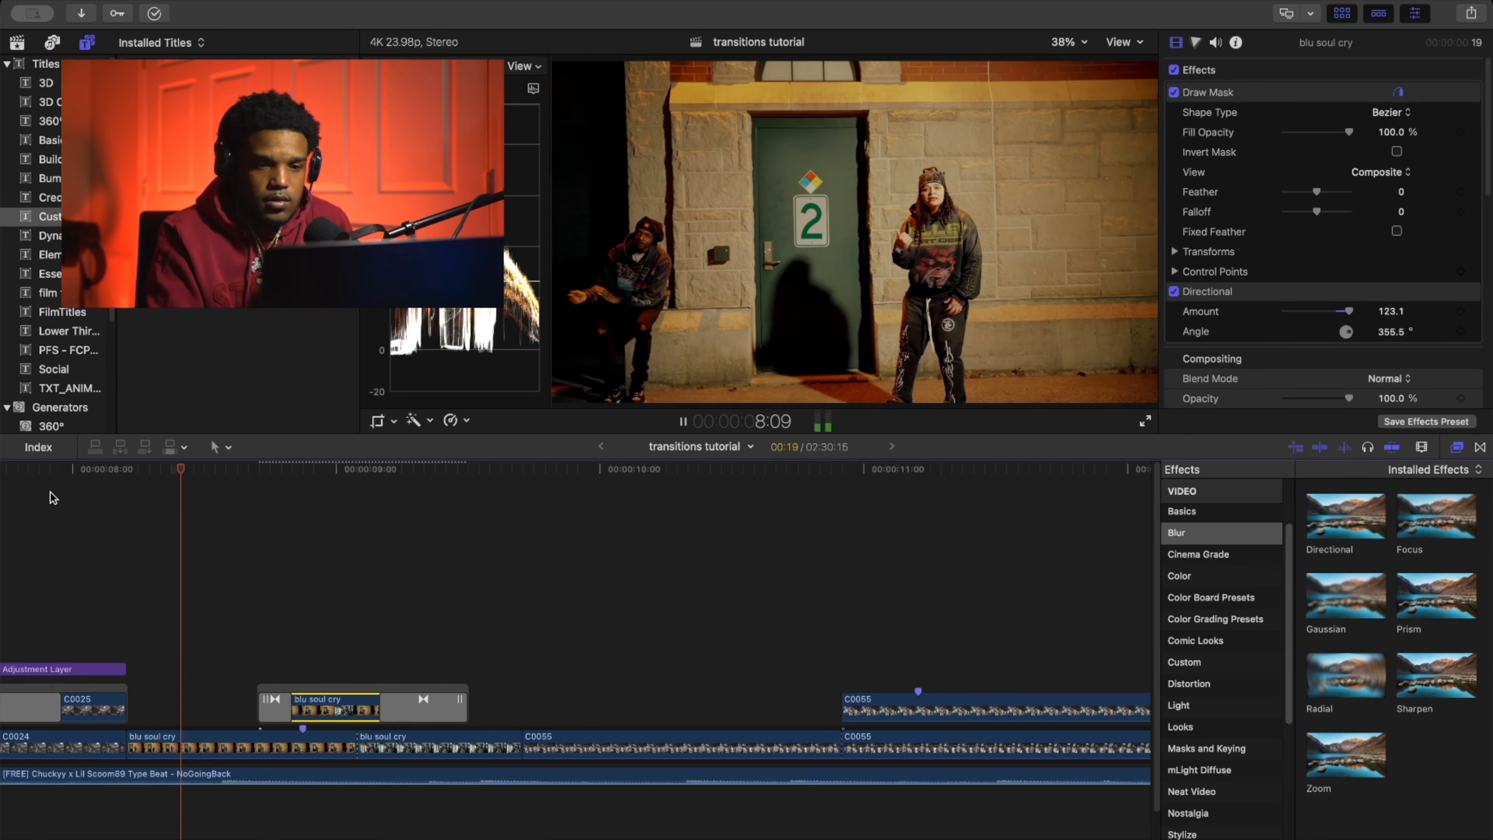
{"action": "left_click", "coordinate": [53, 498]}
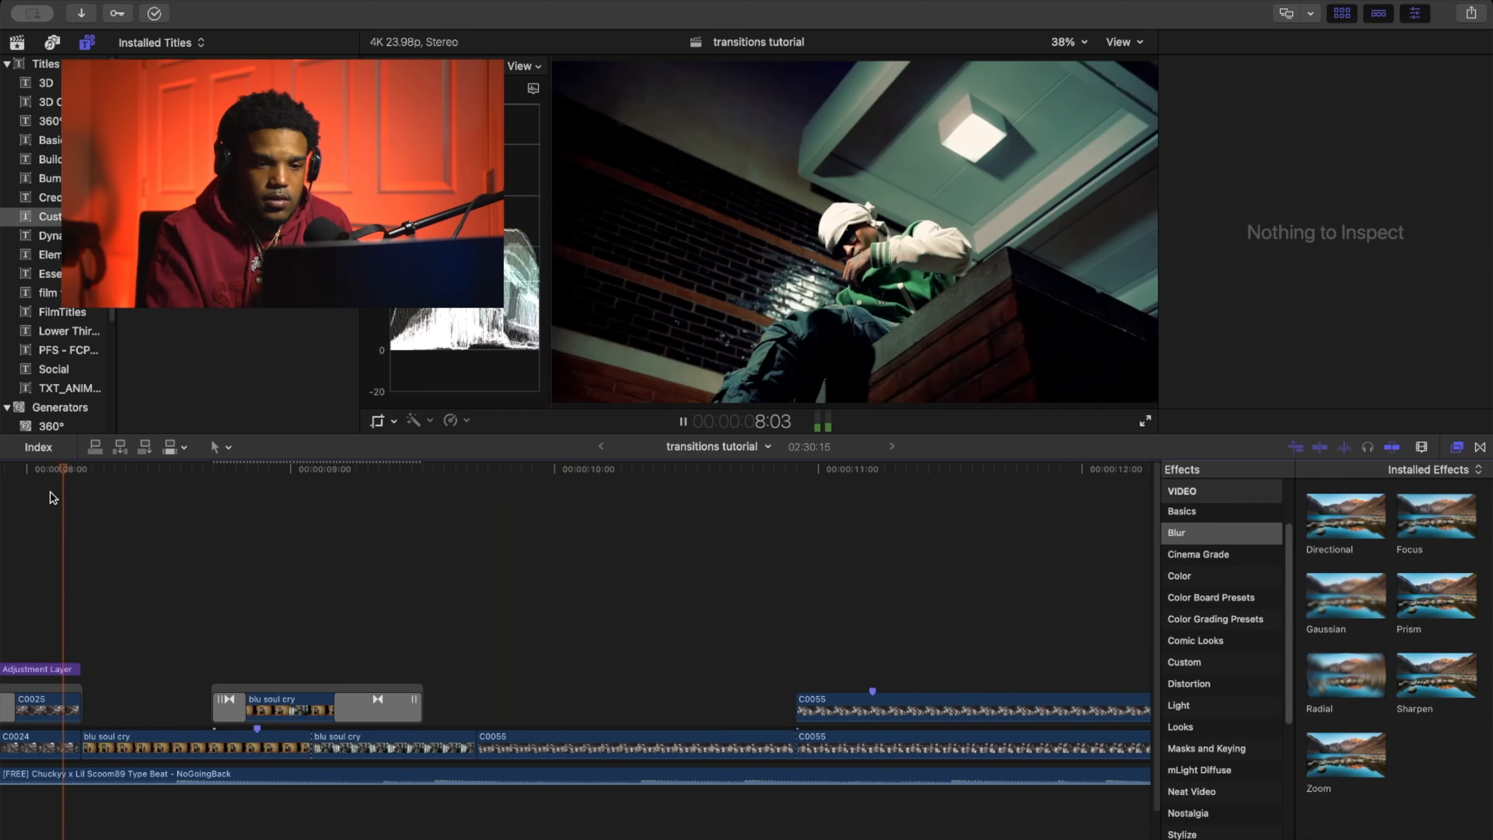
{"action": "key", "text": "space"}
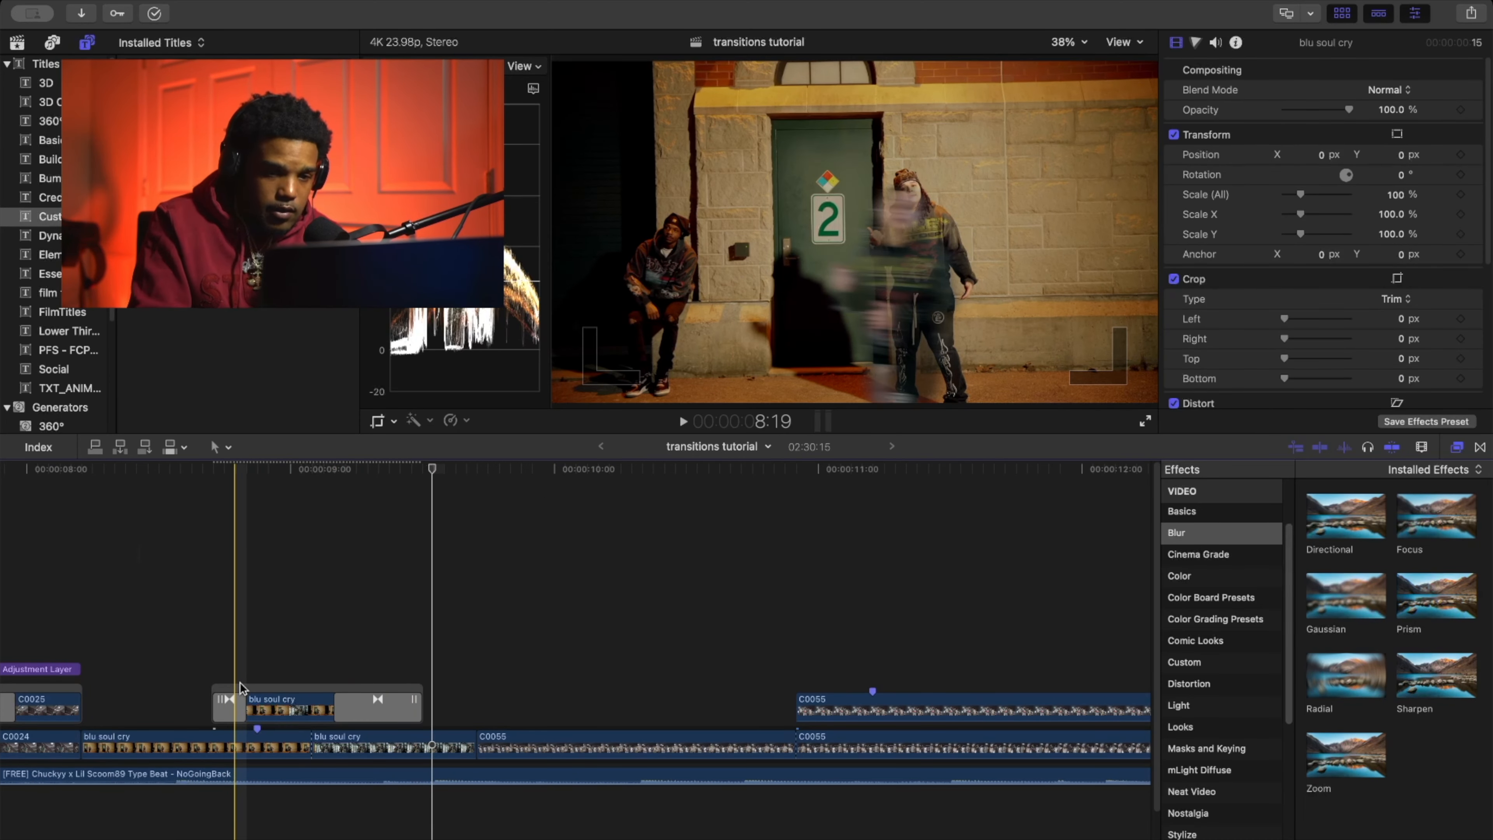
Go to the C0055 clips following the store shot and play the movement across their first cut.
{"action": "scroll", "coordinate": [464, 620], "scroll_direction": "right", "scroll_amount": 3}
{"action": "scroll", "coordinate": [464, 620], "scroll_direction": "down", "scroll_amount": 1}
{"action": "scroll", "coordinate": [465, 621], "scroll_direction": "left", "scroll_amount": 1}
{"action": "key", "text": "super+minus"}
{"action": "key", "text": "super+minus"}
{"action": "scroll", "coordinate": [464, 620], "scroll_direction": "right", "scroll_amount": 2}
{"action": "scroll", "coordinate": [464, 621], "scroll_direction": "down", "scroll_amount": 1}
{"action": "left_click", "coordinate": [305, 515]}
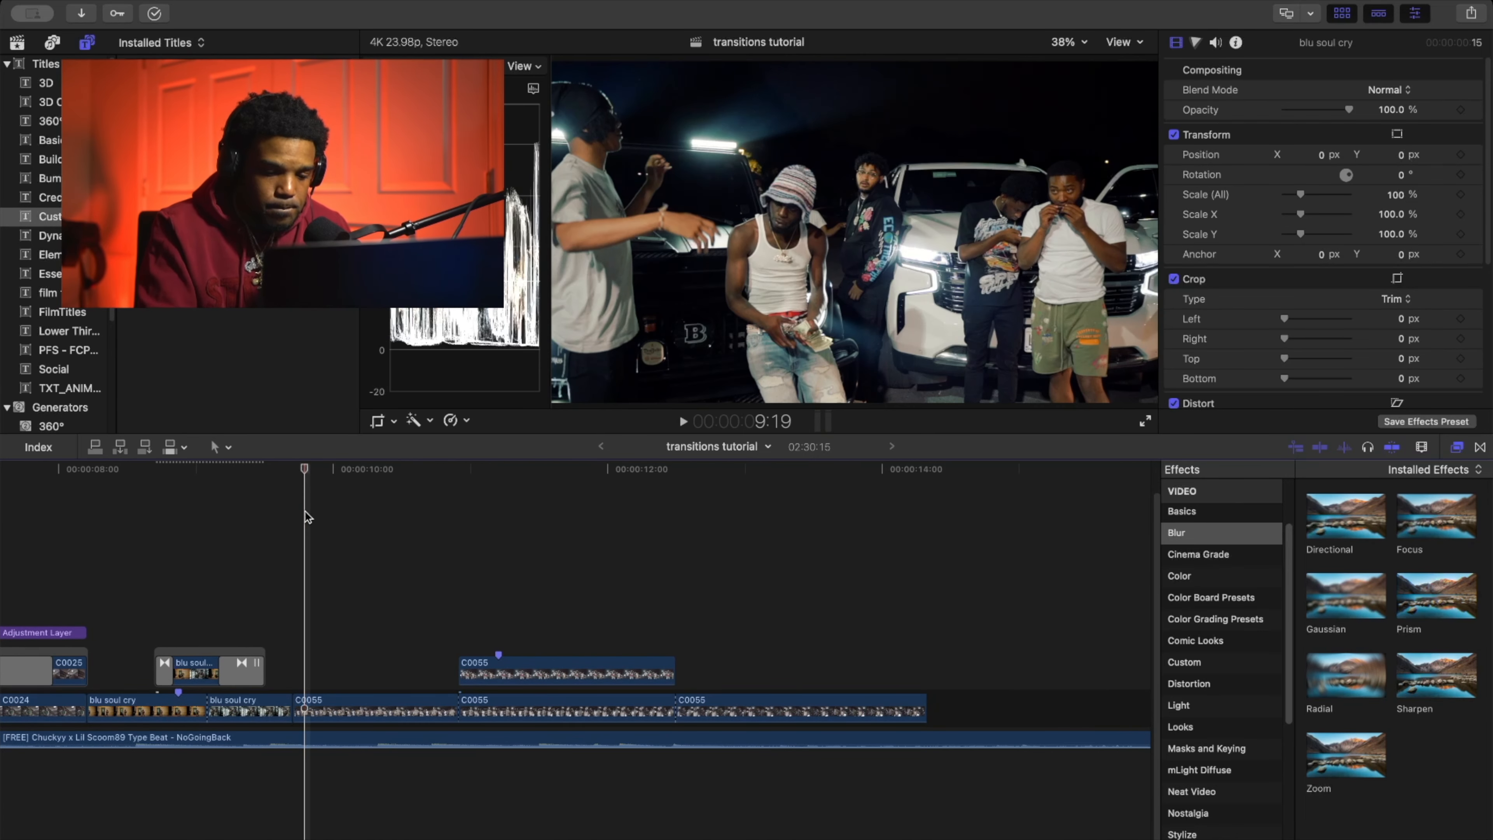
{"action": "key", "text": "b"}
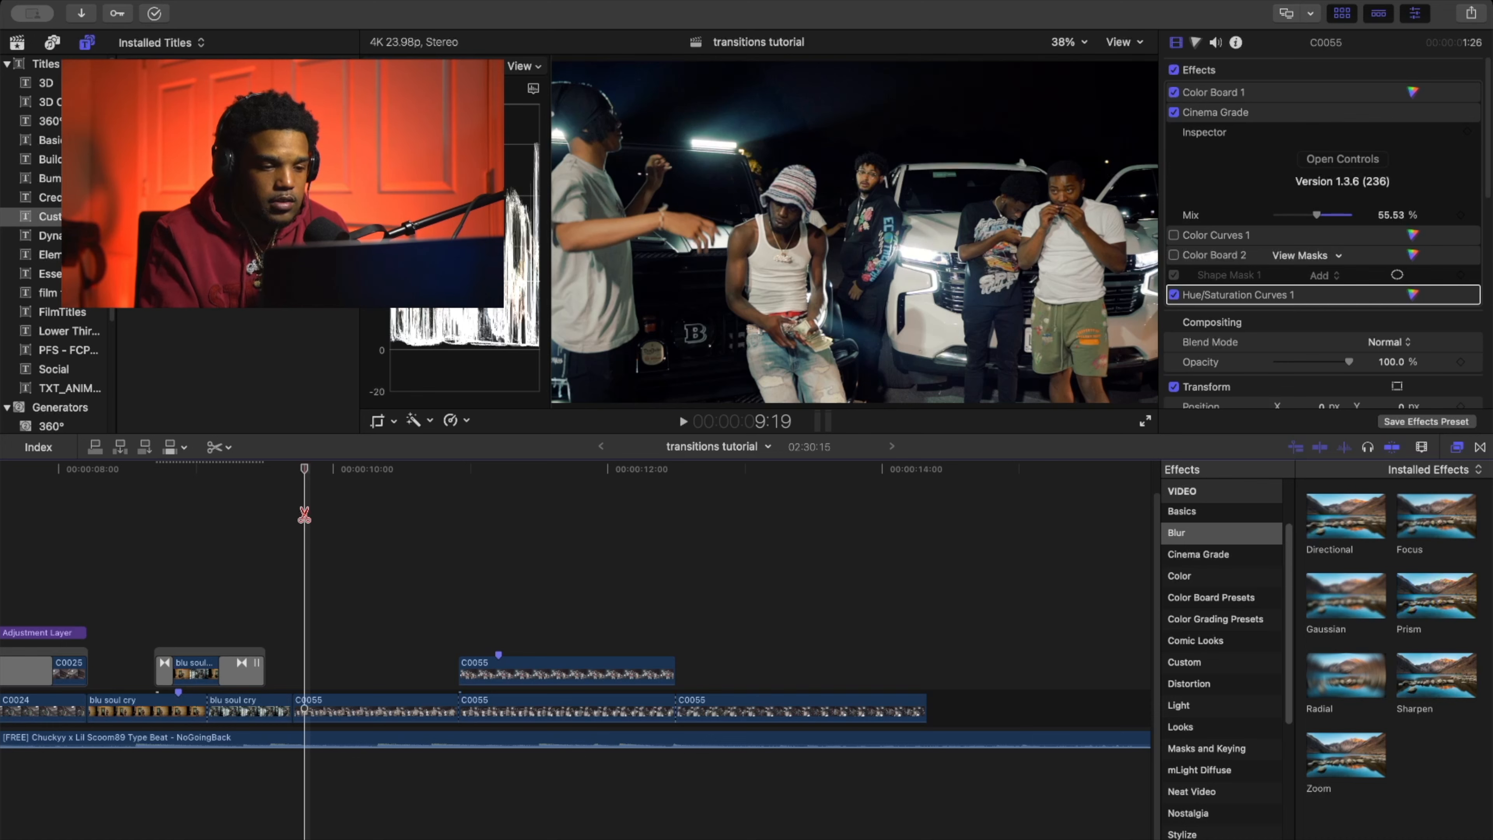
{"action": "key", "text": "space"}
{"action": "key", "text": "space"}
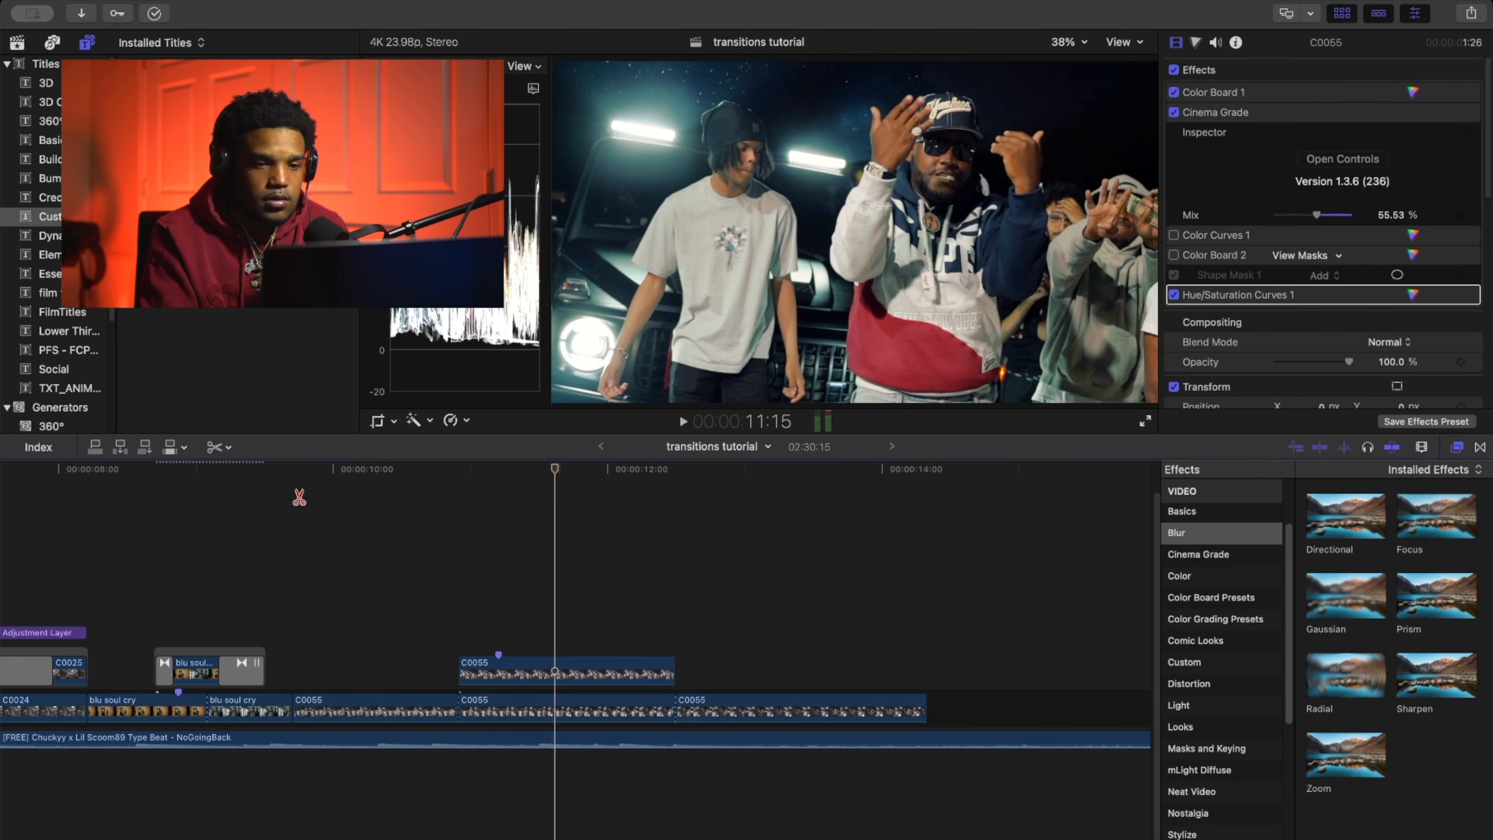
{"action": "left_click", "coordinate": [293, 496]}
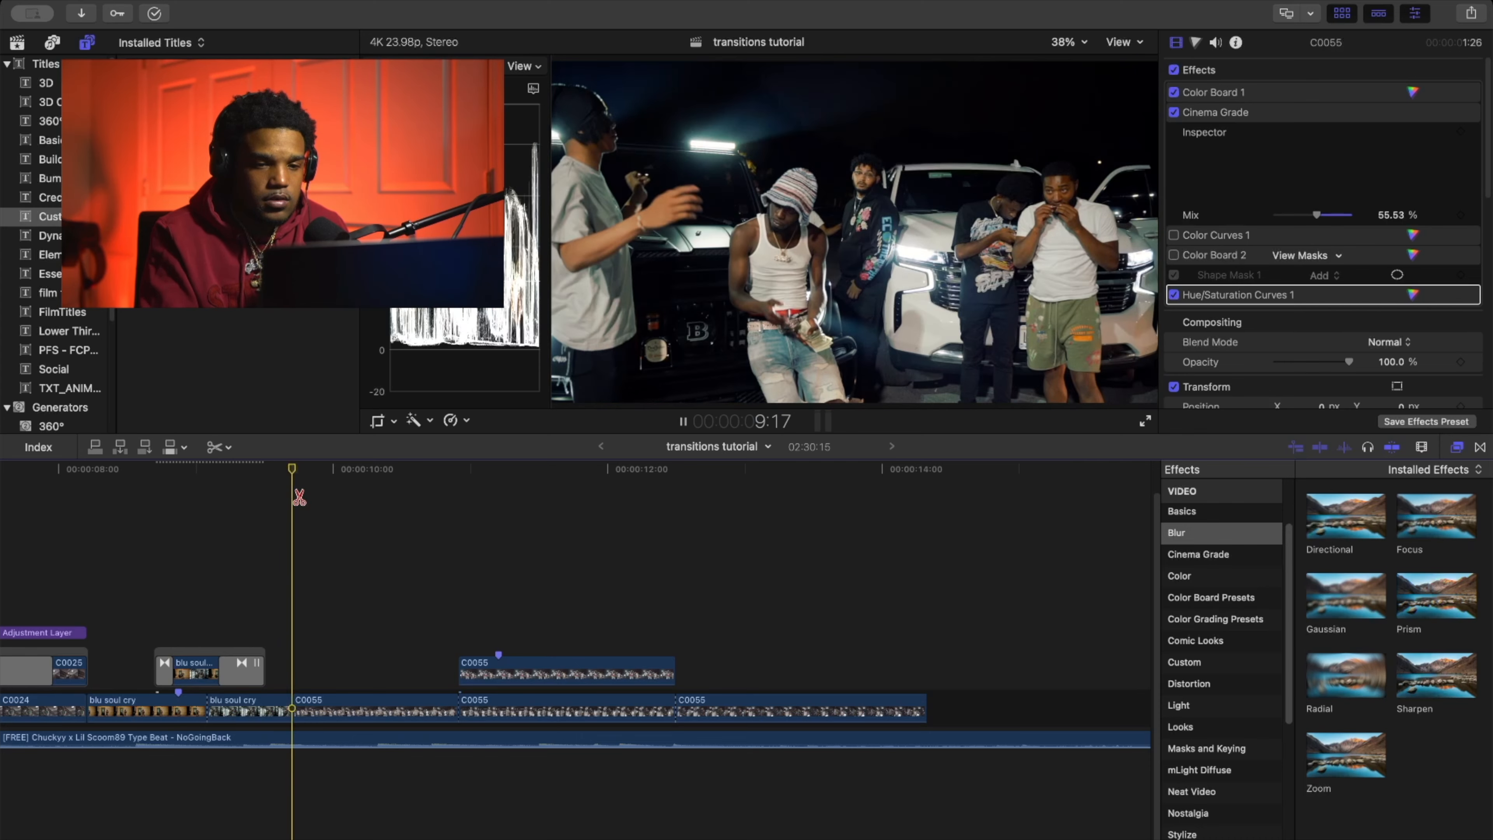
{"action": "key", "text": "space"}
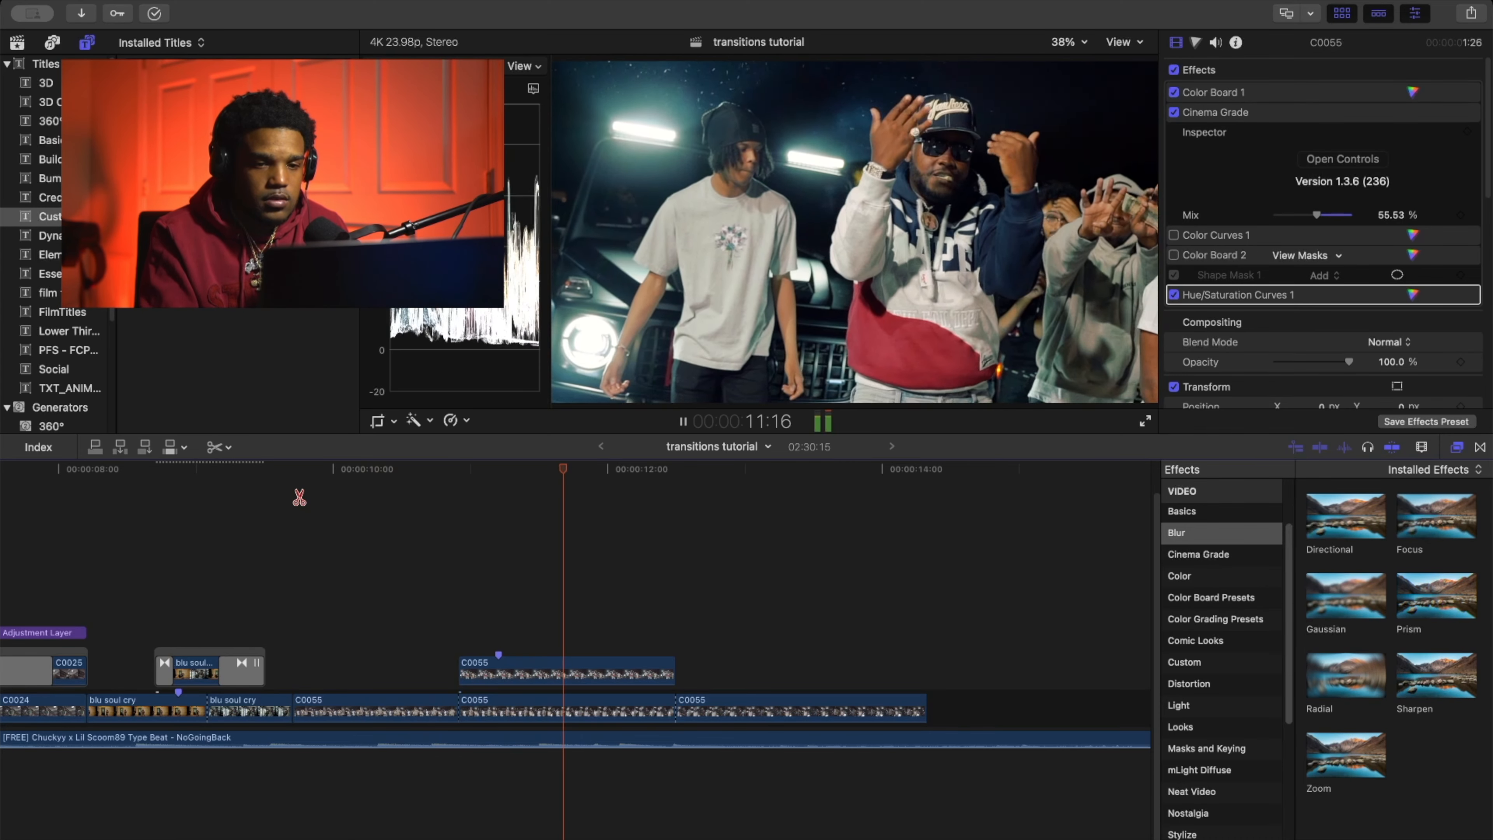
{"action": "key", "text": "space"}
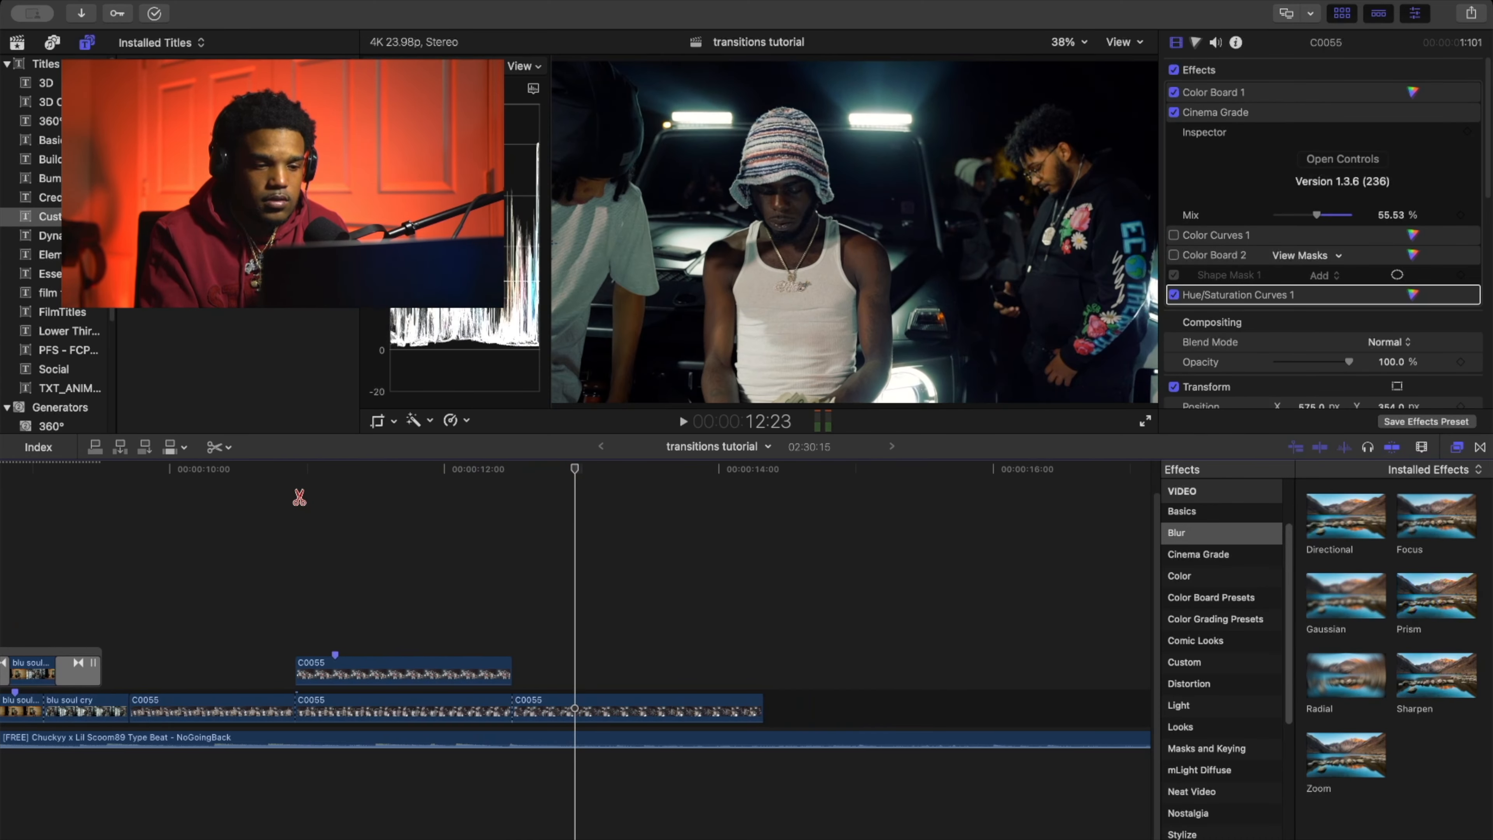
Replay the C0055 group shot by the cars into the connected C0055 clip several times to examine the transition.
{"action": "left_click", "coordinate": [158, 483]}
{"action": "key", "text": "space"}
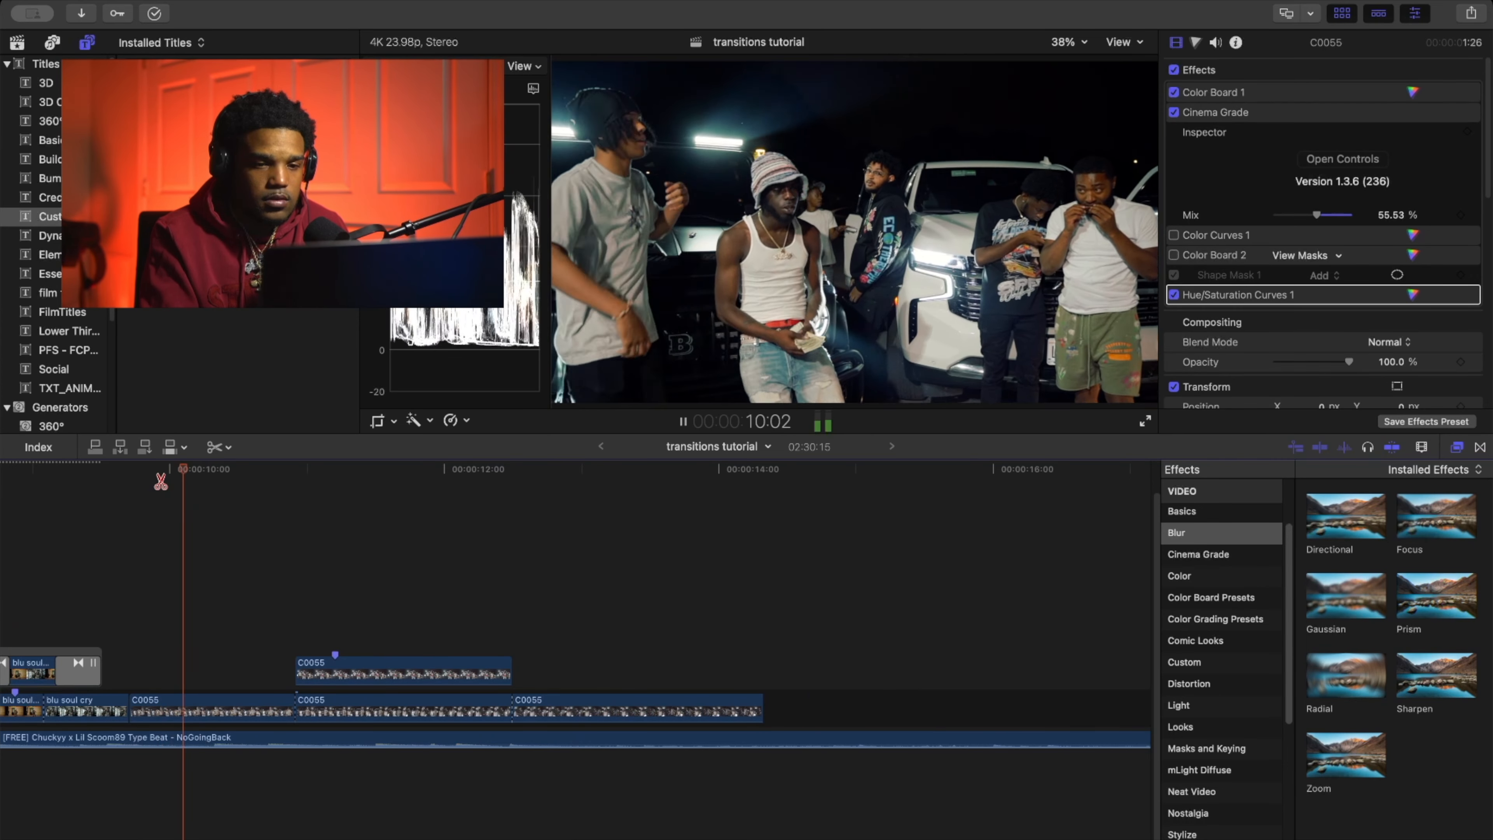
{"action": "key", "text": "space"}
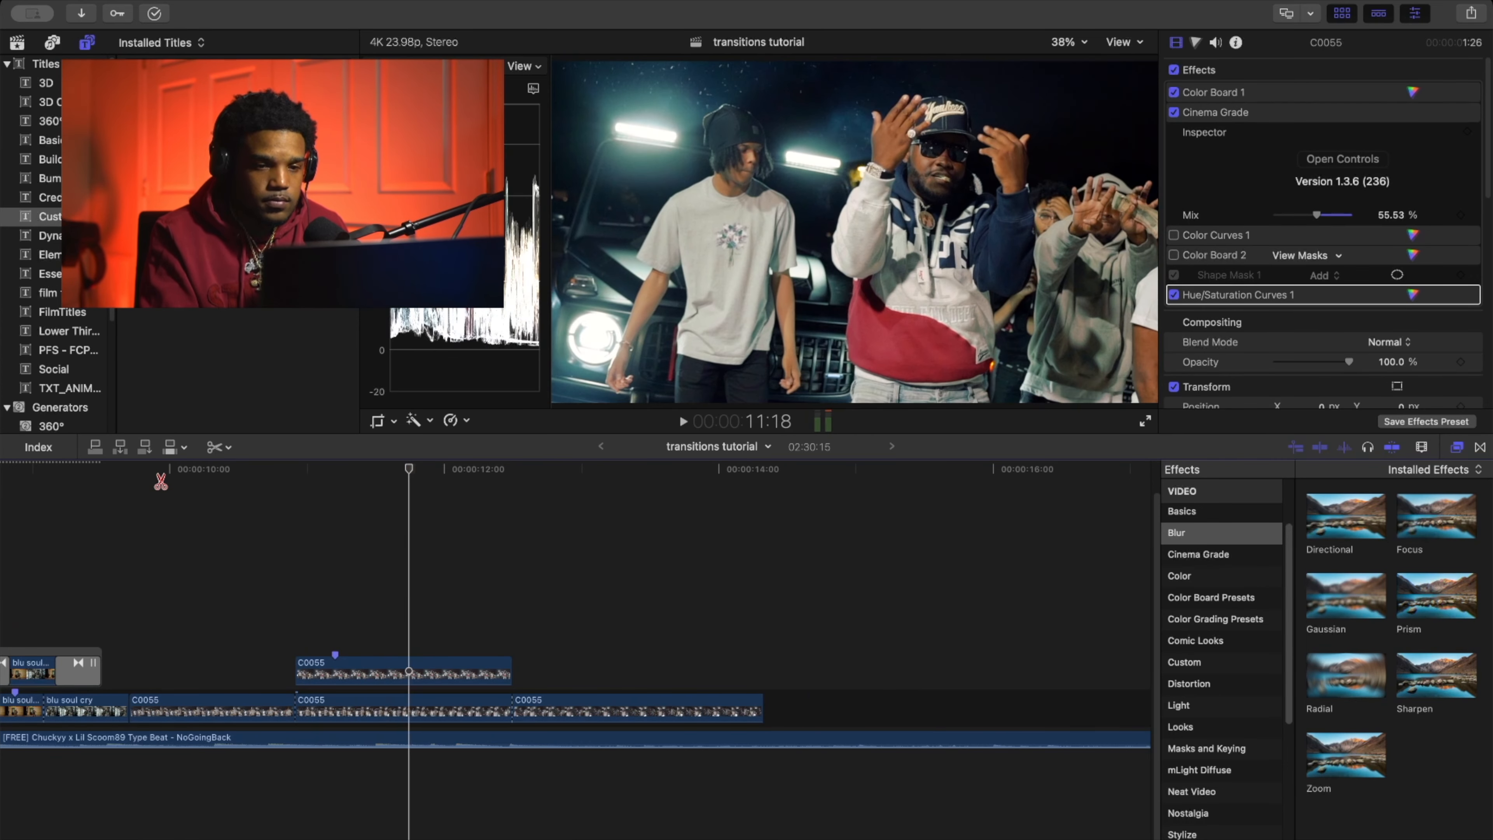
{"action": "left_click", "coordinate": [161, 481]}
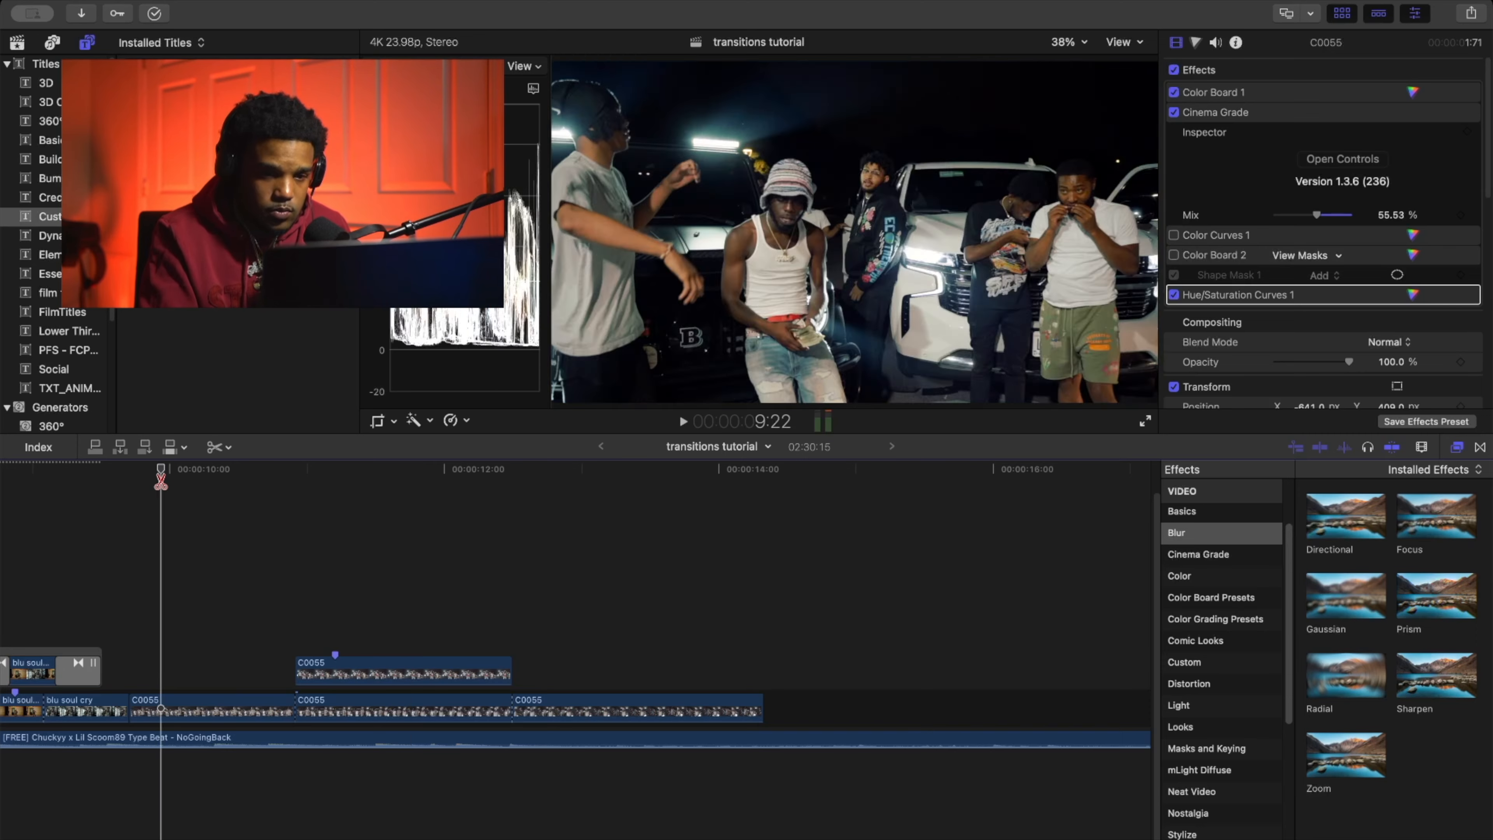
{"action": "key", "text": "space"}
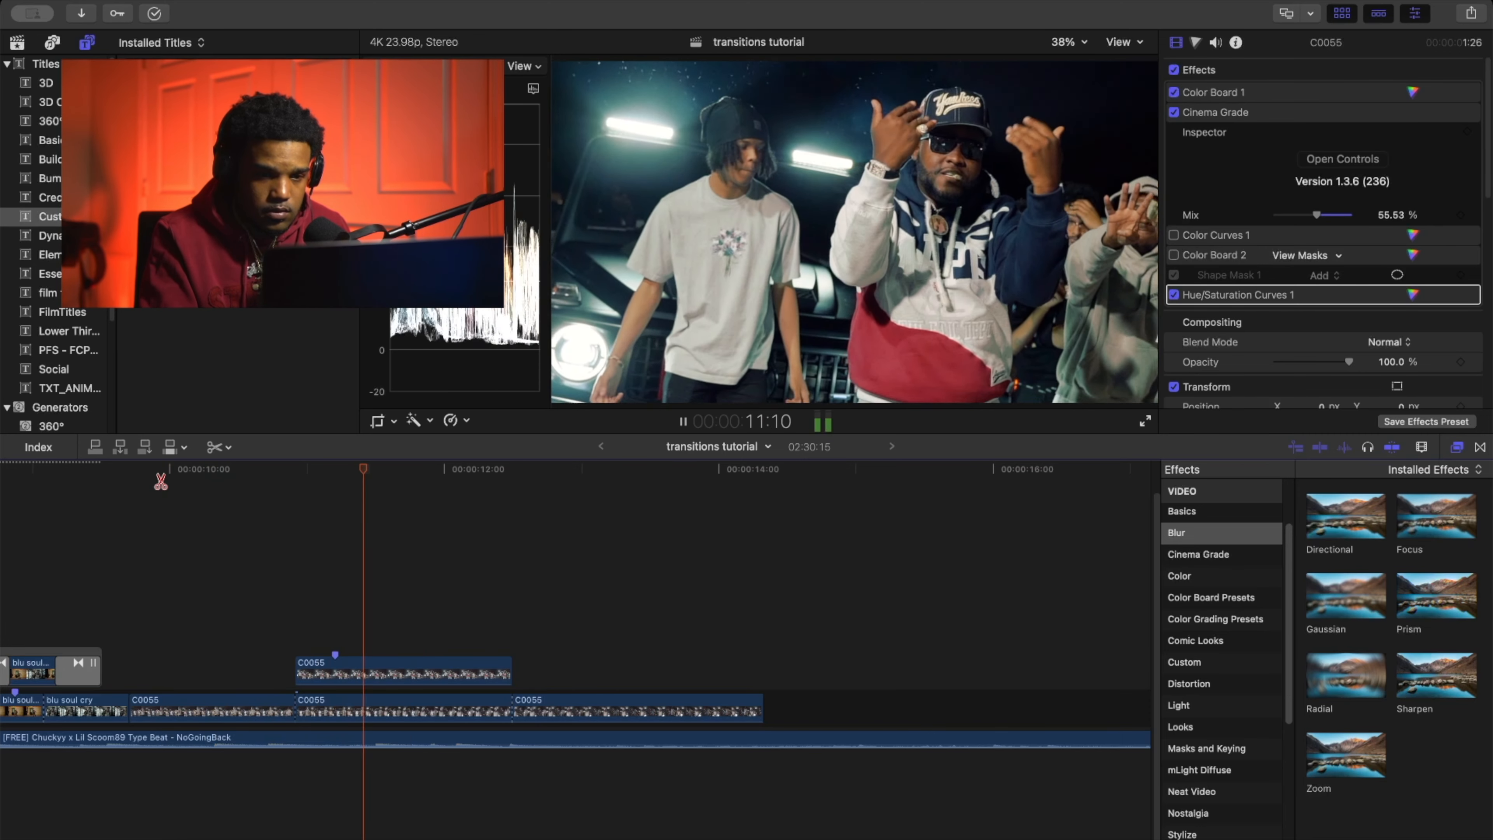
{"action": "key", "text": "space"}
{"action": "left_click", "coordinate": [162, 489]}
{"action": "key", "text": "space"}
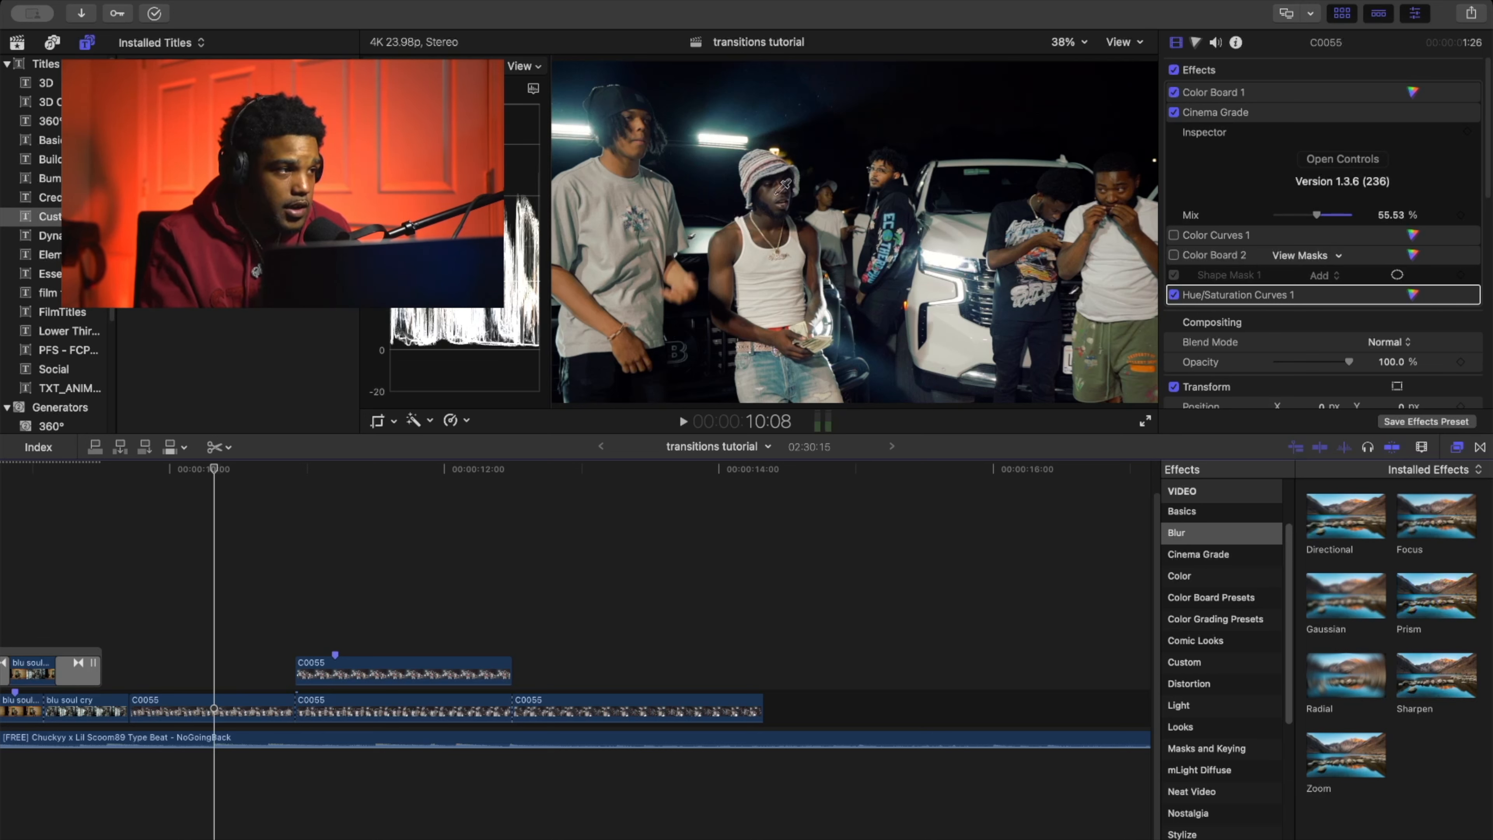
{"action": "key", "text": "space"}
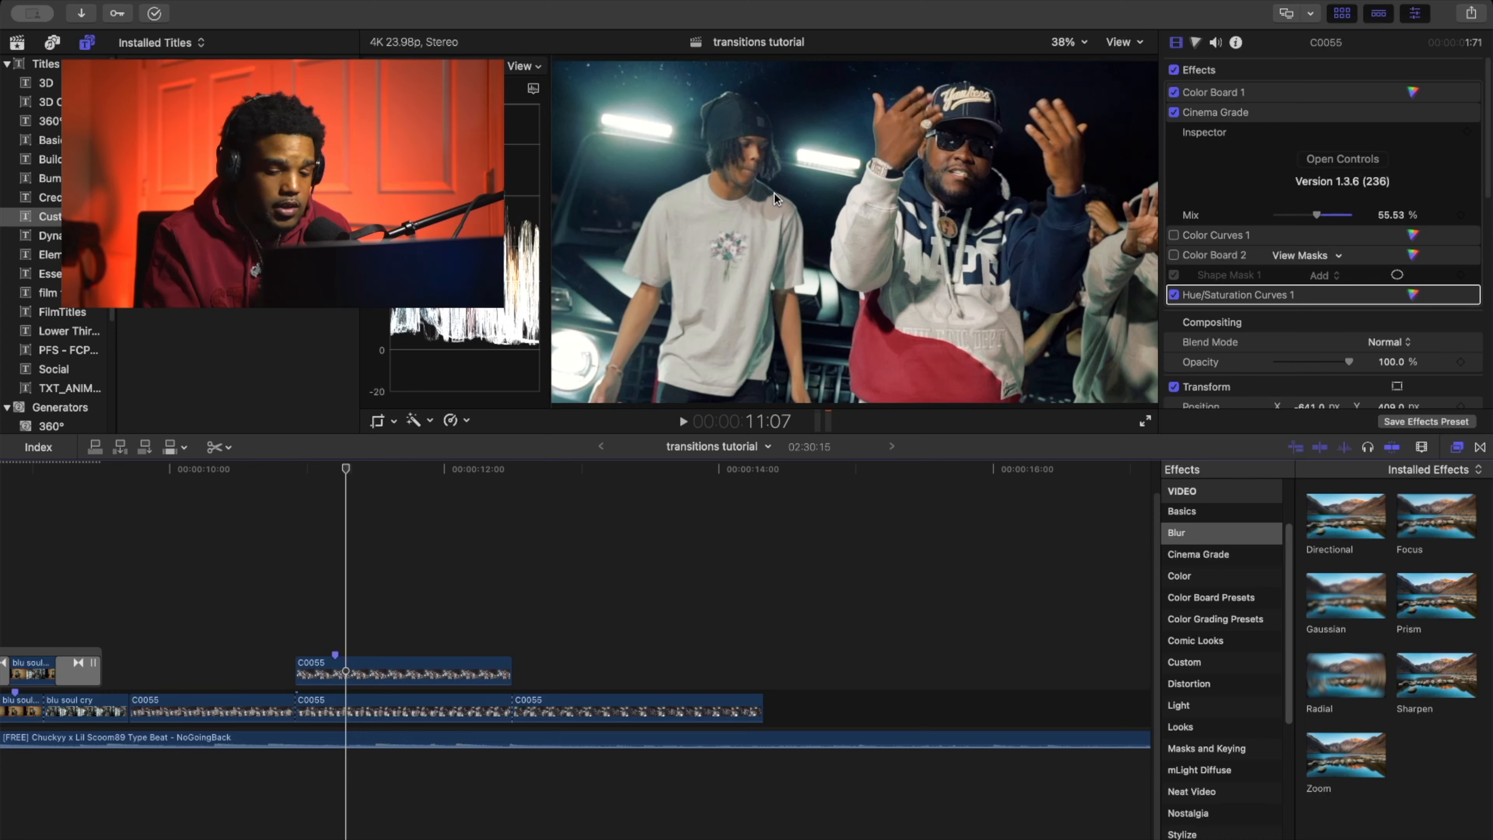
Step back frame by frame to before the first C0055 cut and play across it to compare both shots.
{"action": "key", "text": "Left"}
{"action": "key", "text": "Left"}
{"action": "key", "text": "Left"}
{"action": "key", "text": "Left"}
{"action": "key", "text": "Left"}
{"action": "key", "text": "Left"}
{"action": "key", "text": "Left"}
{"action": "key", "text": "Left"}
{"action": "key", "text": "Left"}
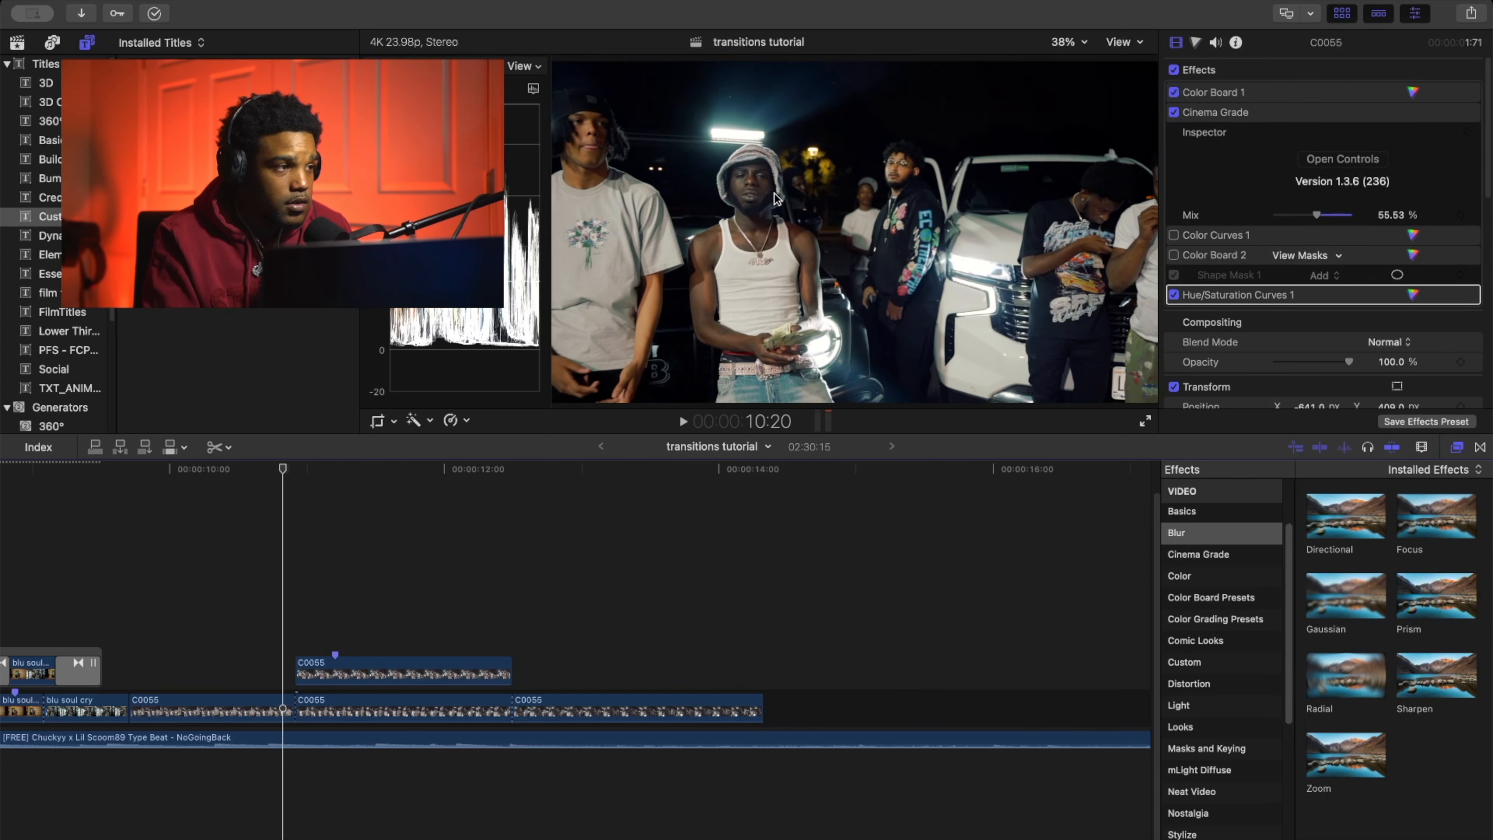
{"action": "key", "text": "space"}
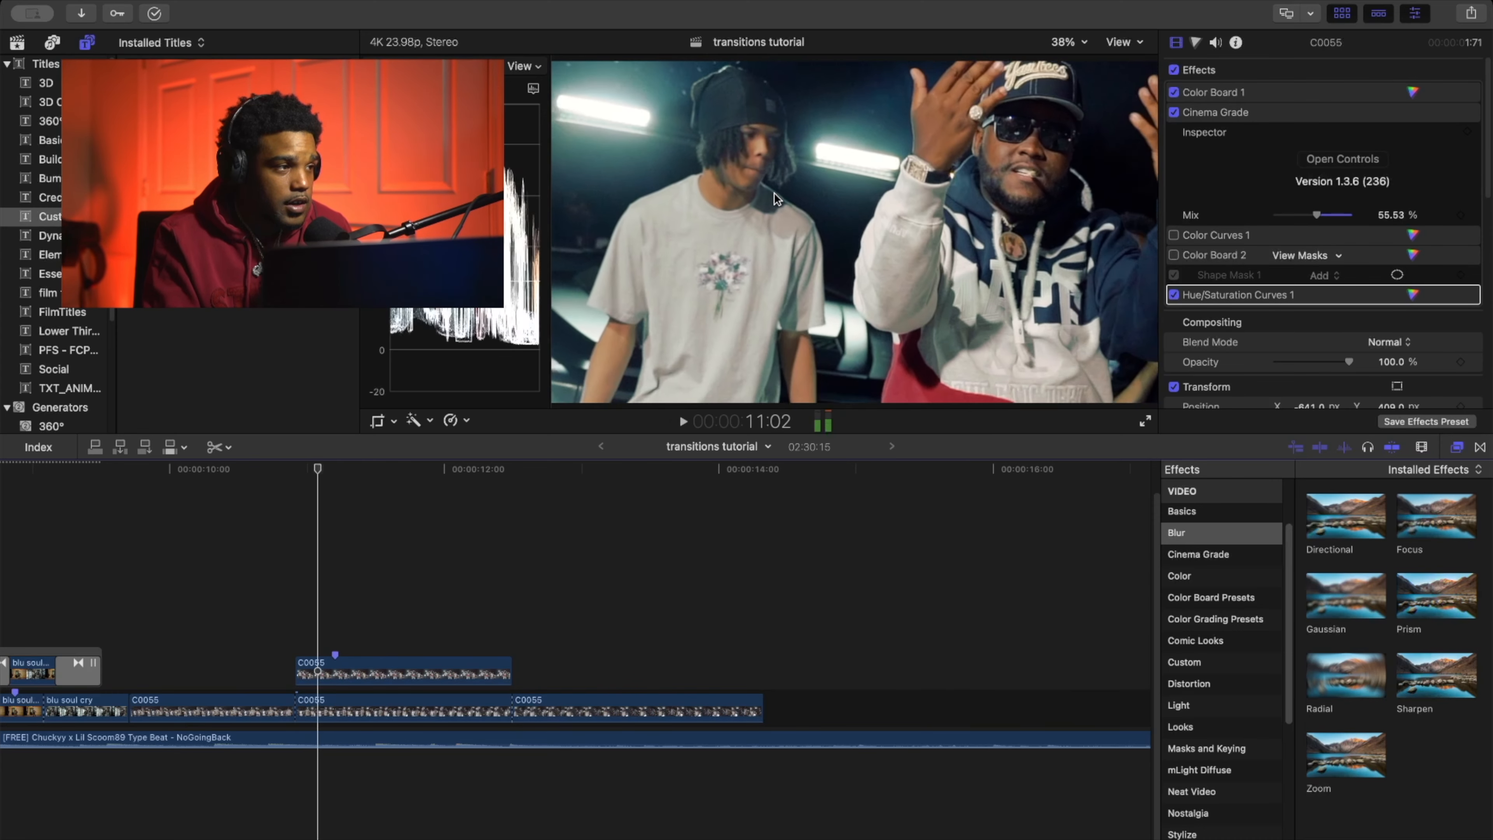
At the C0055 cut at 10:22, set the connected clip's Transform Anchor to X -640.9 px and Y 383.0 px.
{"action": "left_click", "coordinate": [245, 514]}
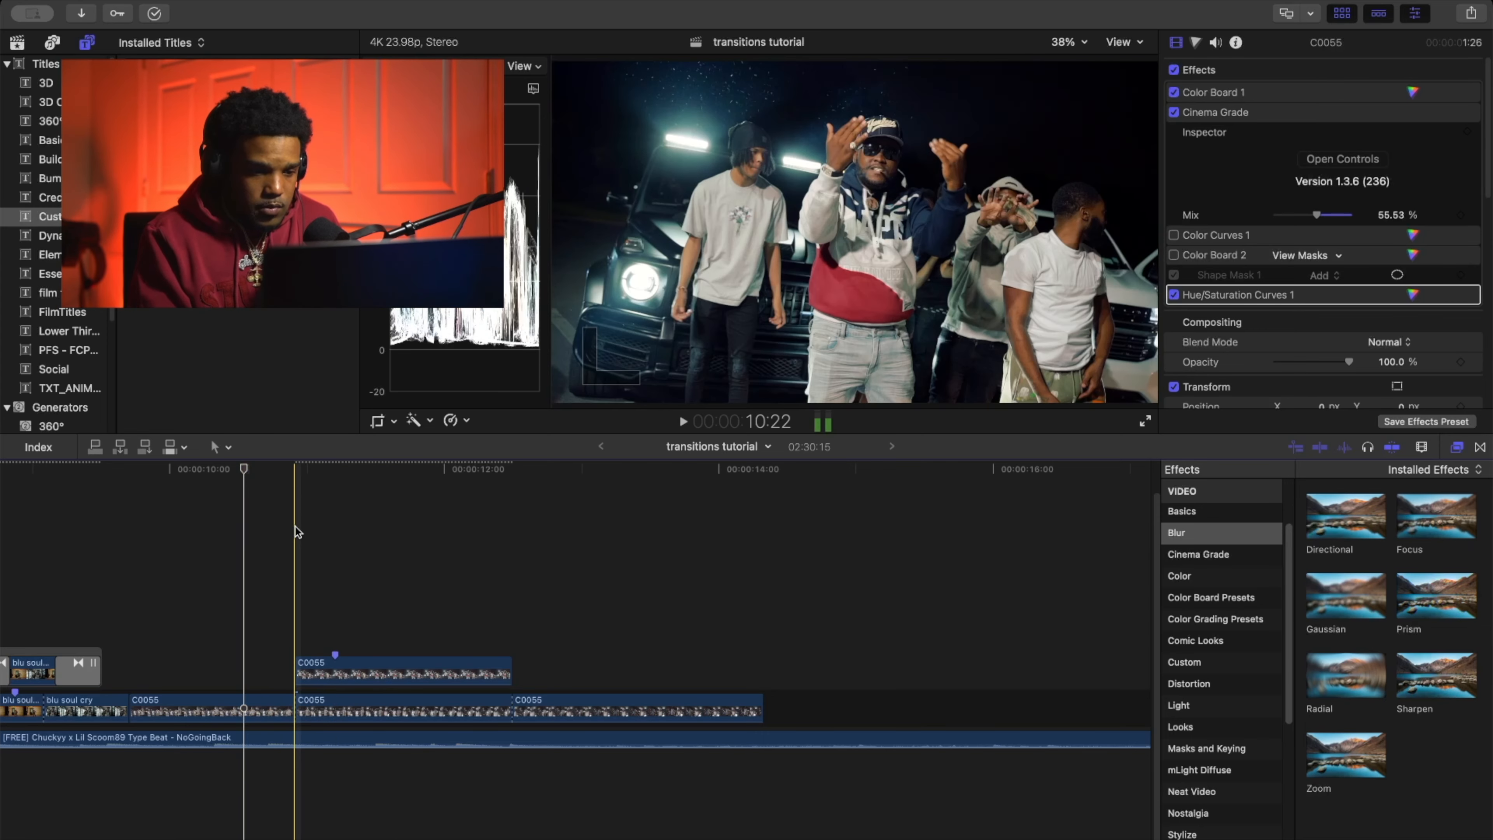
{"action": "left_click", "coordinate": [294, 509]}
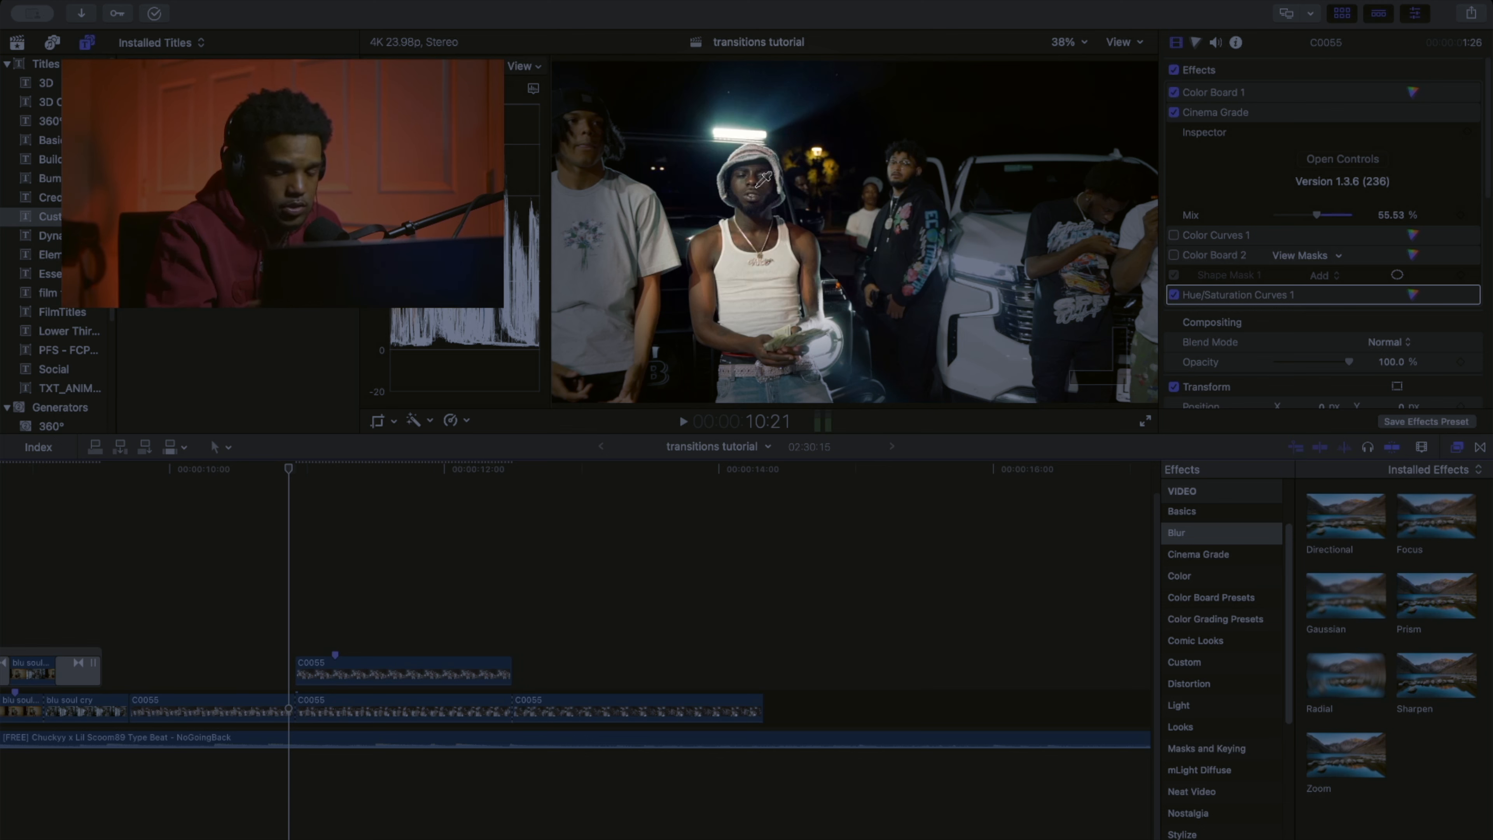
{"action": "key", "text": "Right"}
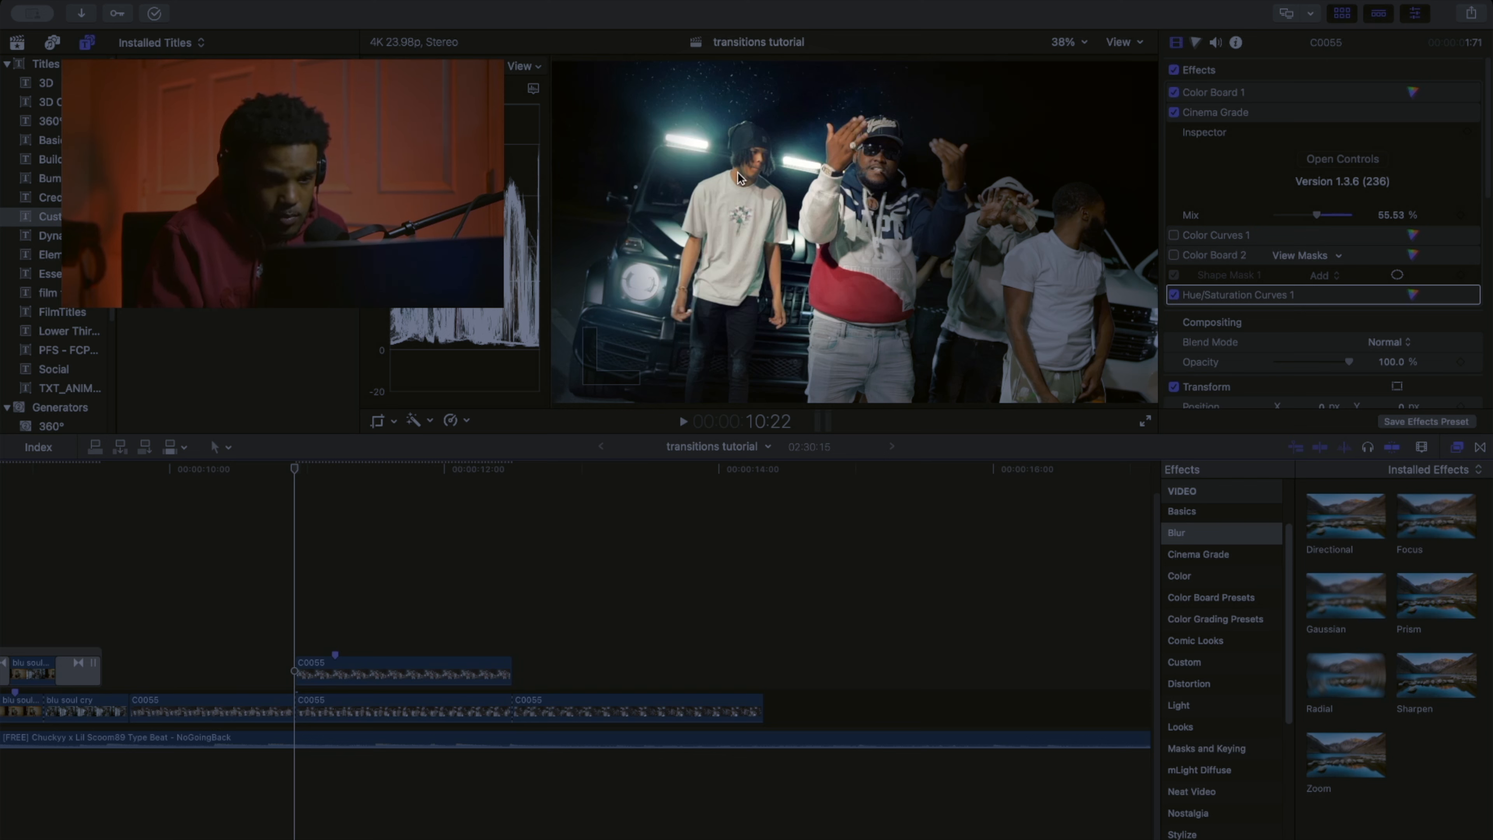
{"action": "scroll", "coordinate": [1212, 375], "scroll_direction": "down", "scroll_amount": 5}
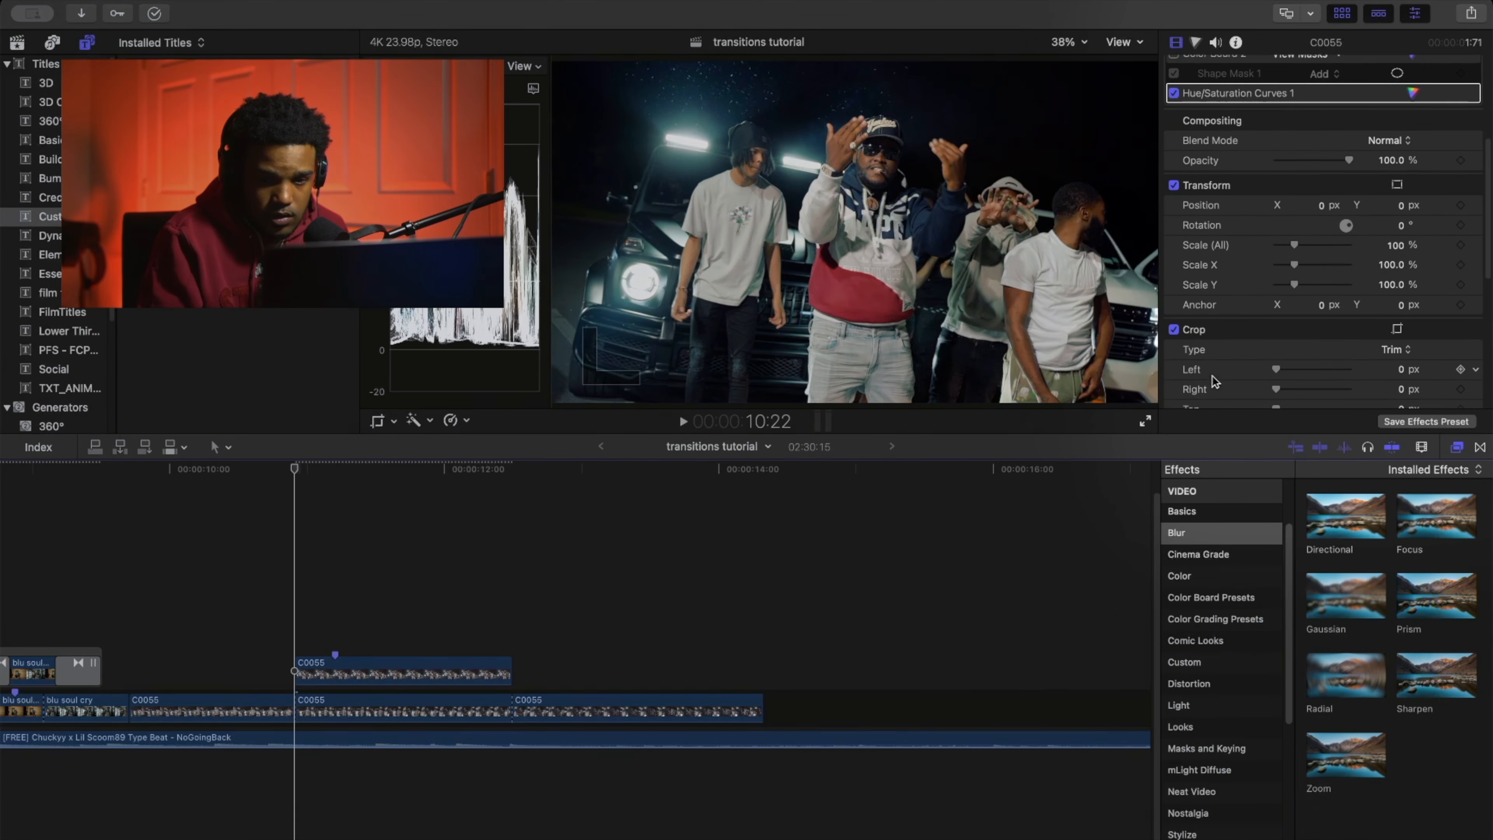
{"action": "scroll", "coordinate": [1212, 375], "scroll_direction": "down", "scroll_amount": 2}
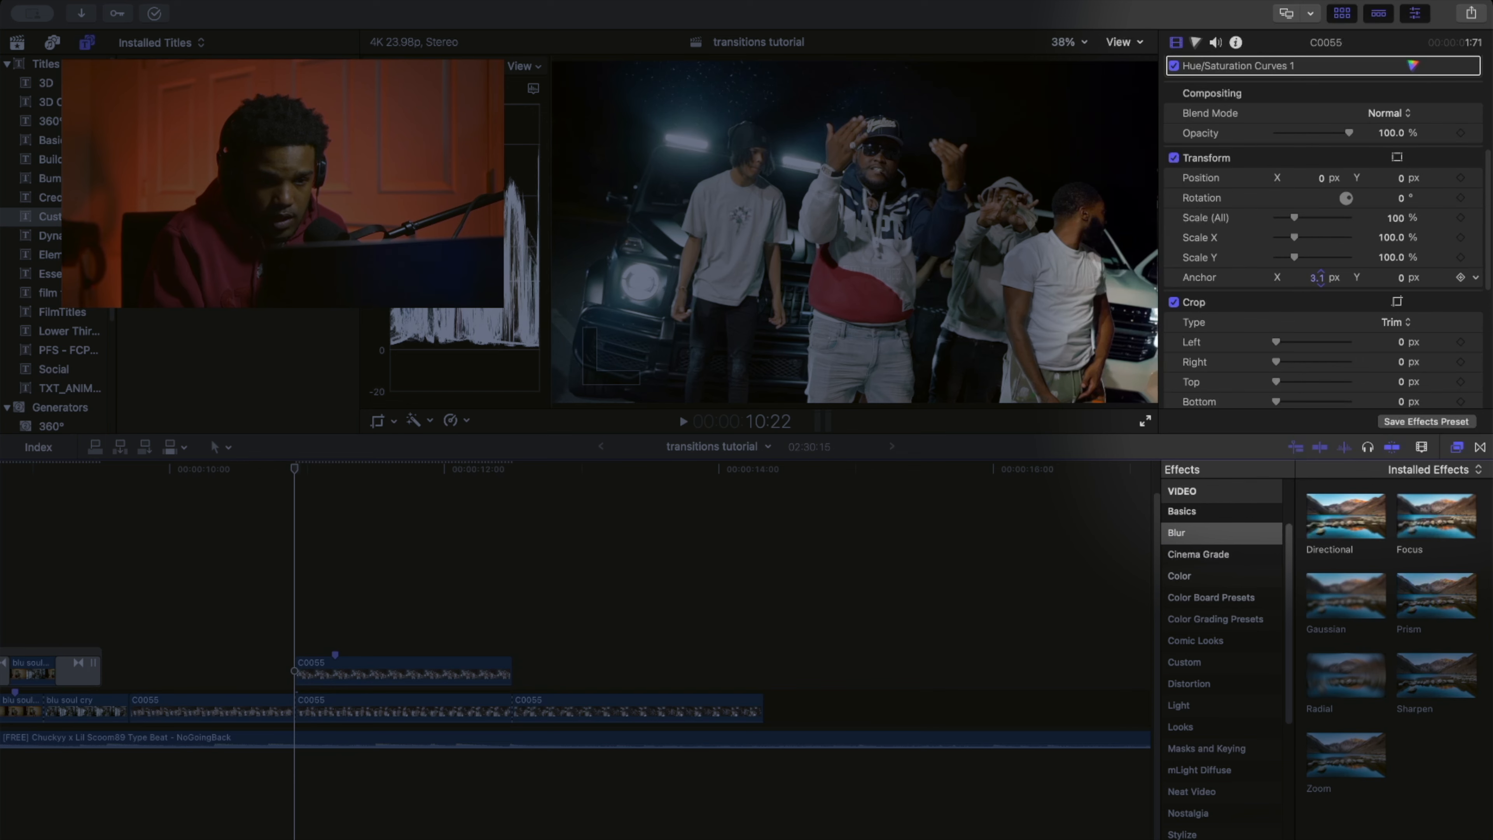
{"action": "mouse_move", "coordinate": [1319, 277]}
{"action": "left_mouse_down"}
{"action": "mouse_move", "coordinate": [1405, 277]}
{"action": "mouse_move", "coordinate": [1315, 282]}
{"action": "left_mouse_up"}
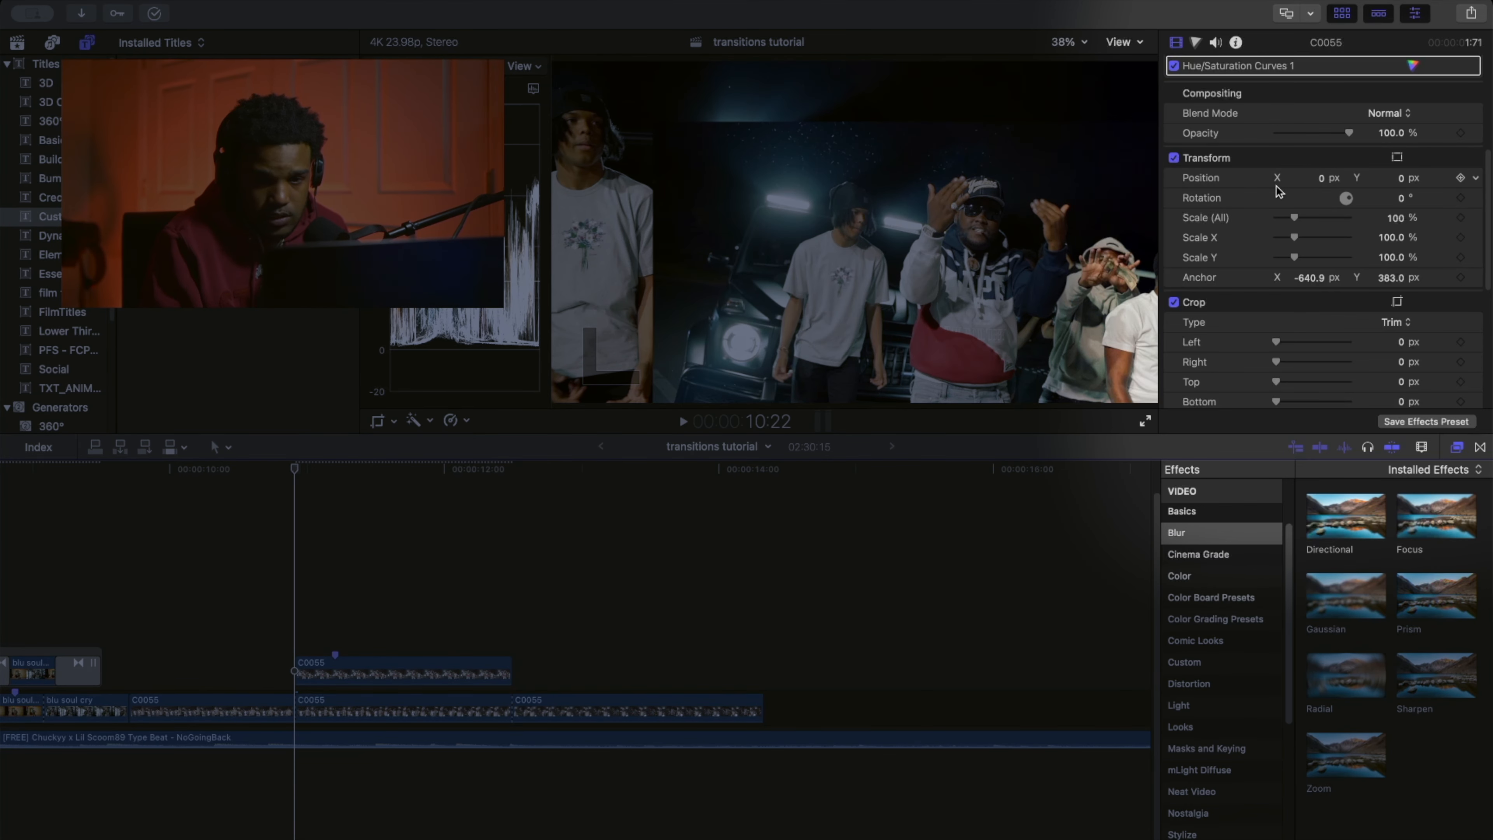
Set the connected C0055 clip's Transform Position to X -640.9 px and Y 383.0 px to match its Anchor values.
{"action": "left_click", "coordinate": [1320, 179]}
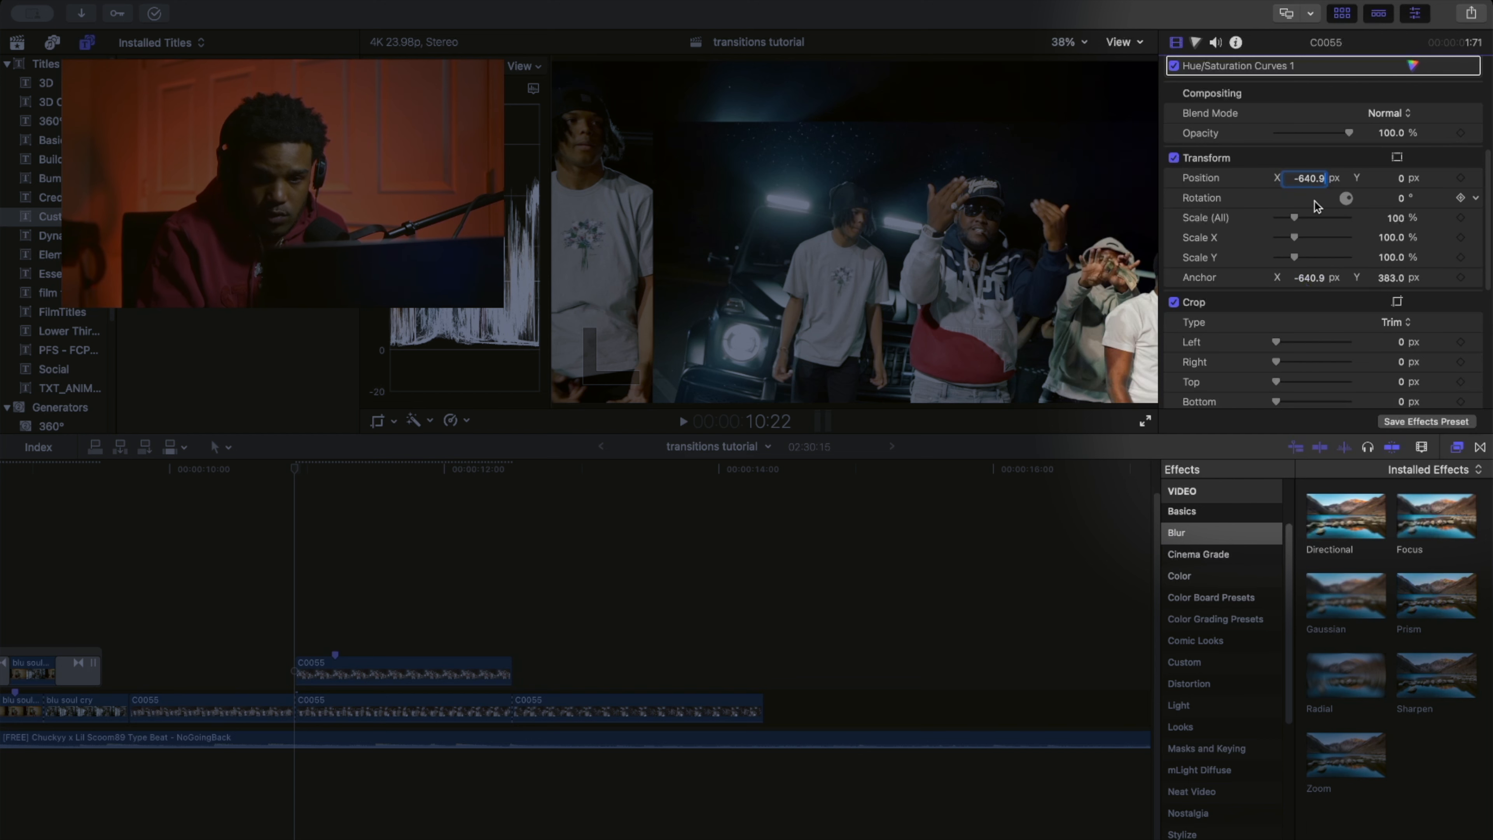
{"action": "left_click", "coordinate": [1401, 177]}
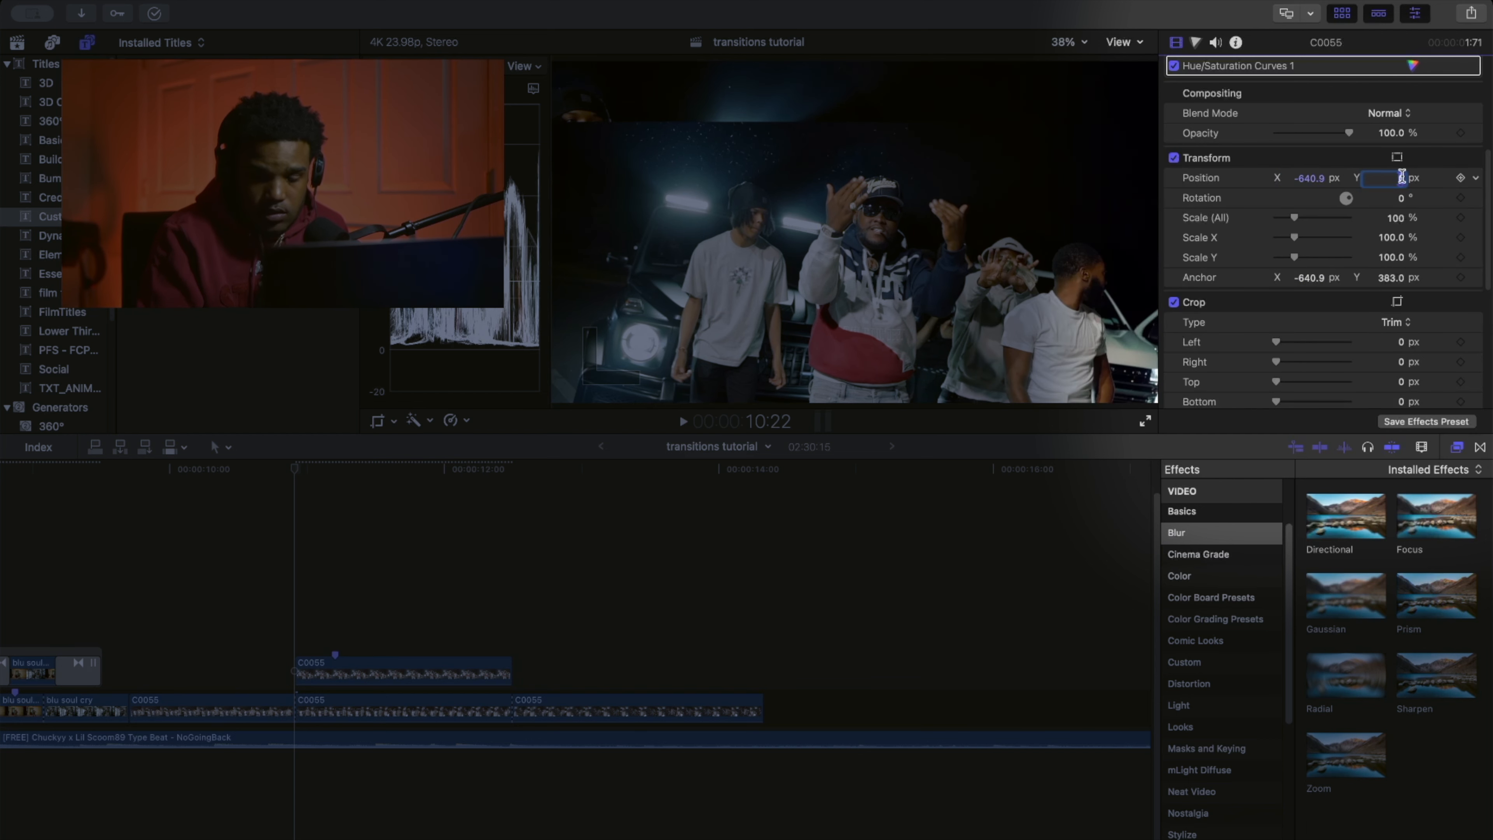
{"action": "type", "text": "383"}
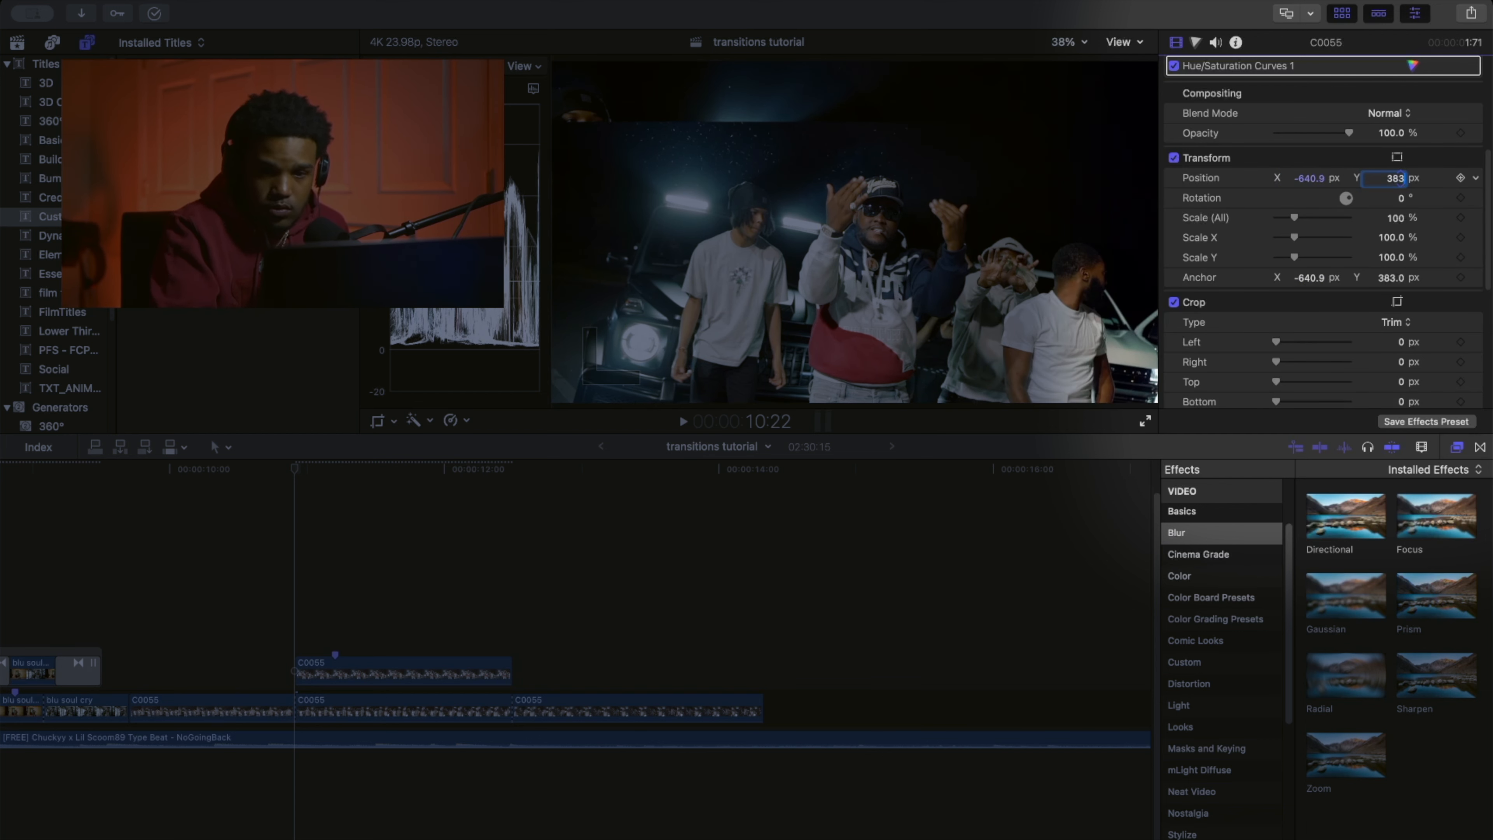
{"action": "key", "text": "Return"}
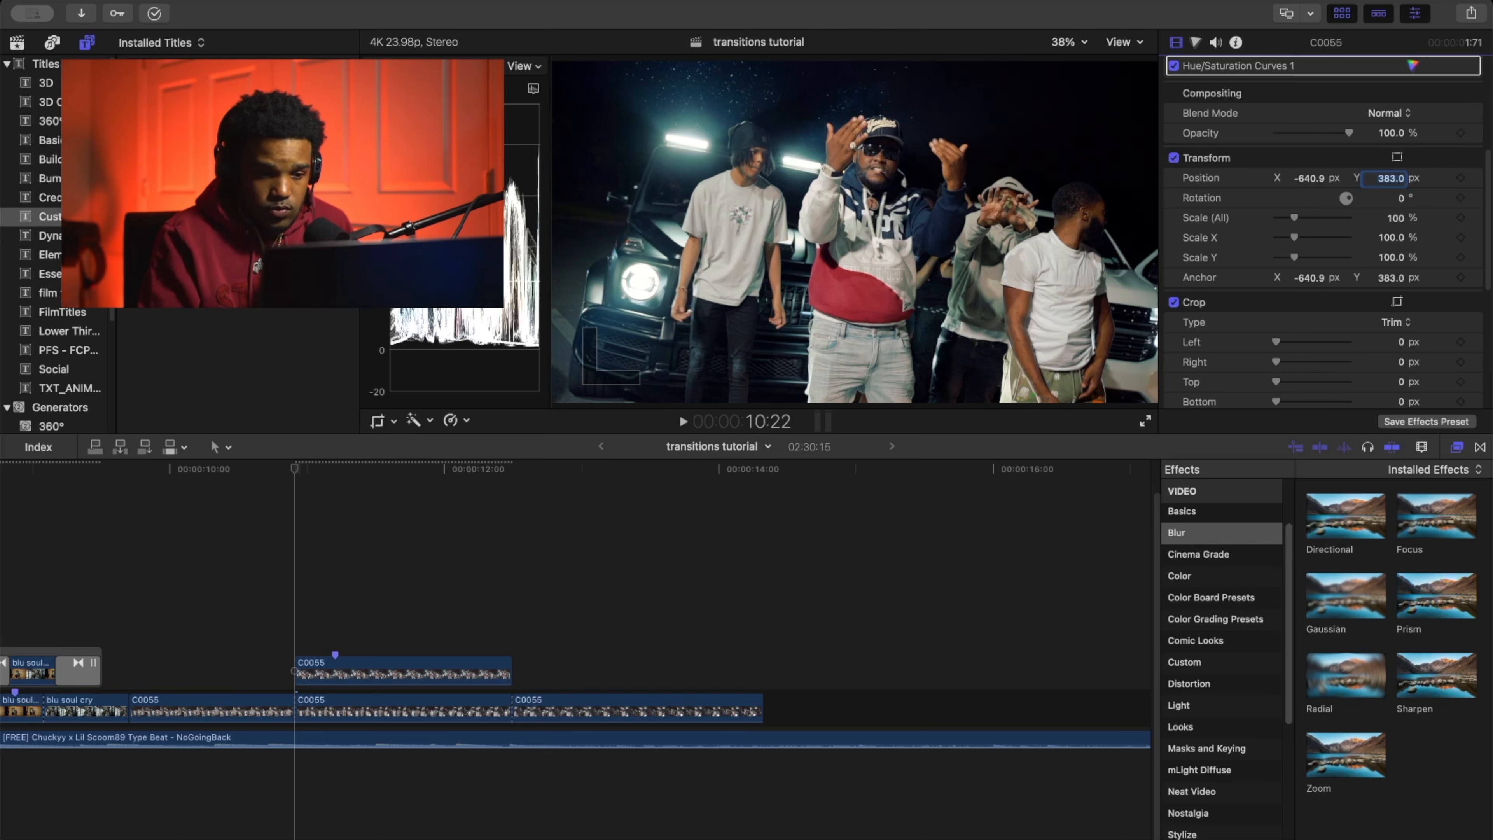
Play across the first C0055 cut from about 10:14 to check the repositioned connected clip.
{"action": "left_click", "coordinate": [254, 480]}
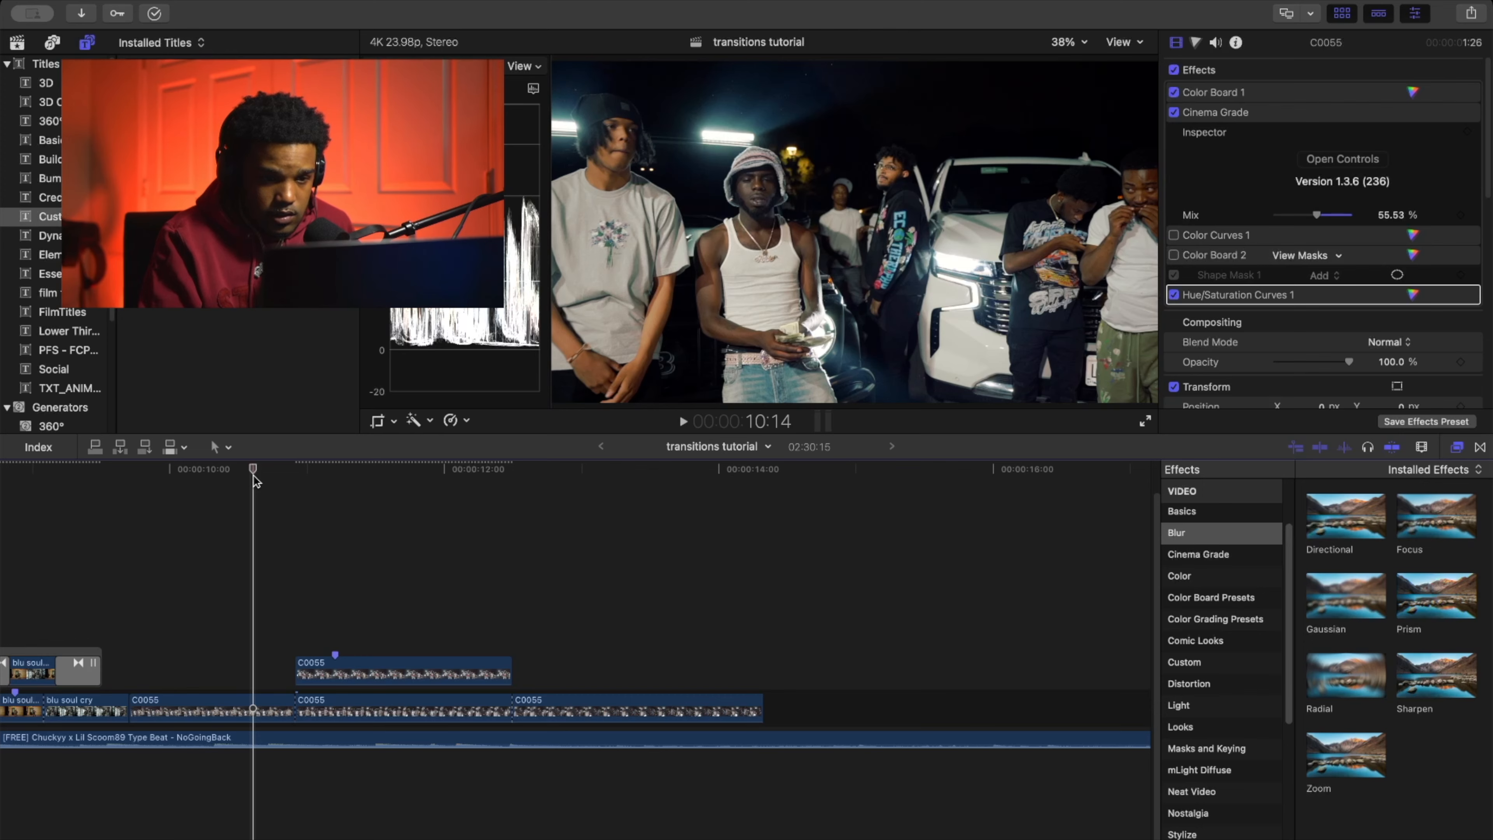
{"action": "key", "text": "space"}
{"action": "key", "text": "space"}
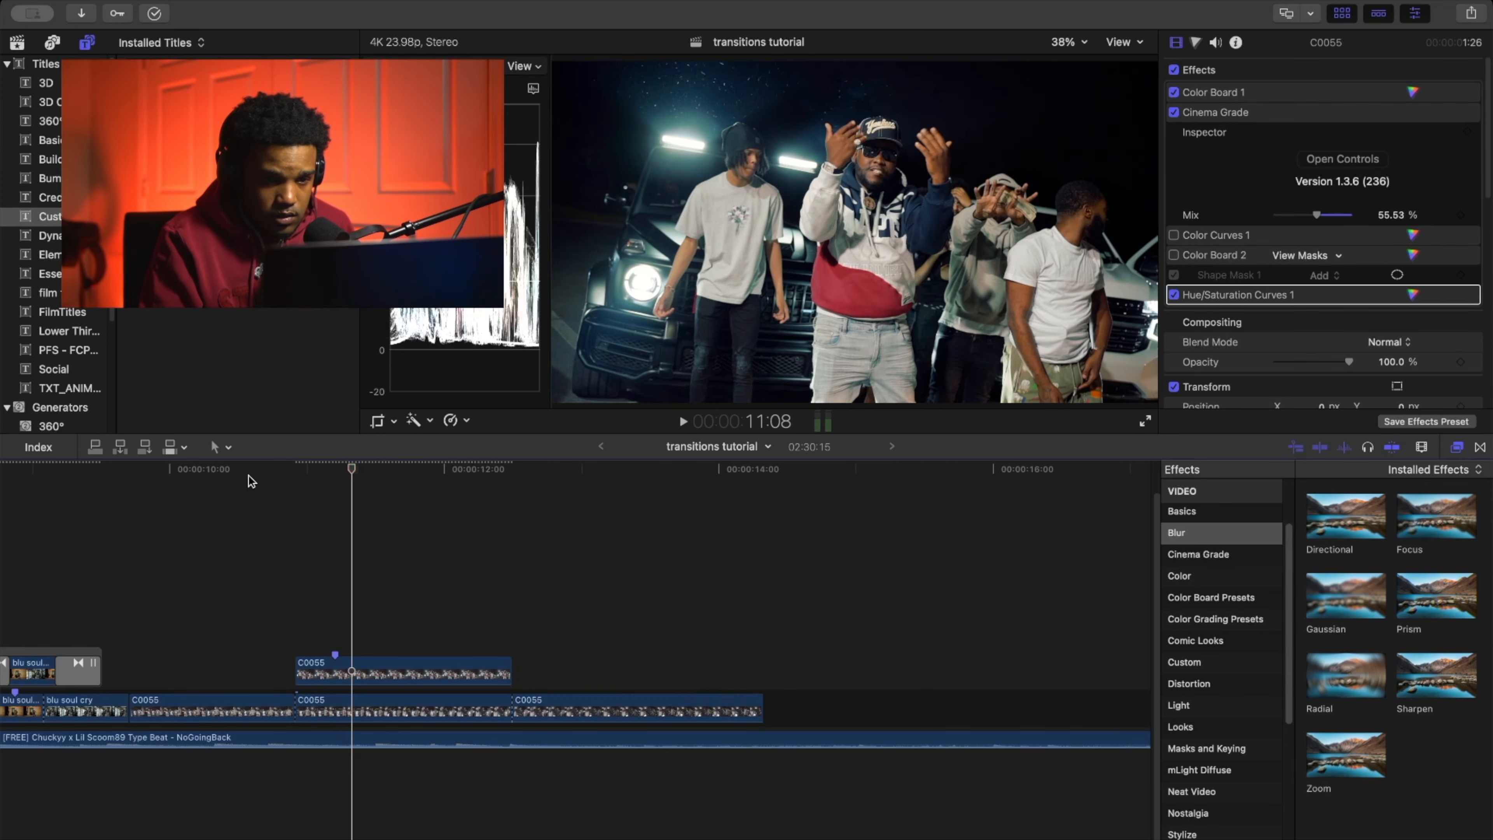
{"action": "key", "text": "space"}
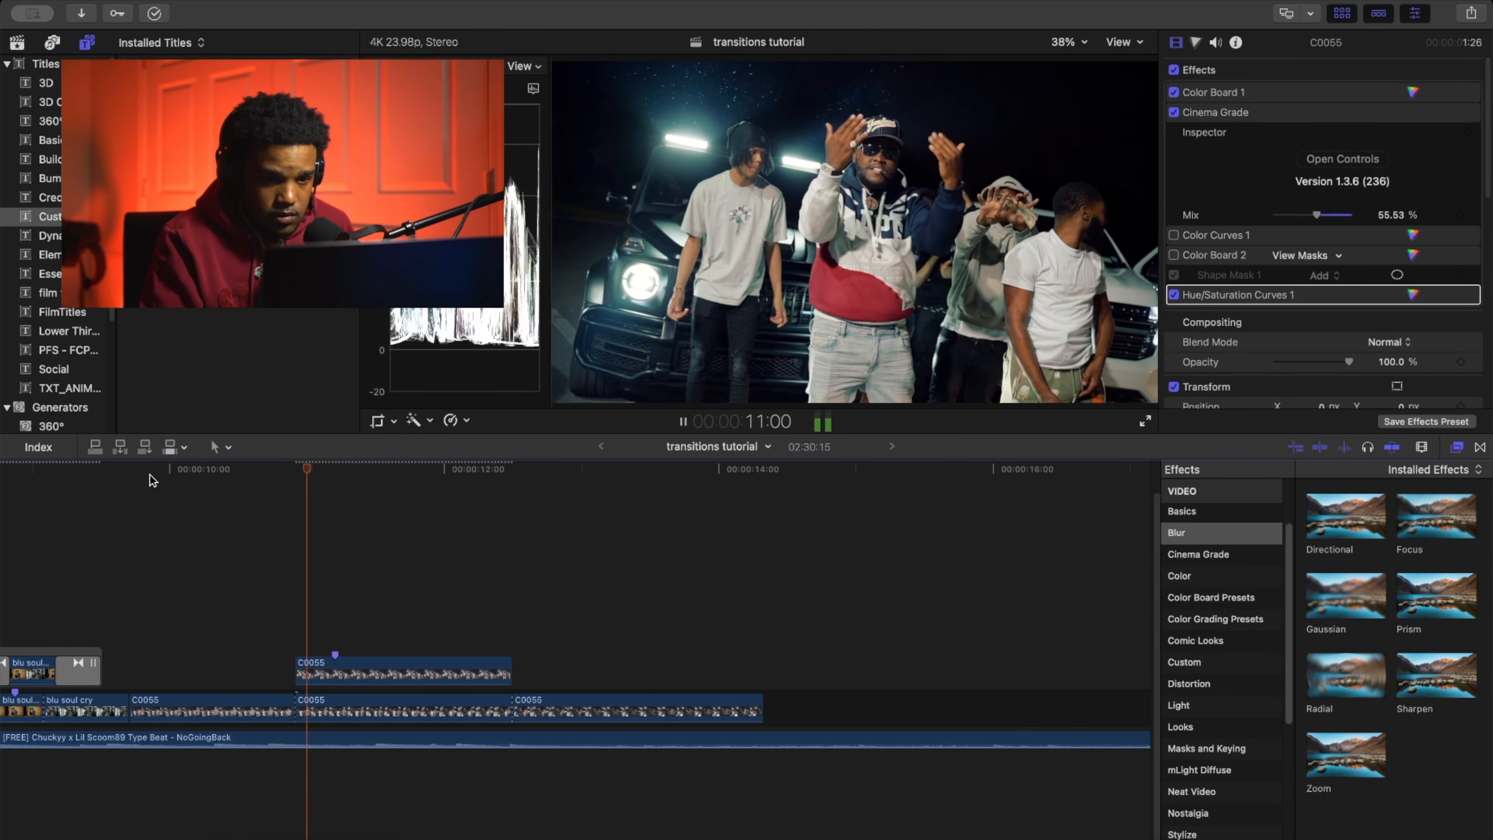
Keyframe the connected C0055 clip's Scale (All) at 11:03, and set it to 262% at the 10:22 cut.
{"action": "left_click", "coordinate": [324, 672]}
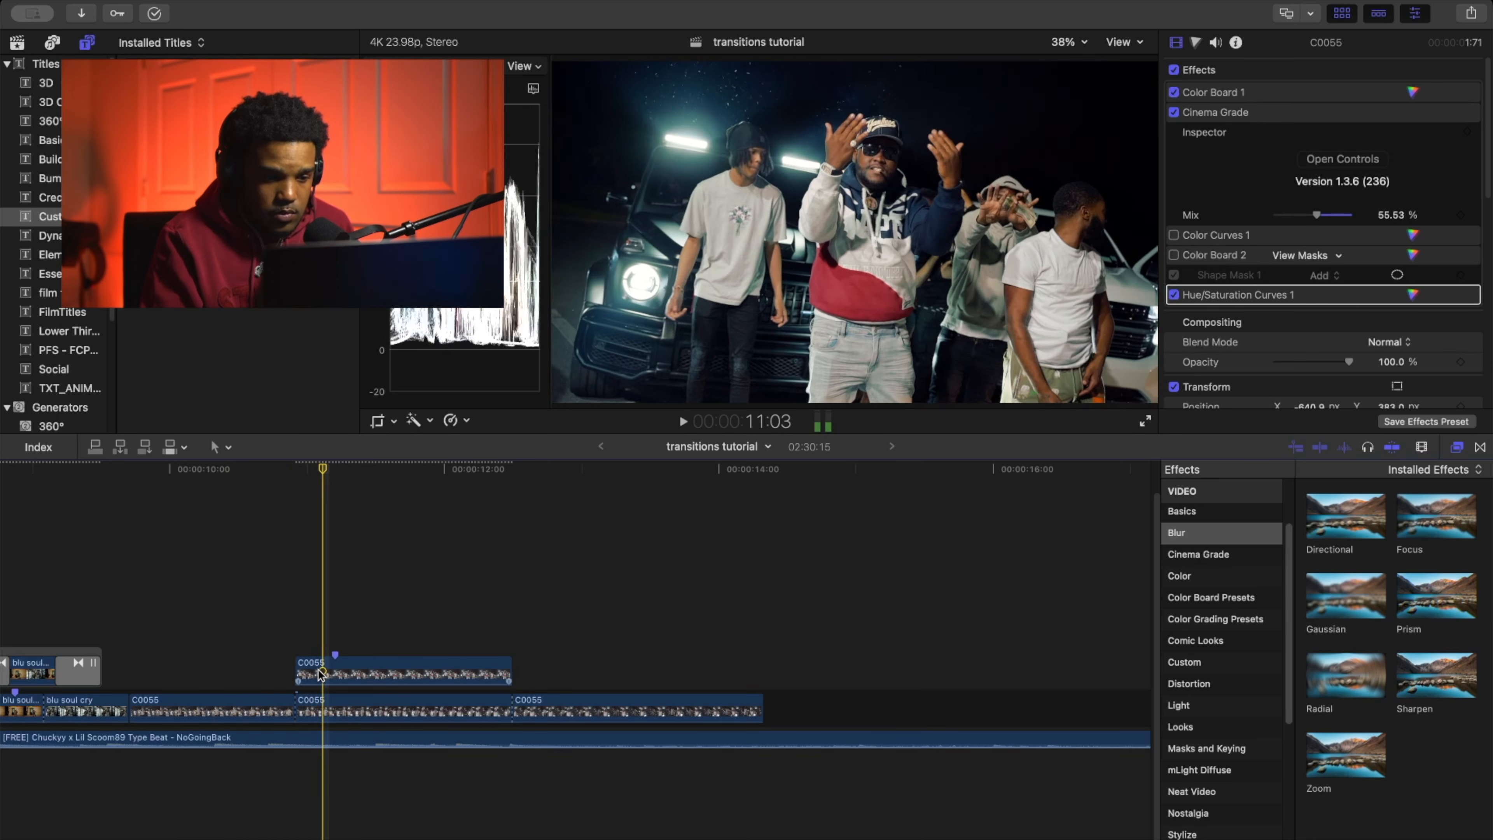
{"action": "left_click", "coordinate": [323, 671]}
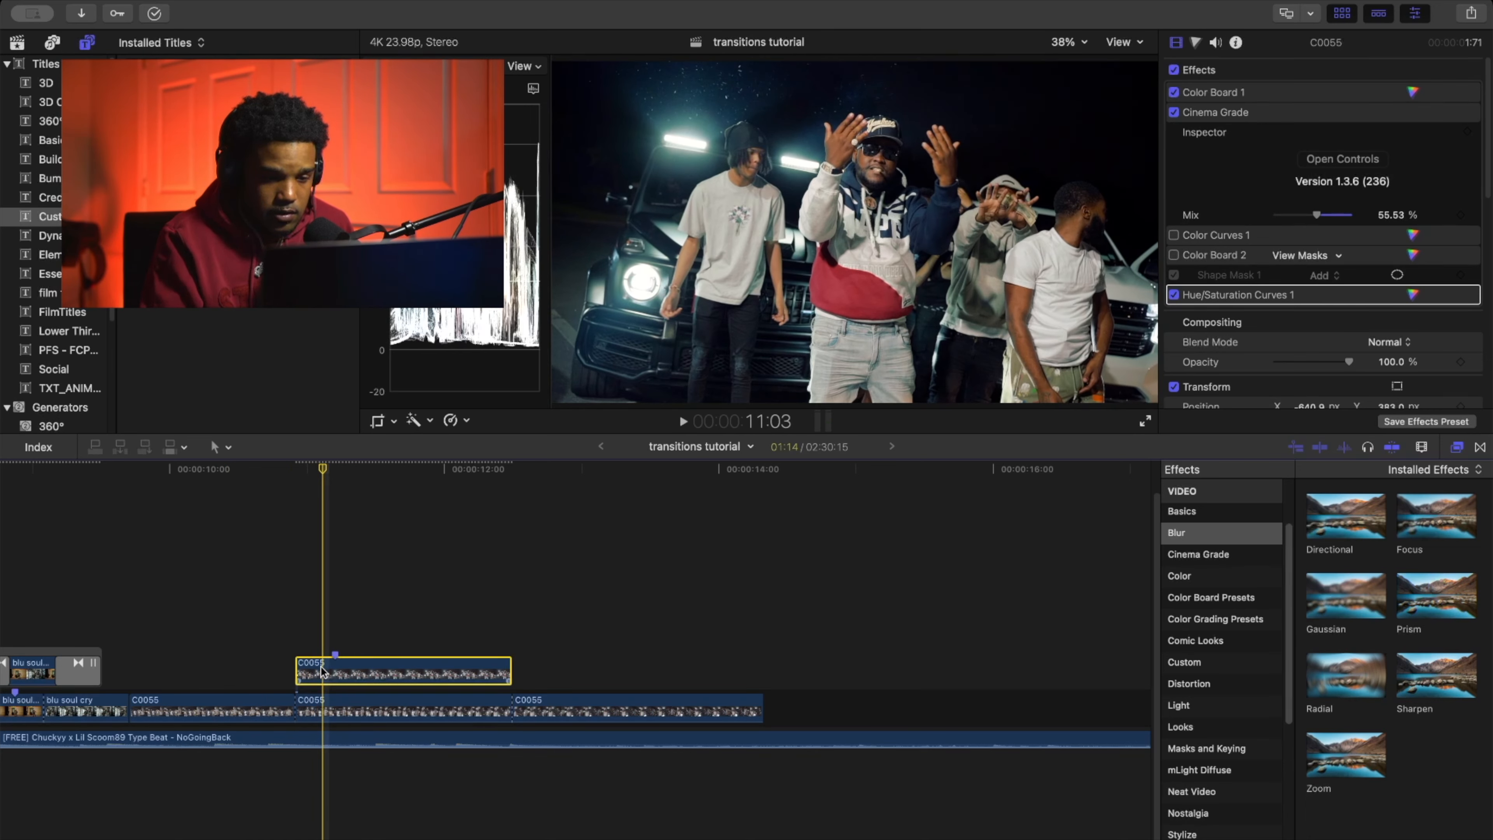
{"action": "scroll", "coordinate": [1301, 341], "scroll_direction": "down", "scroll_amount": 5}
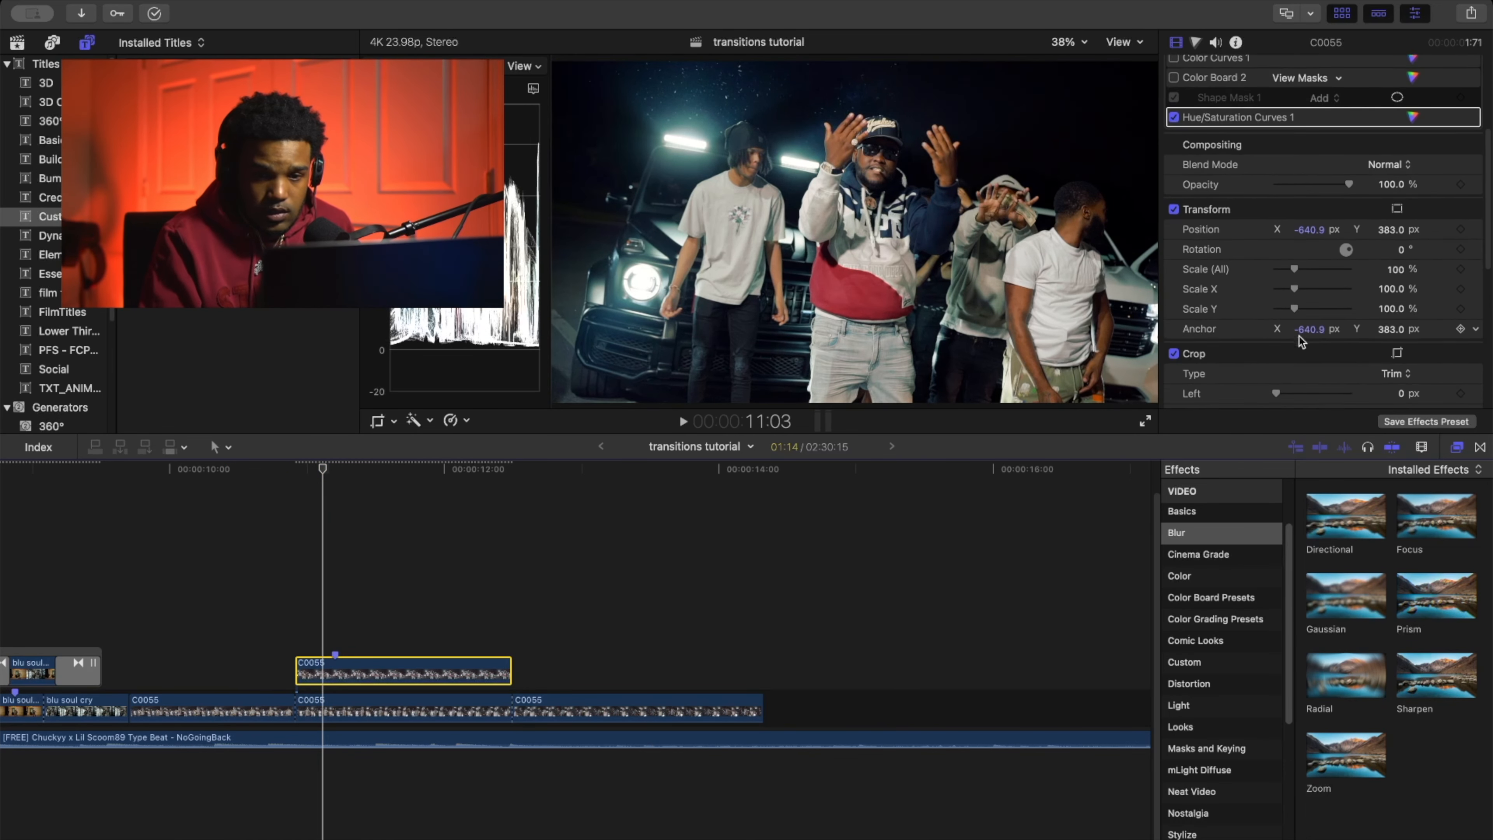
{"action": "scroll", "coordinate": [1300, 341], "scroll_direction": "down", "scroll_amount": 1}
{"action": "left_click", "coordinate": [1460, 235]}
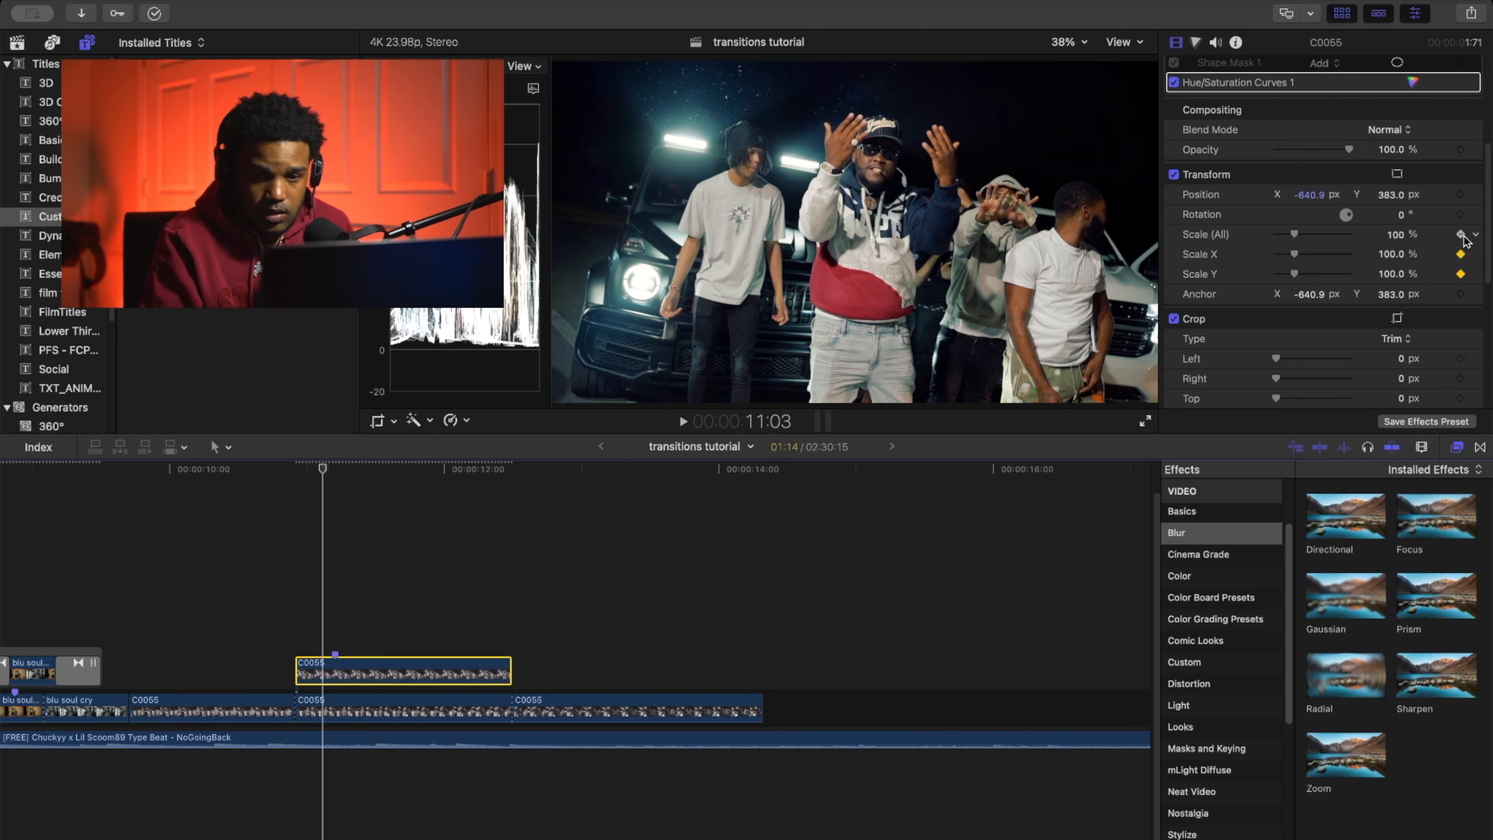
{"action": "left_click", "coordinate": [297, 469]}
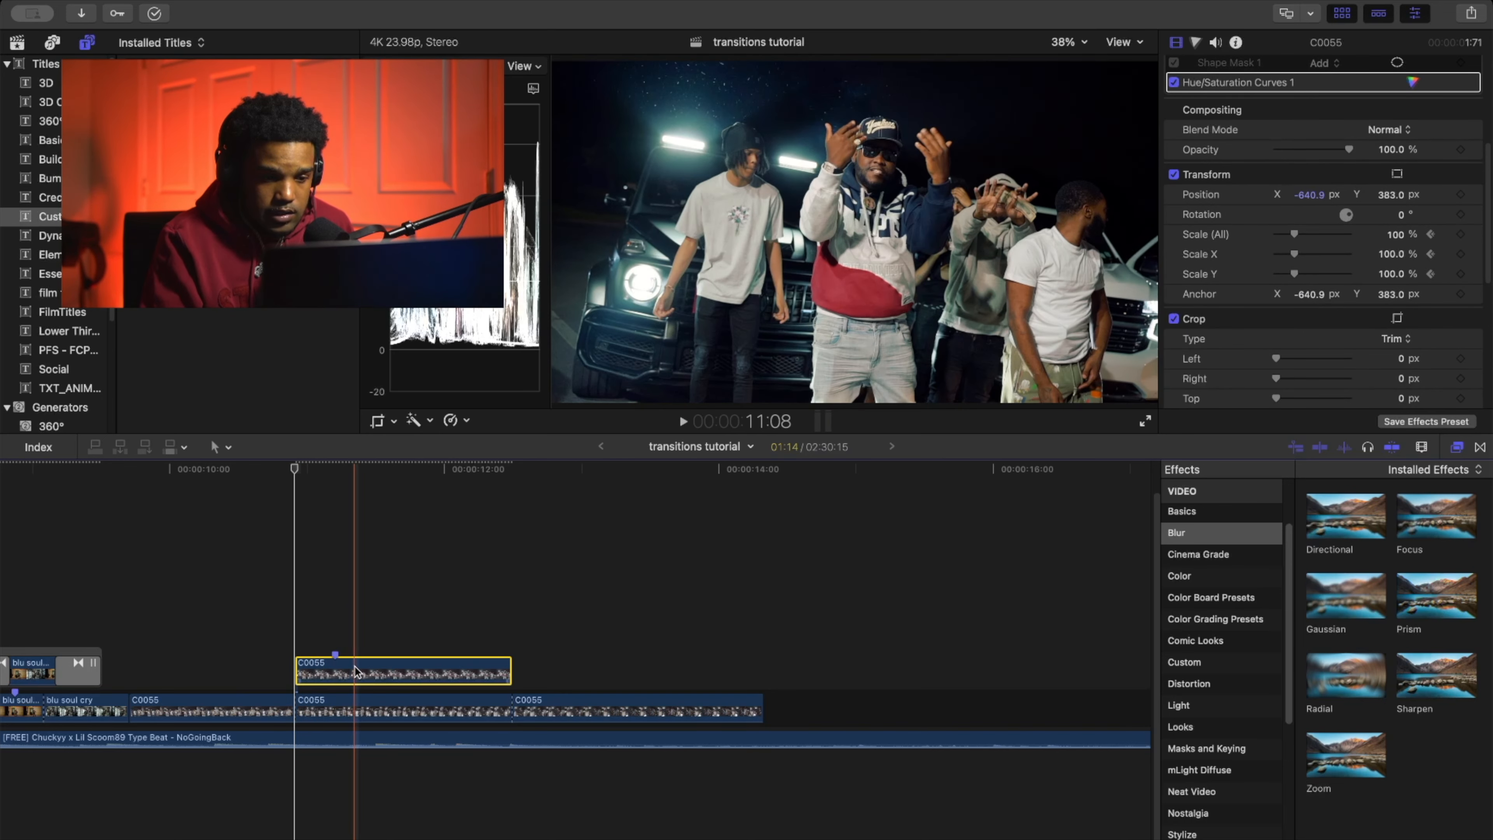
{"action": "left_click_drag", "start_coordinate": [1293, 235], "coordinate": [1323, 234]}
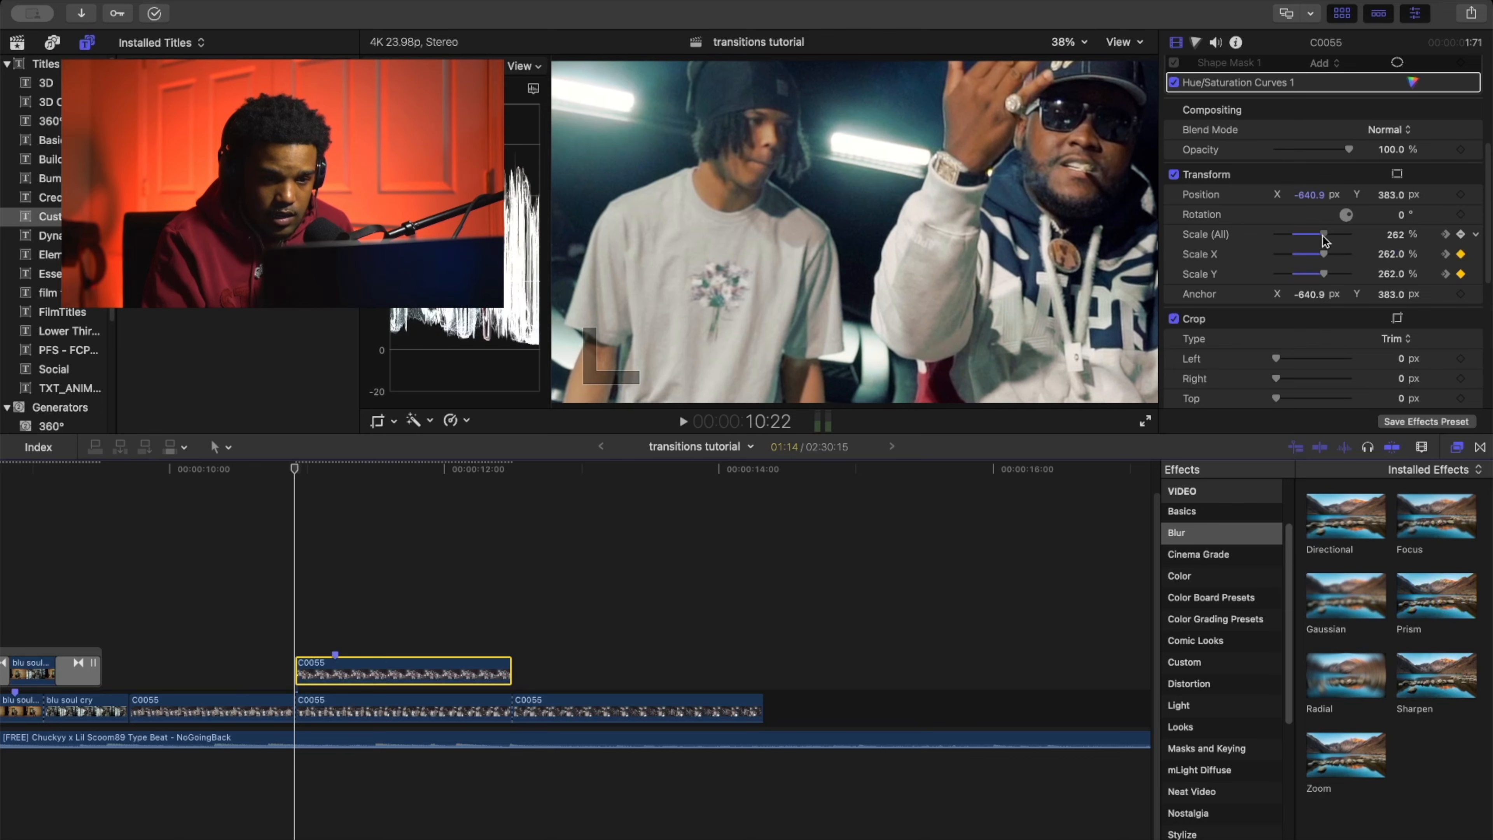
Play across the 10:22 cut and step frame by frame between about 10:17 and 11:05 to examine the zoom.
{"action": "key", "text": "Left"}
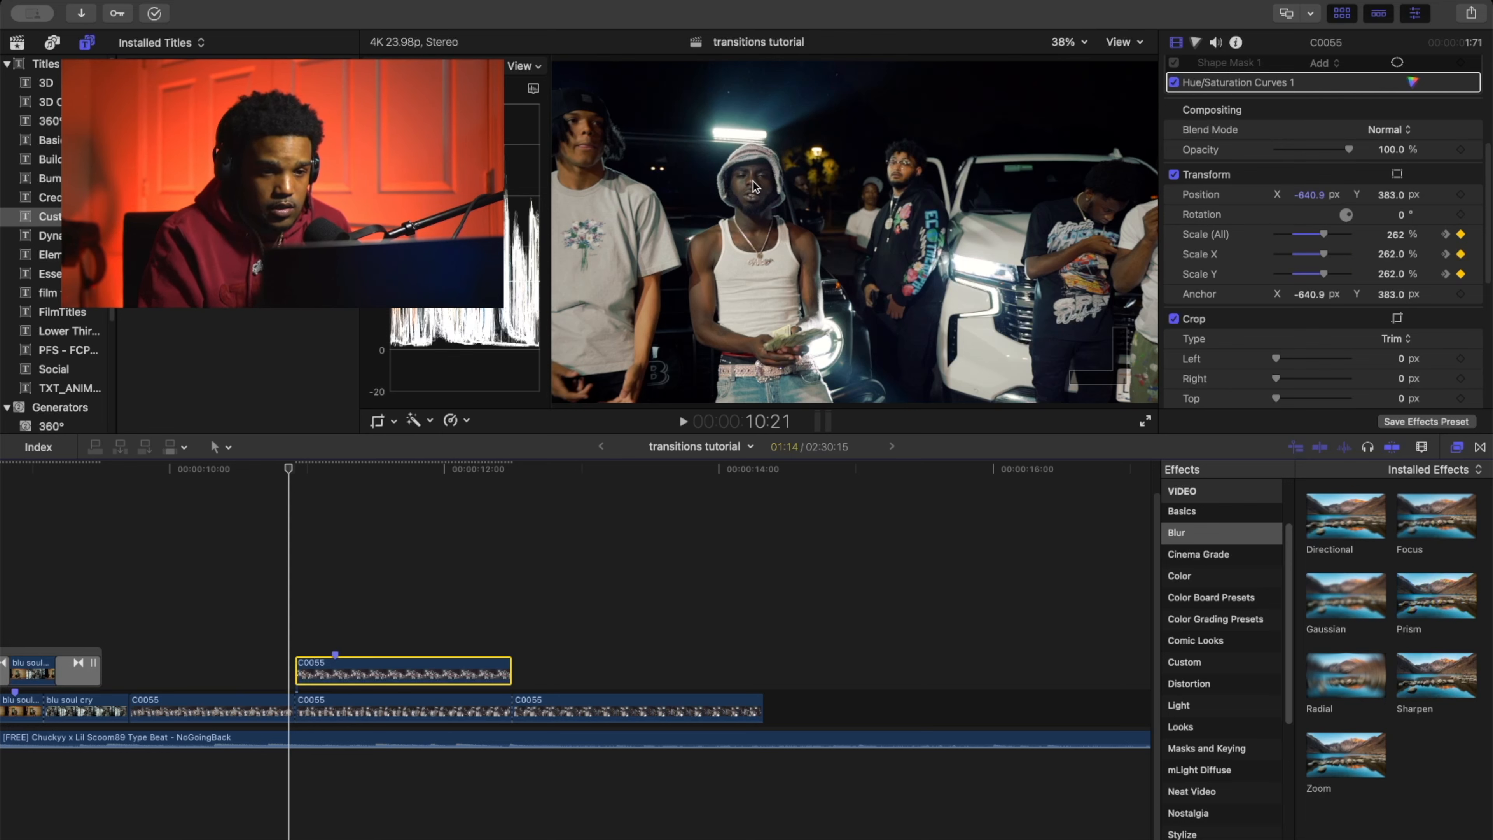
{"action": "key", "text": "space"}
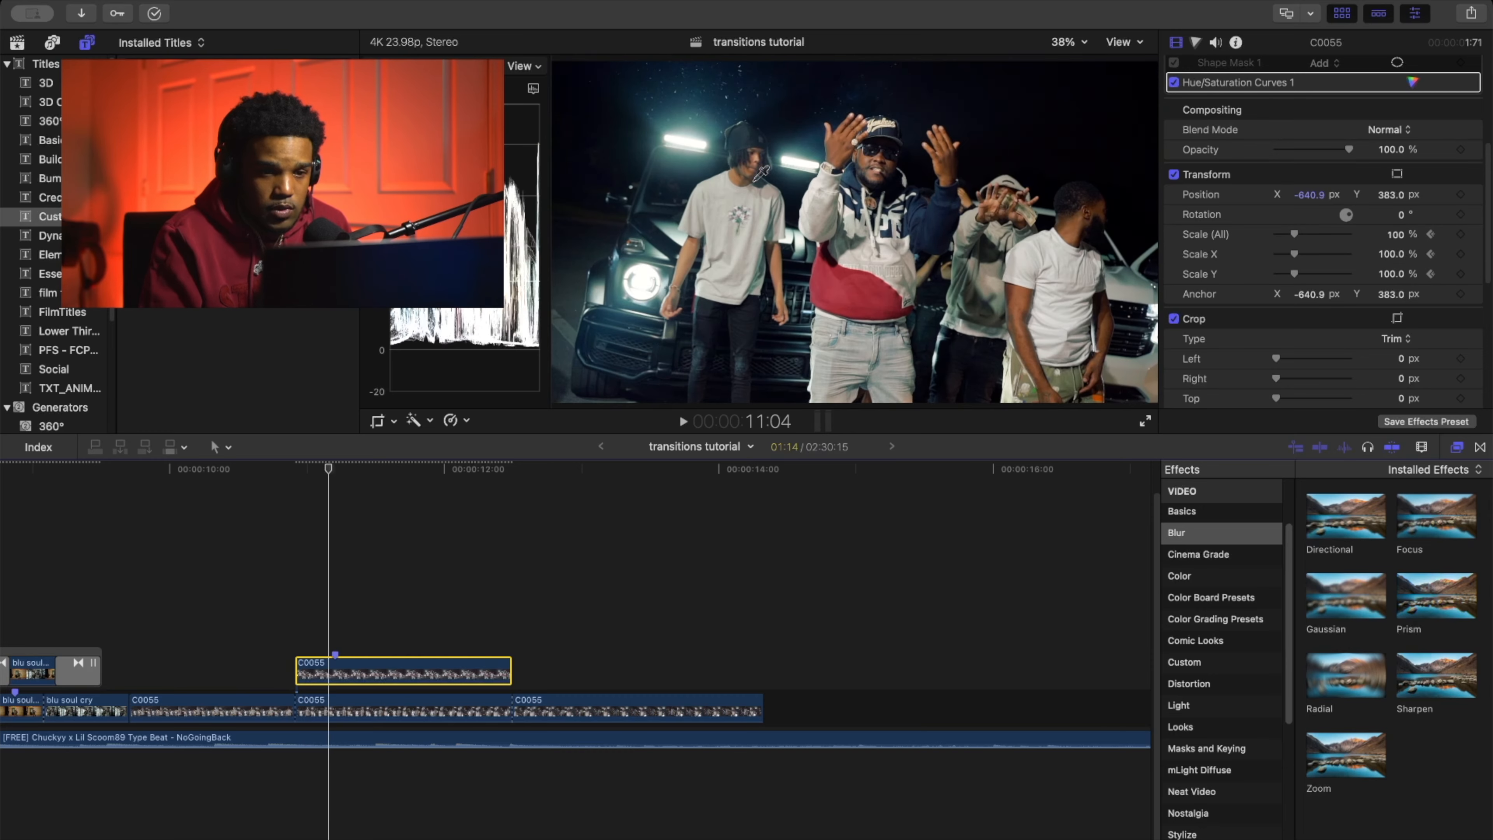
{"action": "key", "text": "Right"}
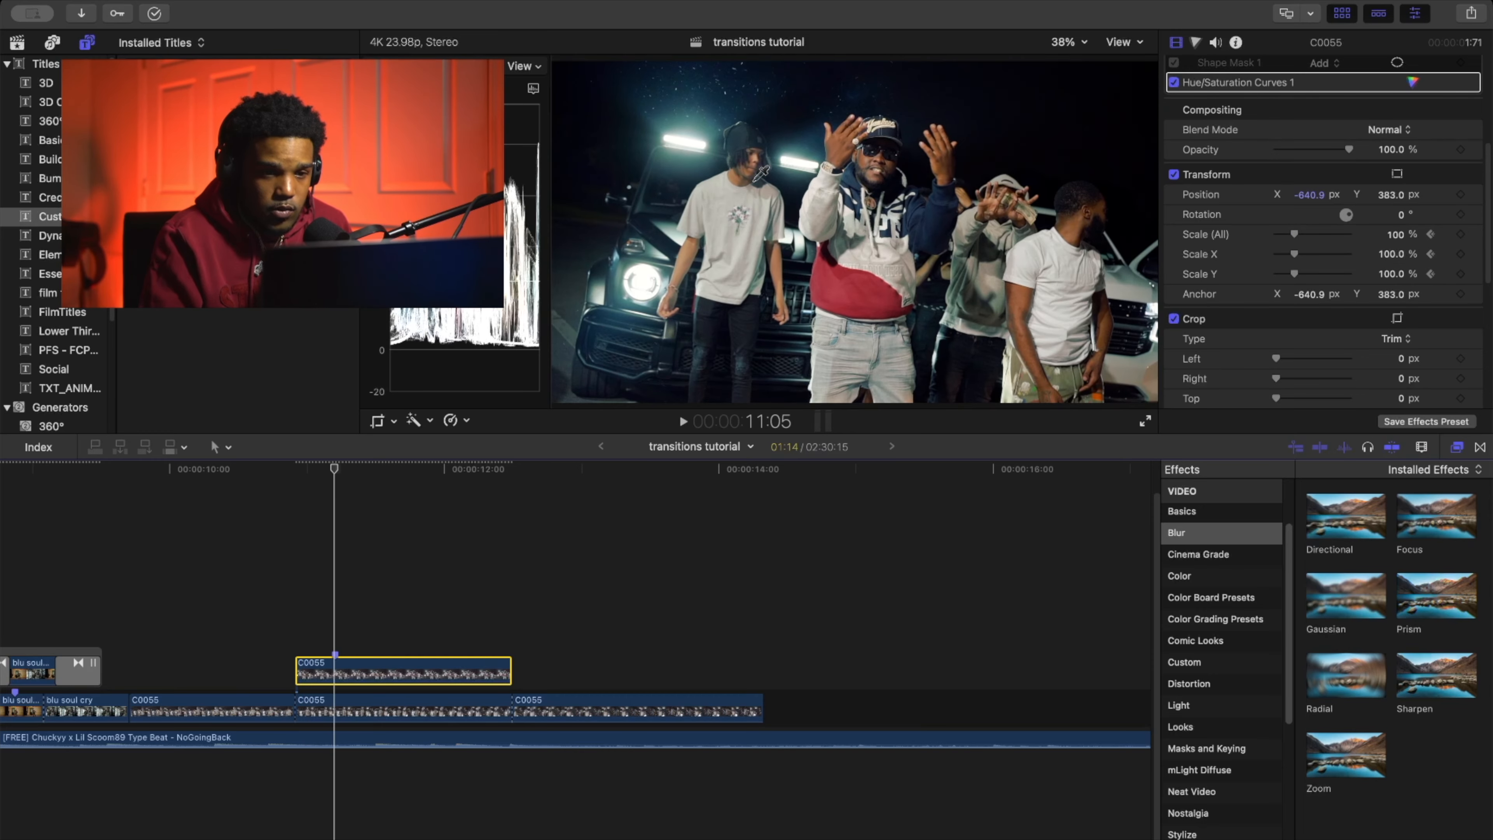
{"action": "key", "text": "Left"}
{"action": "key", "text": "Left"}
{"action": "key", "text": "Left"}
{"action": "key", "text": "Left"}
{"action": "key", "text": "Left"}
{"action": "key", "text": "Left"}
{"action": "key", "text": "Left"}
{"action": "key", "text": "Left"}
{"action": "key", "text": "Left"}
{"action": "key", "text": "Left"}
{"action": "key", "text": "Left"}
{"action": "key", "text": "Left"}
{"action": "key", "text": "Left"}
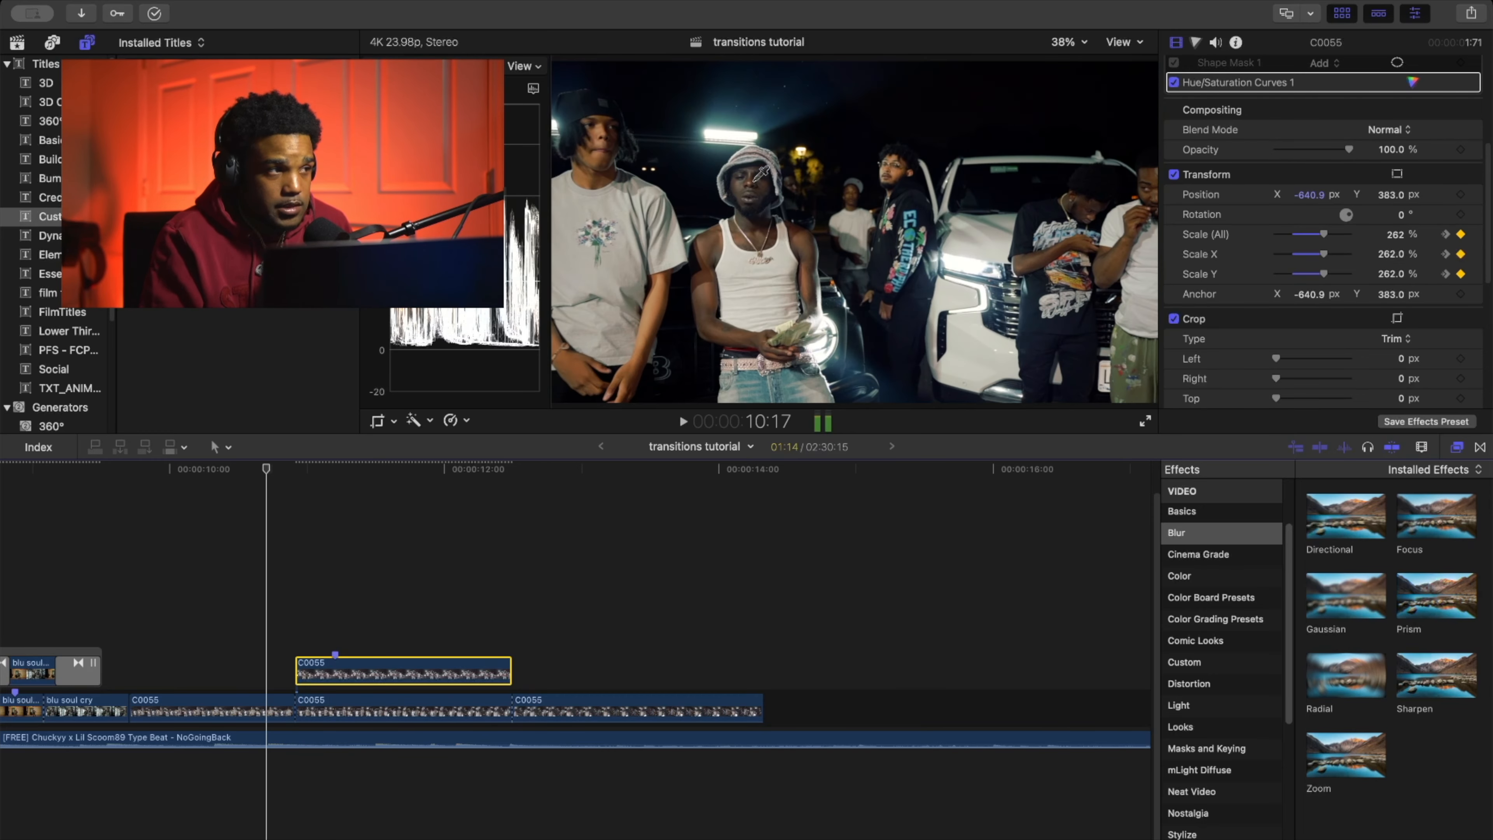
{"action": "key", "text": "Right"}
{"action": "key", "text": "Right"}
{"action": "key", "text": "Right"}
{"action": "key", "text": "Right"}
{"action": "key", "text": "Right"}
{"action": "key", "text": "Right"}
{"action": "key", "text": "Right"}
{"action": "key", "text": "Right"}
{"action": "key", "text": "Right"}
{"action": "key", "text": "Right"}
{"action": "key", "text": "Right"}
{"action": "key", "text": "Right"}
{"action": "key", "text": "Right"}
{"action": "key", "text": "Right"}
{"action": "key", "text": "Right"}
{"action": "key", "text": "Right"}
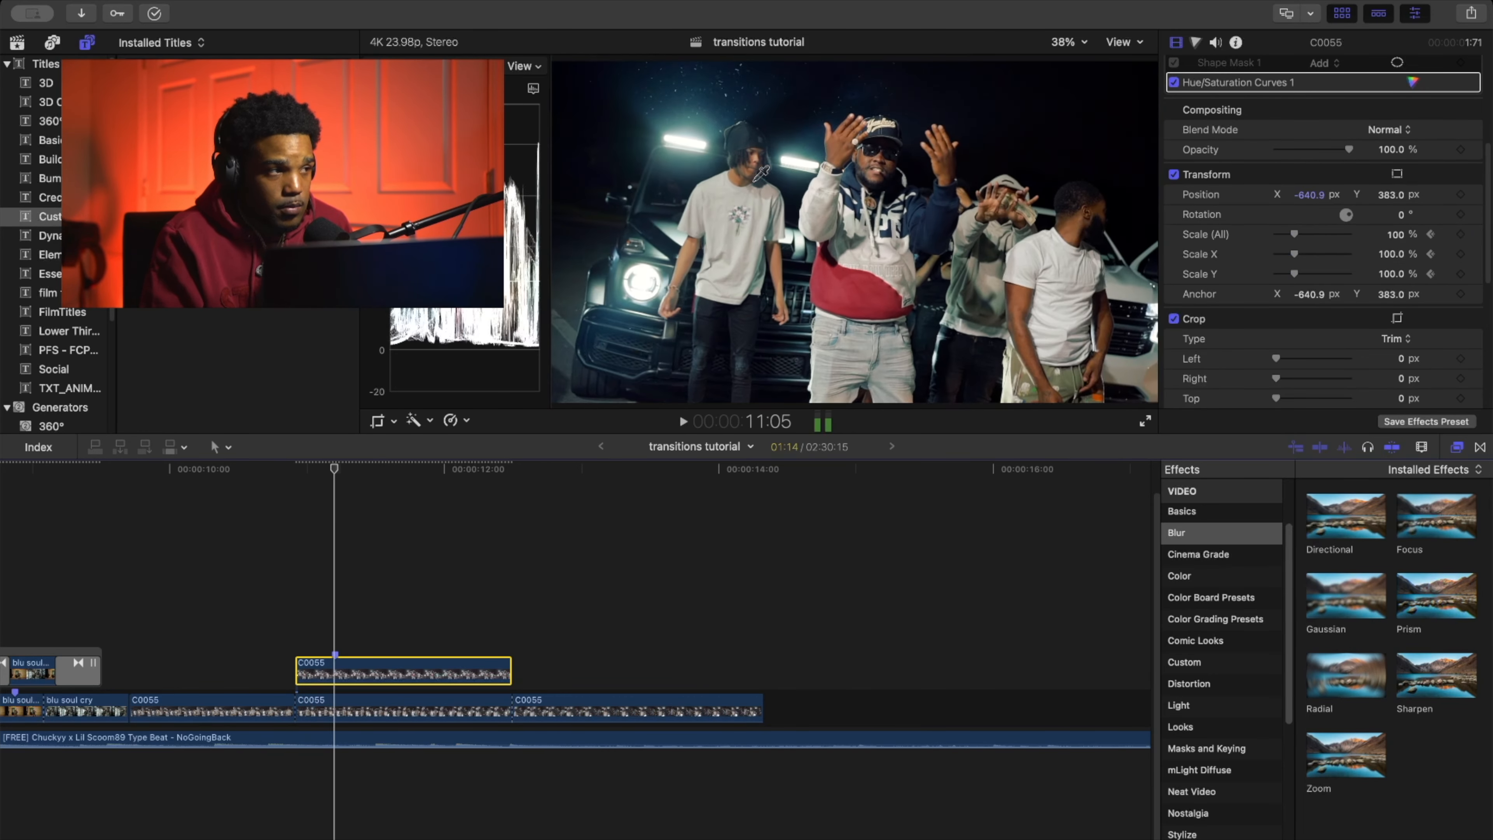
Replay the zoom transition from about 10:08, before the cut, into the connected C0055 clip.
{"action": "left_click", "coordinate": [216, 491]}
{"action": "key", "text": "space"}
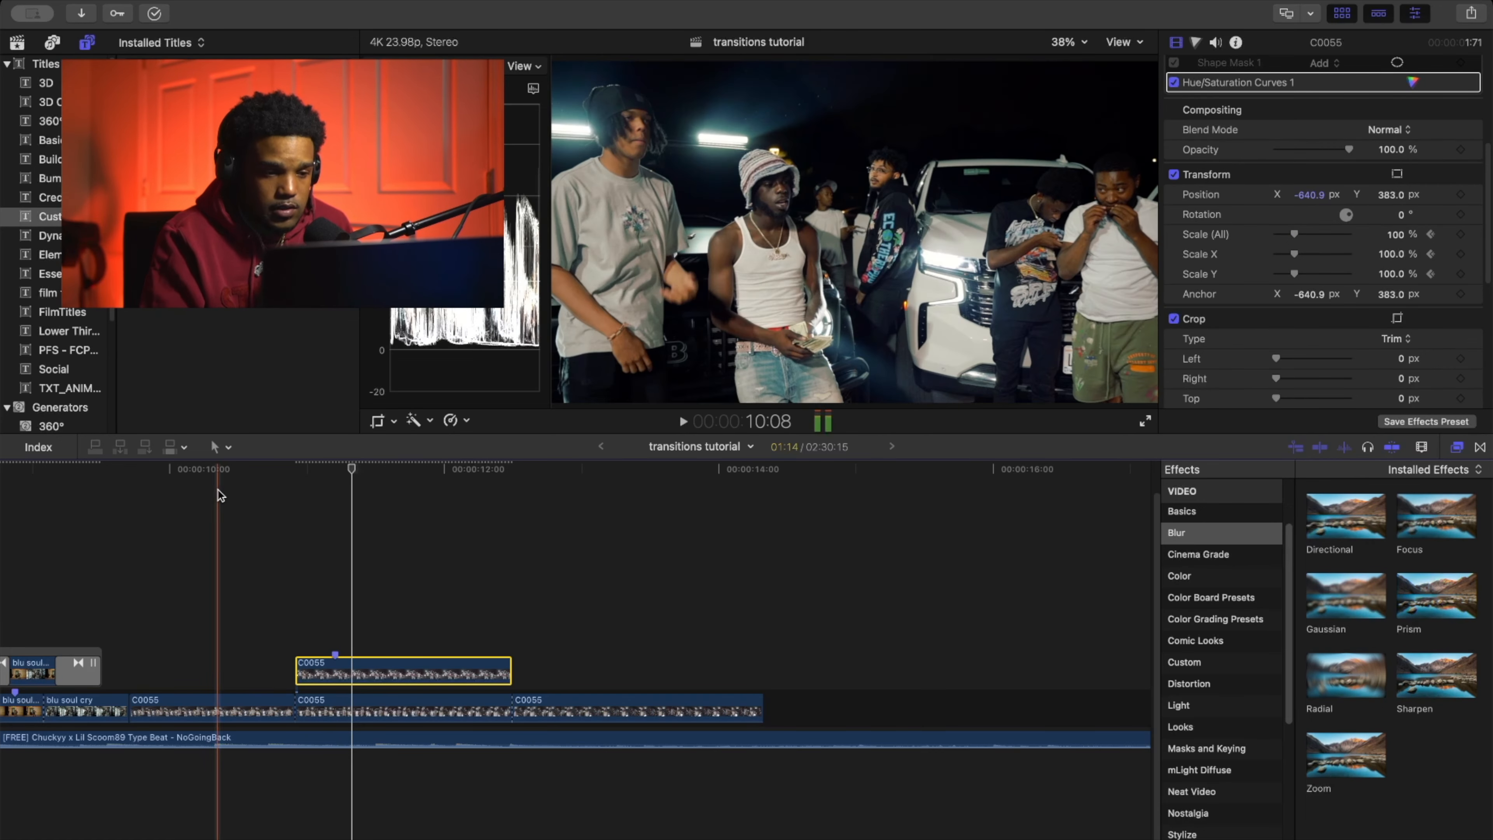
{"action": "key", "text": "space"}
{"action": "left_click", "coordinate": [214, 488]}
{"action": "key", "text": "space"}
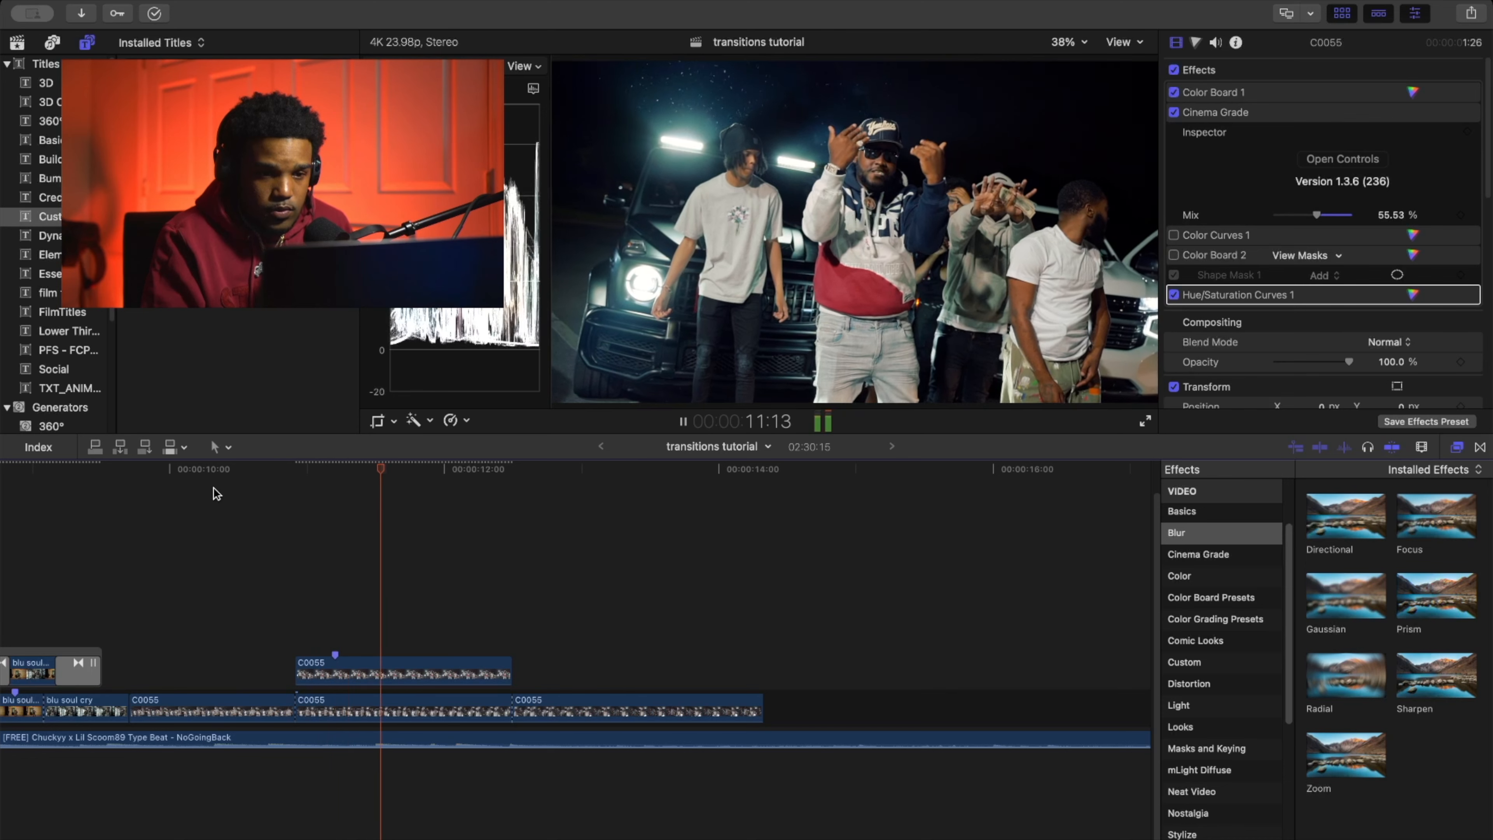
{"action": "key", "text": "space"}
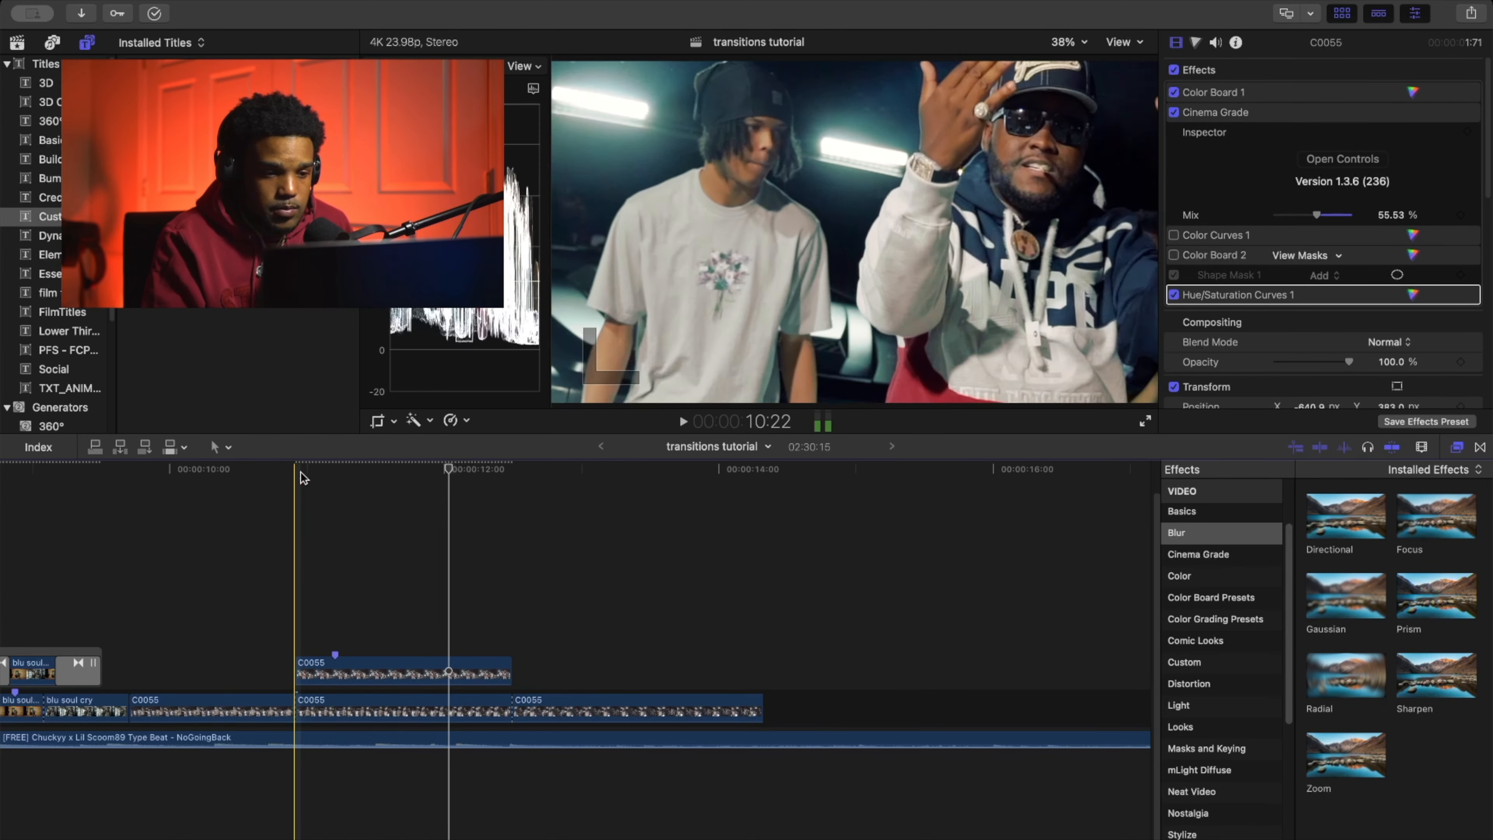
Add a Scale (All) keyframe at the end of the connected C0055 clip, at 12:05.
{"action": "left_click", "coordinate": [364, 664]}
{"action": "left_click", "coordinate": [331, 489]}
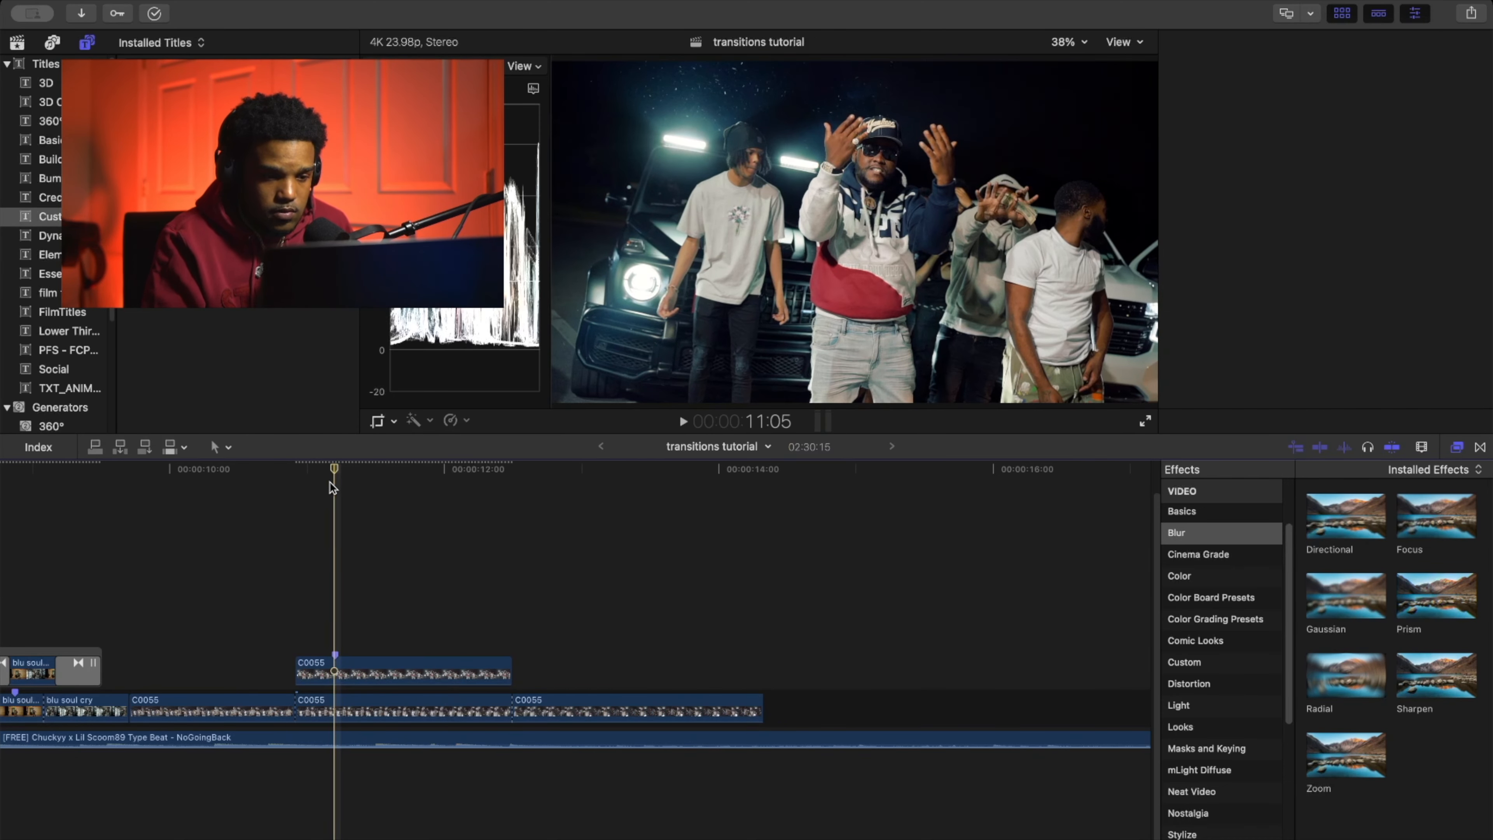
{"action": "left_click", "coordinate": [416, 682]}
{"action": "left_click", "coordinate": [513, 470]}
{"action": "left_click", "coordinate": [479, 670]}
{"action": "scroll", "coordinate": [1351, 264], "scroll_direction": "down", "scroll_amount": 6}
{"action": "left_click", "coordinate": [1460, 161]}
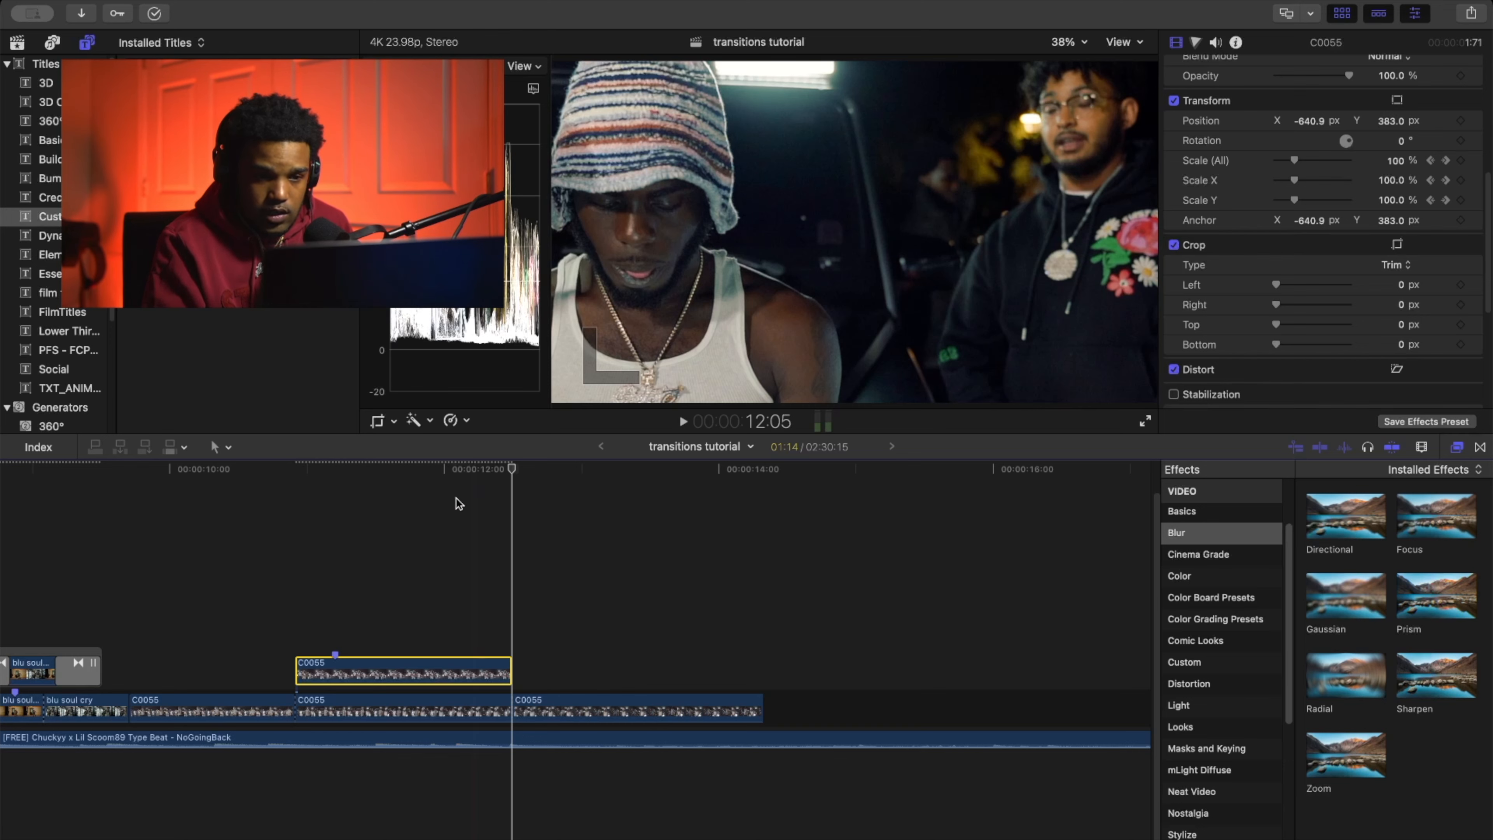
Set the connected C0055 clip's Scale (All) keyframe at 11:03 to 166%.
{"action": "left_click", "coordinate": [335, 519]}
{"action": "left_click", "coordinate": [353, 663]}
{"action": "key", "text": "Left"}
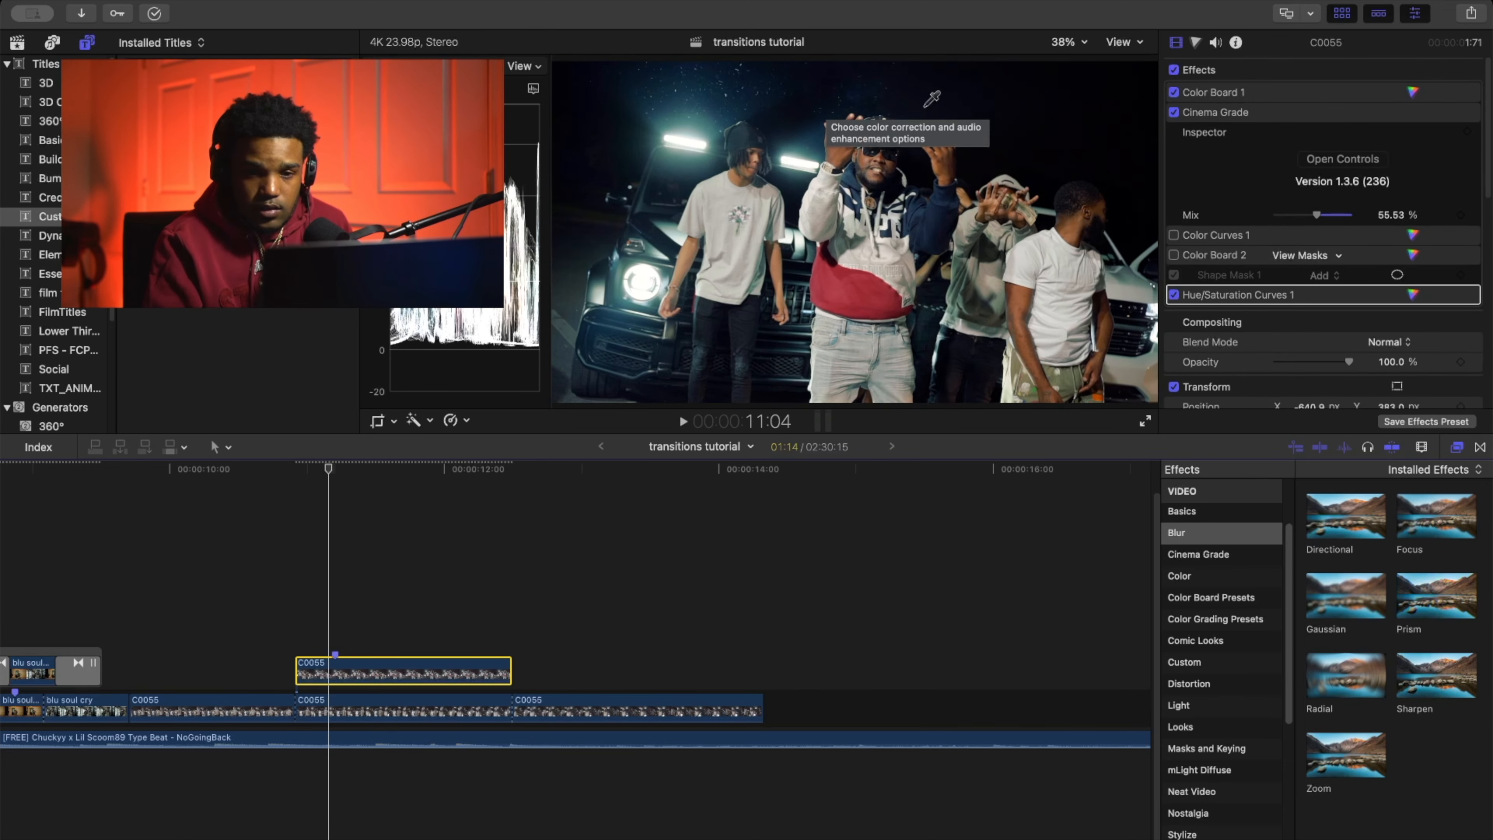
{"action": "scroll", "coordinate": [1302, 313], "scroll_direction": "down", "scroll_amount": 5}
{"action": "key", "text": "Left"}
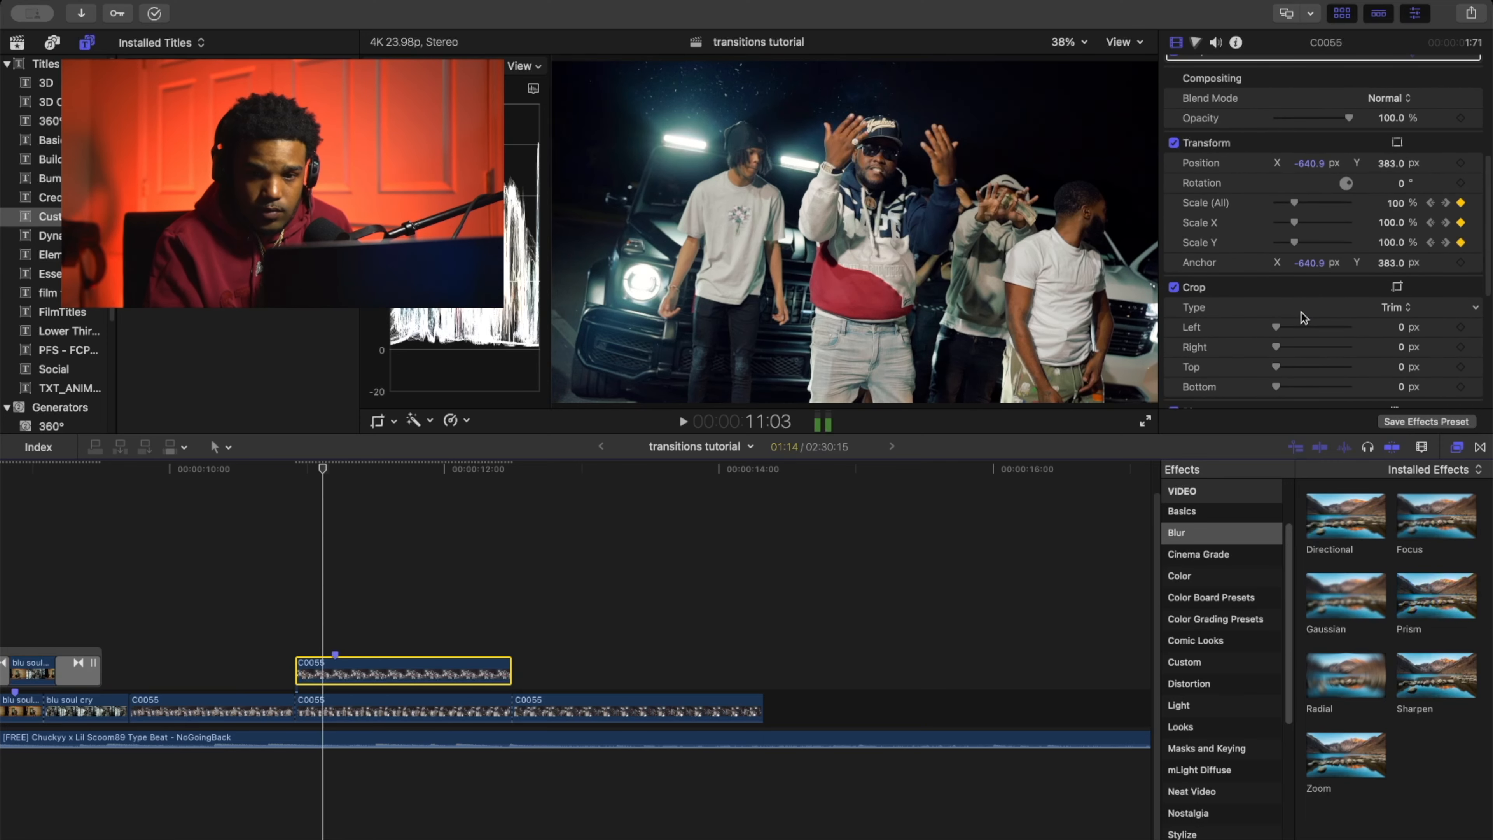
{"action": "scroll", "coordinate": [1290, 309], "scroll_direction": "down", "scroll_amount": 2}
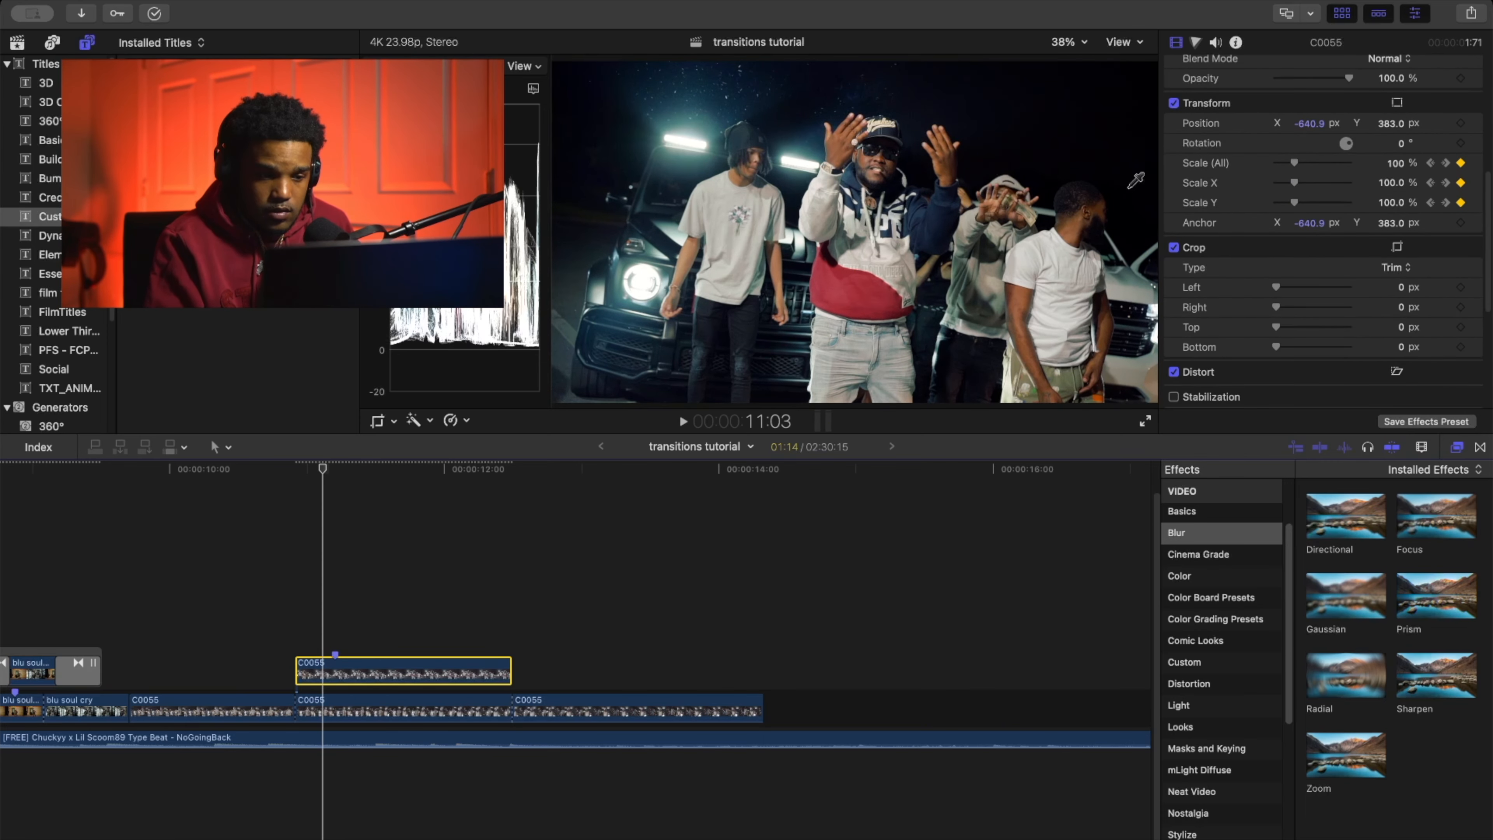
{"action": "left_click_drag", "start_coordinate": [1295, 164], "coordinate": [1305, 170]}
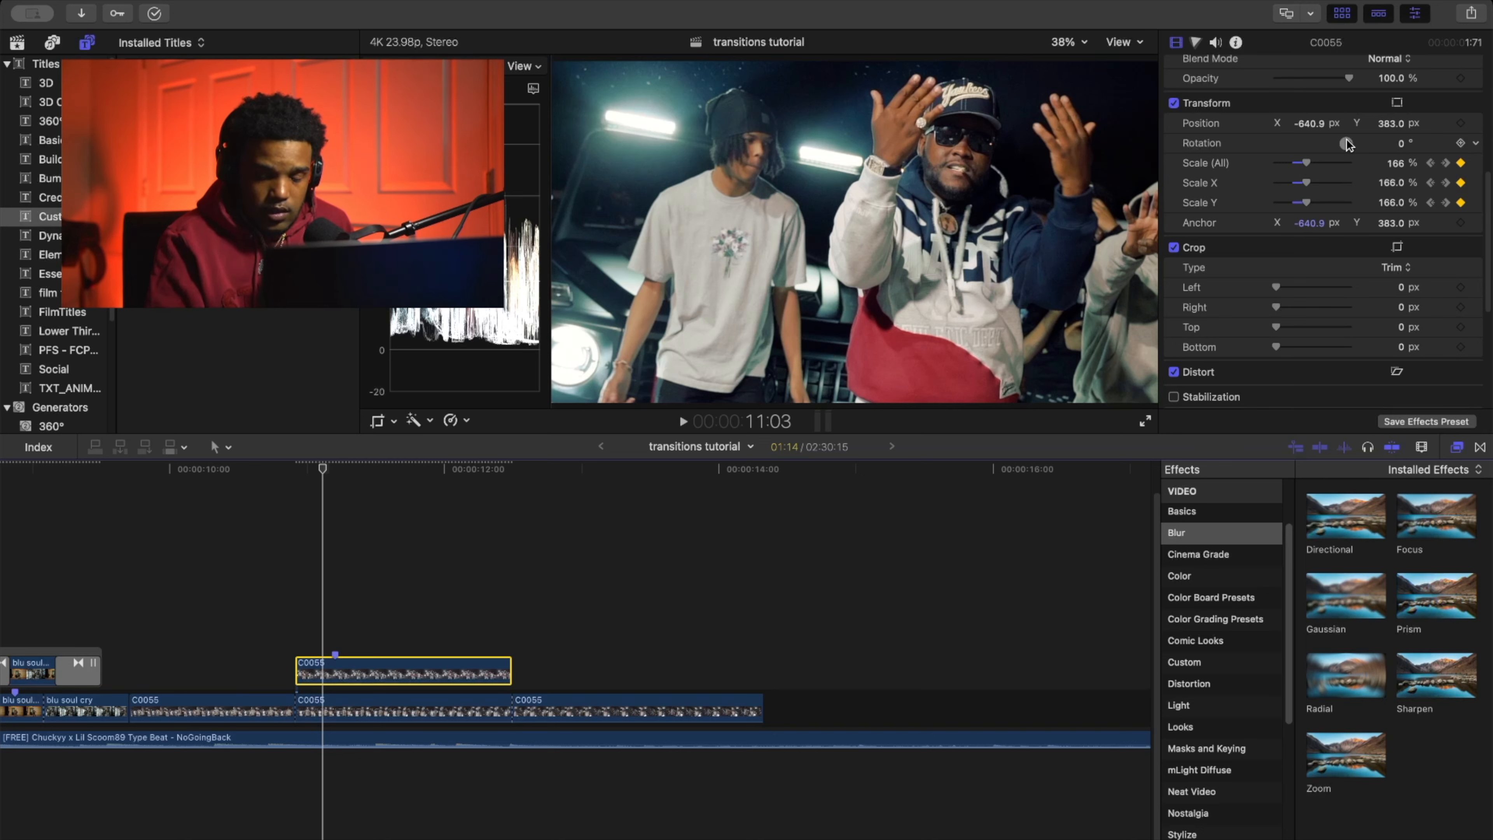
Step back to the connected C0055 clip's start at 10:22 and play its scale animation.
{"action": "key", "text": "Left"}
{"action": "key", "text": "Left"}
{"action": "key", "text": "Left"}
{"action": "key", "text": "Left"}
{"action": "key", "text": "Left"}
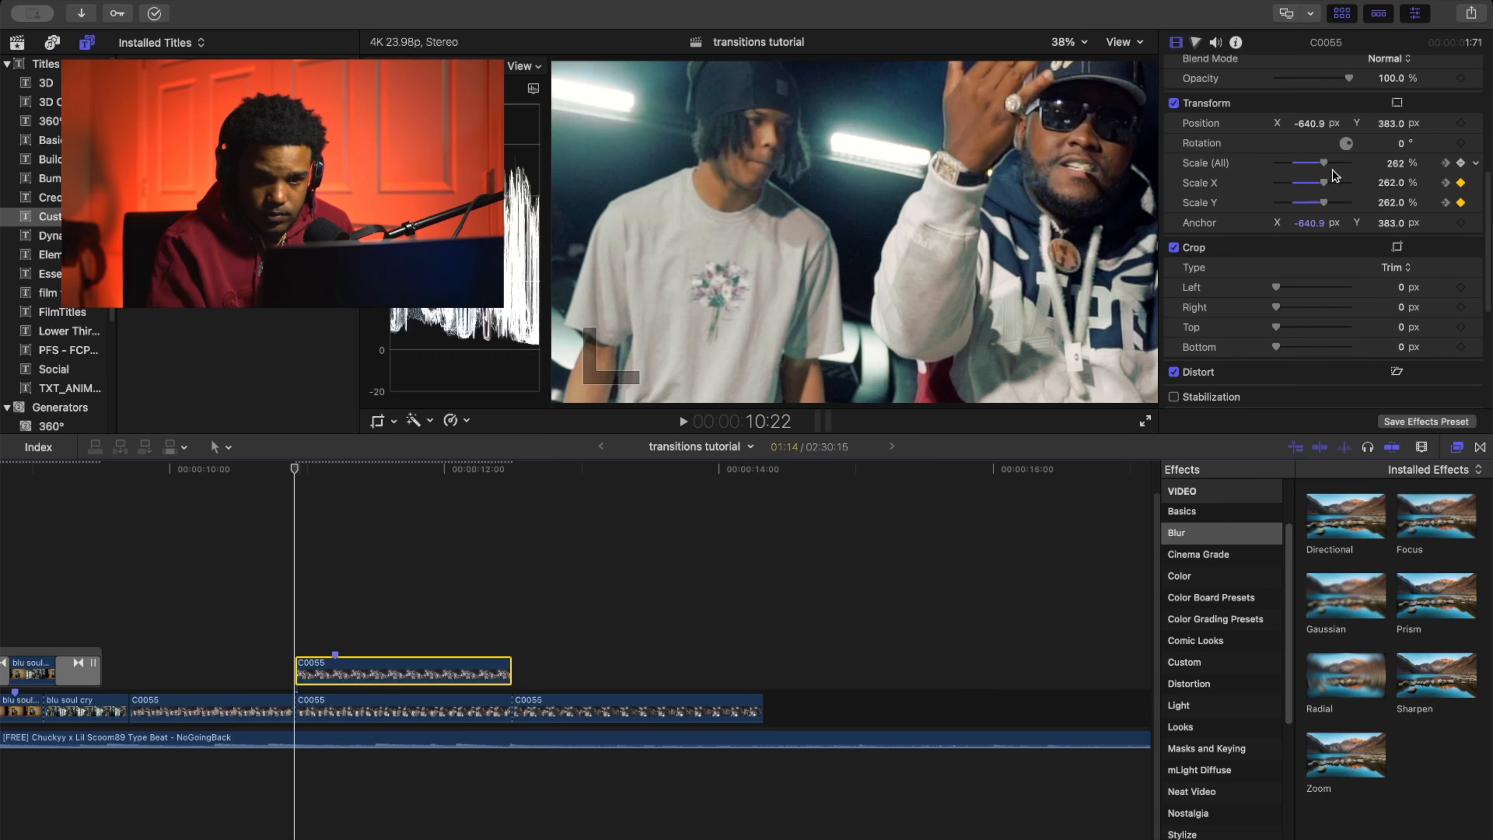
{"action": "key", "text": "space"}
{"action": "key", "text": "space"}
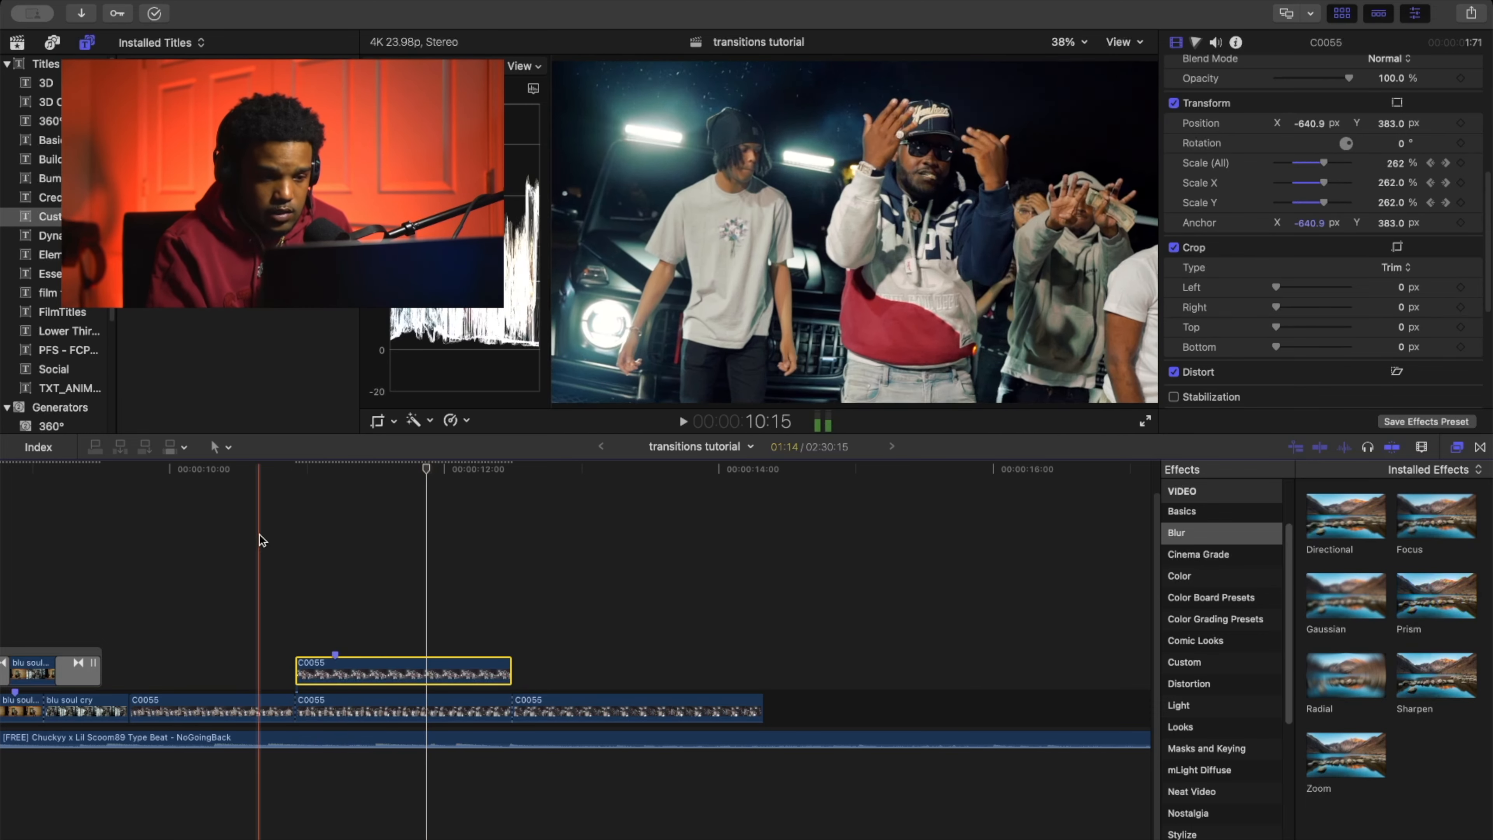
Replay the finished transition several times from before the cut through the connected C0055 clip.
{"action": "left_click", "coordinate": [162, 541]}
{"action": "key", "text": "space"}
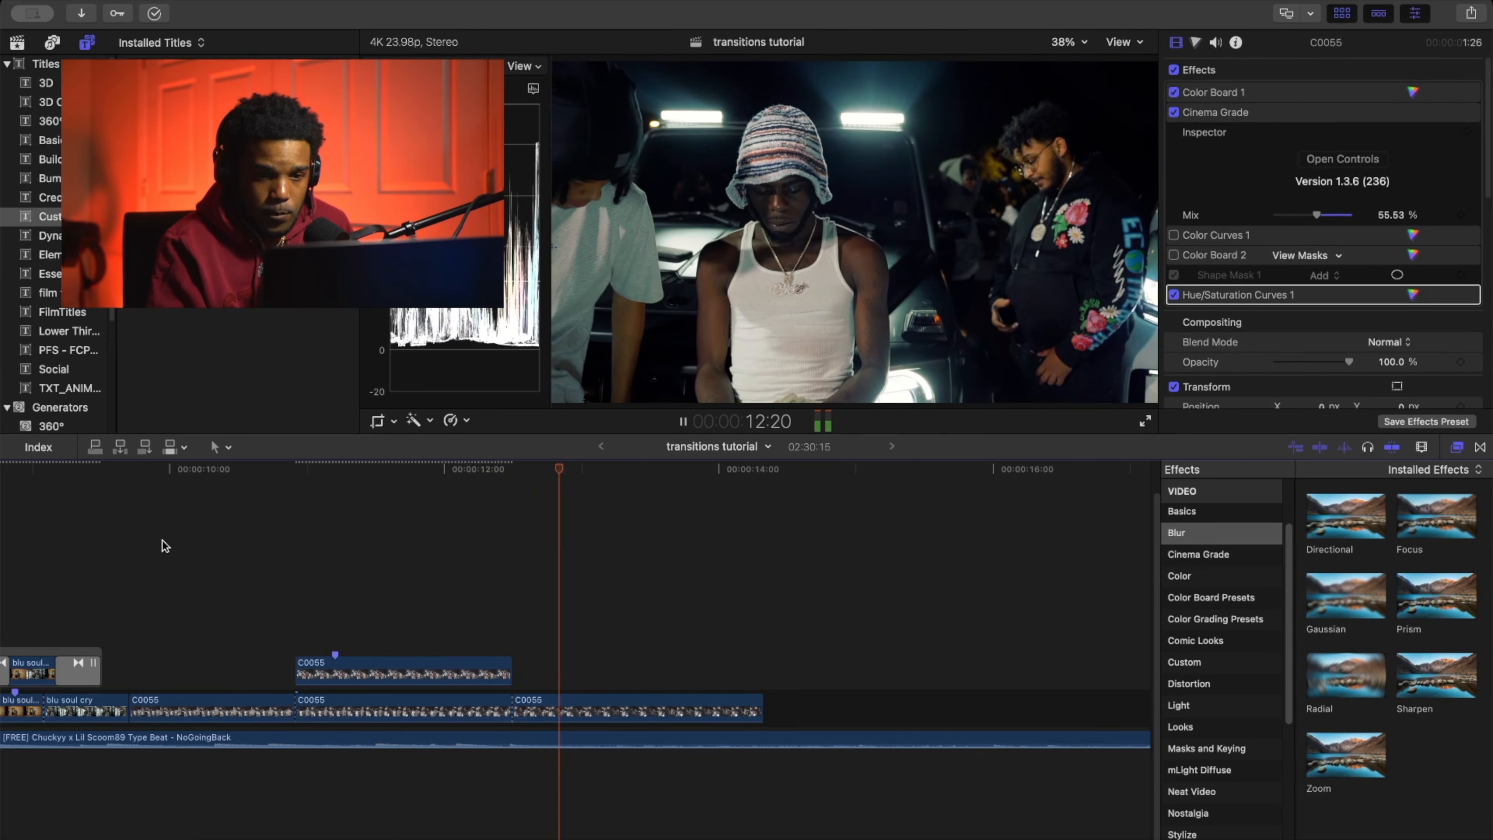
{"action": "key", "text": "space"}
{"action": "left_click", "coordinate": [163, 542]}
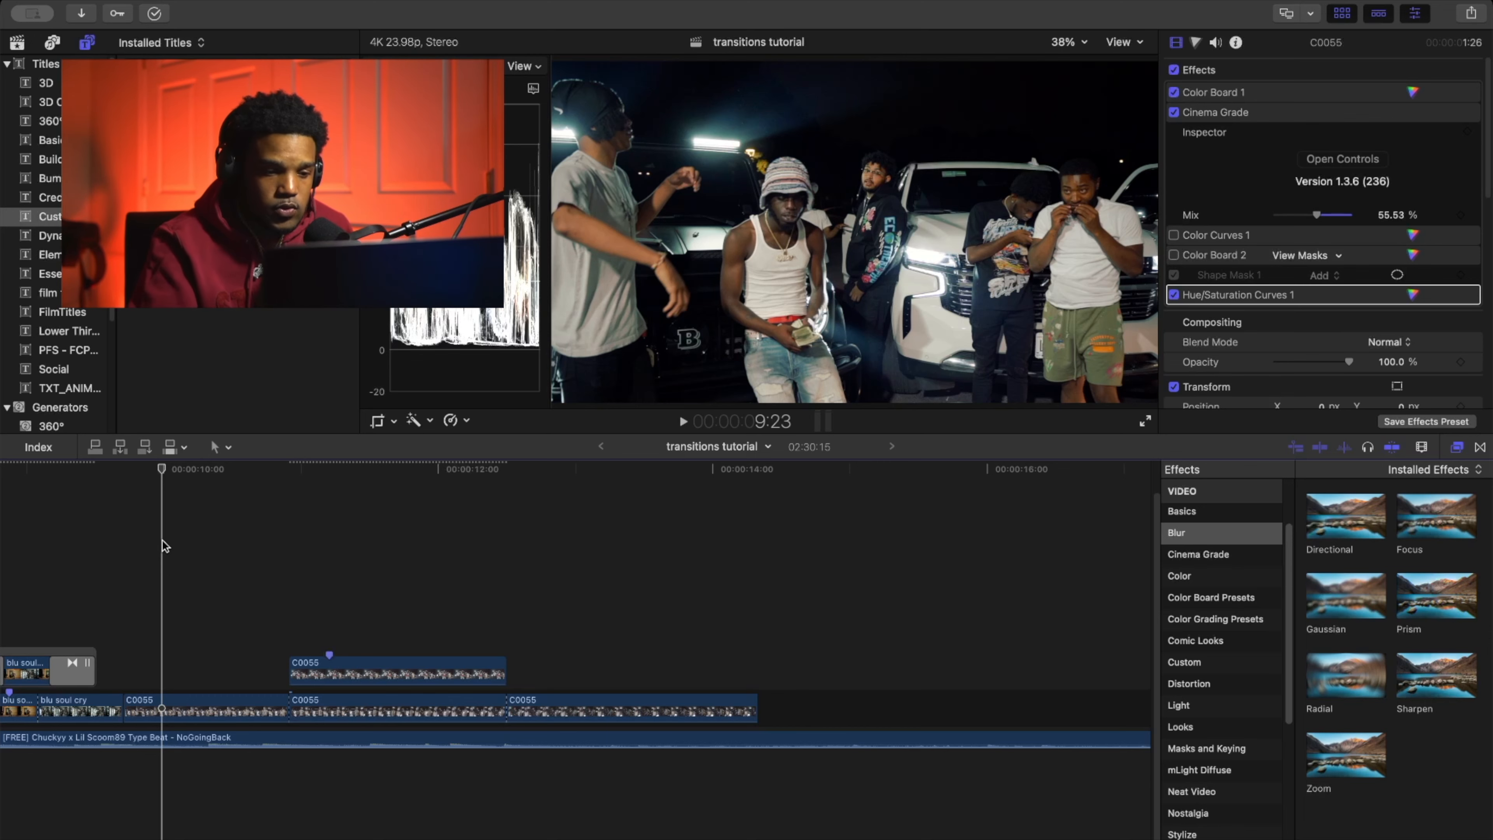
{"action": "key", "text": "space"}
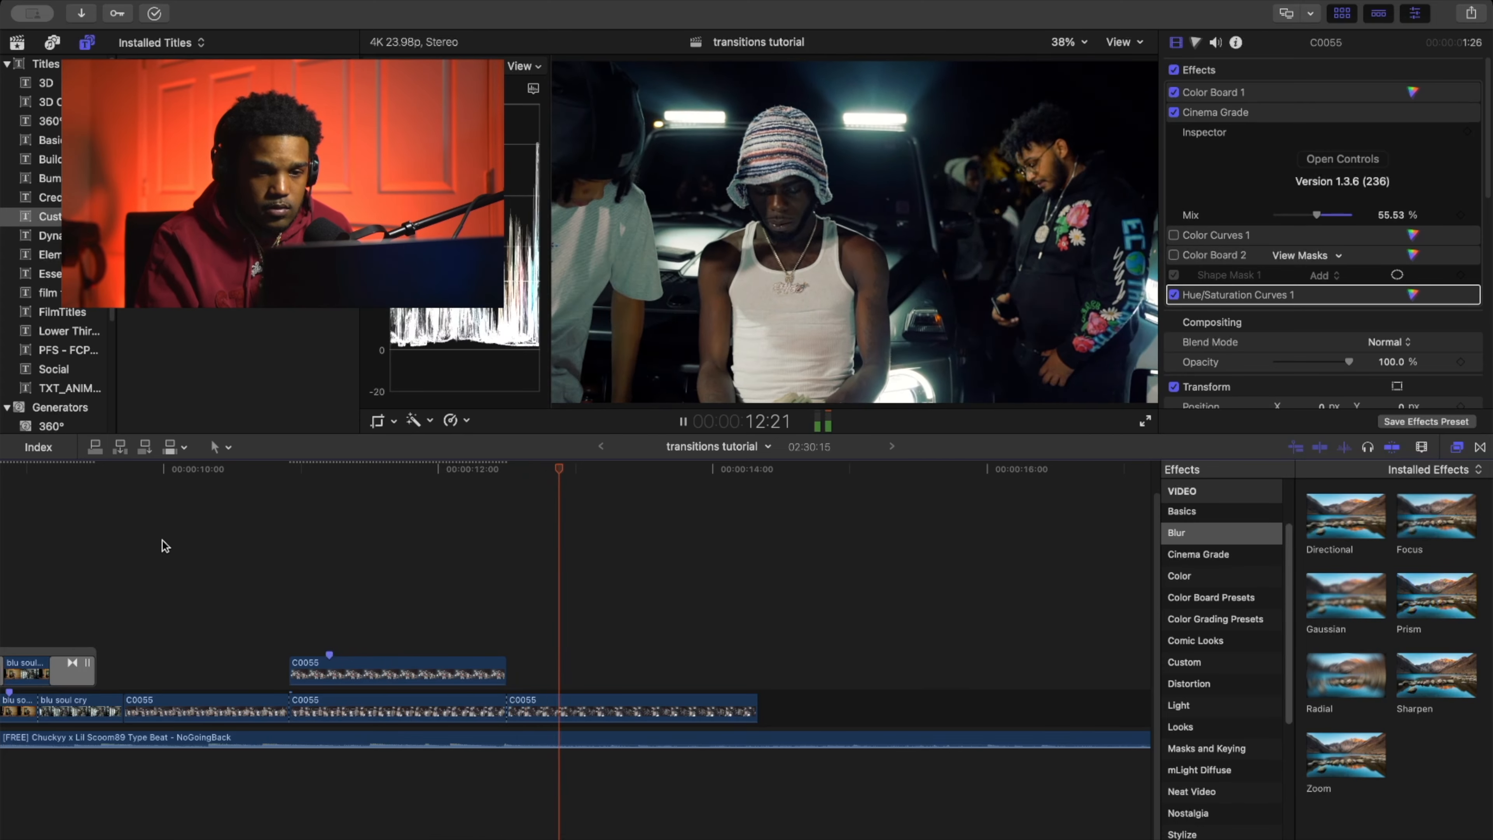
{"action": "key", "text": "space"}
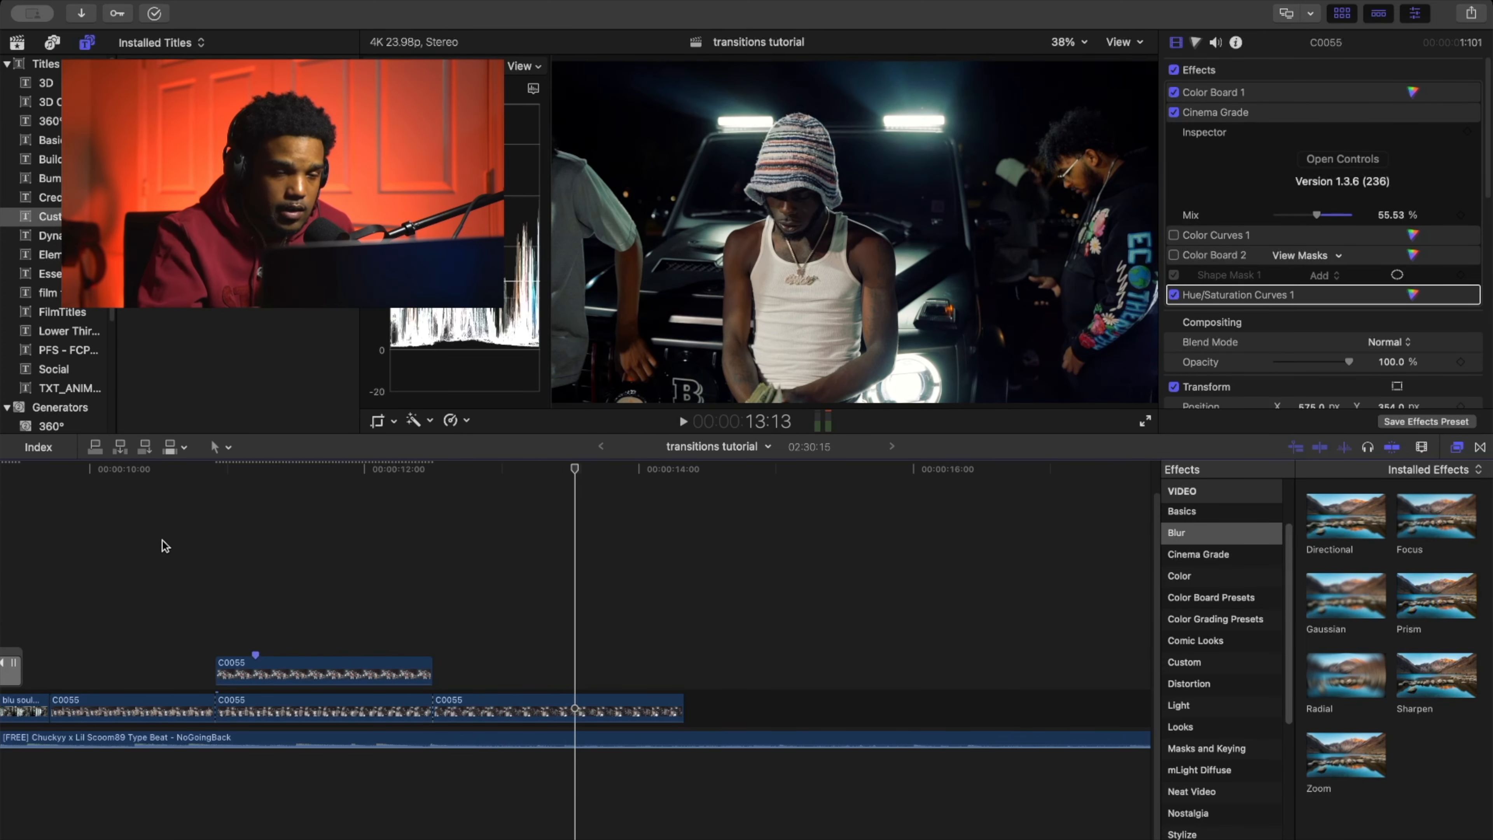
{"action": "left_click", "coordinate": [162, 541]}
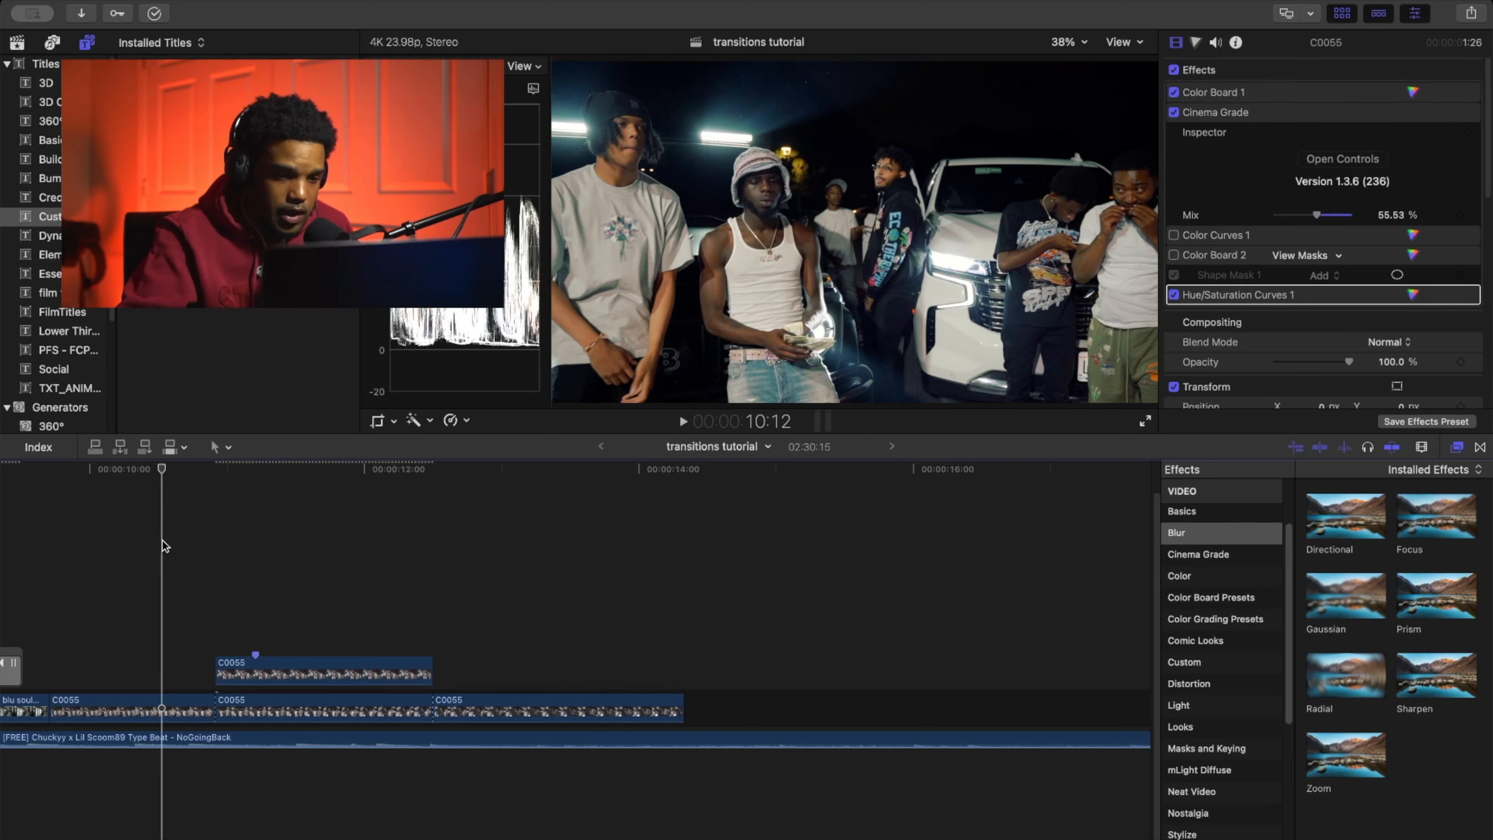
{"action": "key", "text": "space"}
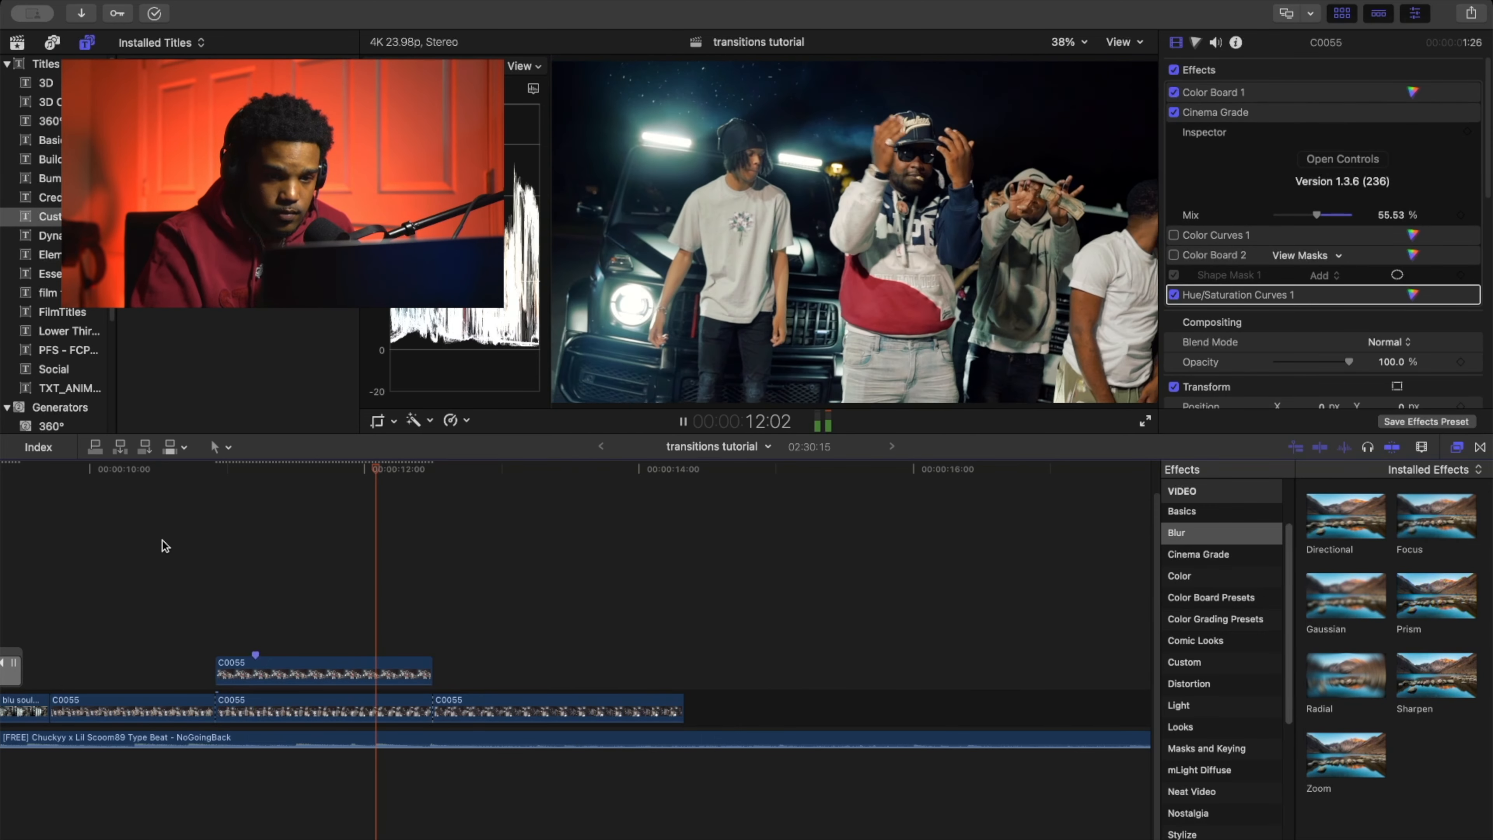
Stop the current playback, then review every transition by playing the whole edit from the timeline's start past the last C0055 clip.
{"action": "key", "text": "space"}
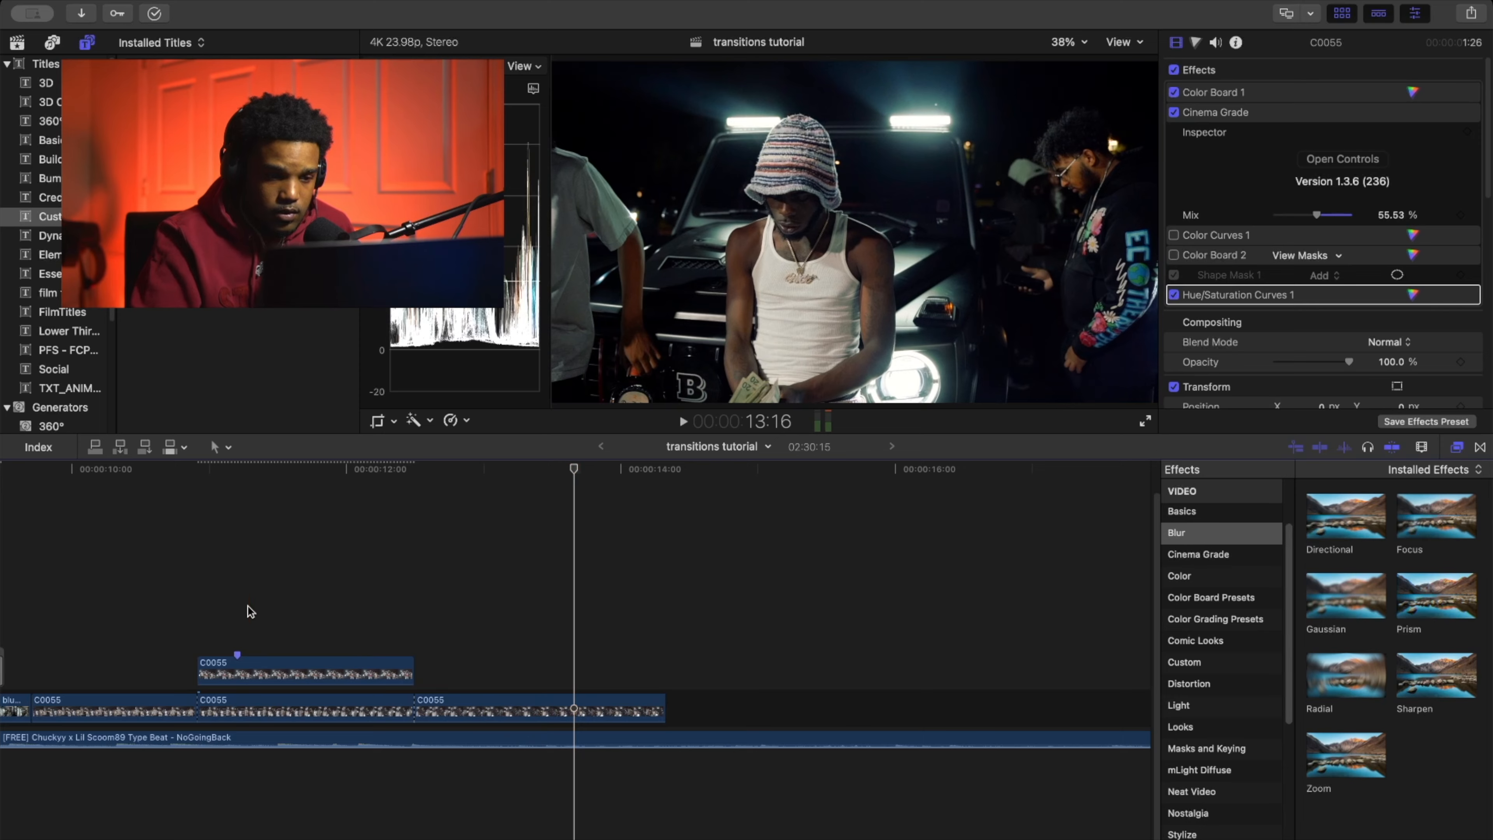
{"action": "key", "text": "super+minus"}
{"action": "key", "text": "super+minus"}
{"action": "scroll", "coordinate": [249, 607], "scroll_direction": "left", "scroll_amount": 4}
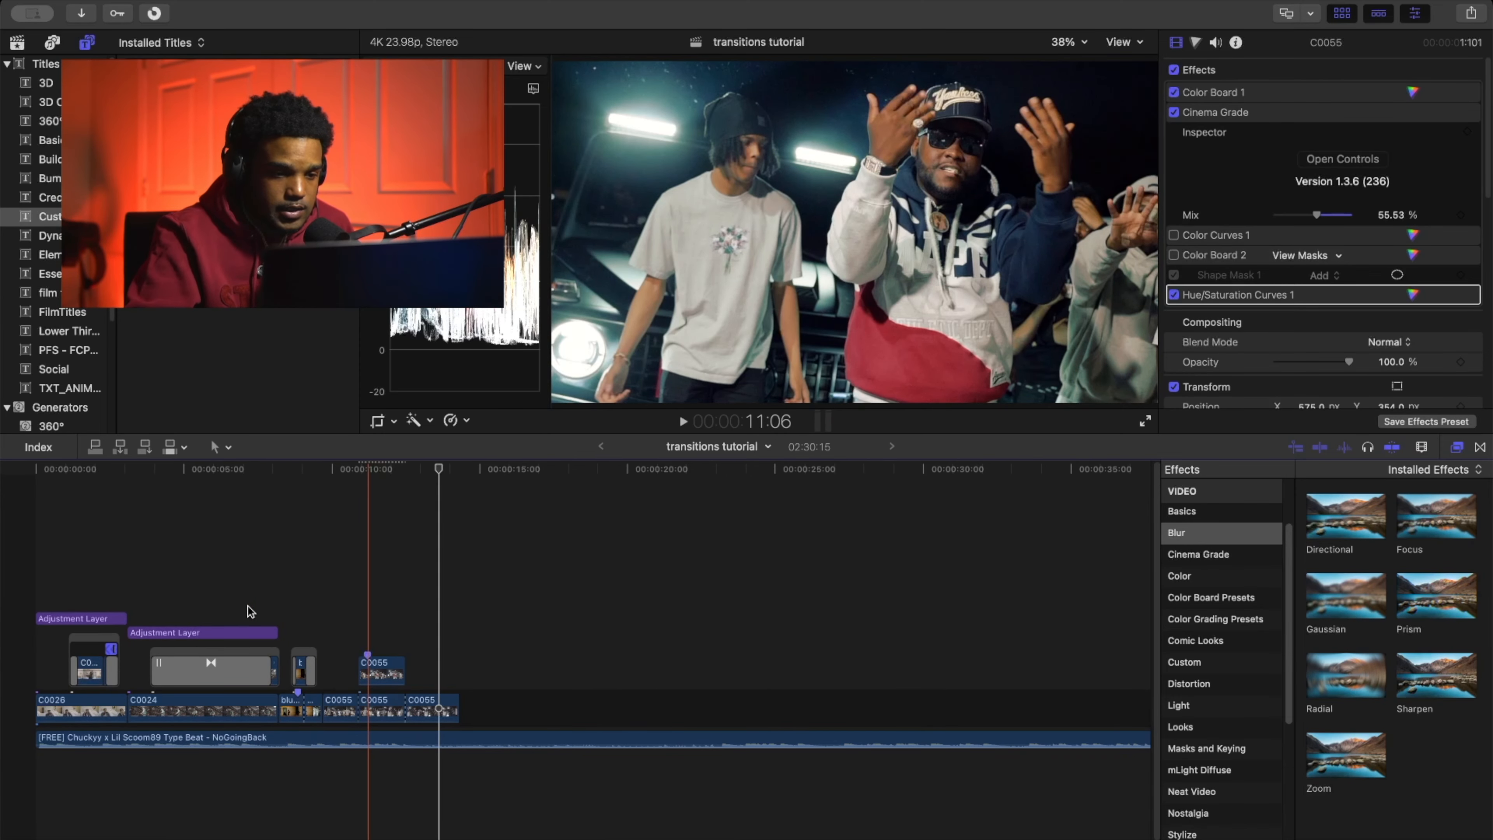
{"action": "key", "text": "b"}
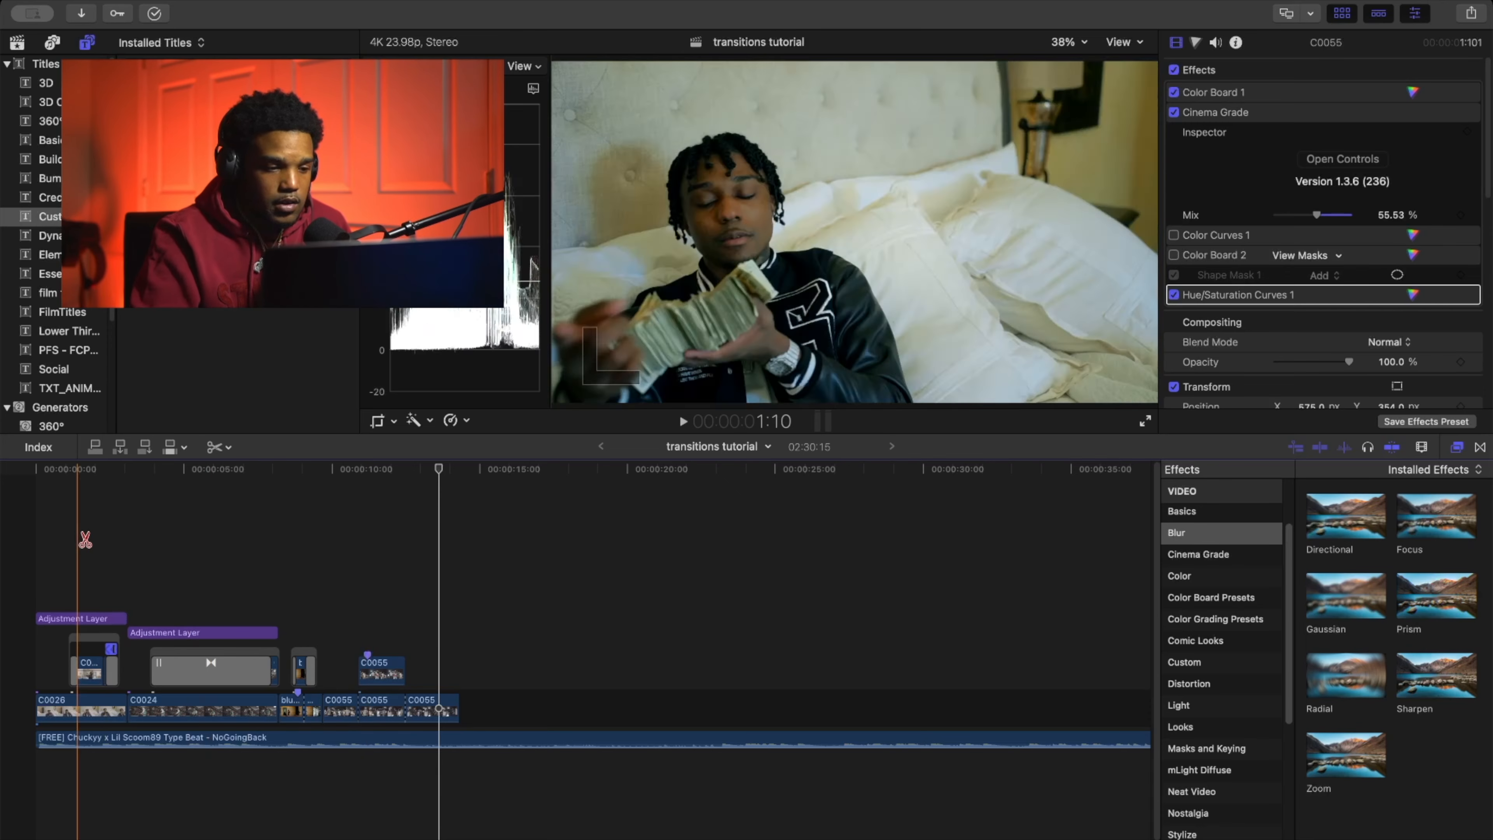
{"action": "left_click", "coordinate": [42, 513]}
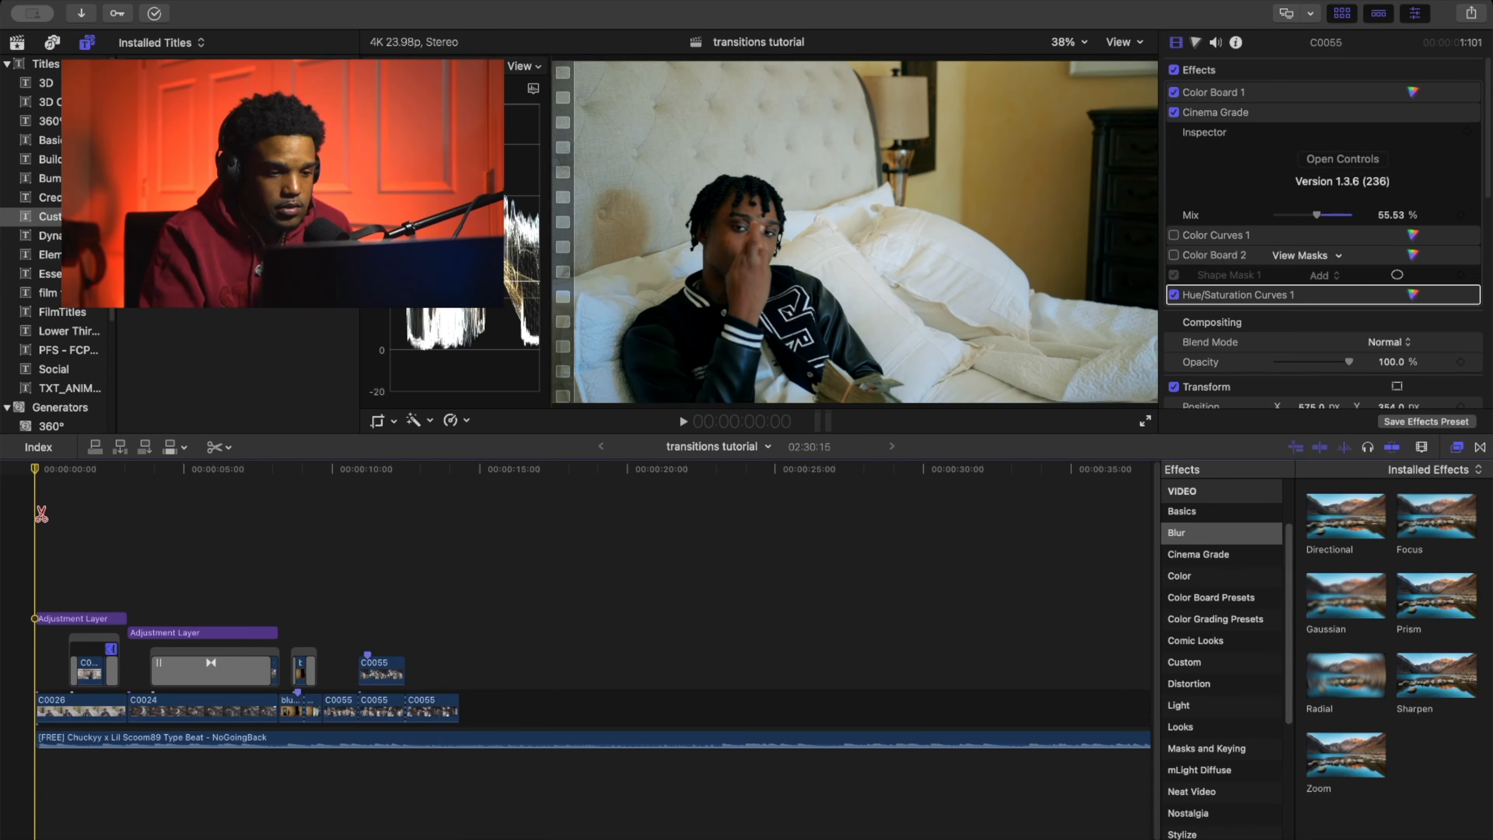
{"action": "key", "text": "space"}
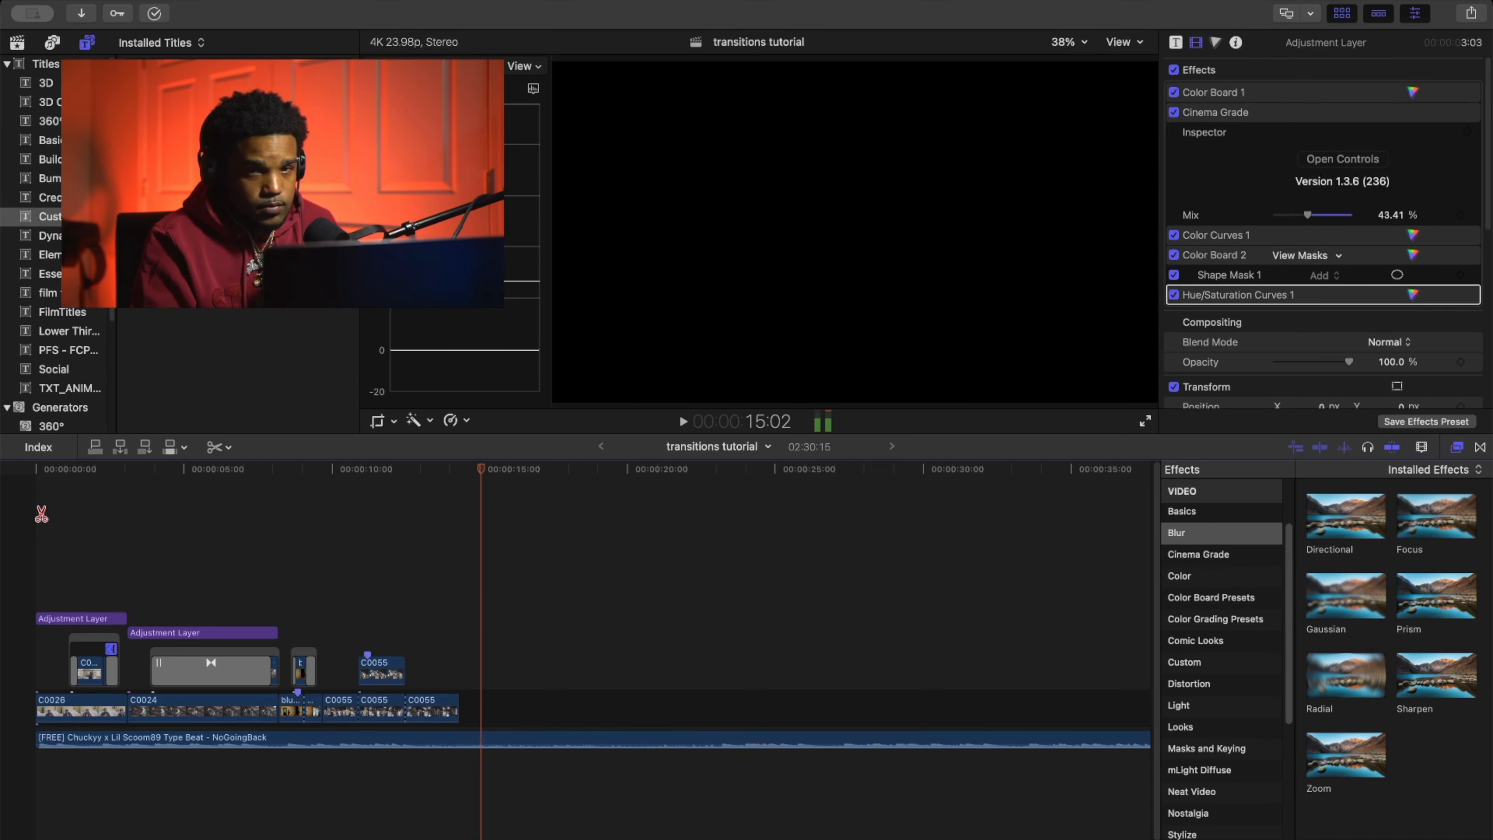
{"action": "key", "text": "space"}
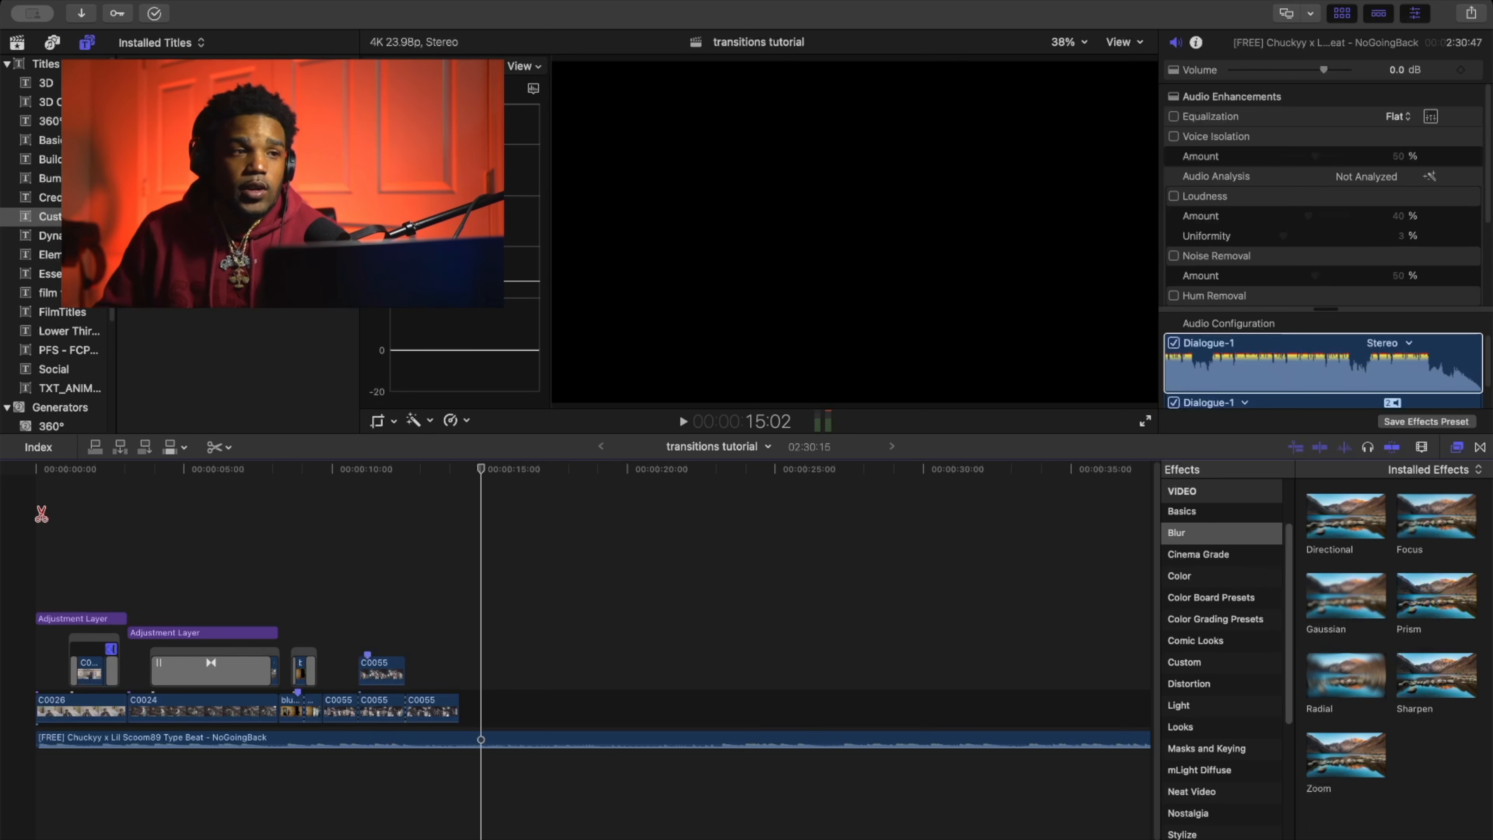